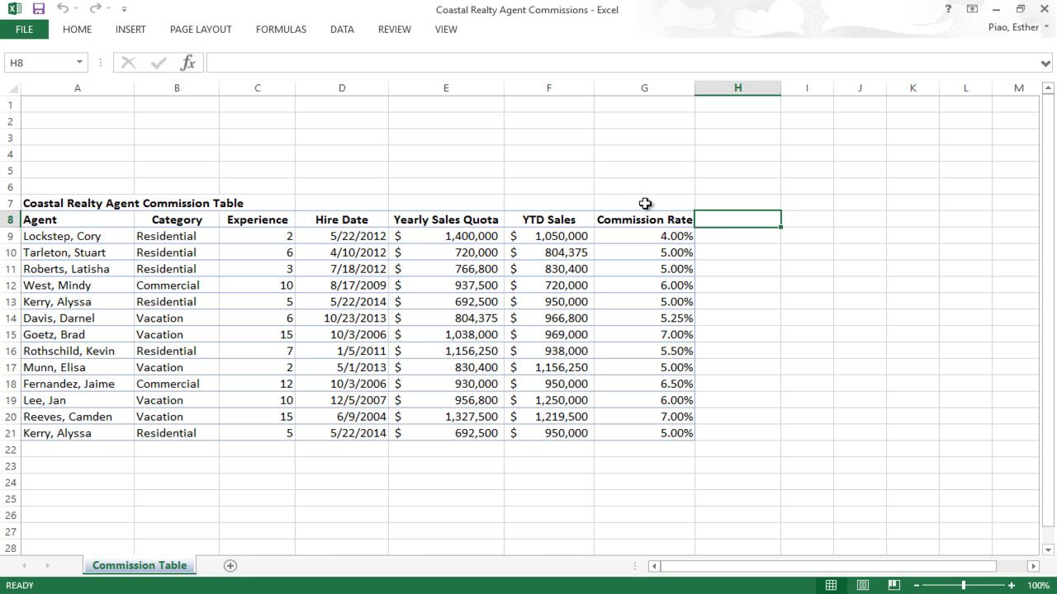
Step: Add the heading YTD Commission in H8 beside Commission Rate and fit column H to its text
left_click_drag(33, 219, 655, 430)
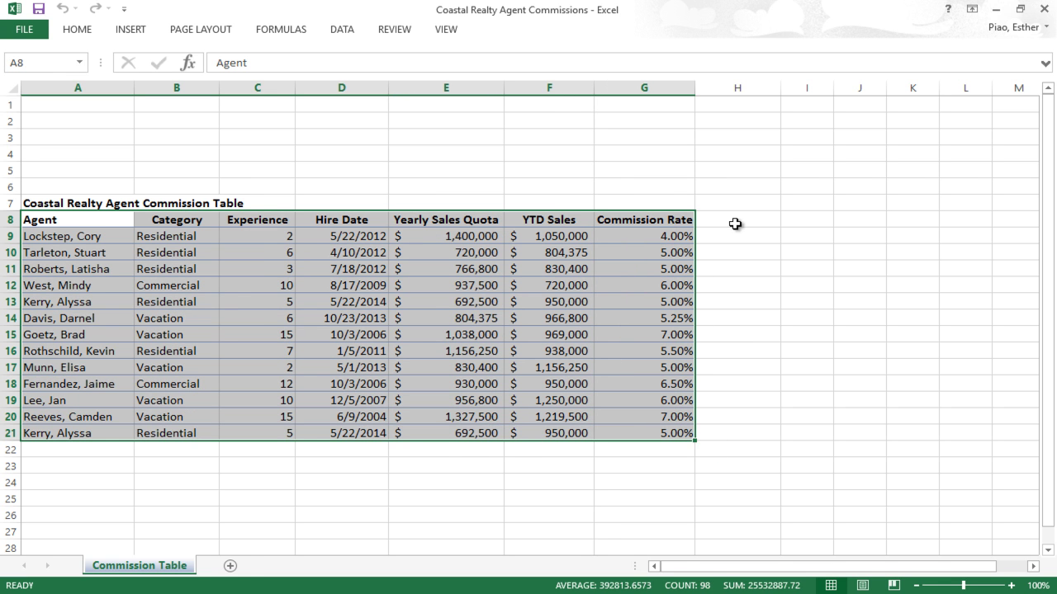
left_click(736, 224)
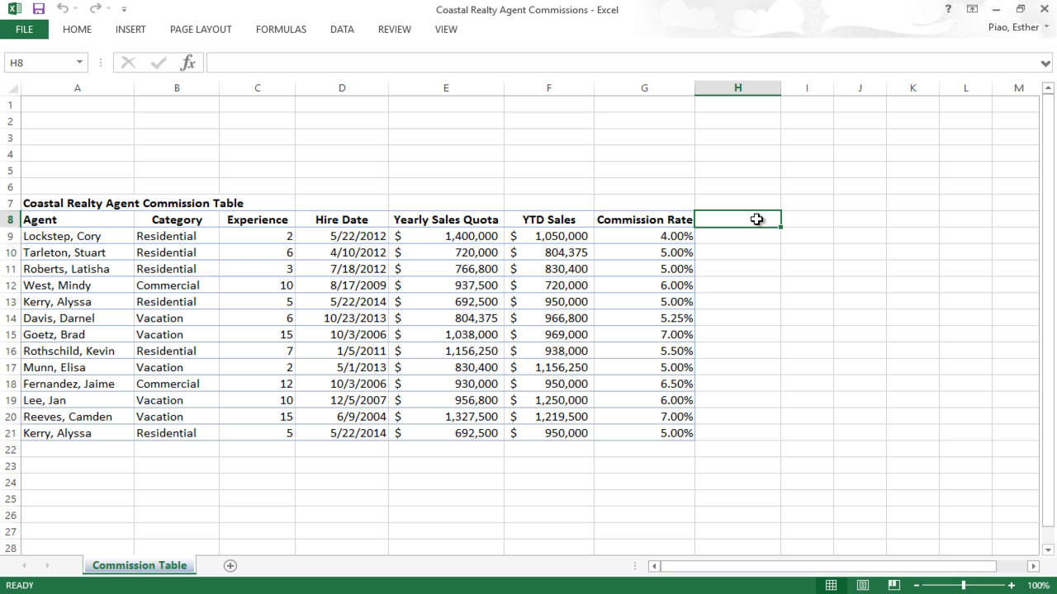
type("YT")
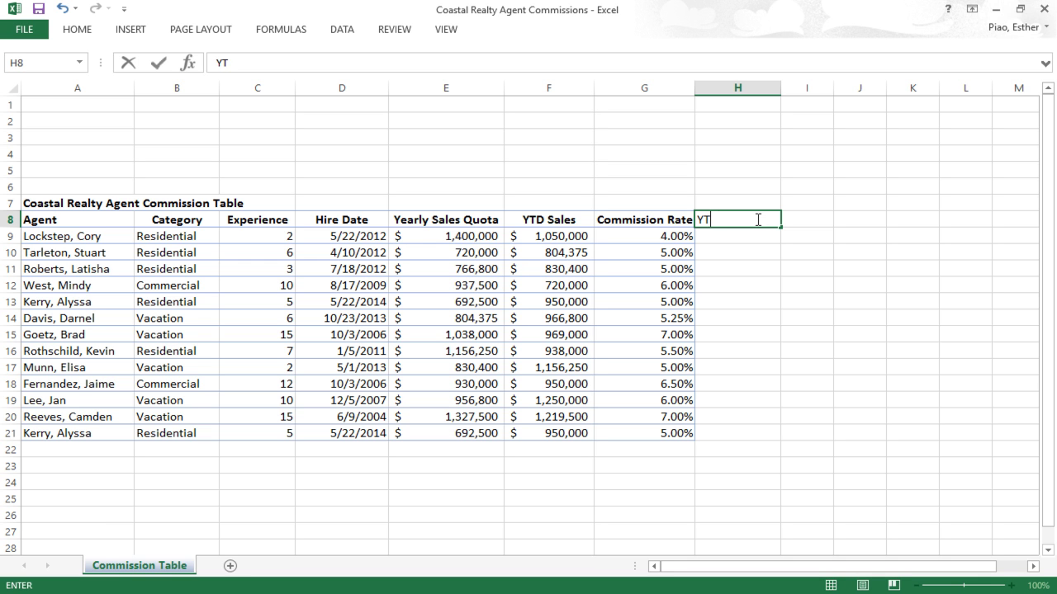
type("D Commission")
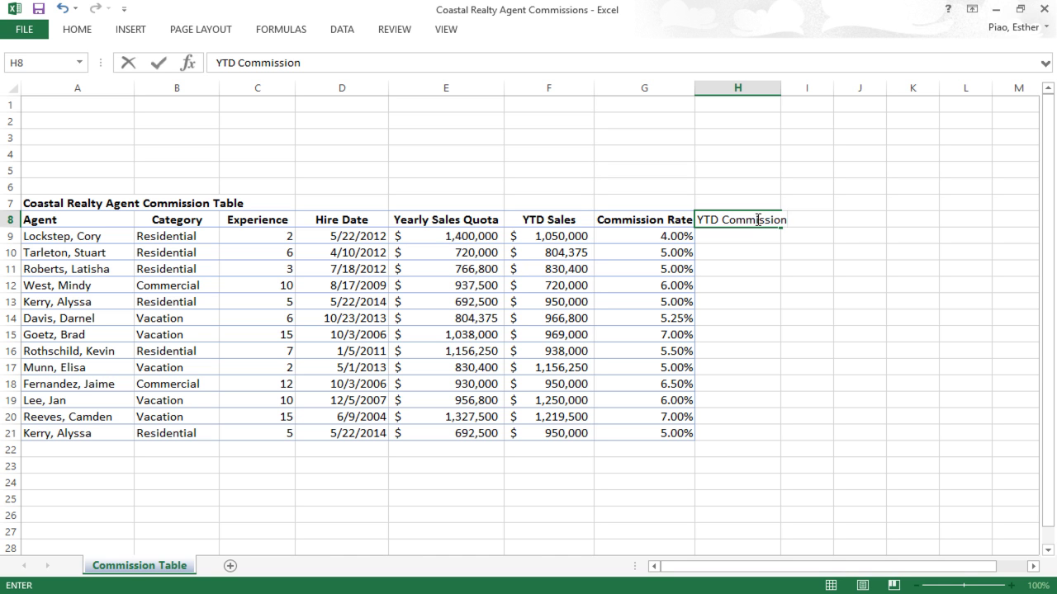
key("Tab")
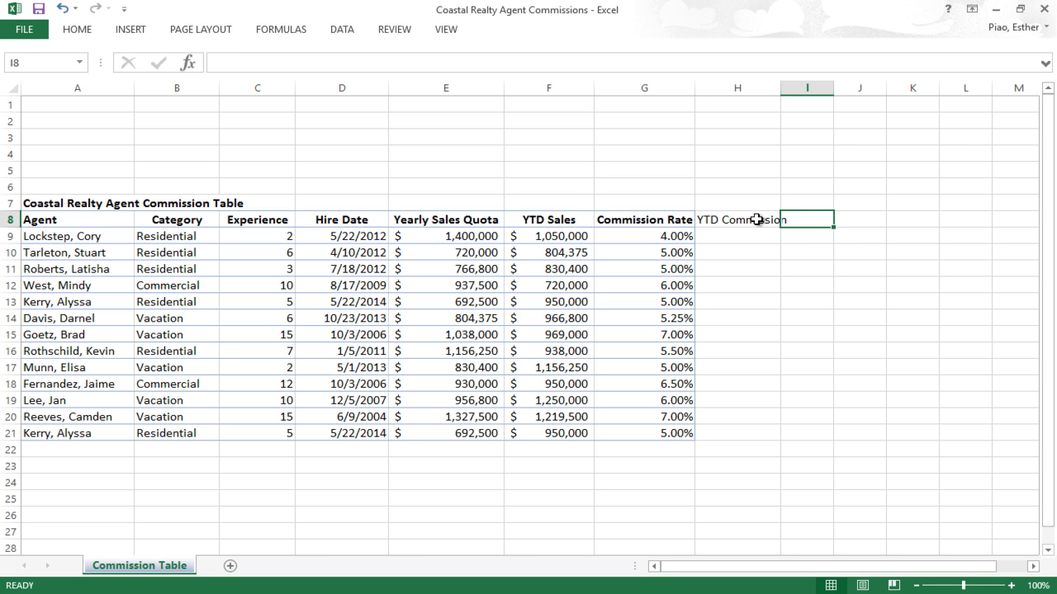
double_click(781, 87)
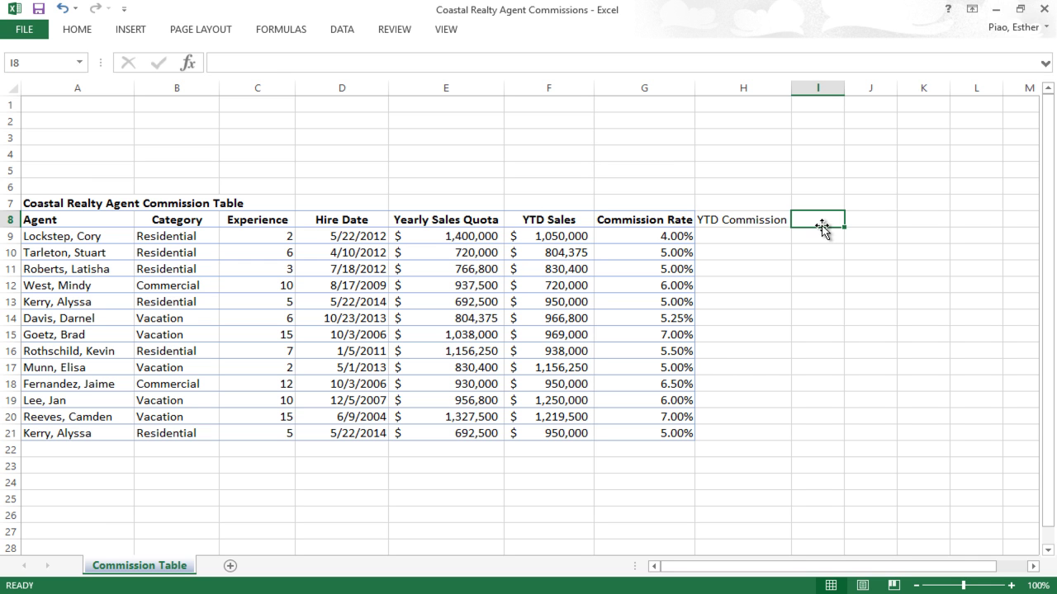
left_click(672, 239)
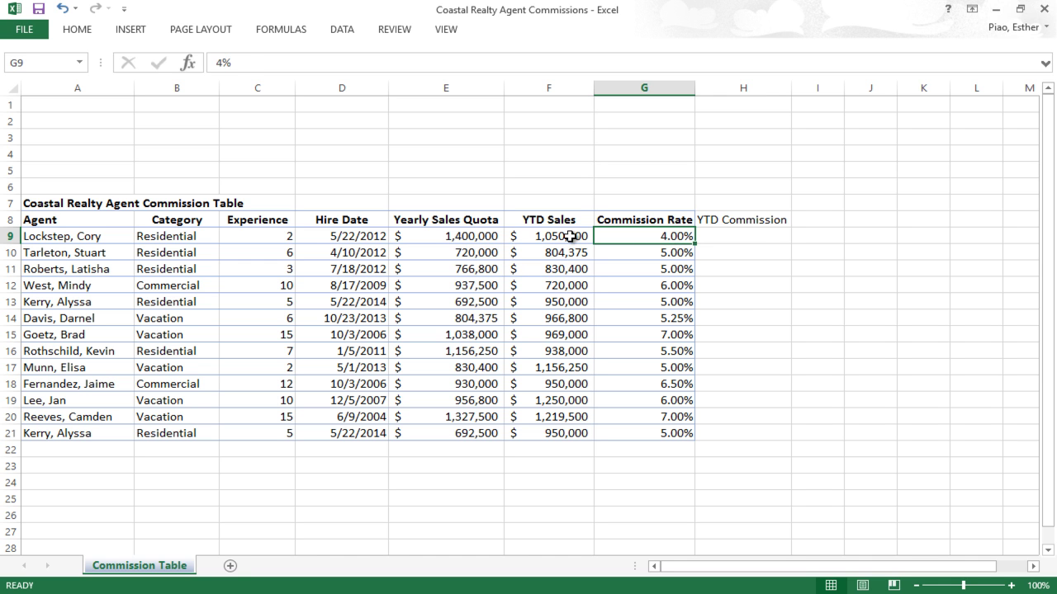
left_click(569, 236)
left_click(610, 234)
left_click(761, 239)
Step: Add the heading Over/Under Quota in I8 and fit column I to its text
left_click(828, 225)
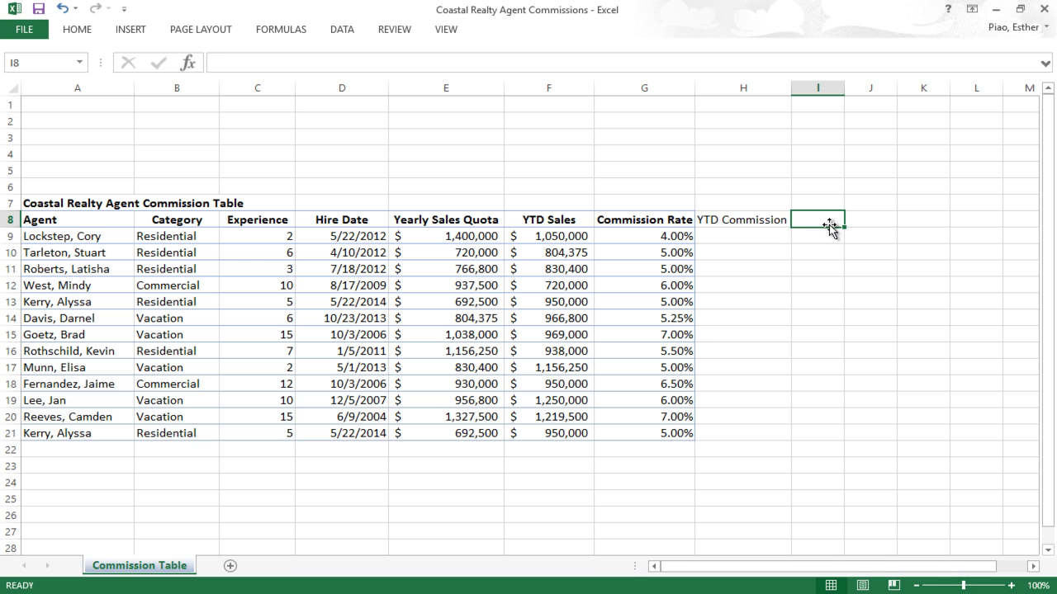
type("Over/Un")
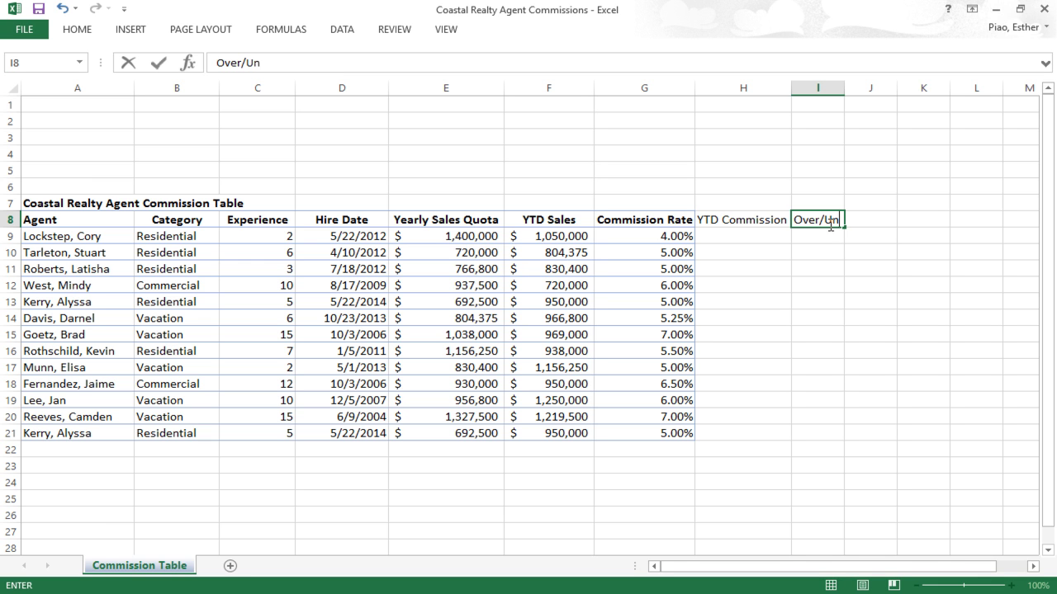
type("der Quote")
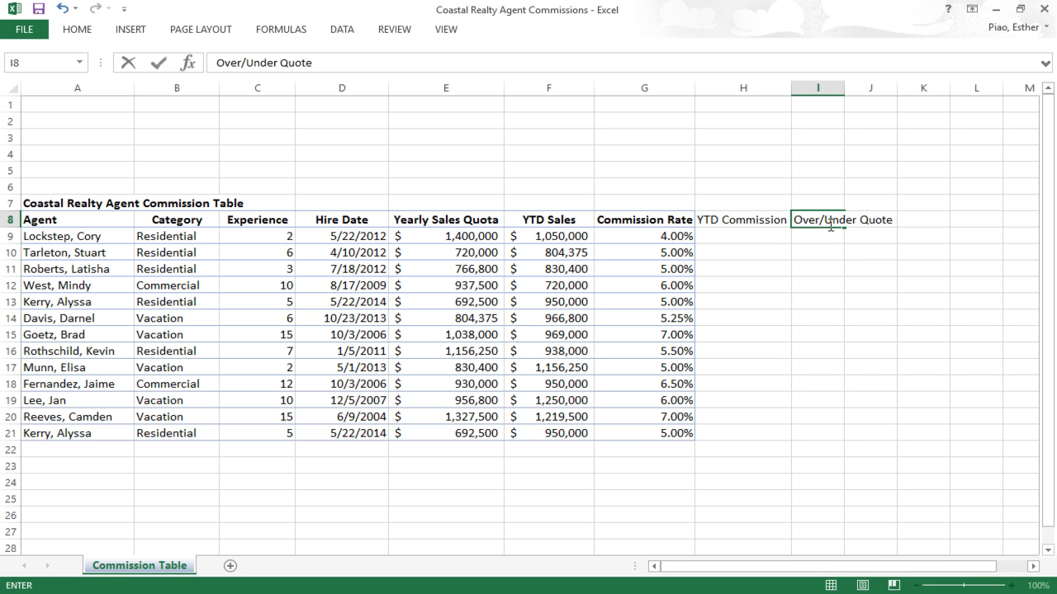
type("a")
key("Return")
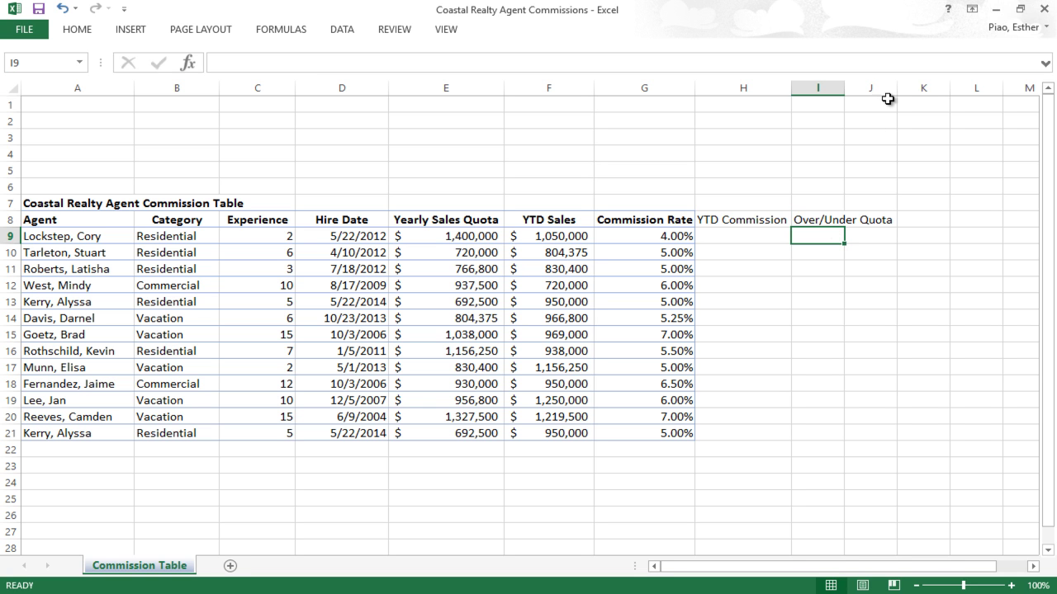
double_click(844, 88)
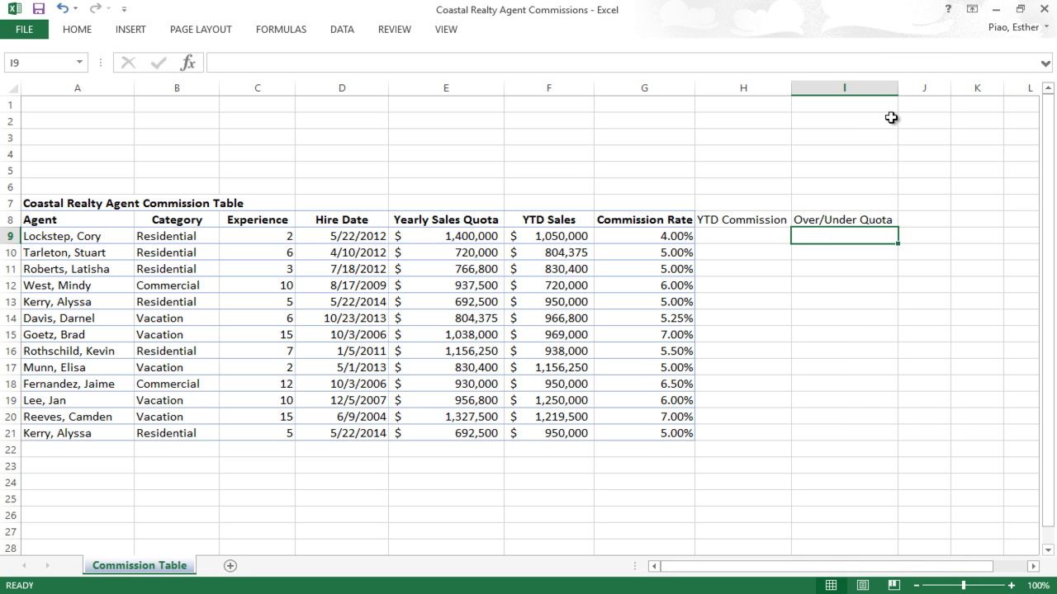
Step: Add the heading Standing in J8 and make the three new headings in H8:J8 bold
left_click(935, 215)
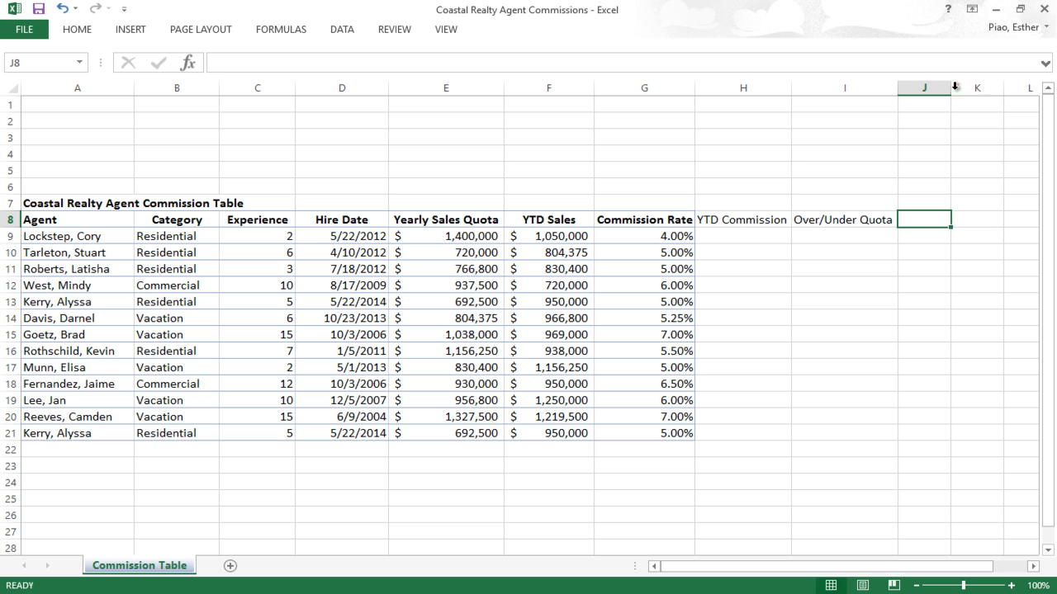
type("Standing")
key("Return")
left_click_drag(768, 216, 886, 220)
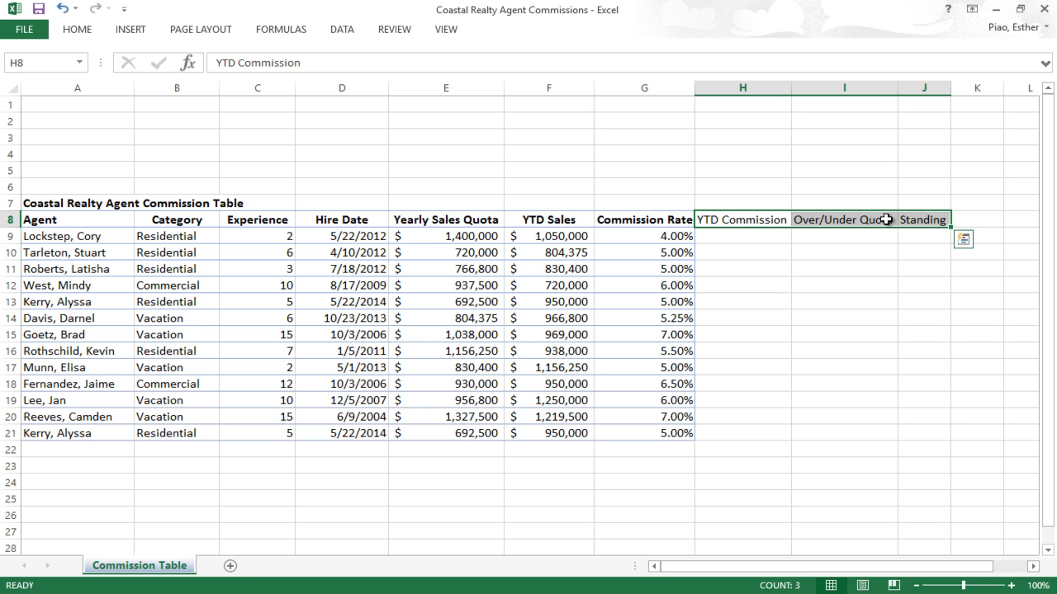
key("ctrl+b")
Step: Calculate each agent's YTD commission with =G9*F9 in H9 and fill the formula down to H21
left_click(767, 236)
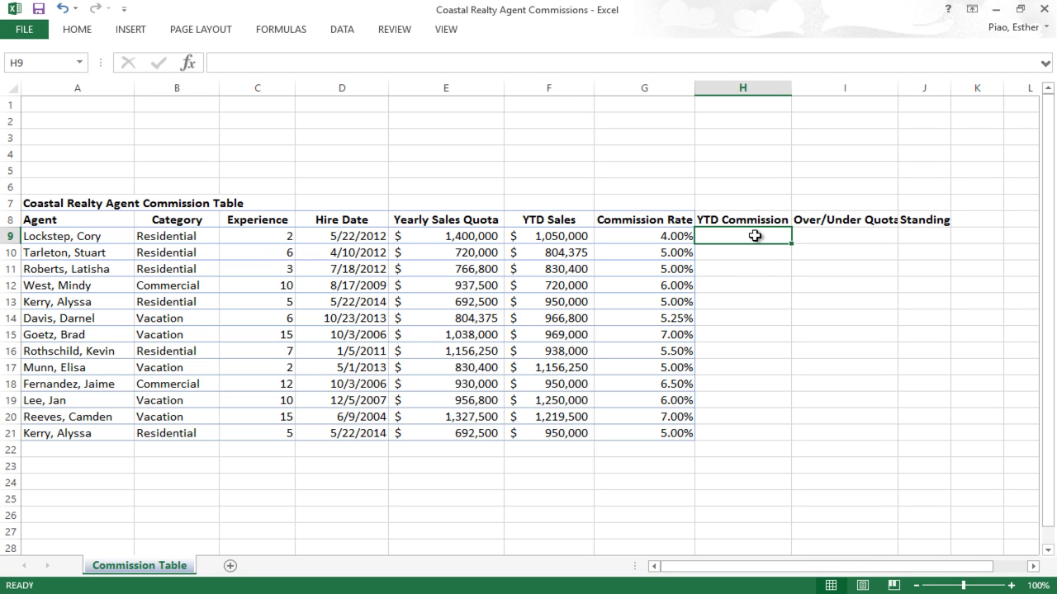
type("=")
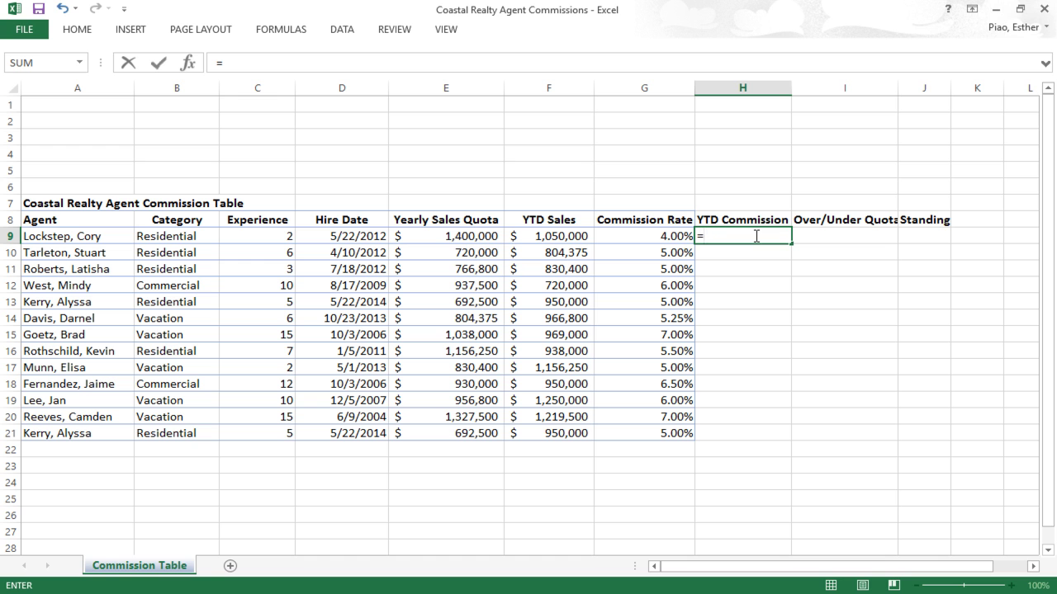
left_click(658, 236)
type("*")
left_click(581, 238)
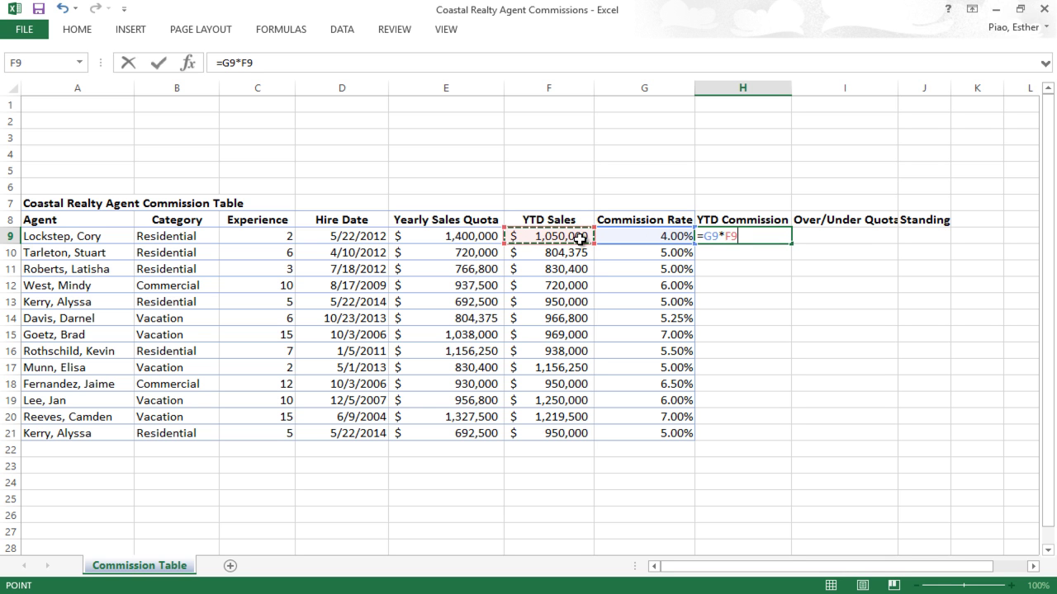
key("Return")
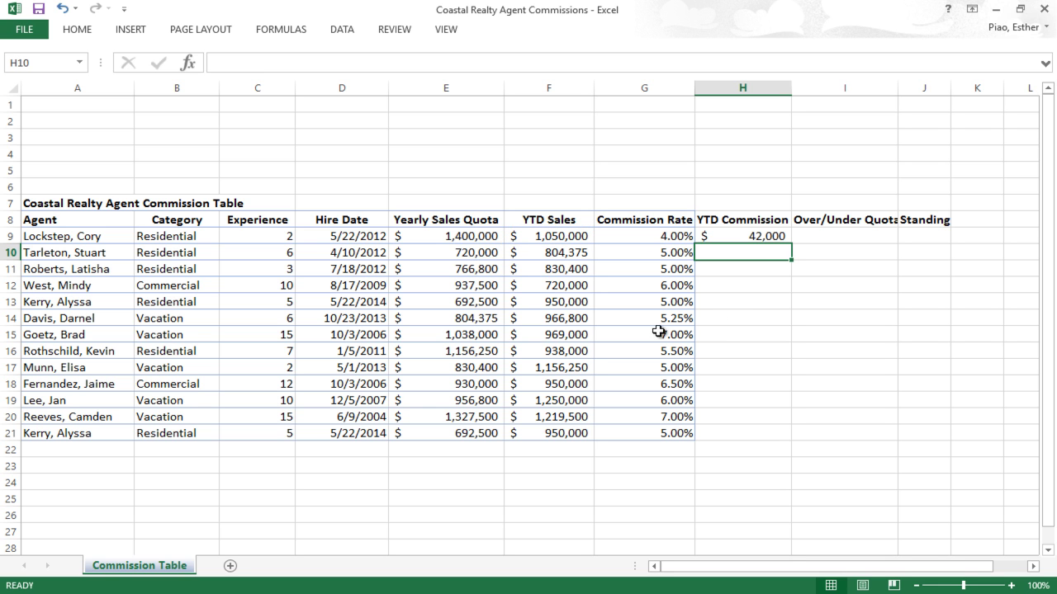
left_click(762, 237)
left_click_drag(790, 243, 785, 441)
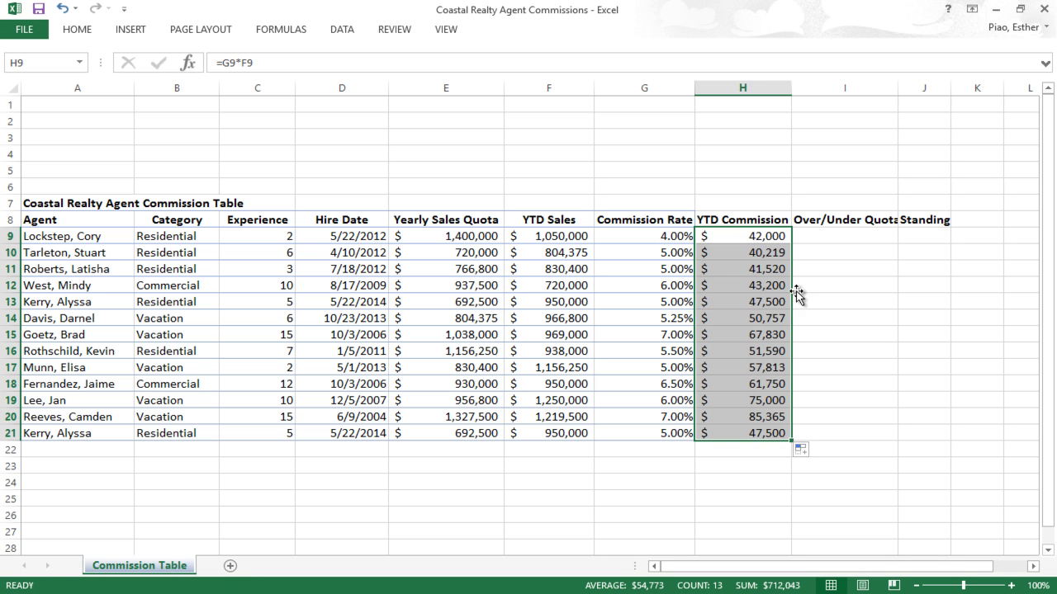
Step: Divide YTD sales by yearly sales quota with =F9/E9 in I9 and fill the formula down to I21
left_click(824, 241)
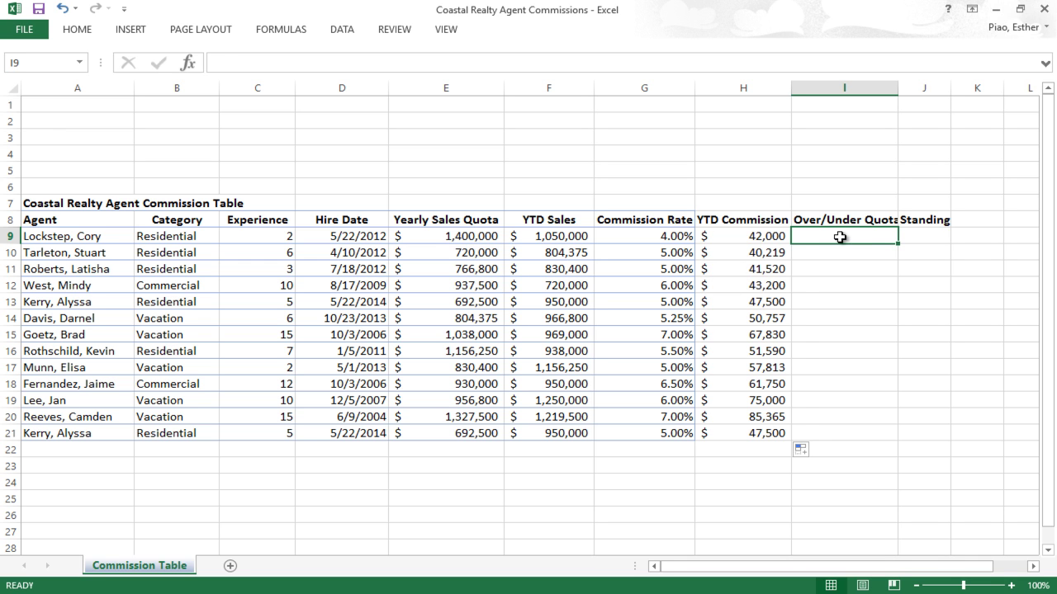
type("=")
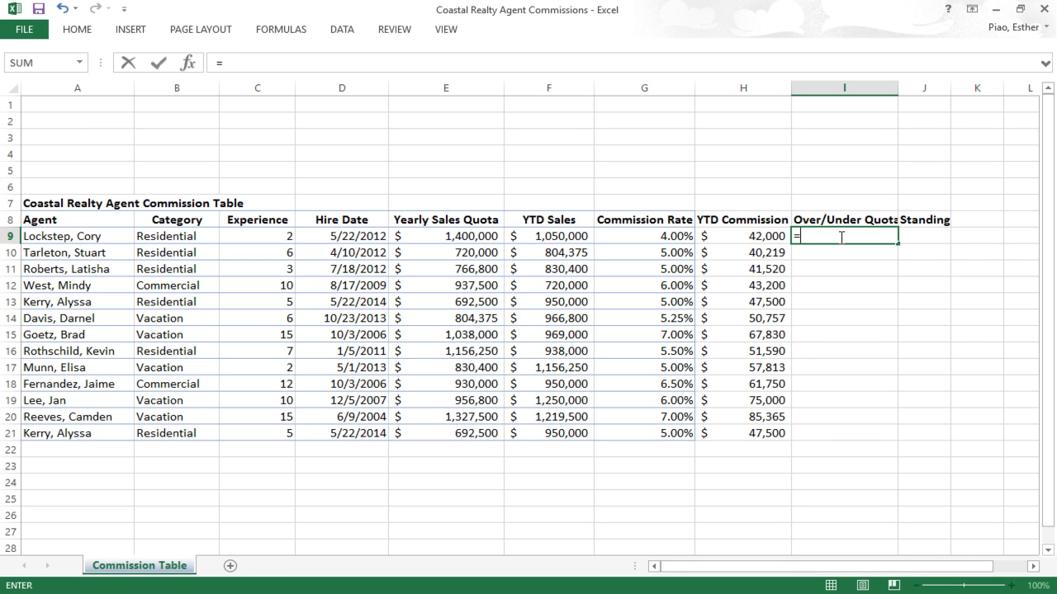
left_click(566, 235)
type("/")
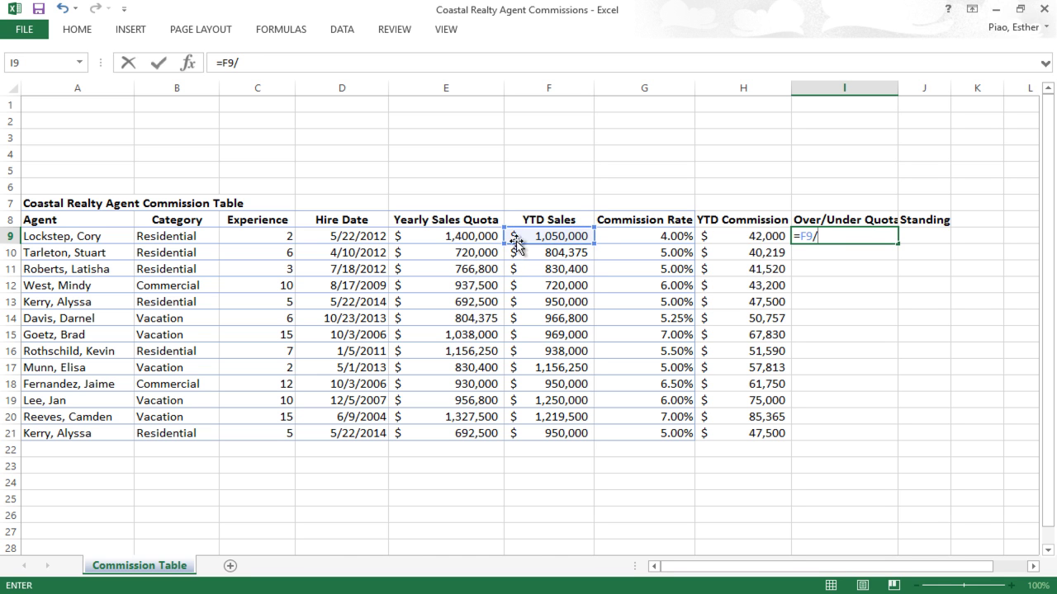
left_click(475, 237)
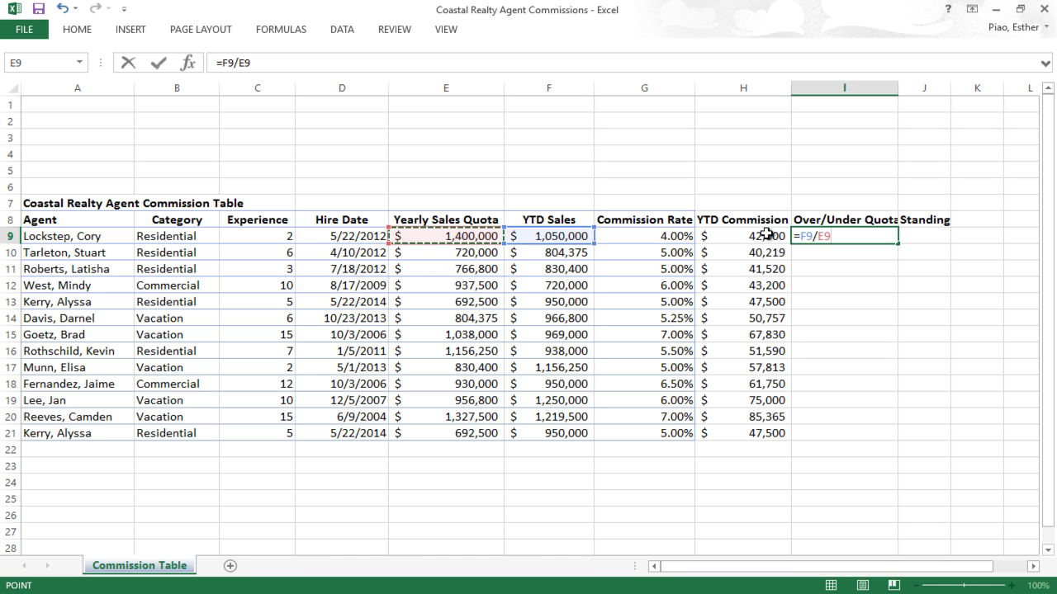
key("Return")
left_click(889, 236)
left_click_drag(897, 243, 932, 439)
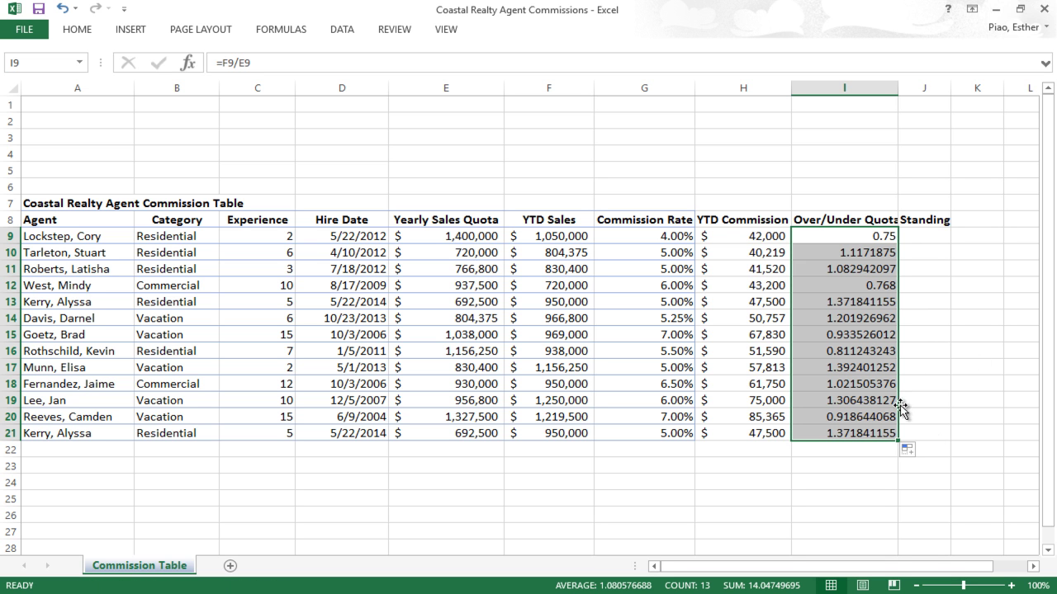
Step: Format the Over/Under Quota values in I9:I21 with the Percentage number format
double_click(76, 33)
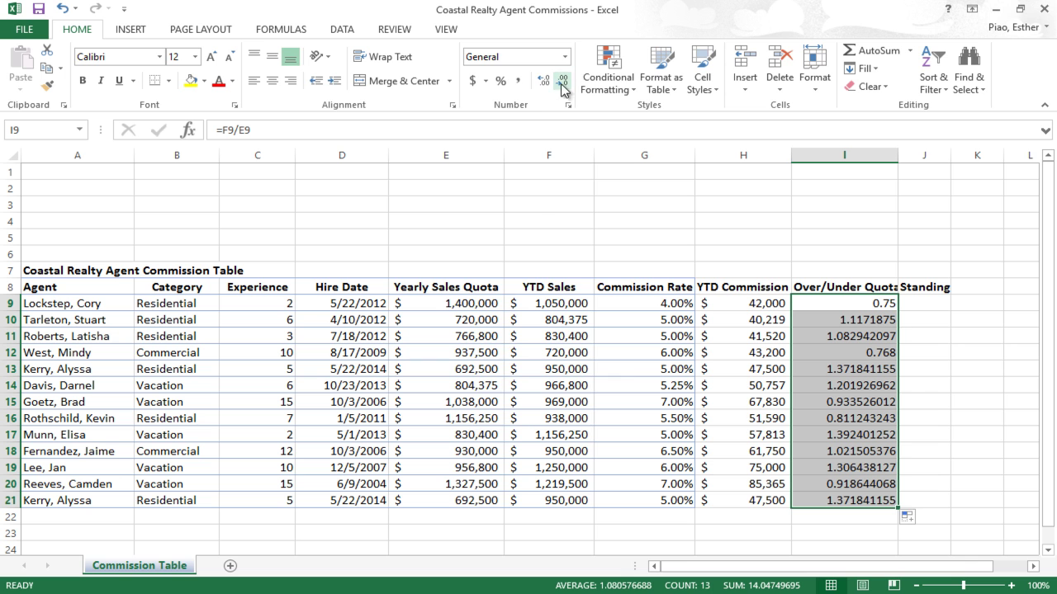
left_click(564, 56)
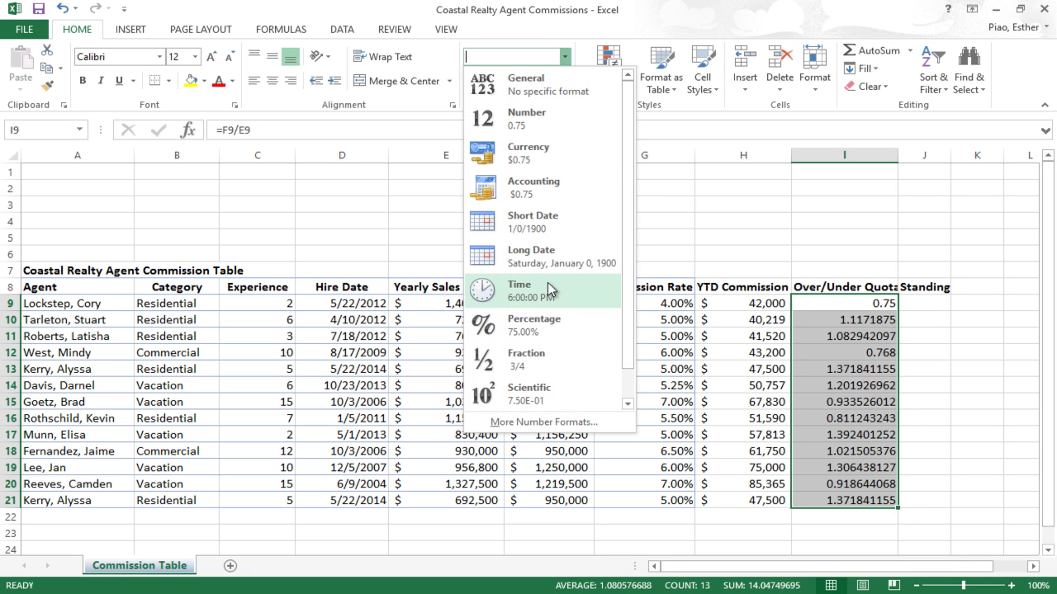
left_click(561, 329)
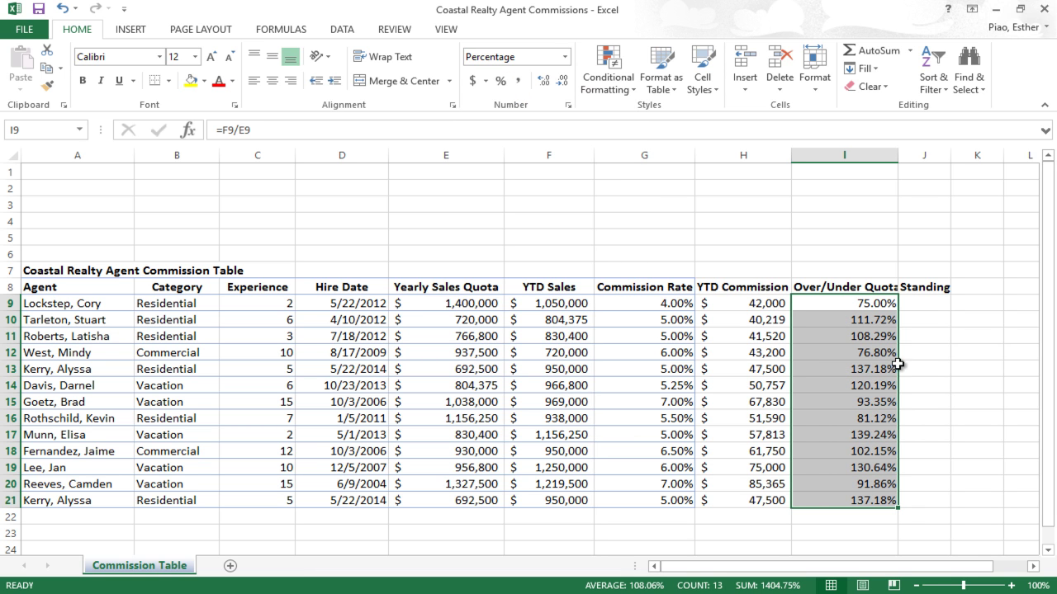
Step: Enter the title Standing Table in L1 for a lookup table beside the commission data
left_click(910, 303)
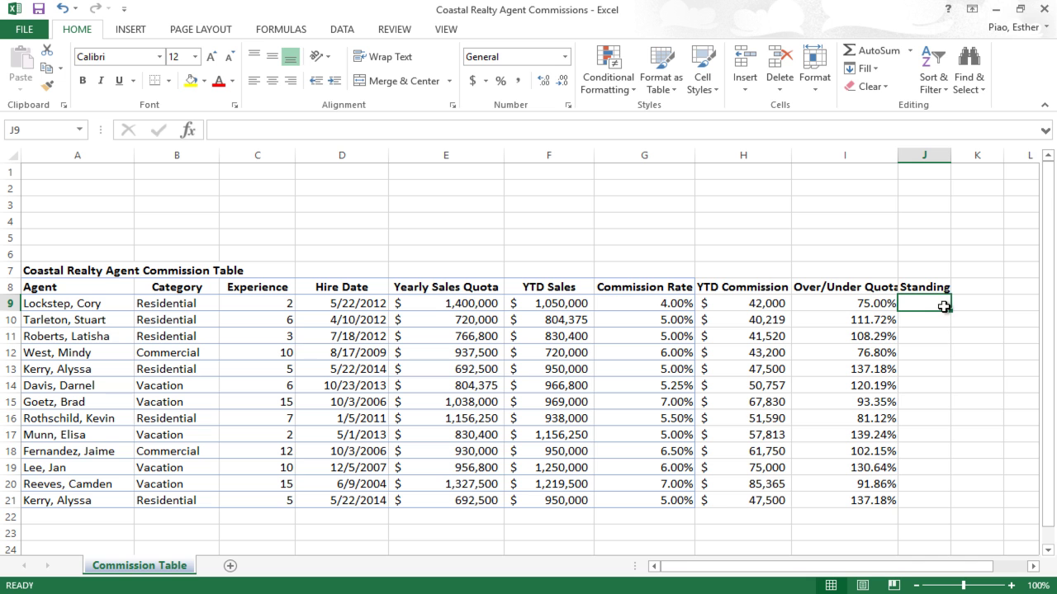
left_click_drag(992, 575, 1004, 576)
left_click(928, 177)
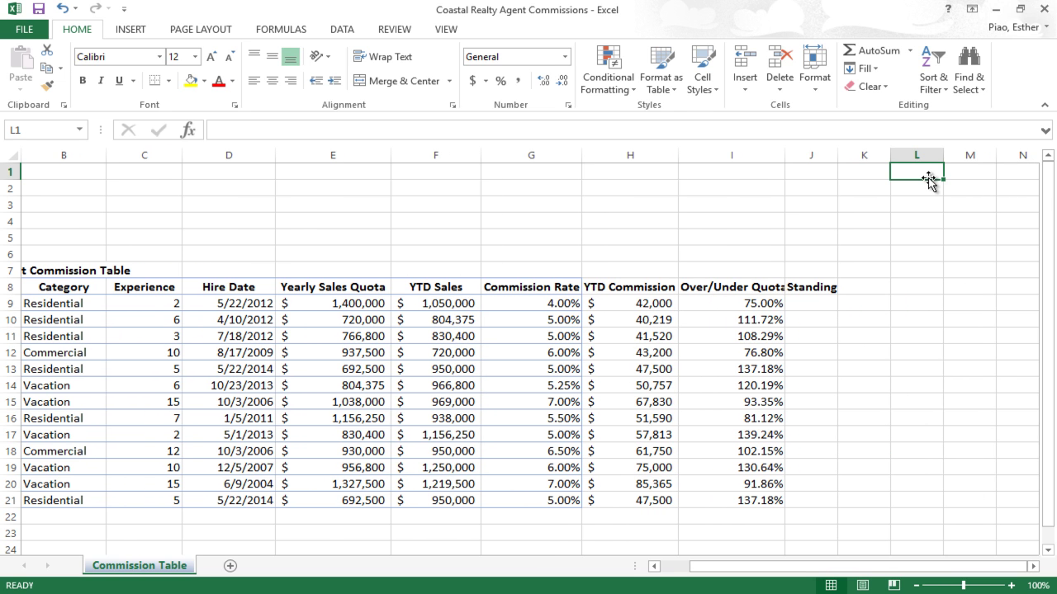
type("Standing")
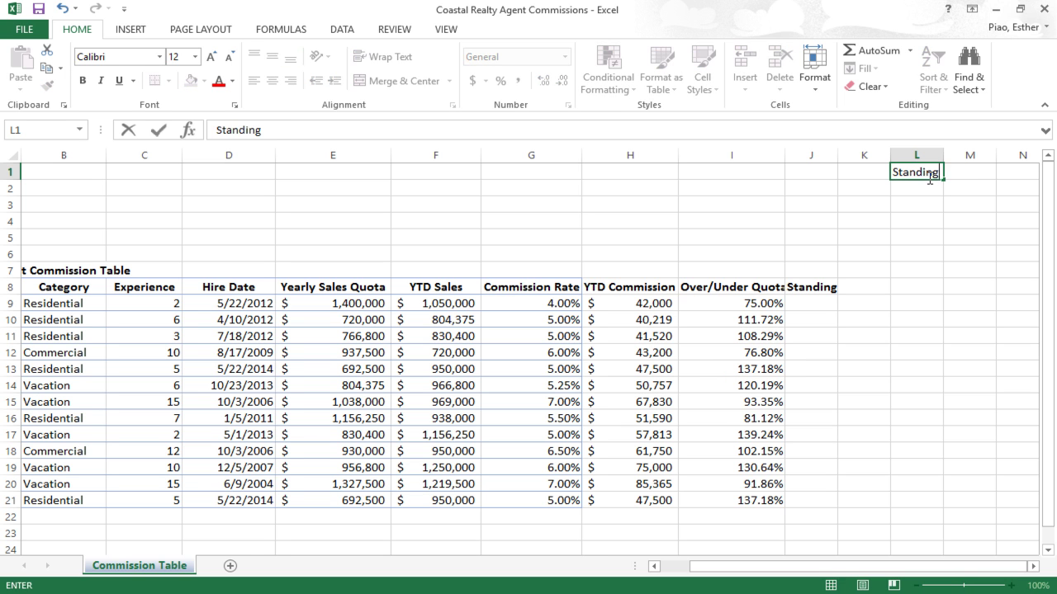
type(" Table")
key("Return")
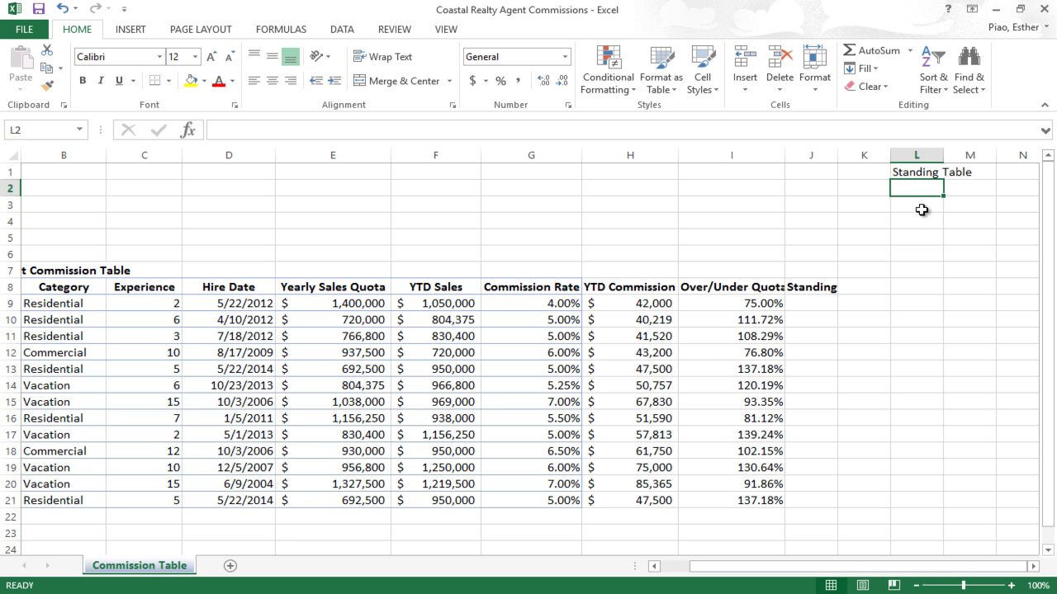
Step: Enter the first Standing Table row with 0% in L2 and Bronze in M2
type("0%")
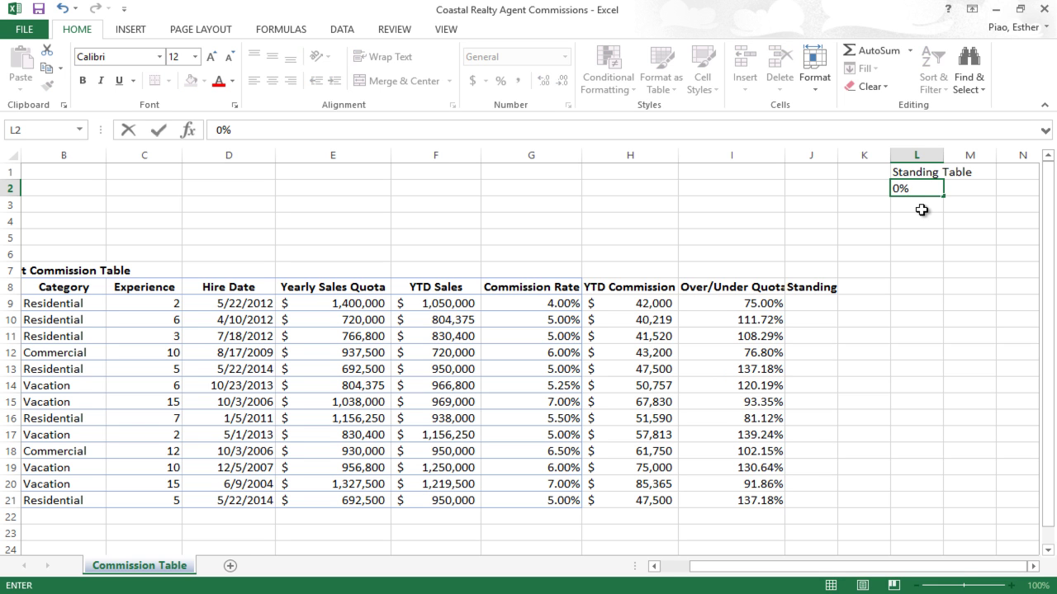
key("Tab")
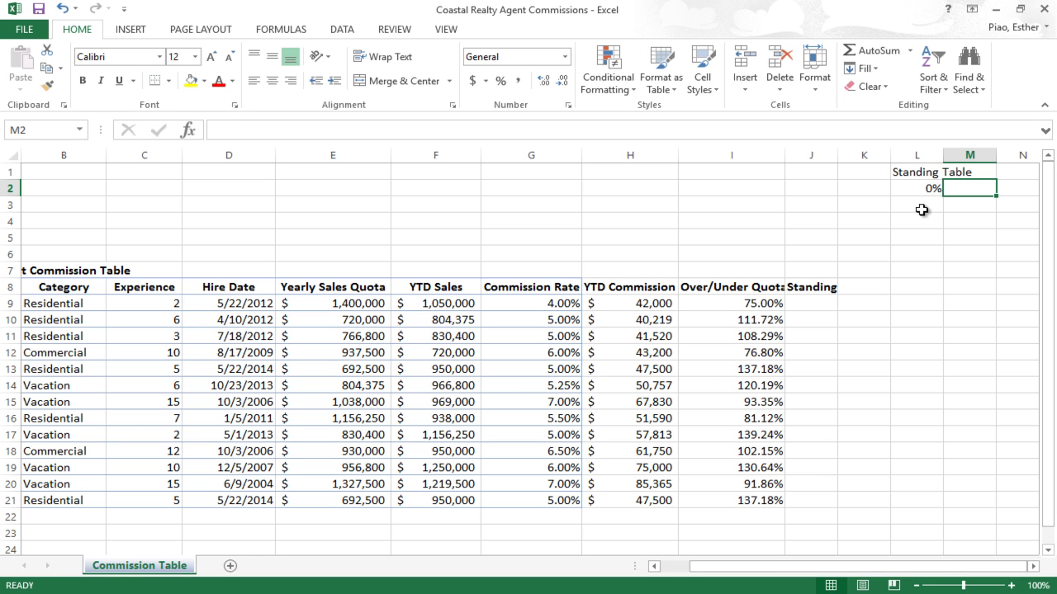
type("Bronze")
key("Return")
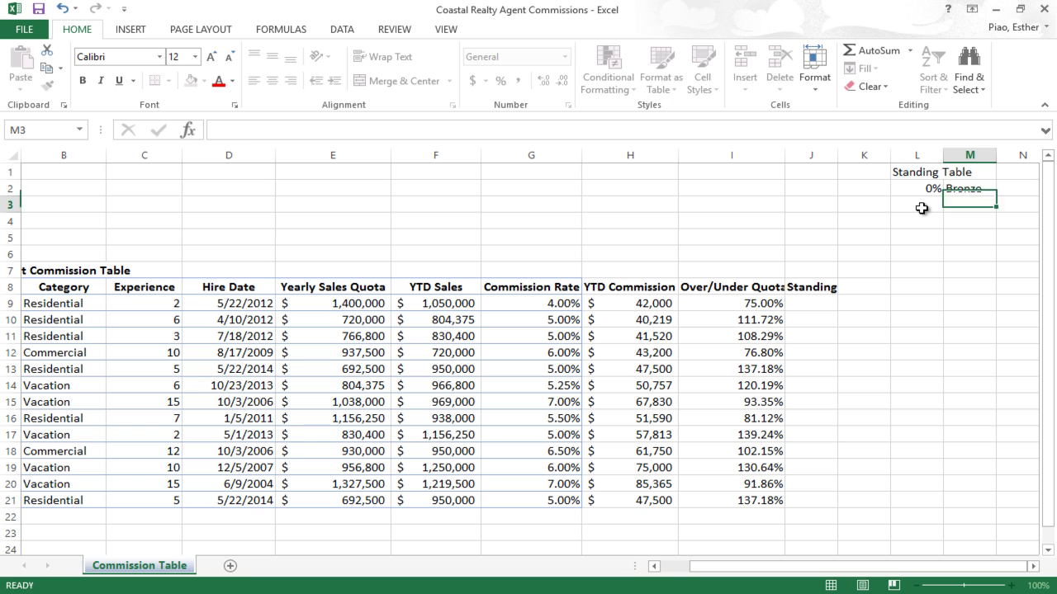
Step: Add the second Standing Table row with 100% in L3 and Silver in M3
left_click(922, 208)
type("100")
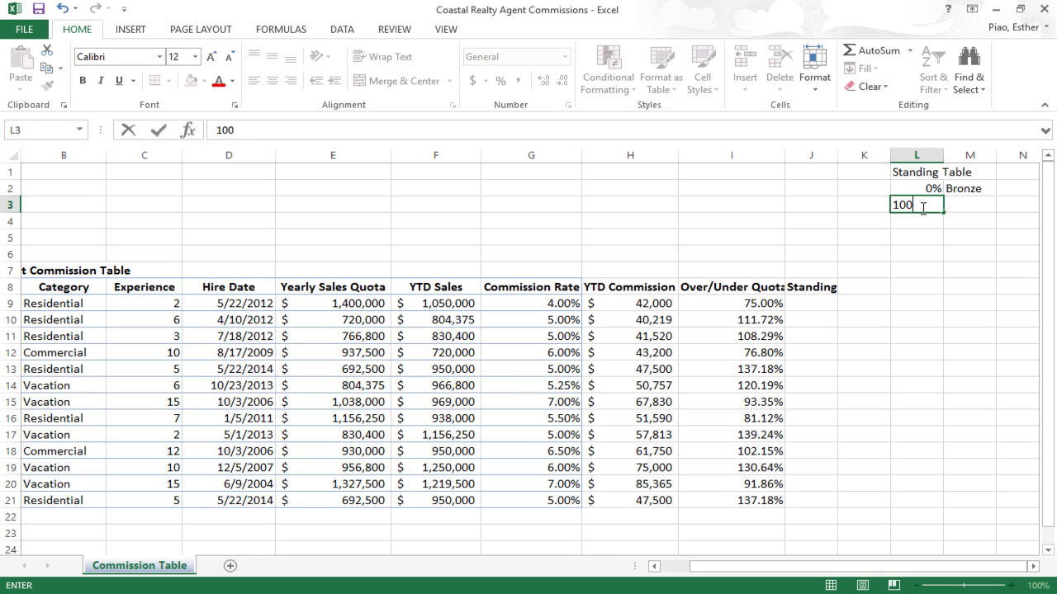
type("%")
left_click(976, 208)
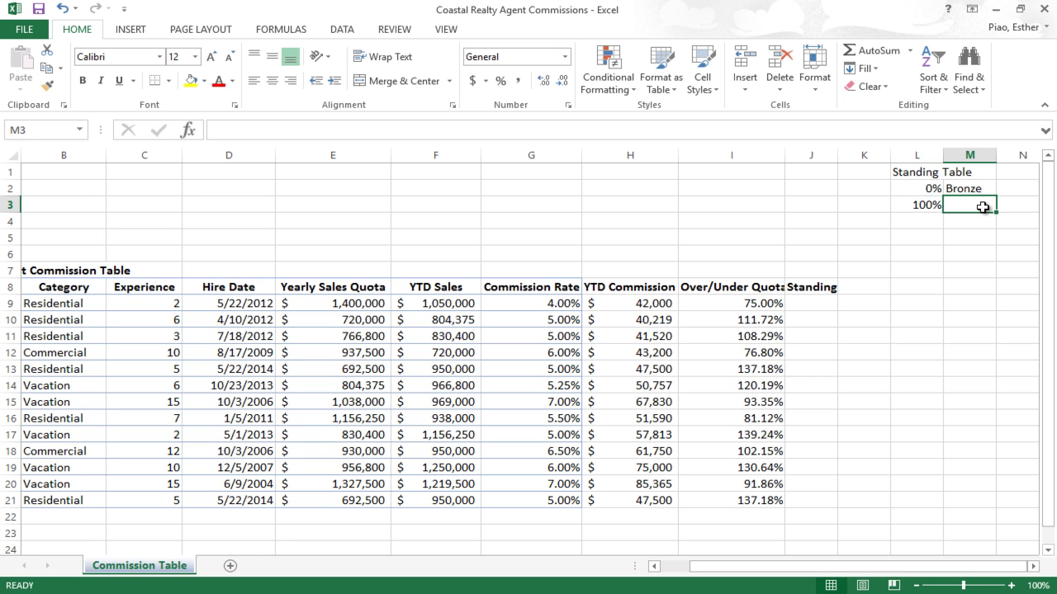
type("Silver")
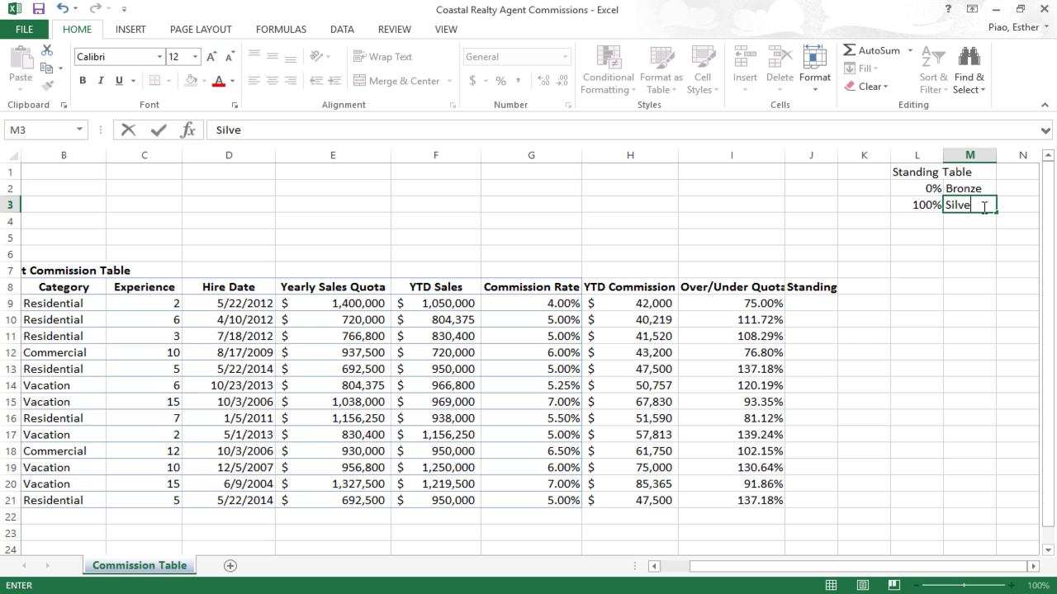
key("Return")
Step: Add the third Standing Table row with 125% in L4 and Gold in M4
key("Left")
type("125%")
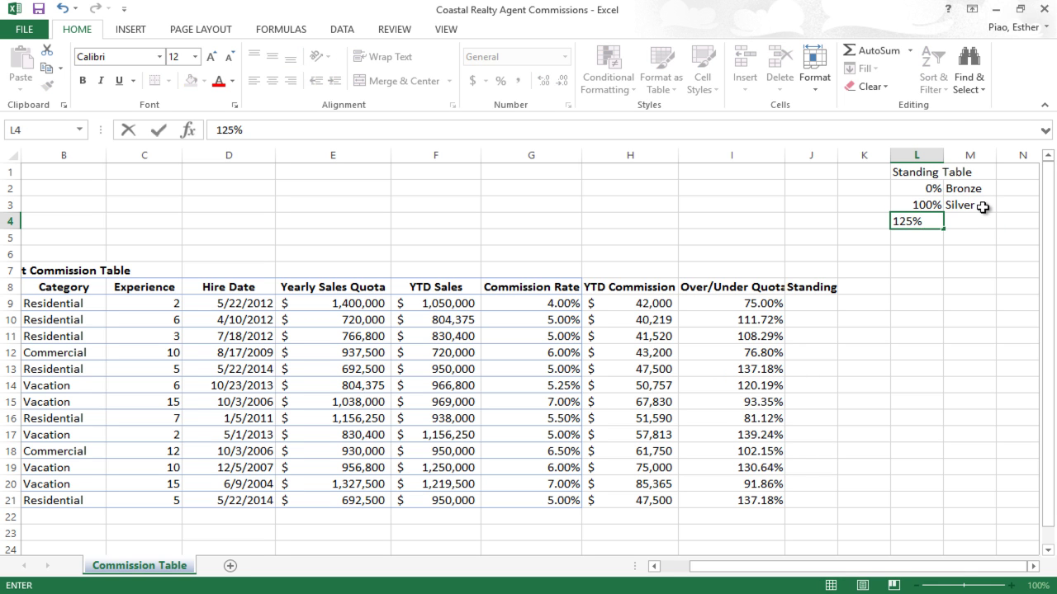
key("Tab")
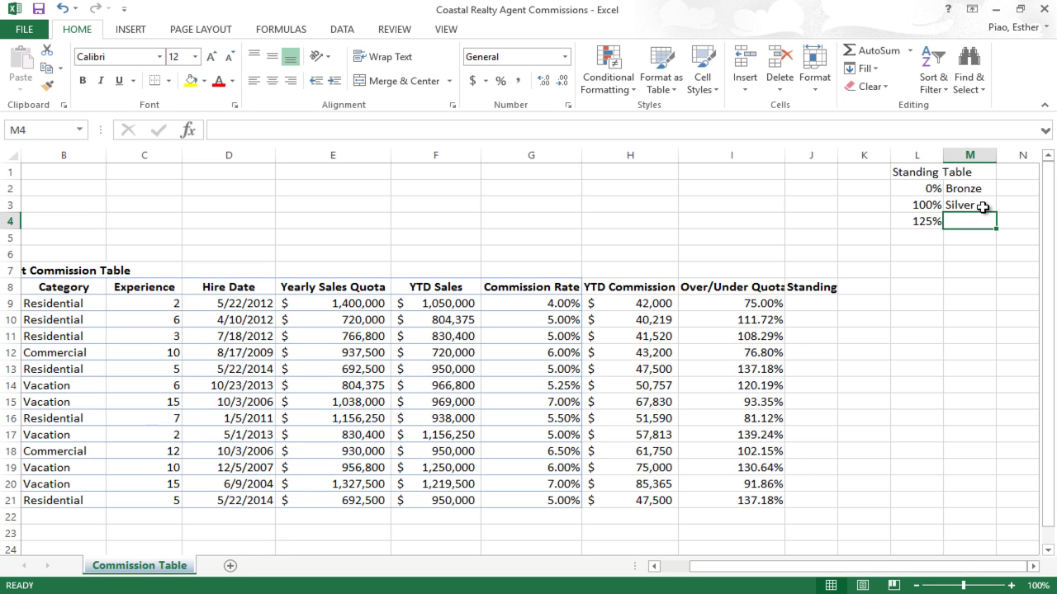
type("Gold")
key("Return")
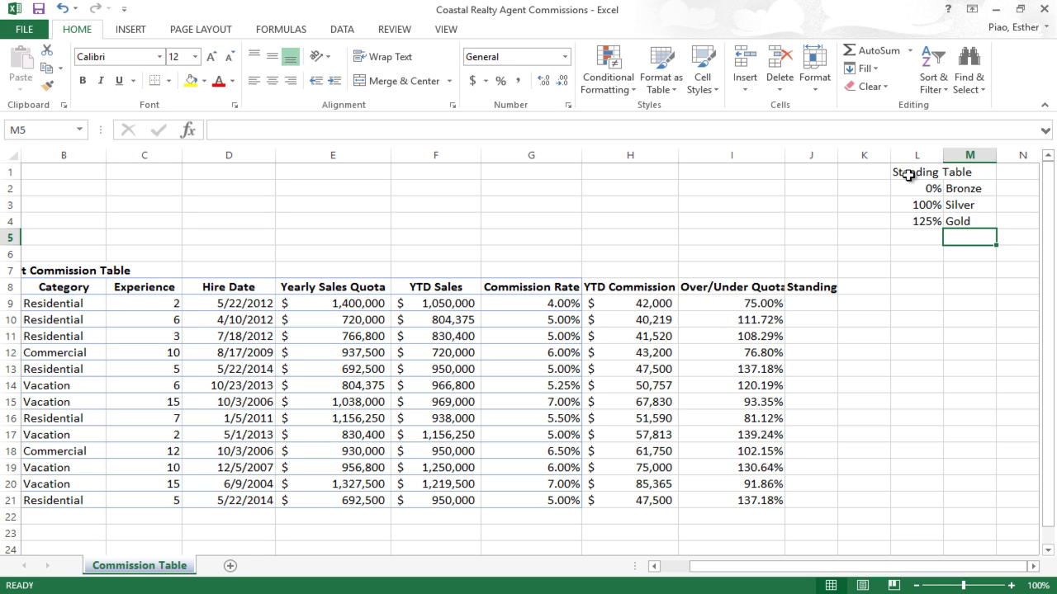
Step: Bold the Standing Table title in L1 and name the range L2:M4 StandingTable
left_click(908, 174)
key("ctrl+b")
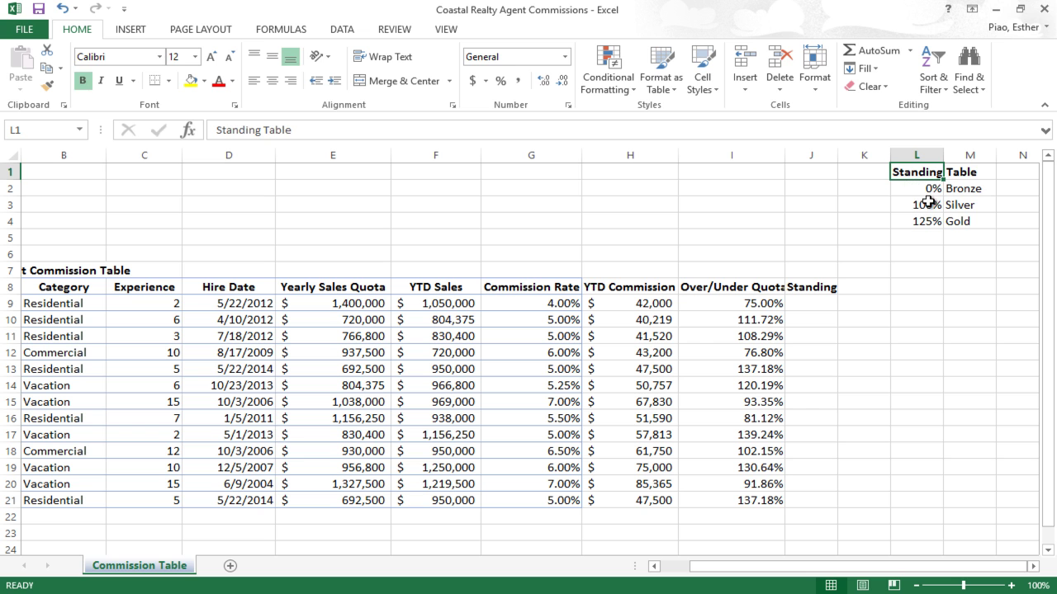
left_click(929, 203)
left_click_drag(925, 188, 960, 222)
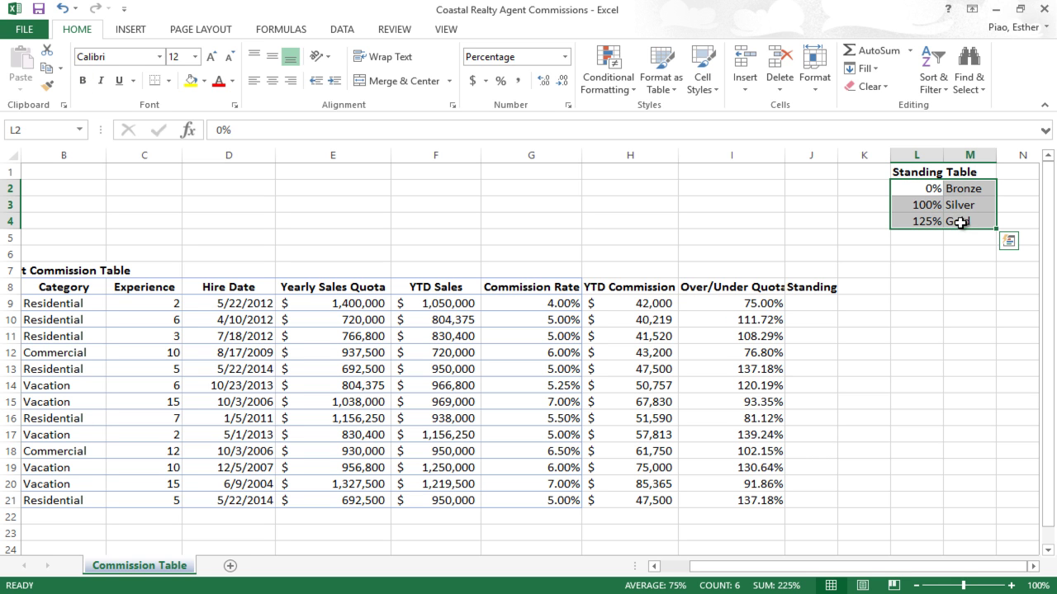
left_click(67, 131)
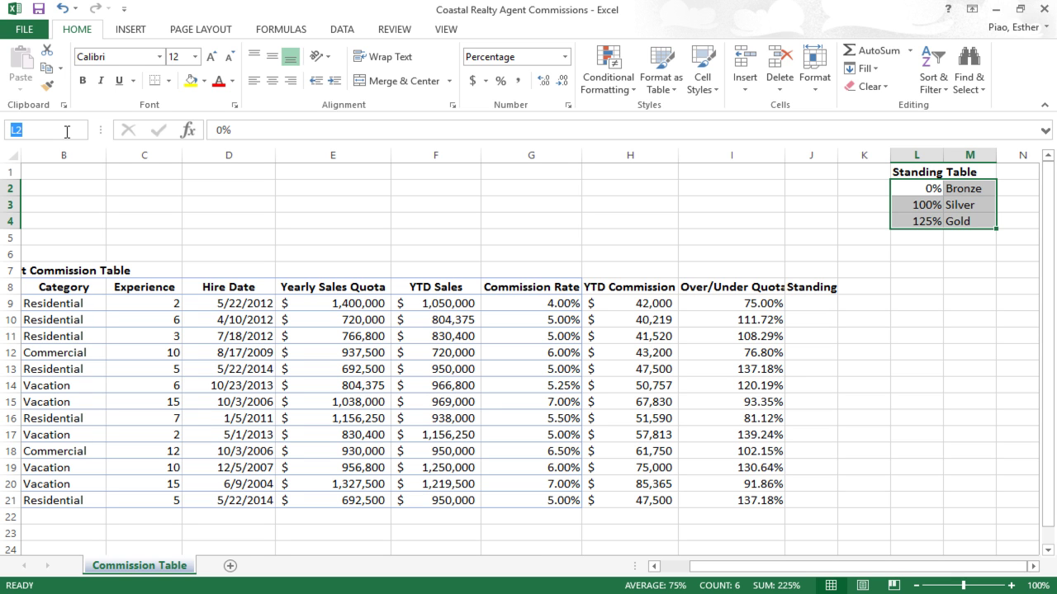
type("S")
type("tandingTable")
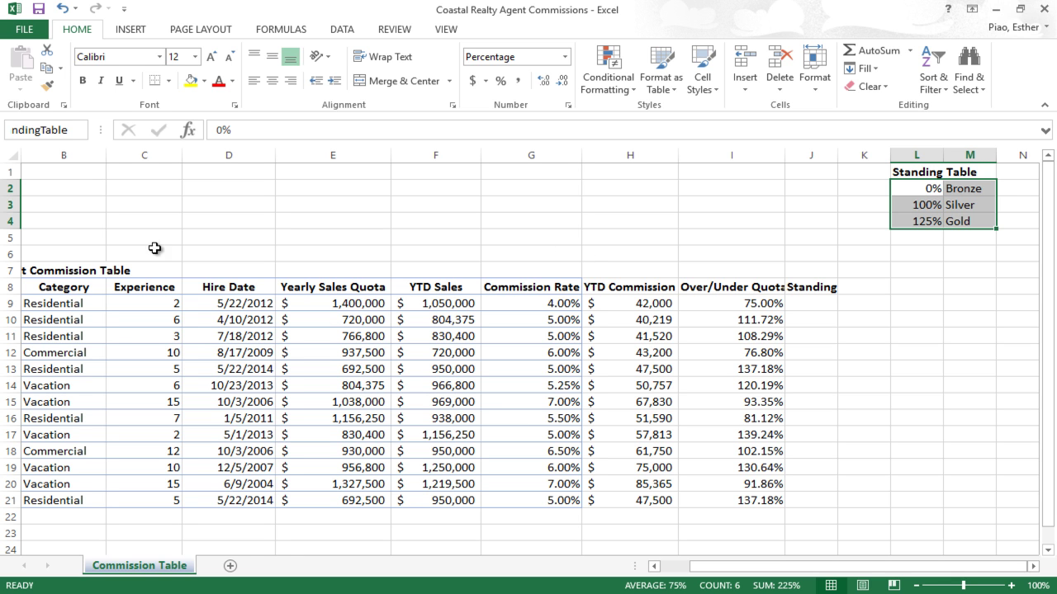
key("Return")
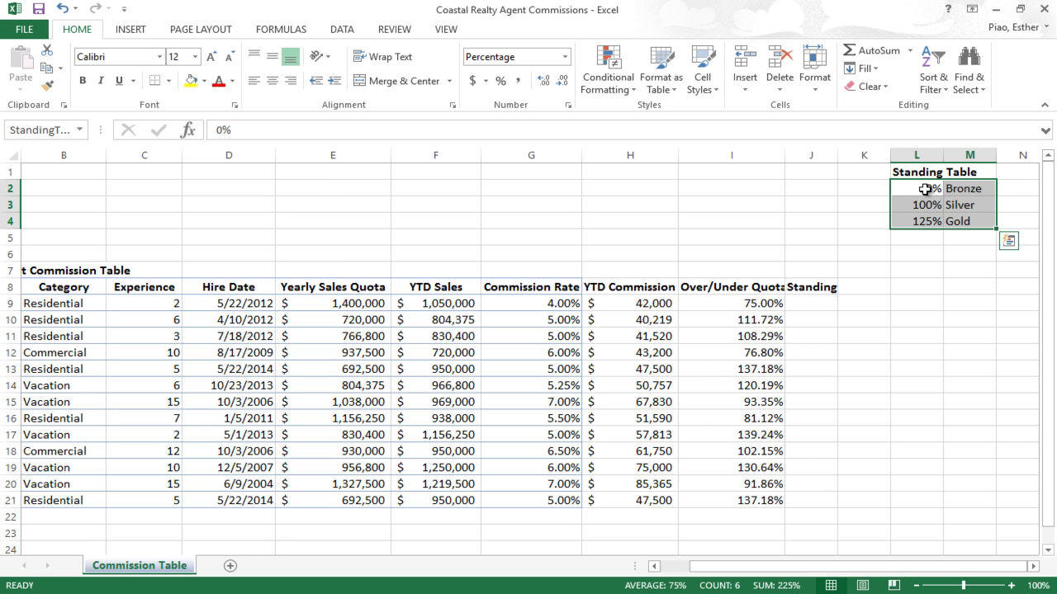
Step: Look up the first agent's standing in J9 with the formula =VLOOKUP(I9, StandingTable, 2)
left_click(805, 304)
type("=")
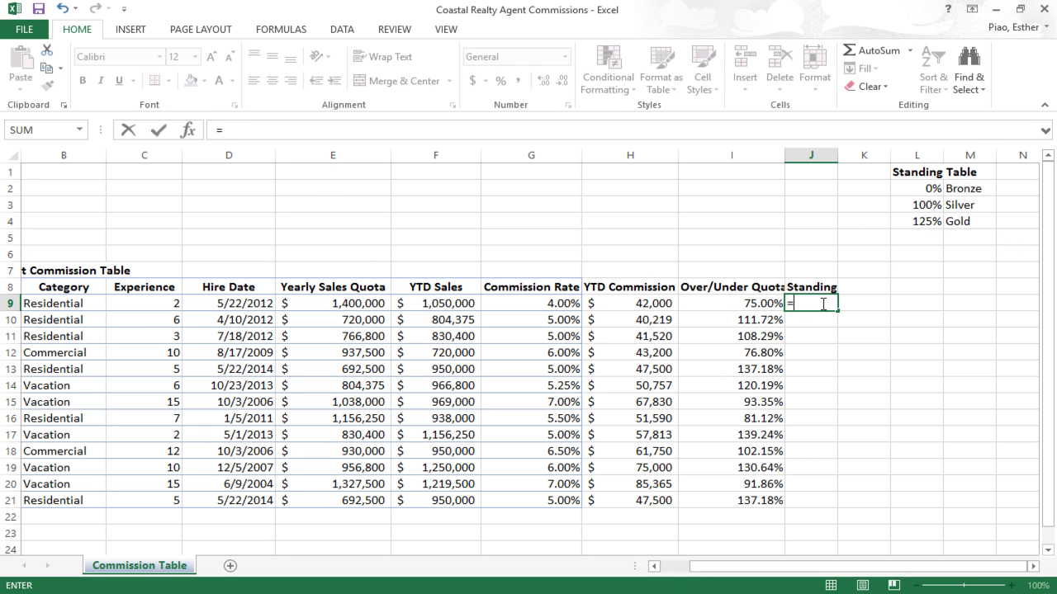
type("vlook")
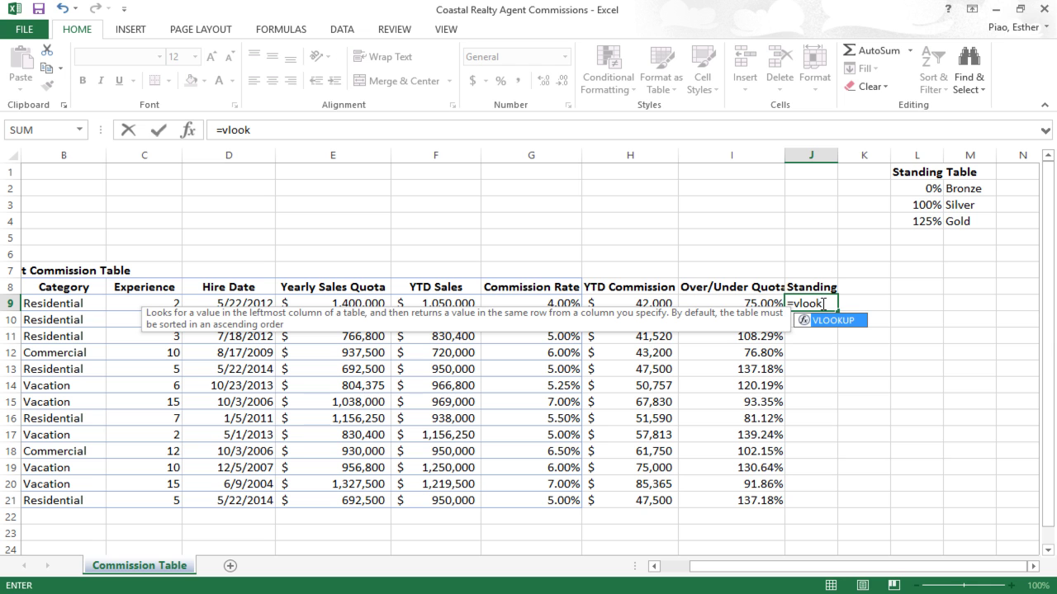
type("up(")
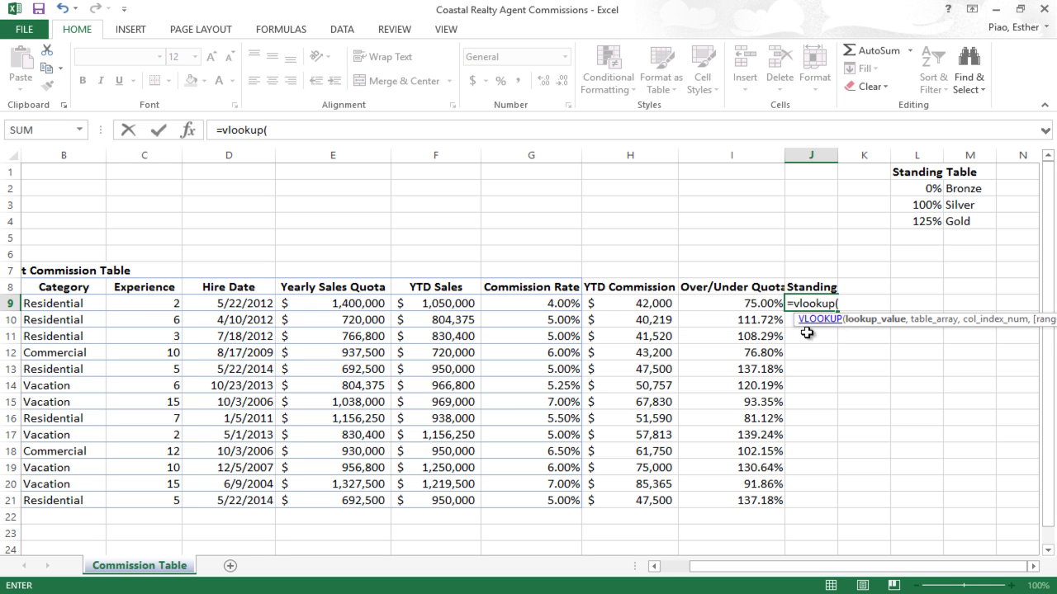
left_click(729, 304)
type(",")
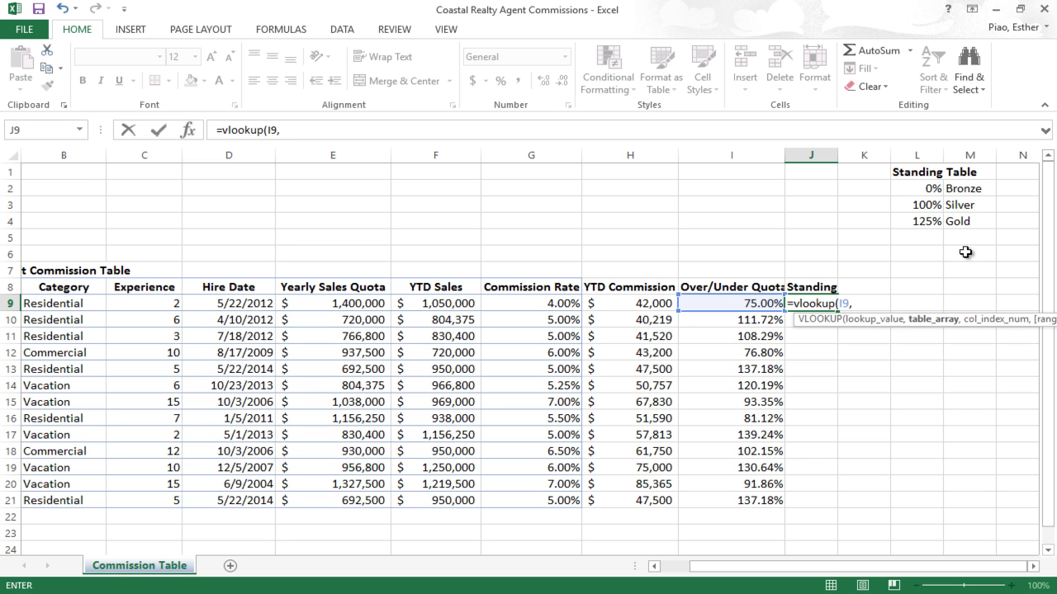
type(" Stad")
key("BackSpace")
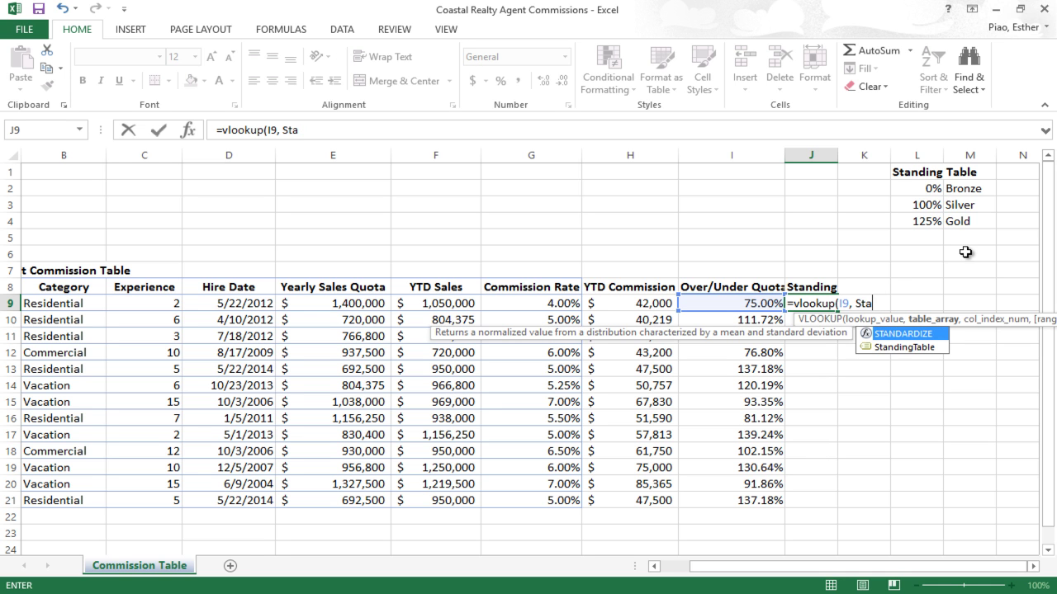
double_click(910, 348)
type(", 2")
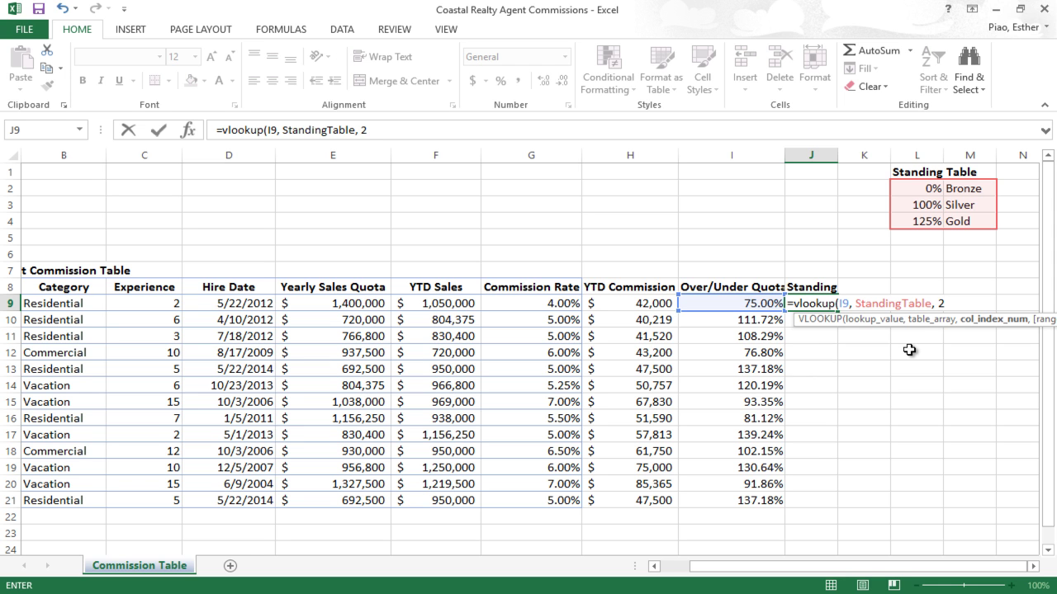
key("Return")
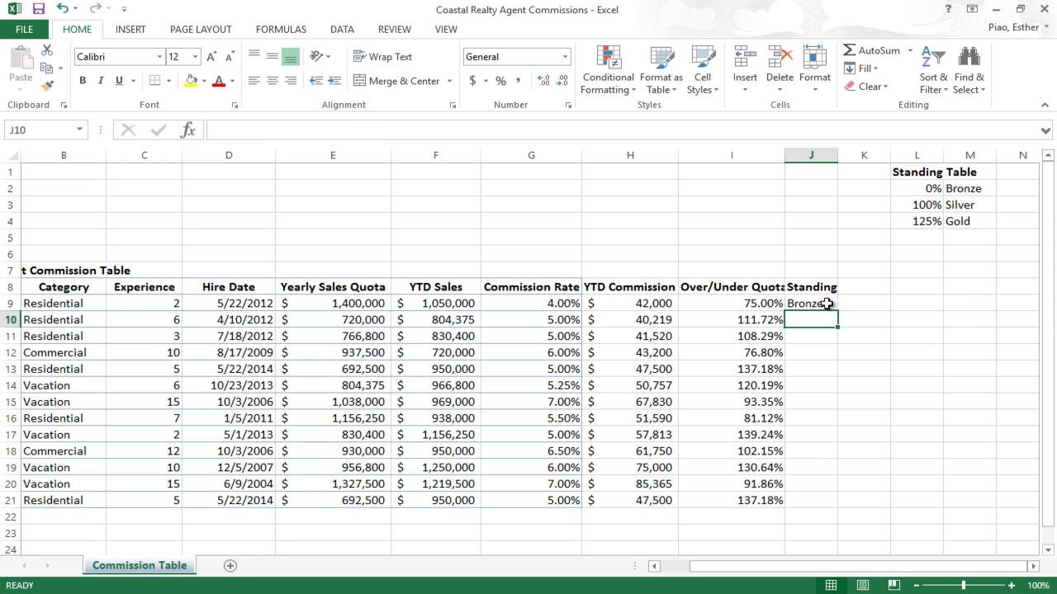
Step: Fill the Standing formula from J9 down to J21 and right-align those cells
left_click(824, 303)
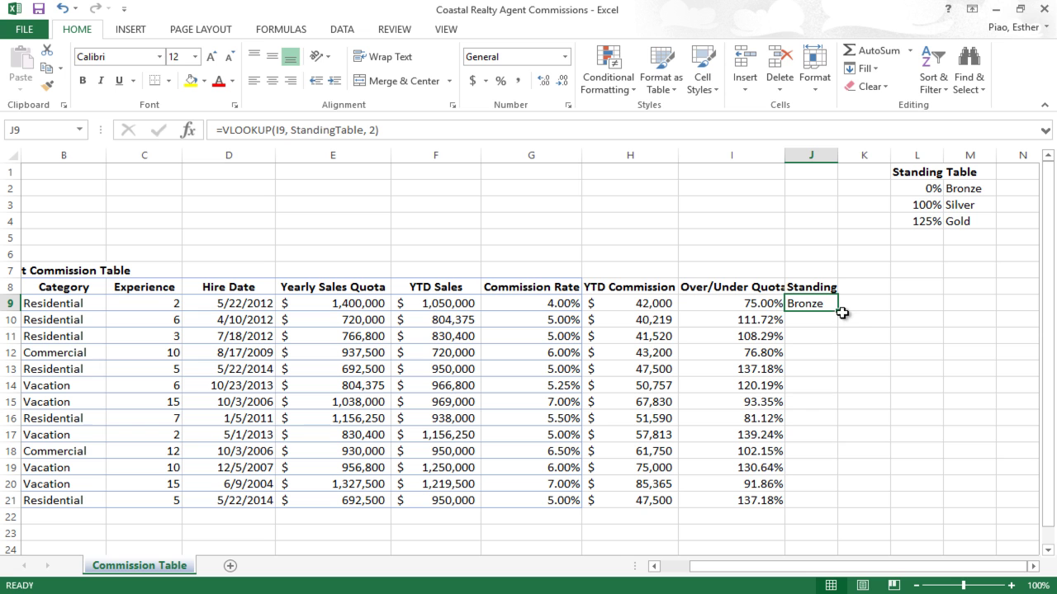
left_click_drag(838, 311, 820, 507)
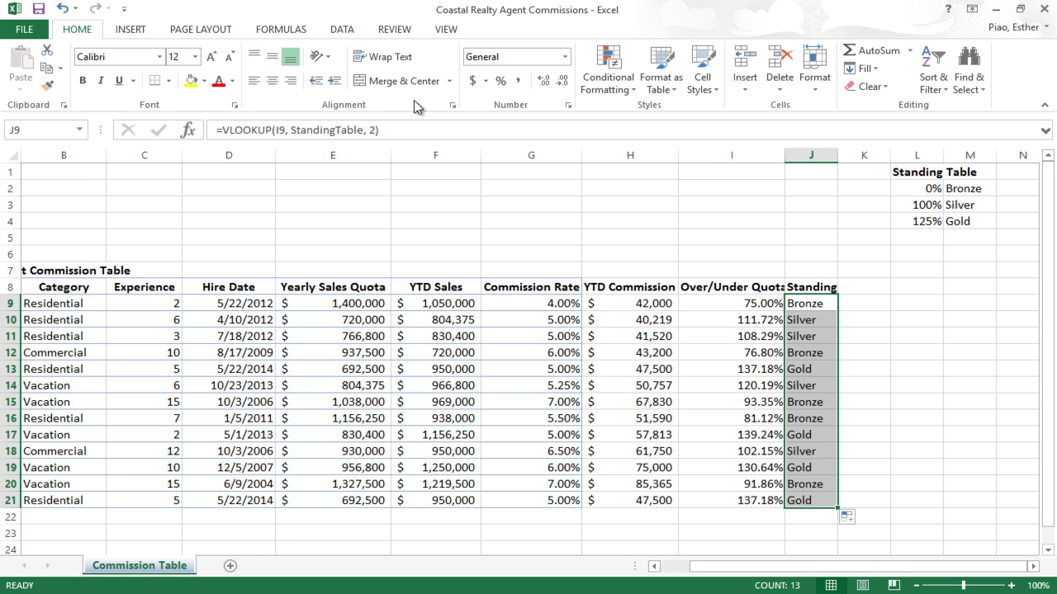
left_click(290, 80)
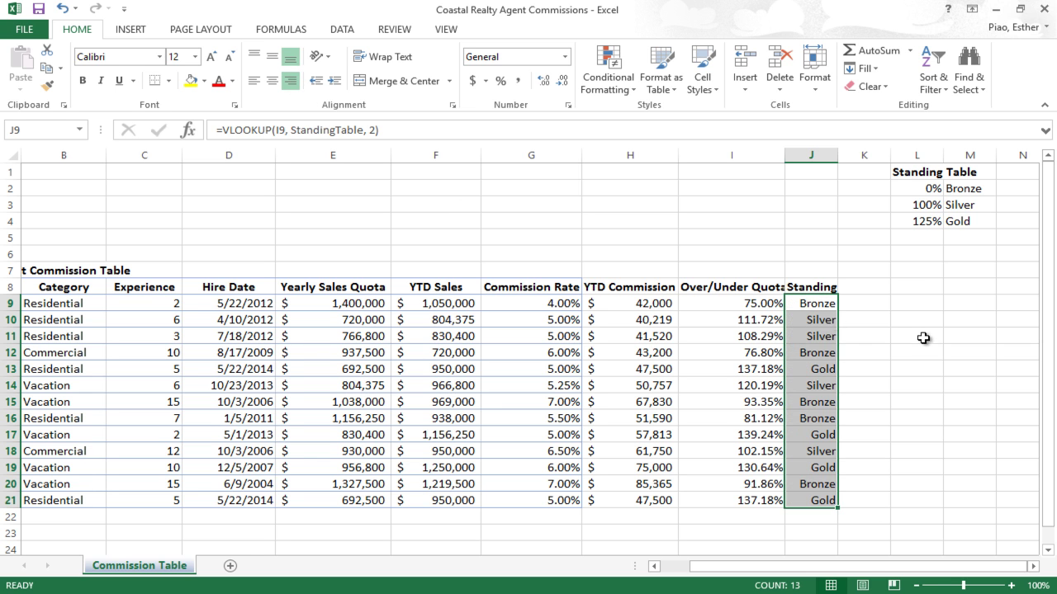
Step: Clear the contents of H9:J21 beneath the YTD Commission, Over/Under Quota and Standing headers
left_click(814, 303)
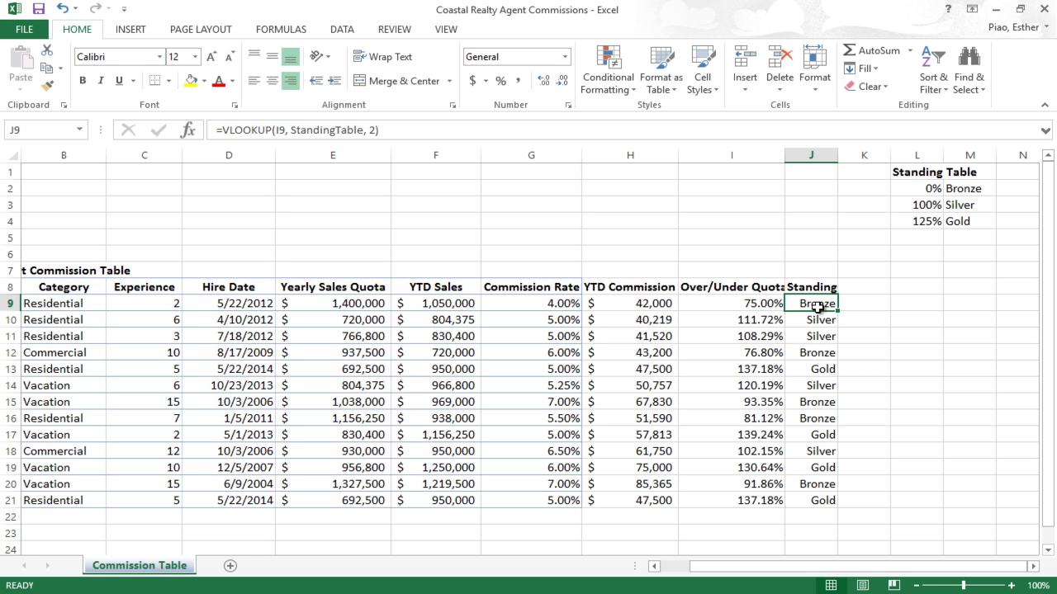
left_click_drag(816, 307, 632, 499)
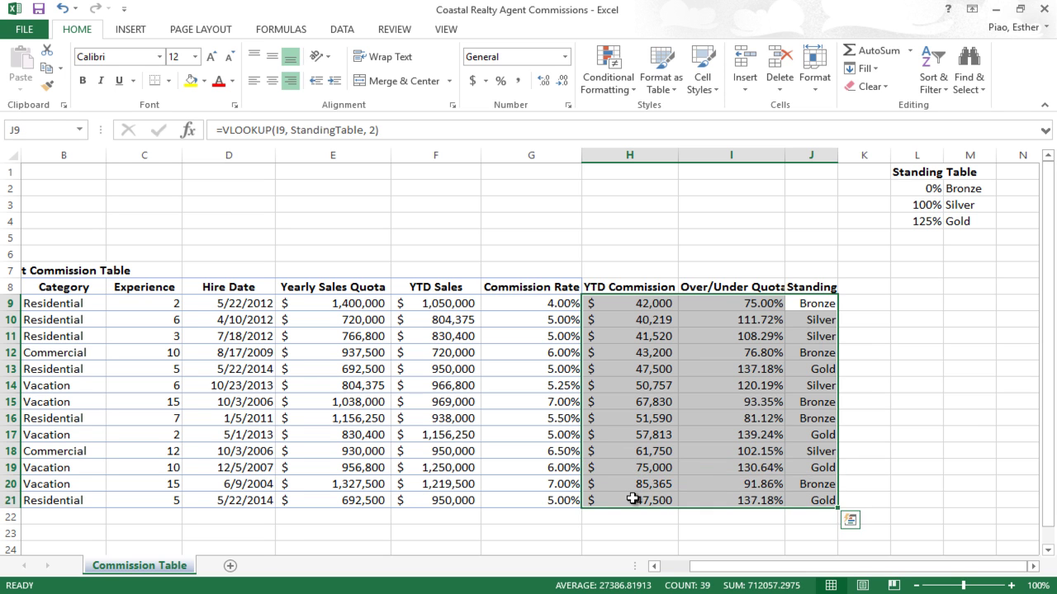
key("Delete")
left_click(609, 435)
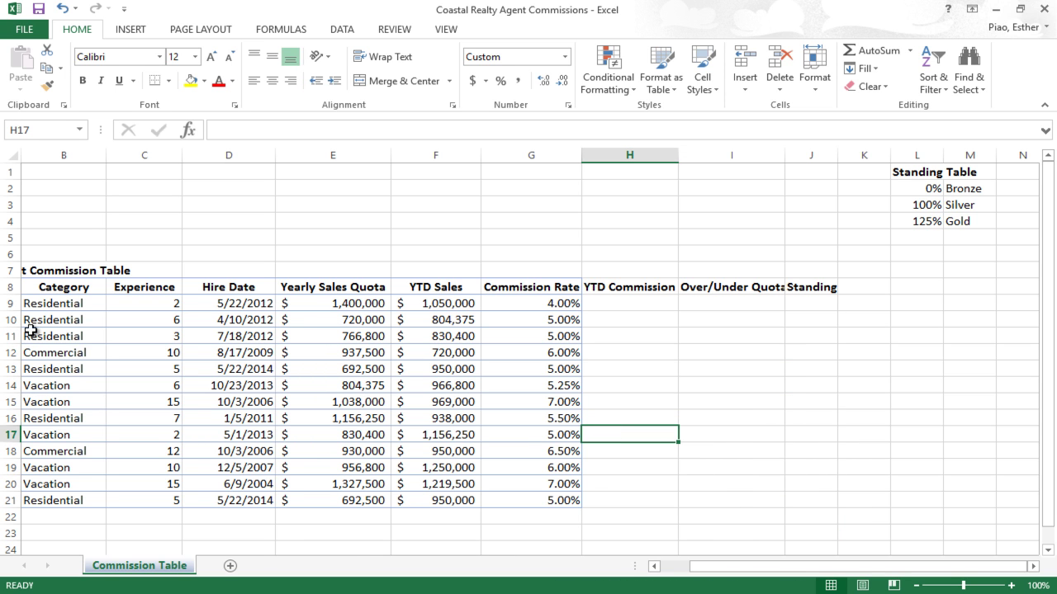
left_click_drag(797, 568, 749, 568)
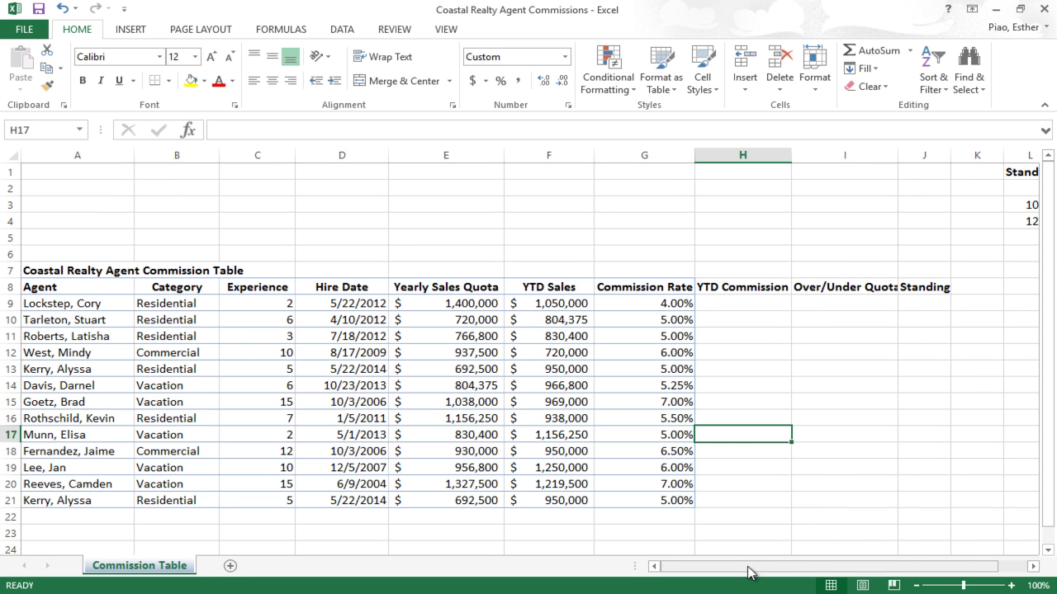
left_click(913, 586)
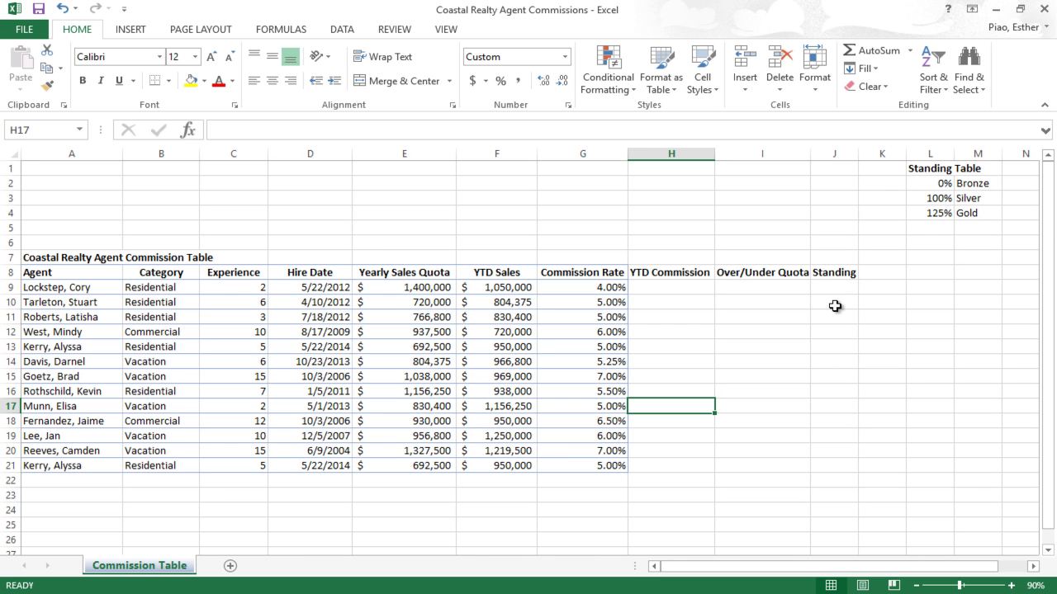
left_click_drag(836, 275, 58, 464)
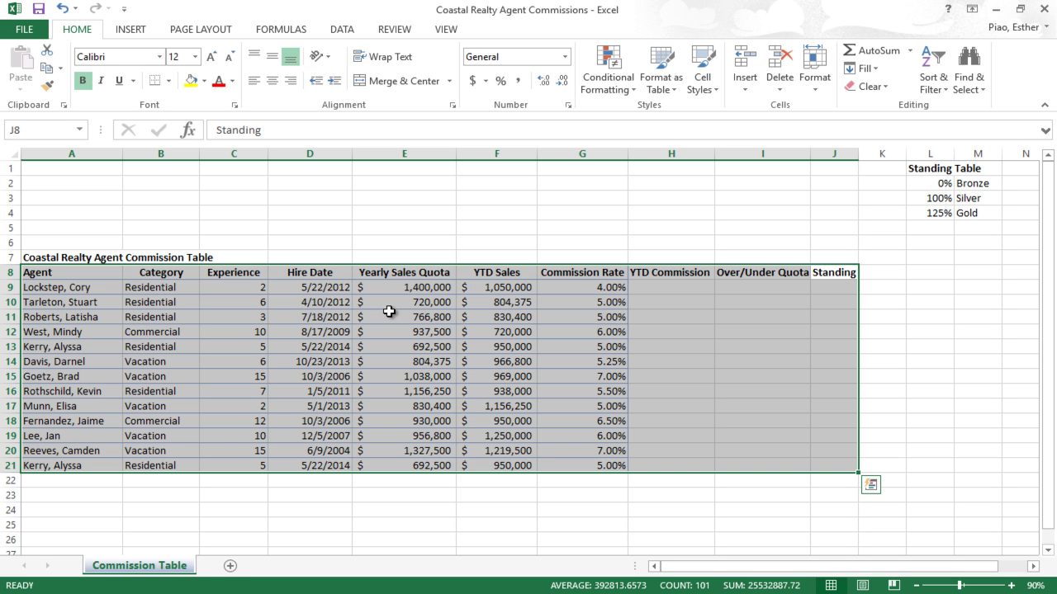
left_click(650, 283)
left_click_drag(841, 284, 690, 472)
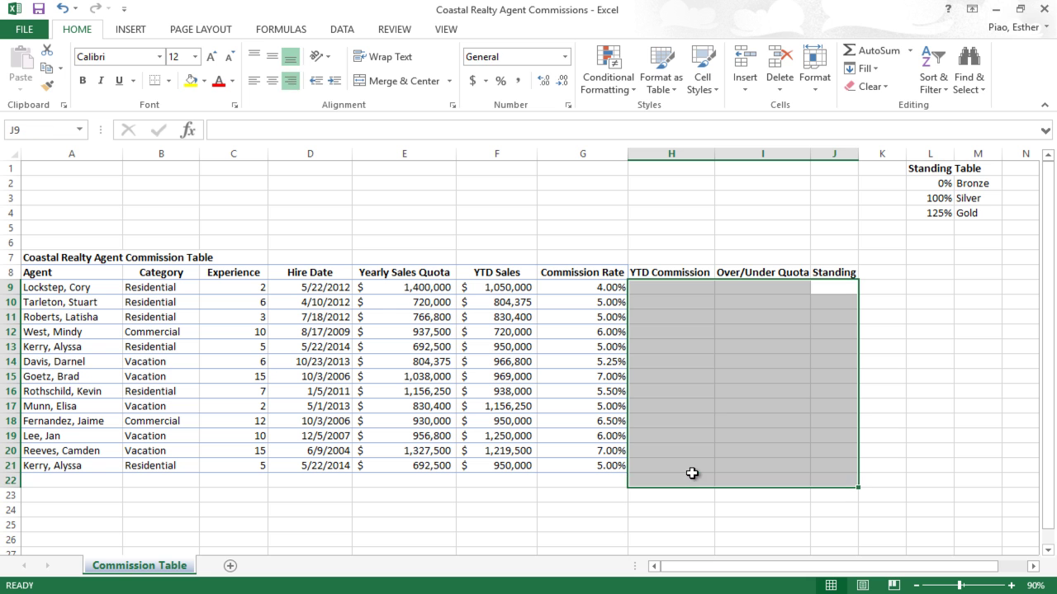
left_click(690, 472)
left_click_drag(825, 468, 4, 278)
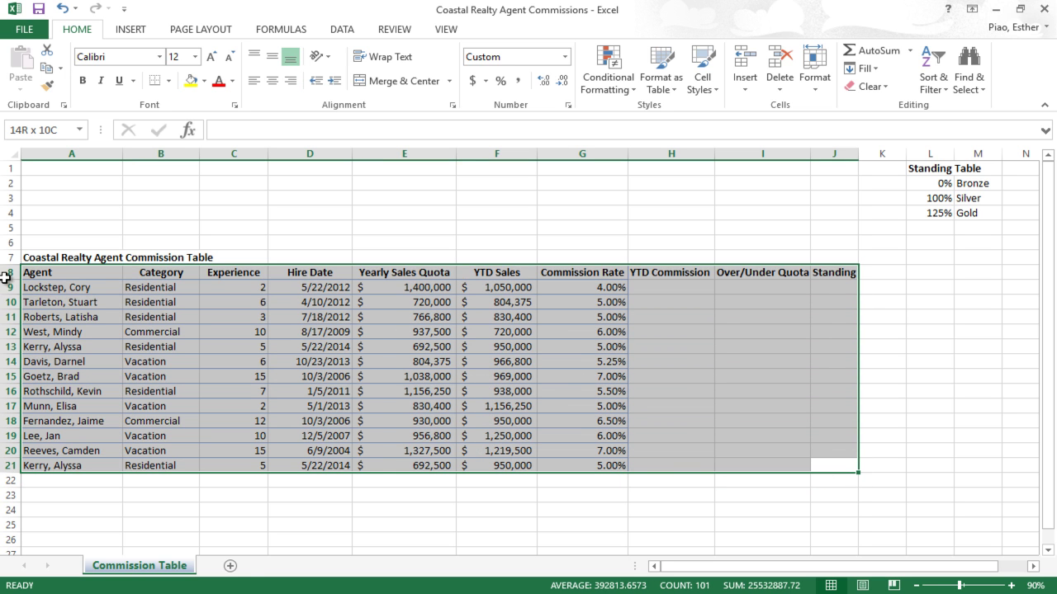
Step: Convert the commission data in A8:J21 into an Excel table, with its first row used as headers
left_click_drag(71, 278, 818, 466)
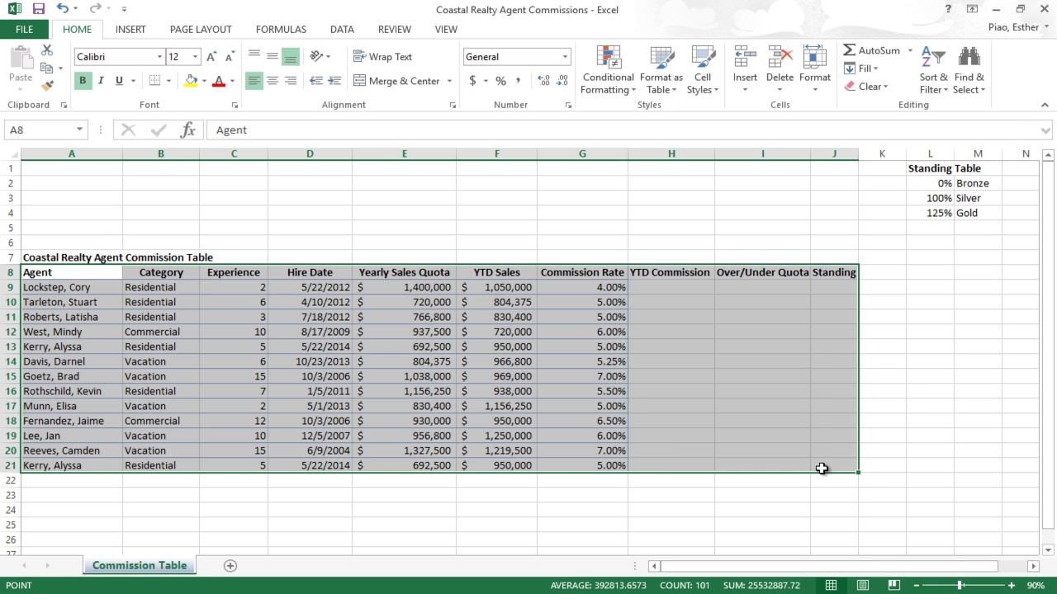
key("ctrl+t")
left_click_drag(664, 360, 646, 158)
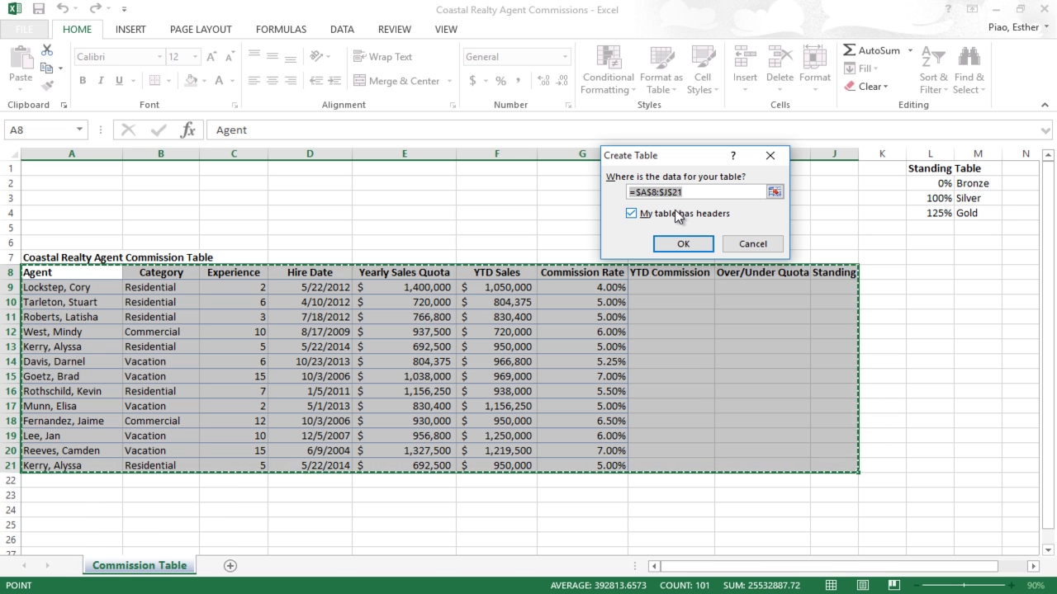
left_click(633, 217)
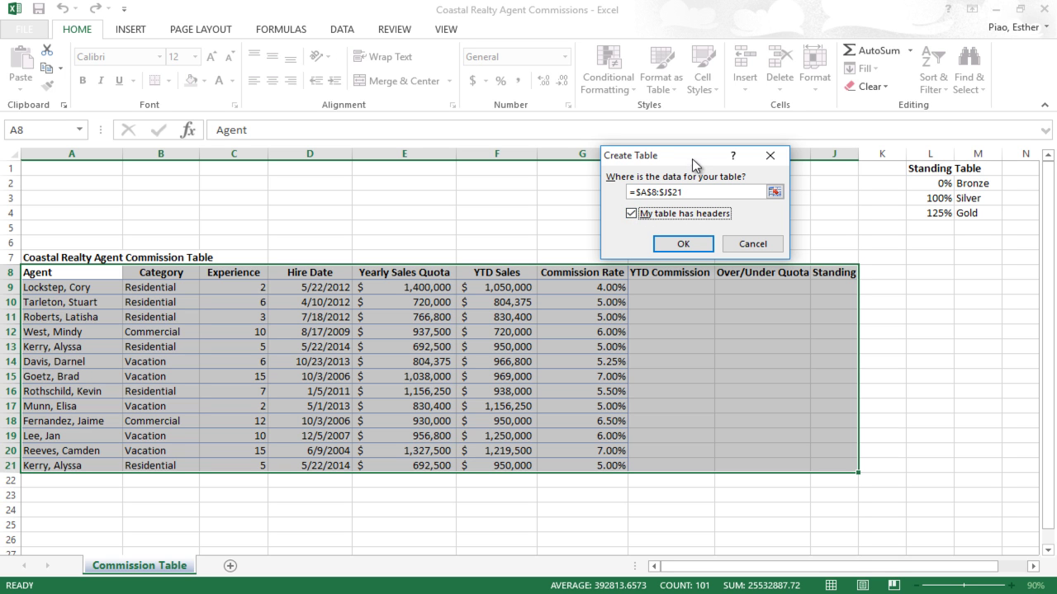
left_click_drag(691, 159, 671, 111)
left_click(607, 165)
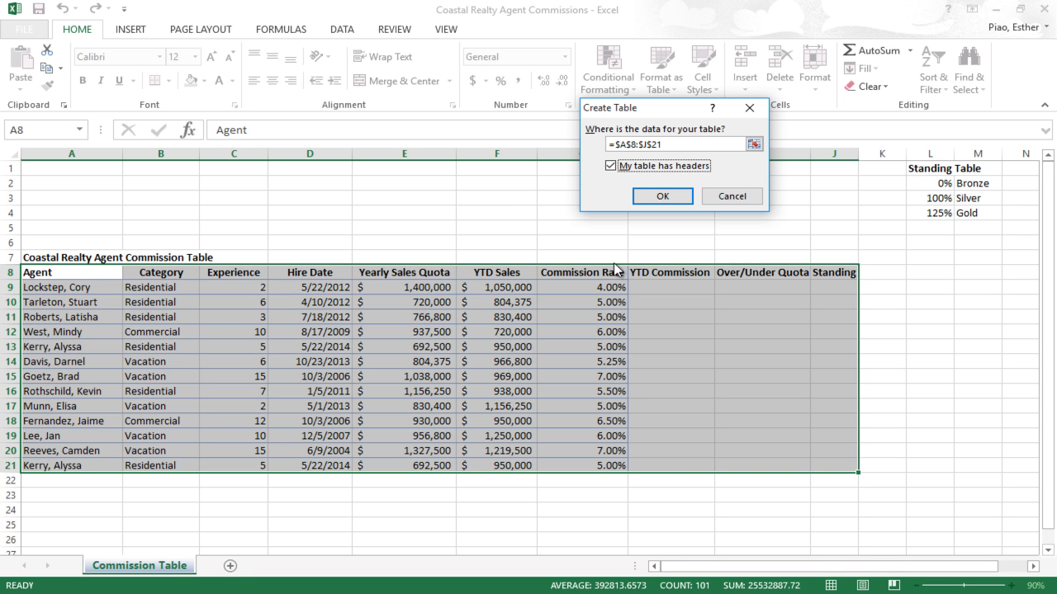
left_click(611, 166)
left_click(624, 168)
left_click(661, 196)
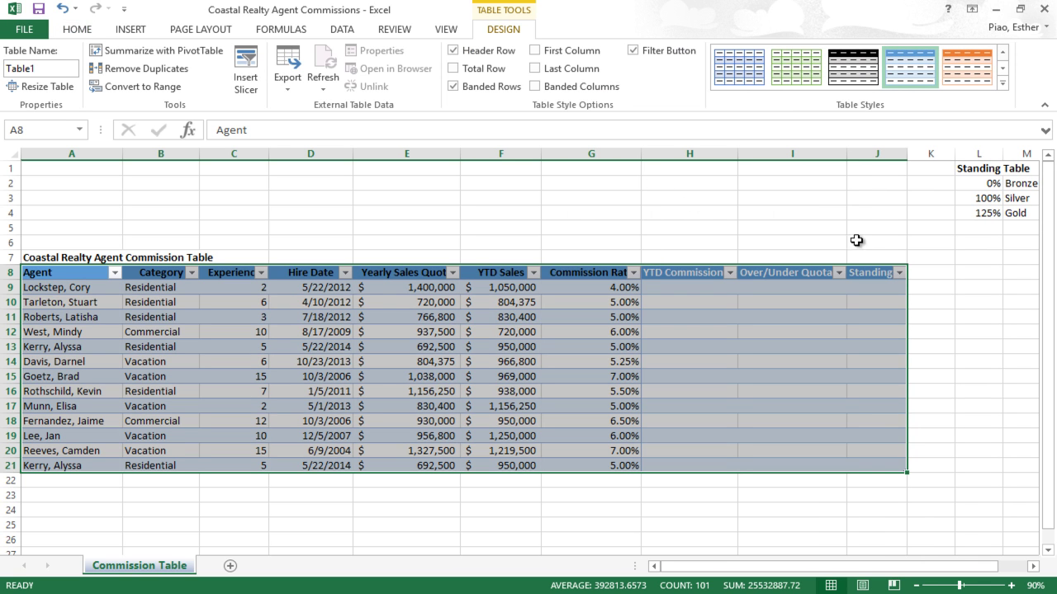
left_click(871, 288)
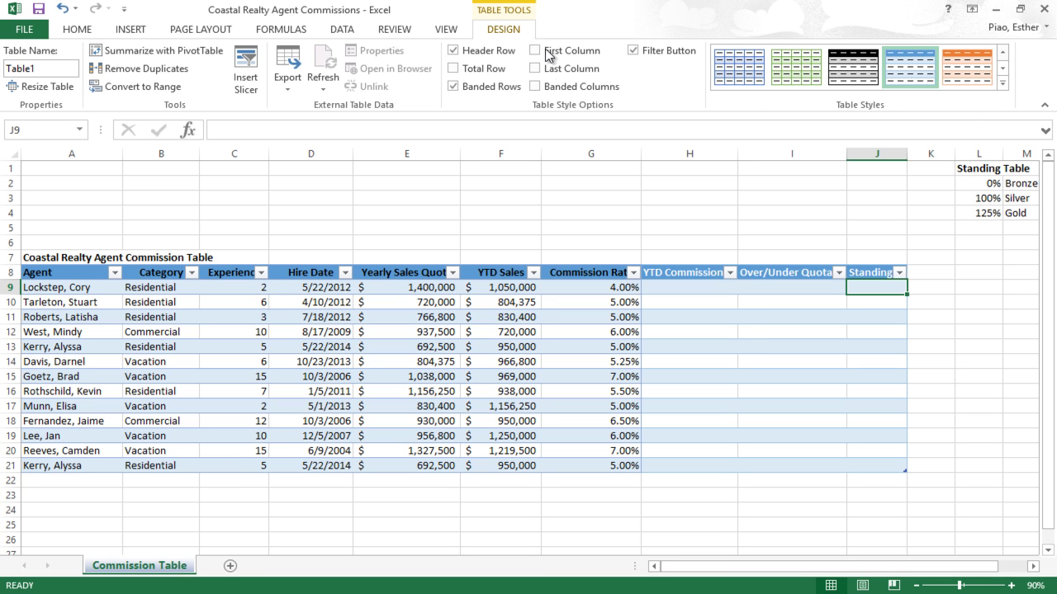
left_click(607, 332)
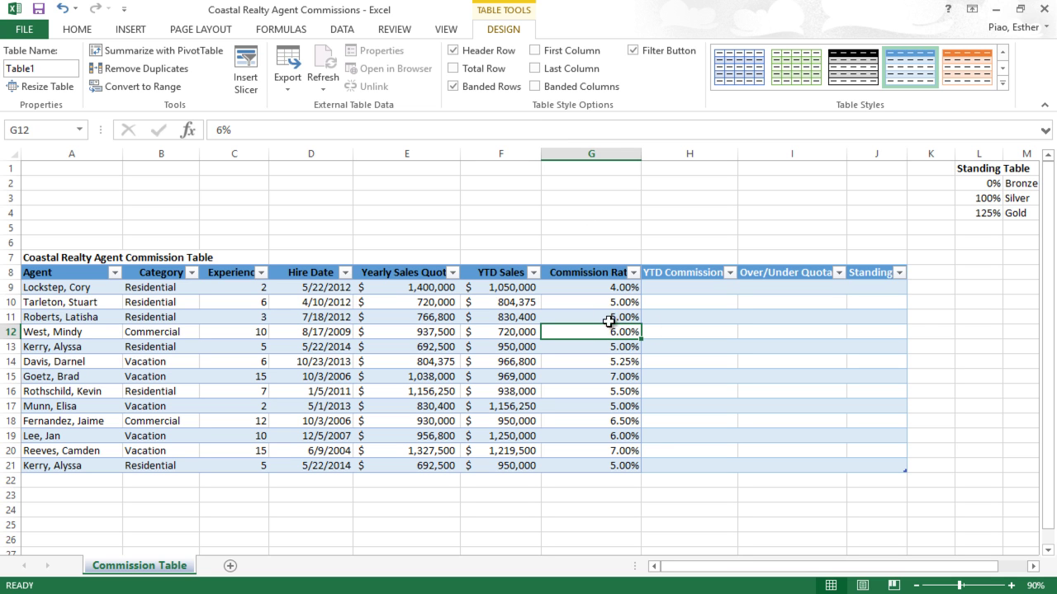
left_click_drag(587, 310, 612, 320)
left_click(455, 351)
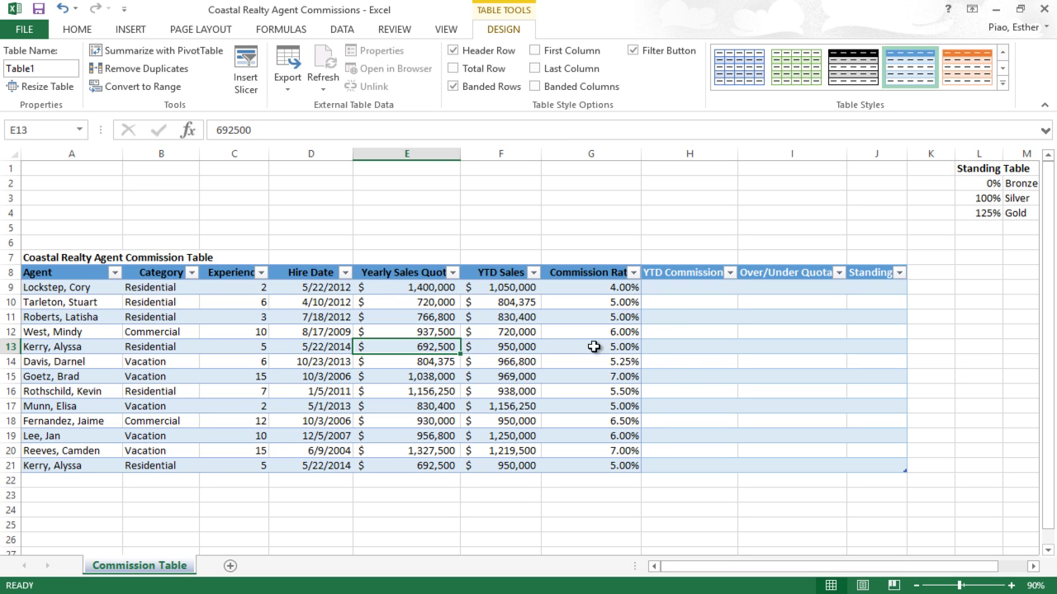
left_click(679, 366)
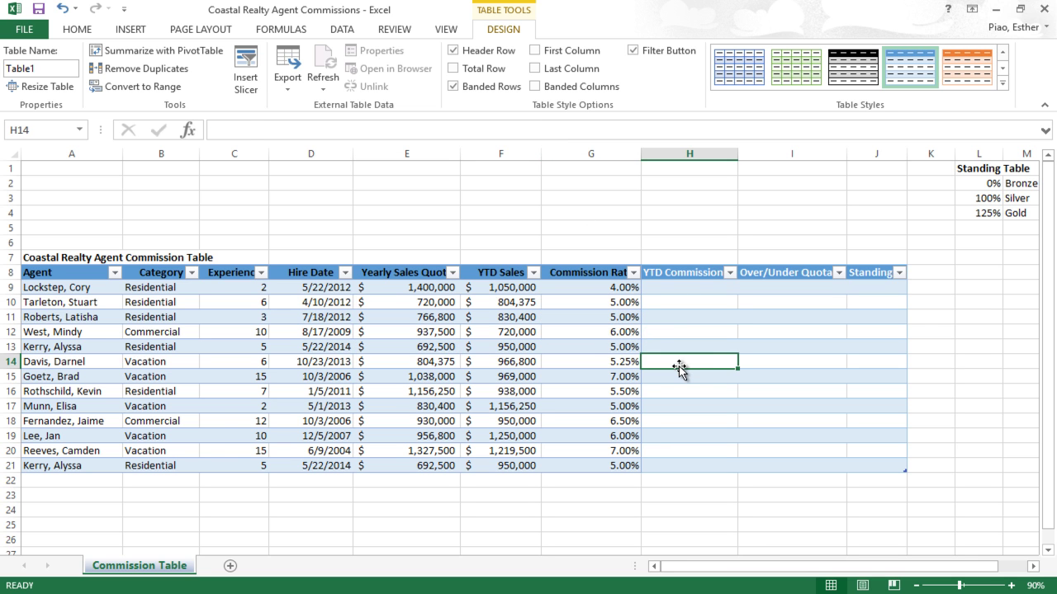
left_click(670, 224)
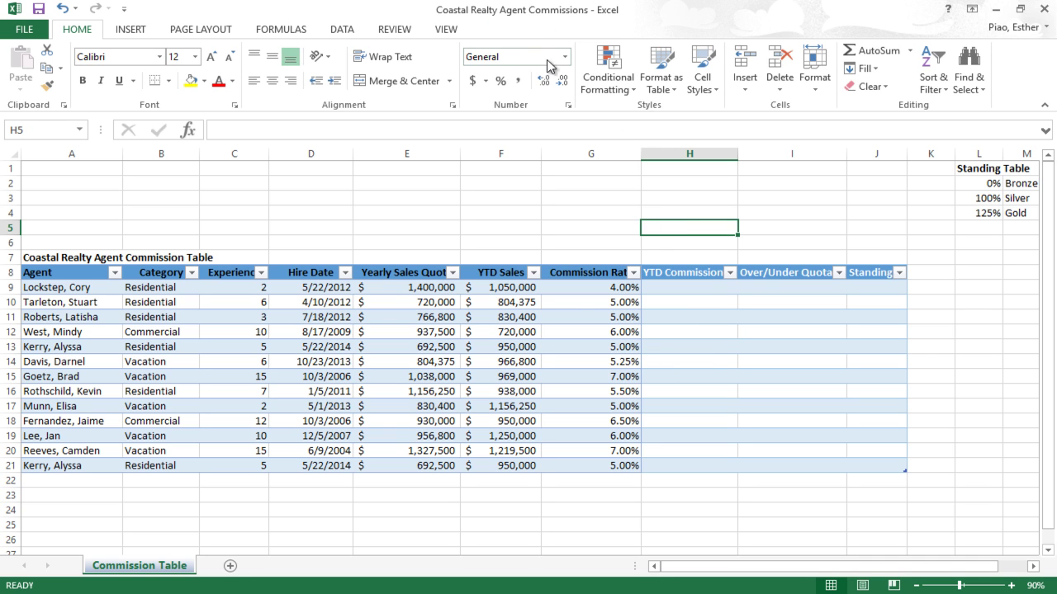
Step: Toggle the commission table's banded rows off and back on, and apply the orange table style
left_click(575, 315)
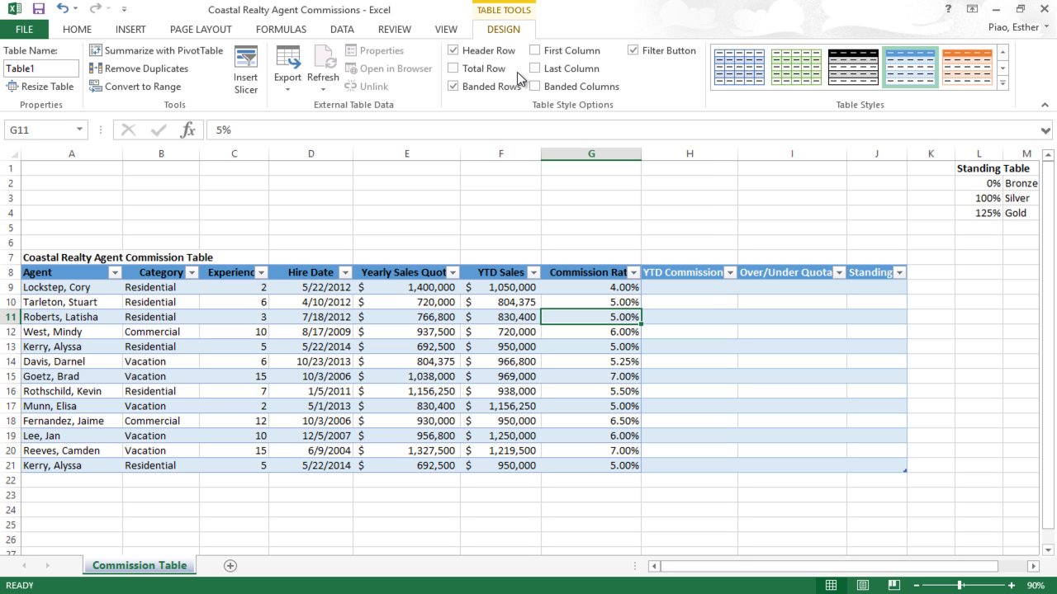
left_click(512, 93)
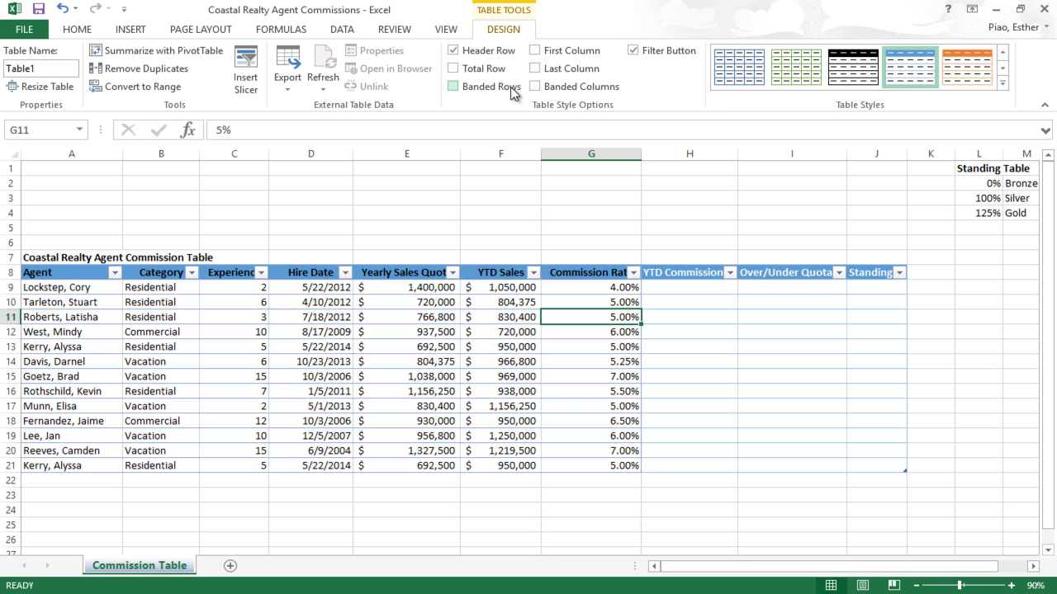
left_click(512, 92)
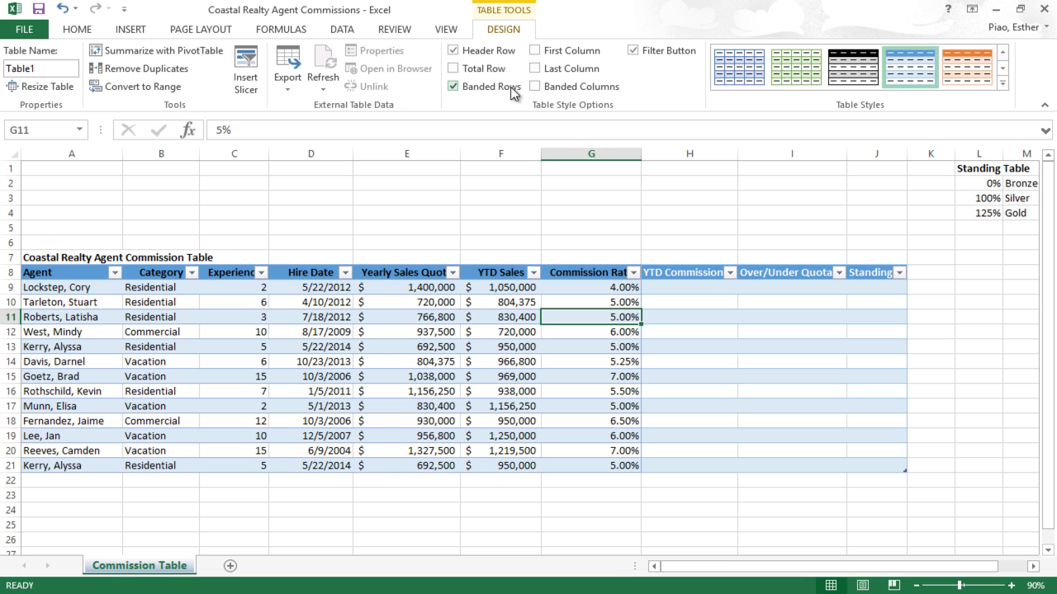
left_click(511, 93)
left_click(512, 93)
left_click(966, 80)
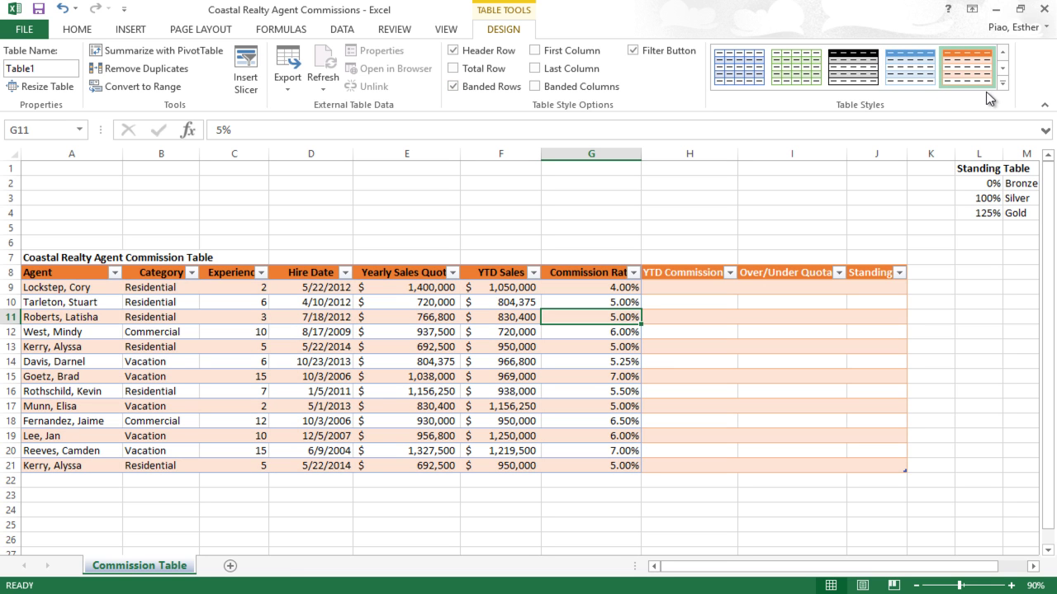
Step: Toggle the commission table's header row off and back on
left_click(488, 56)
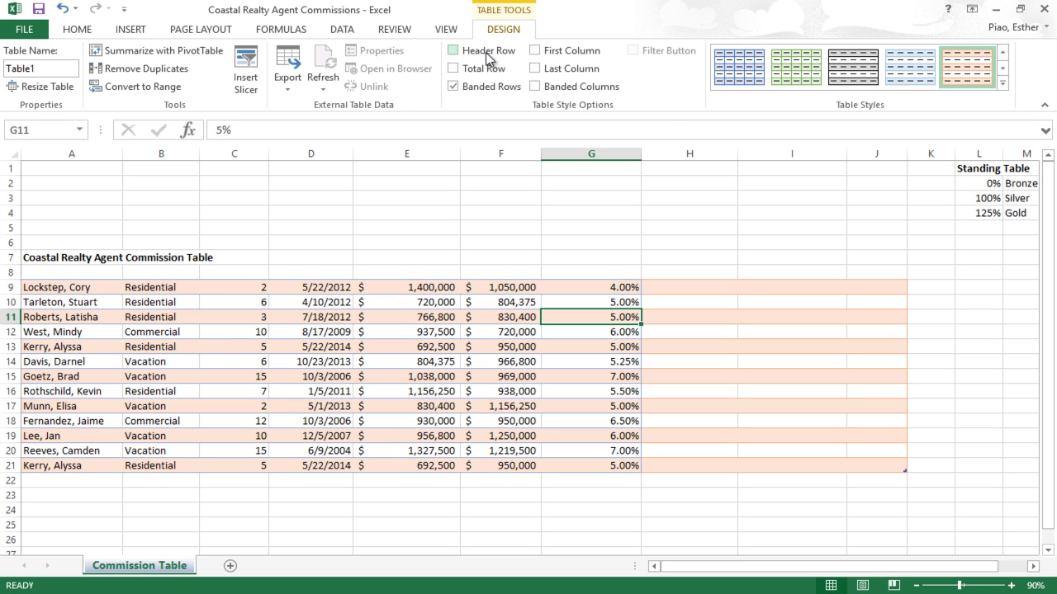
left_click(488, 56)
left_click(489, 56)
left_click(489, 56)
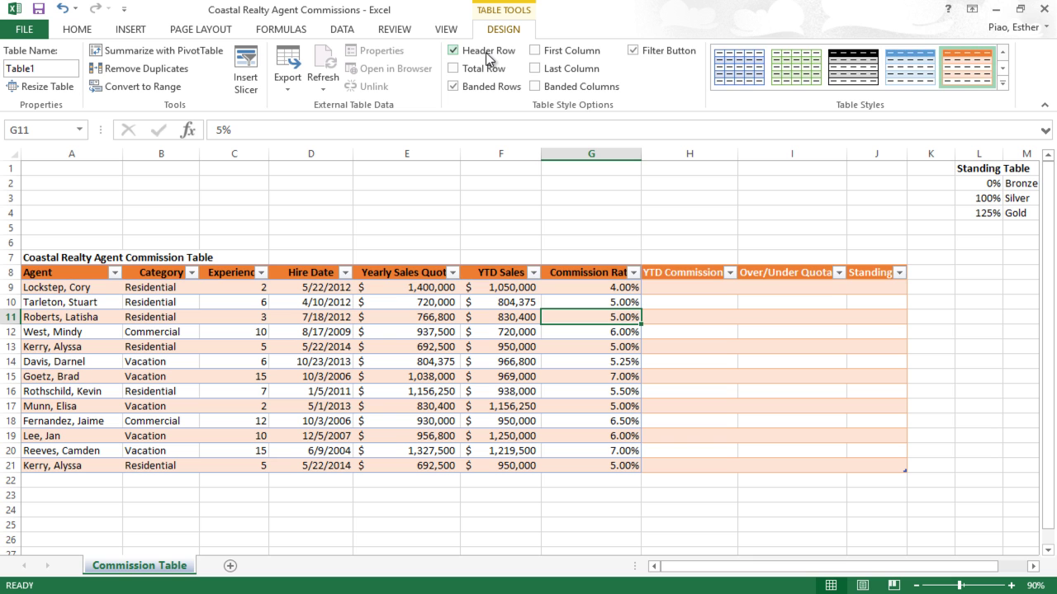
Step: Turn on the First Column formatting to emphasise the Agent column of the table
left_click(565, 55)
left_click(562, 56)
left_click(562, 56)
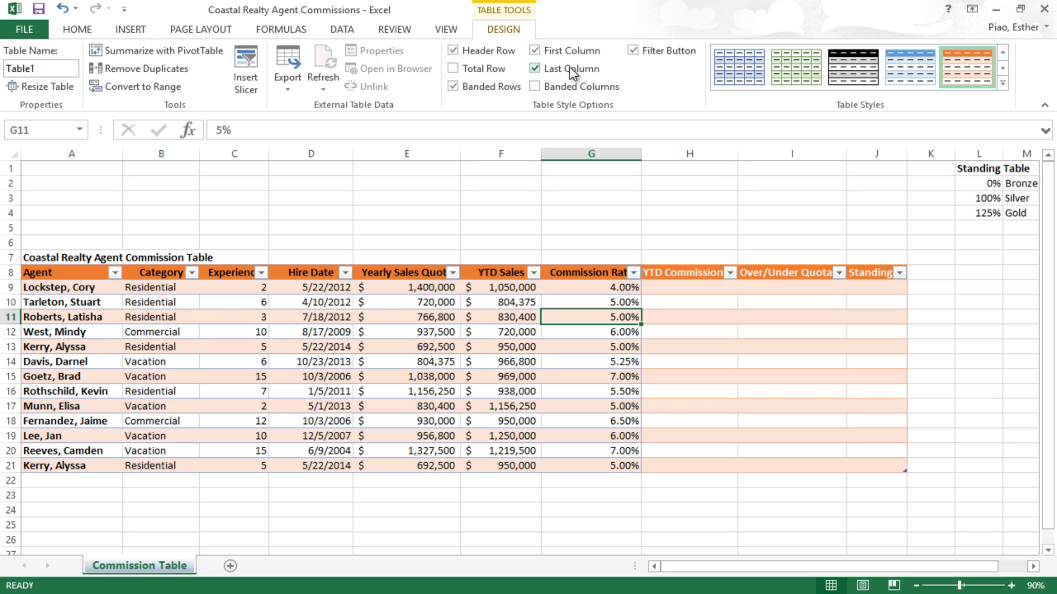
Step: Try the Last Column and Banded Columns formatting on the table, switching each off again
left_click(568, 73)
left_click(568, 71)
left_click(535, 87)
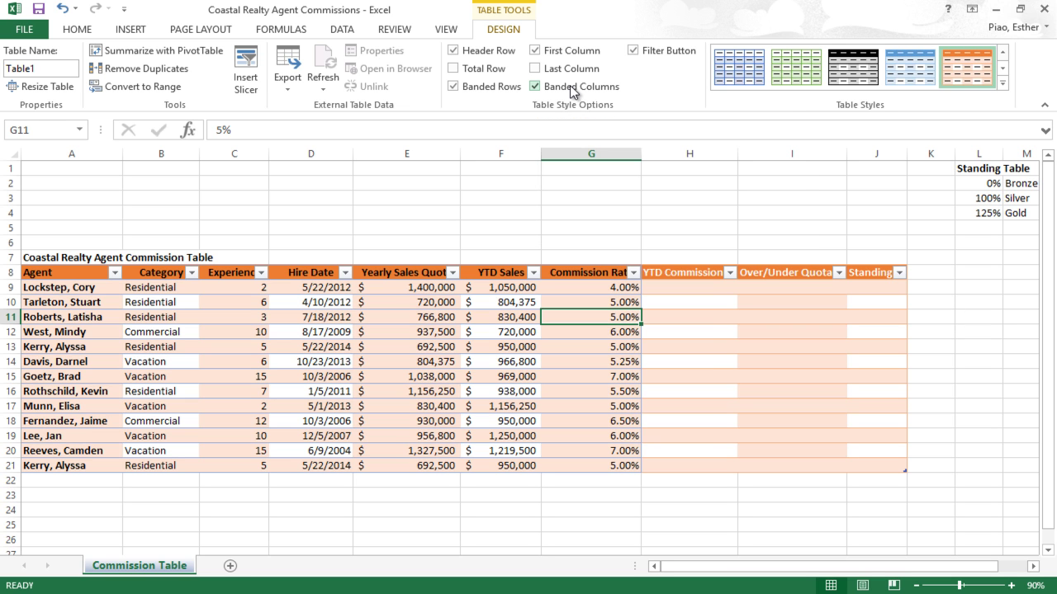
left_click(572, 89)
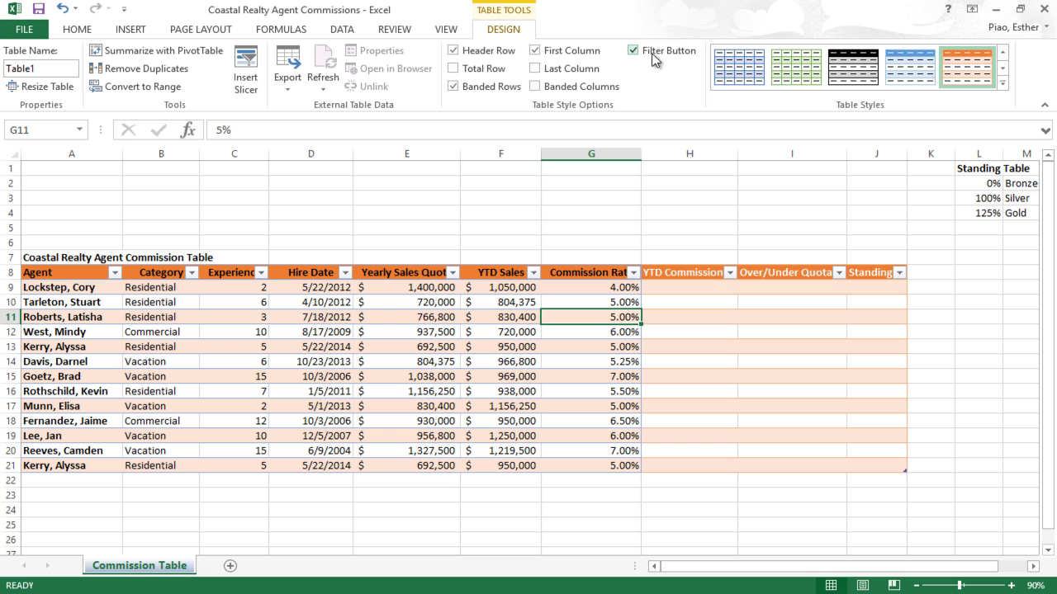
Step: Add a total row to the bottom of the commission table
left_click(484, 71)
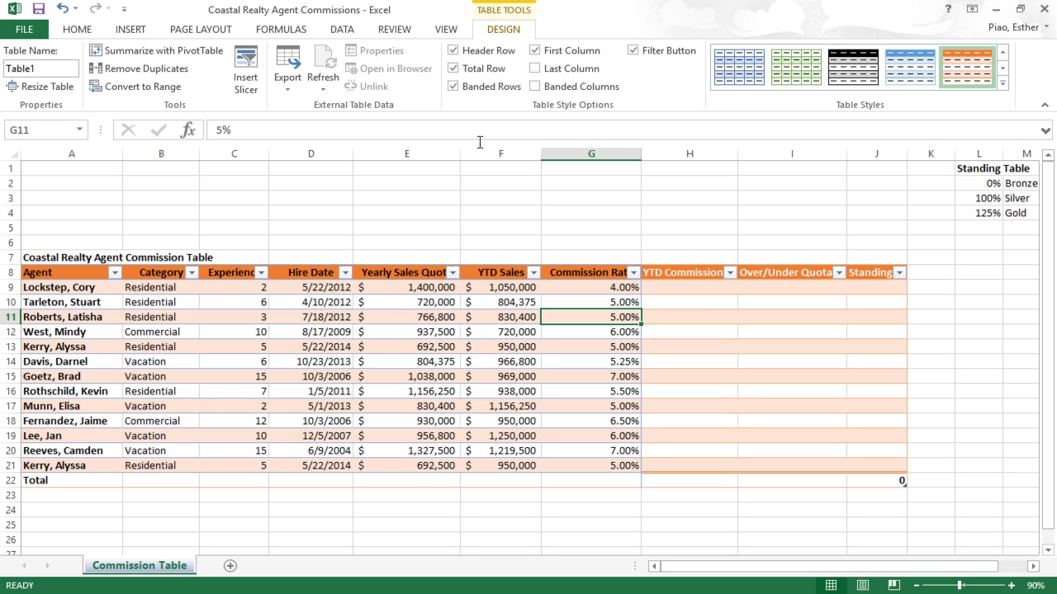
left_click(487, 70)
left_click(490, 71)
left_click(489, 73)
left_click(490, 73)
left_click(490, 72)
left_click(490, 73)
left_click(490, 73)
left_click(490, 73)
Step: Show the average of the Experience column in the total row at C22
left_click(254, 485)
left_click(275, 481)
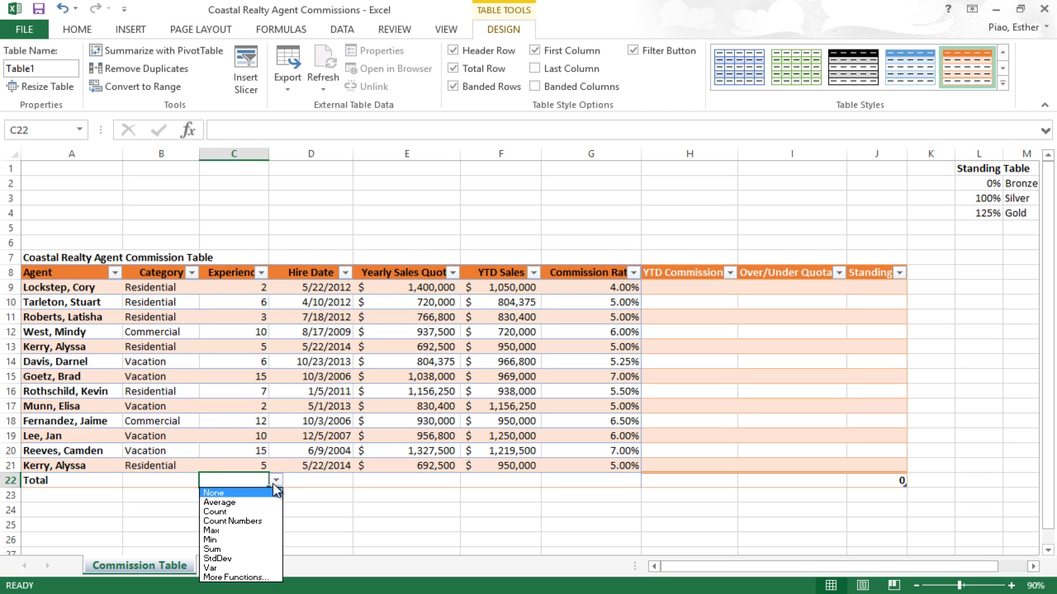
left_click(270, 505)
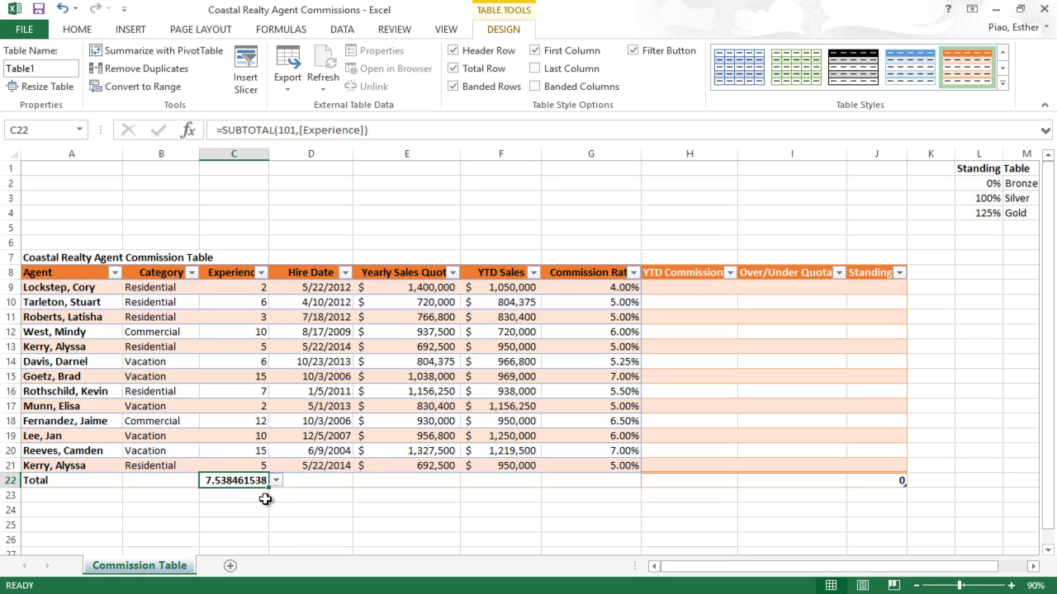
Step: Show the sums of the Yearly Sales Quota and YTD Sales columns in the total row at E22 and F22
left_click(386, 479)
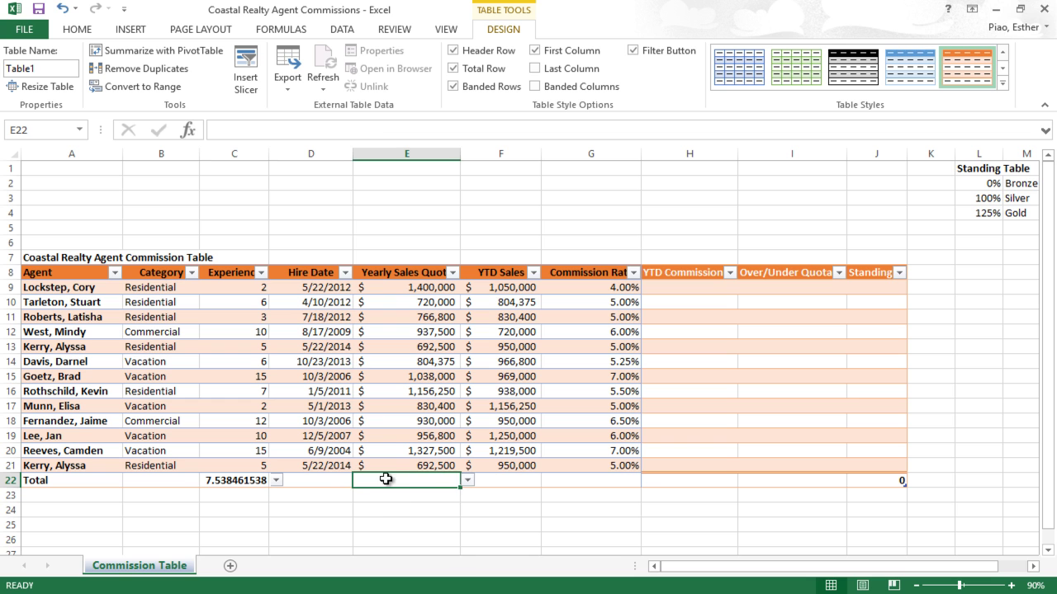
left_click(467, 480)
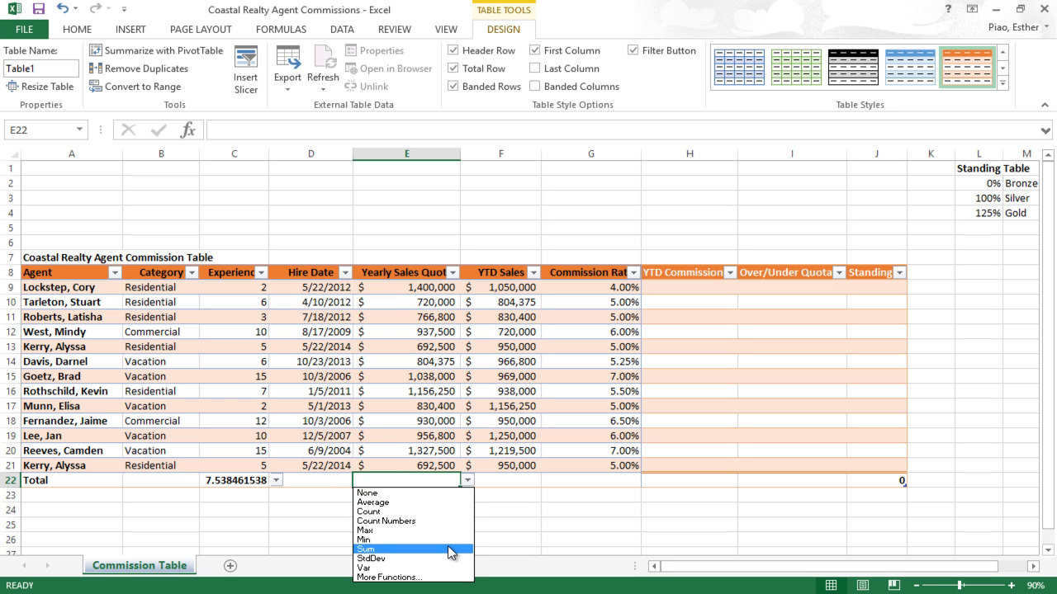
left_click(448, 549)
left_click(505, 482)
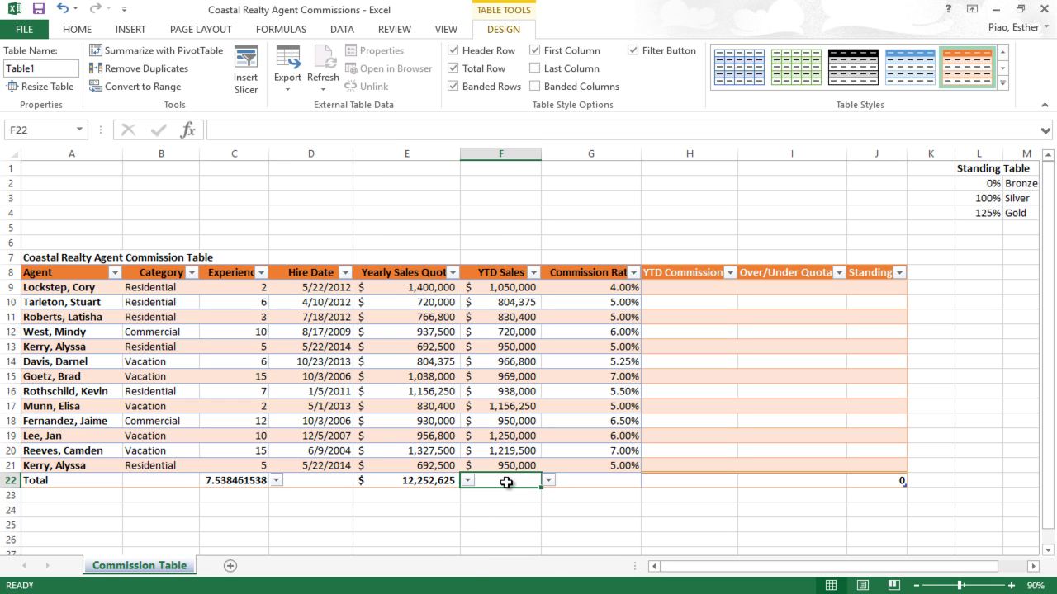
left_click(550, 480)
left_click(550, 549)
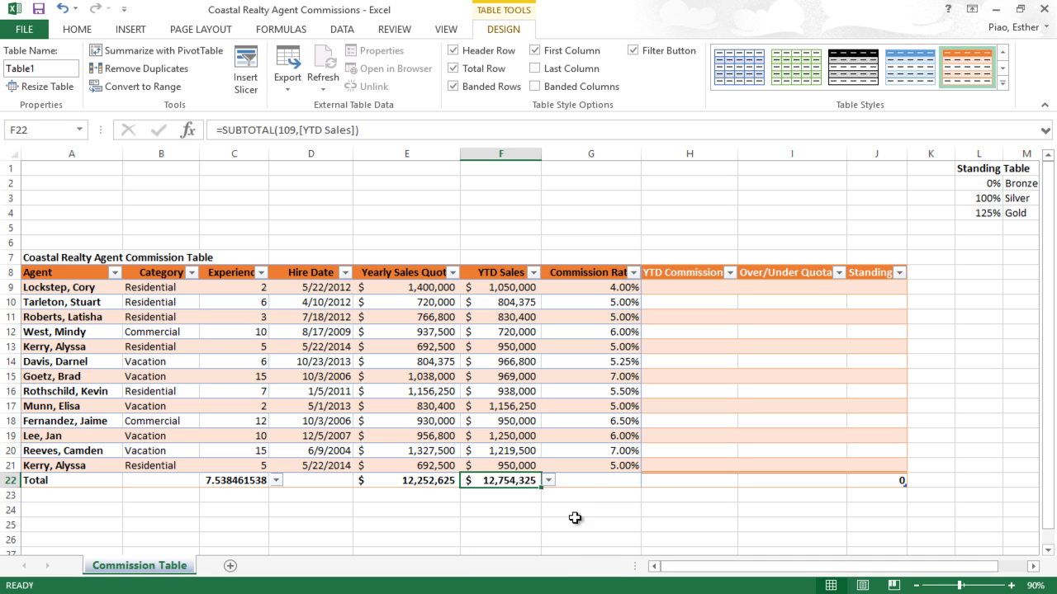
Step: Show the average of the Commission Rate column in the total row at G22
left_click(627, 484)
left_click(648, 480)
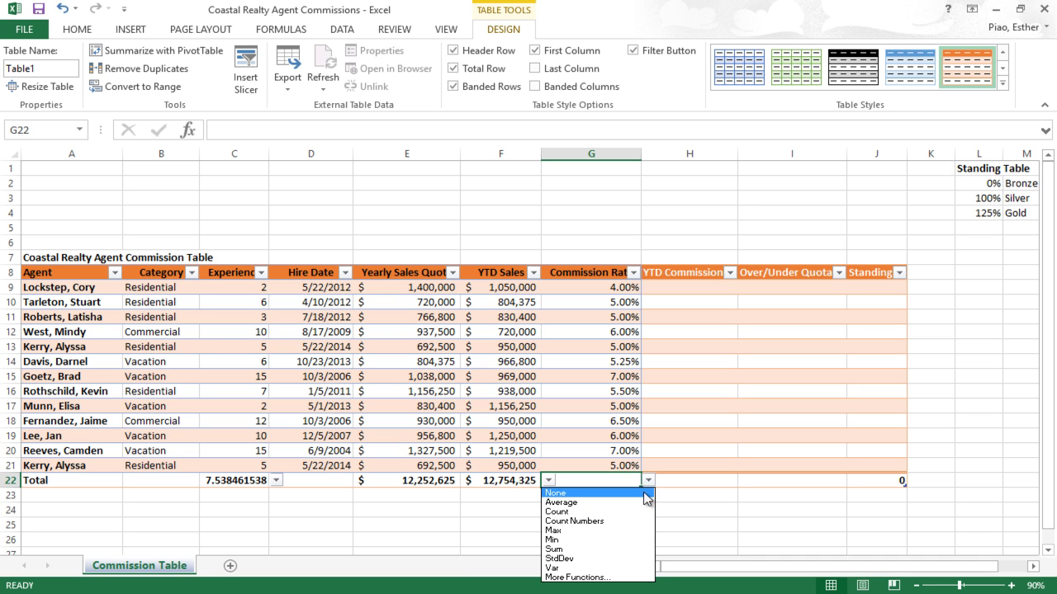
left_click(632, 503)
left_click(699, 484)
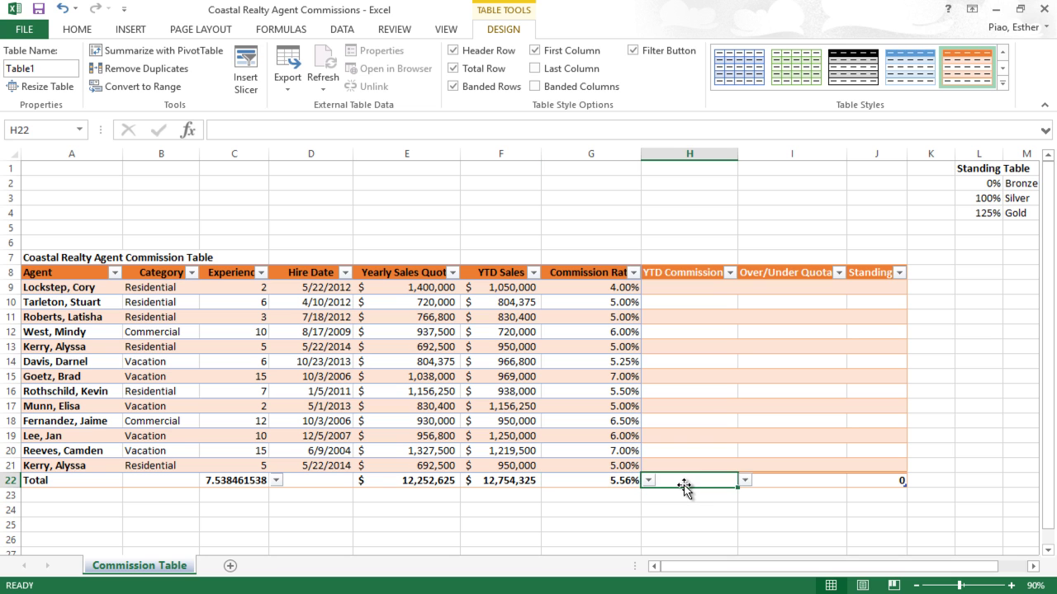
left_click(724, 364)
left_click_drag(705, 292, 873, 288)
left_click(860, 289)
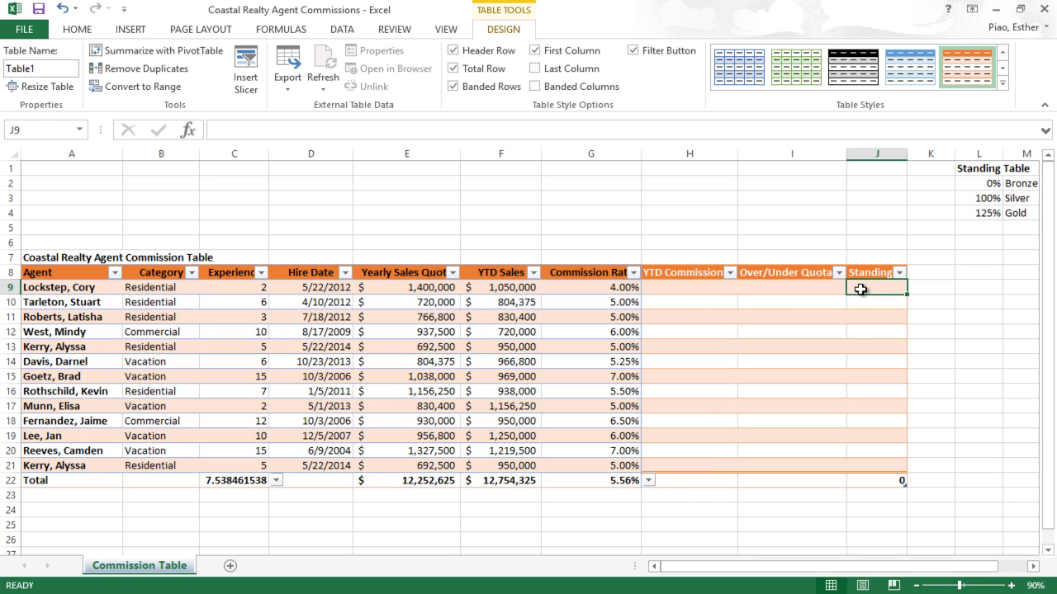
Step: Calculate the YTD Commission column from H9 with the structured formula =[@[Commission Rate]]*[@[YTD Sales]]
left_click(723, 293)
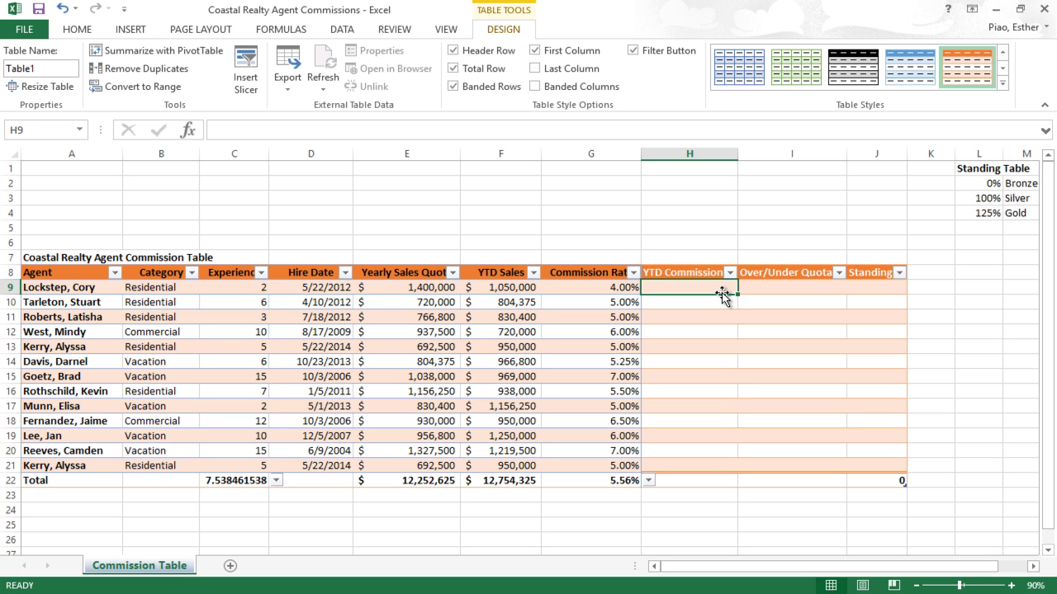
type("=")
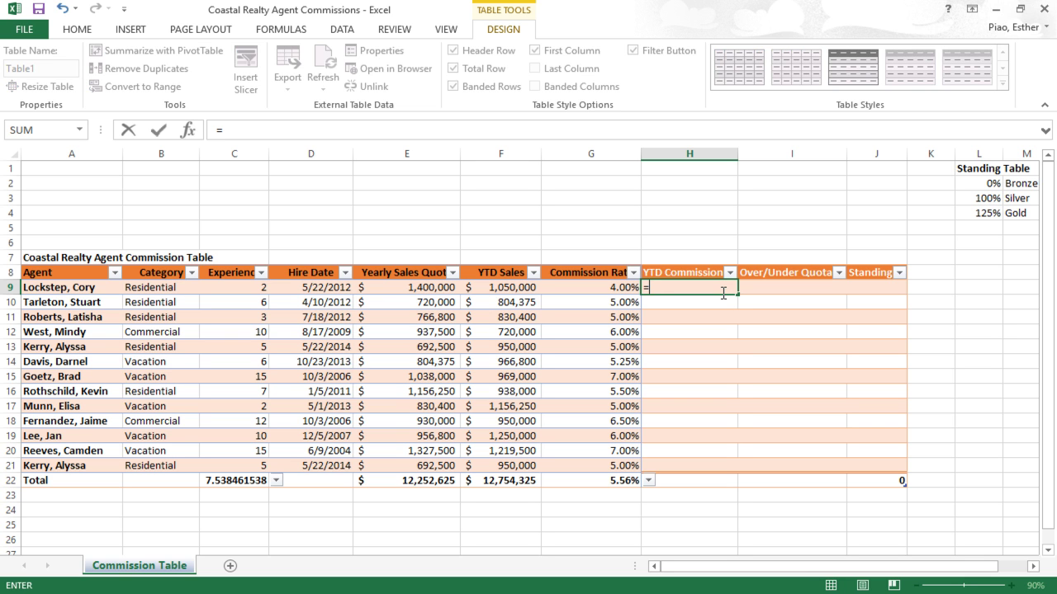
left_click(628, 288)
type("*")
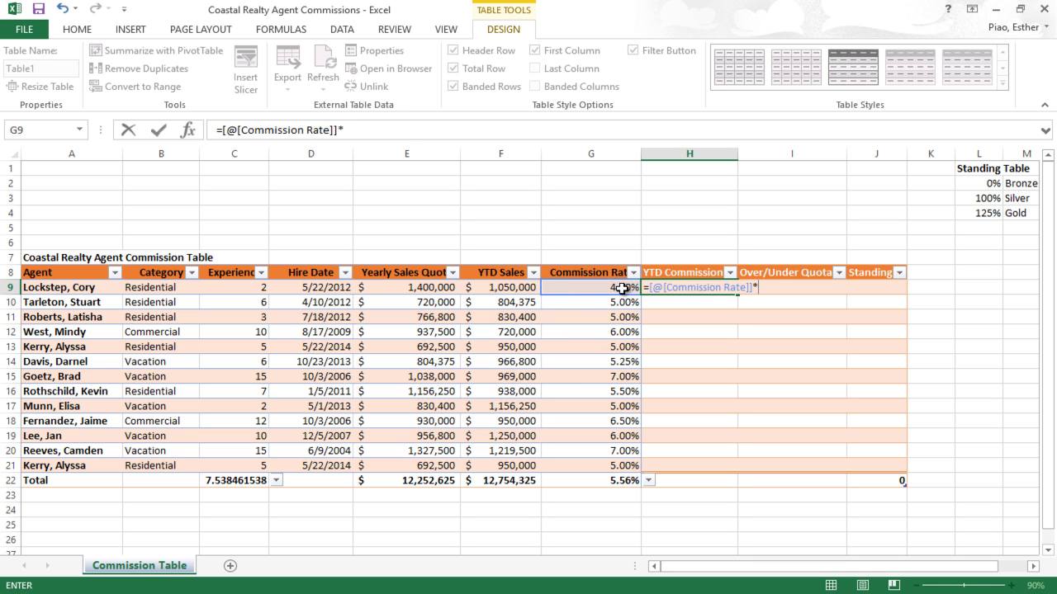
left_click(527, 288)
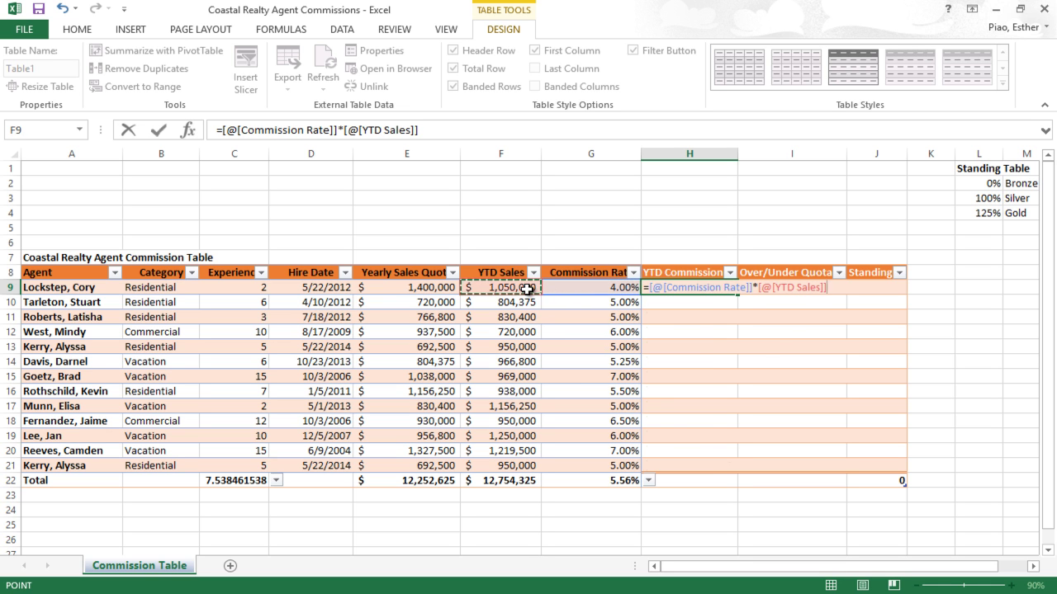
key("Return")
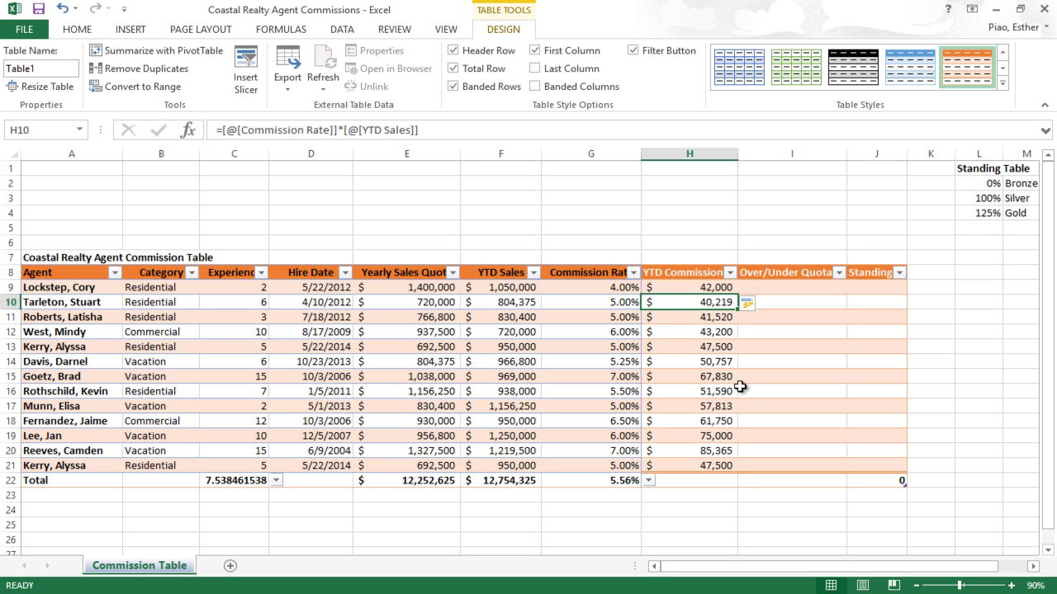
Step: Calculate the Over/Under Quota column from I9 with the structured formula =[@[YTD Sales]]/[@[Yearly Sales Quota]]
left_click(819, 287)
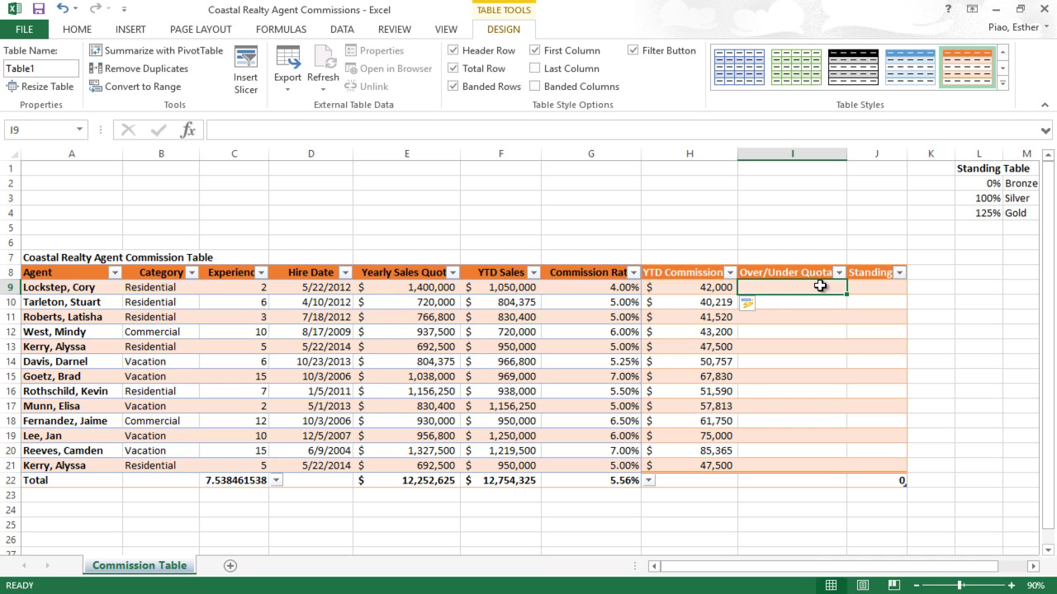
type("=")
left_click(529, 288)
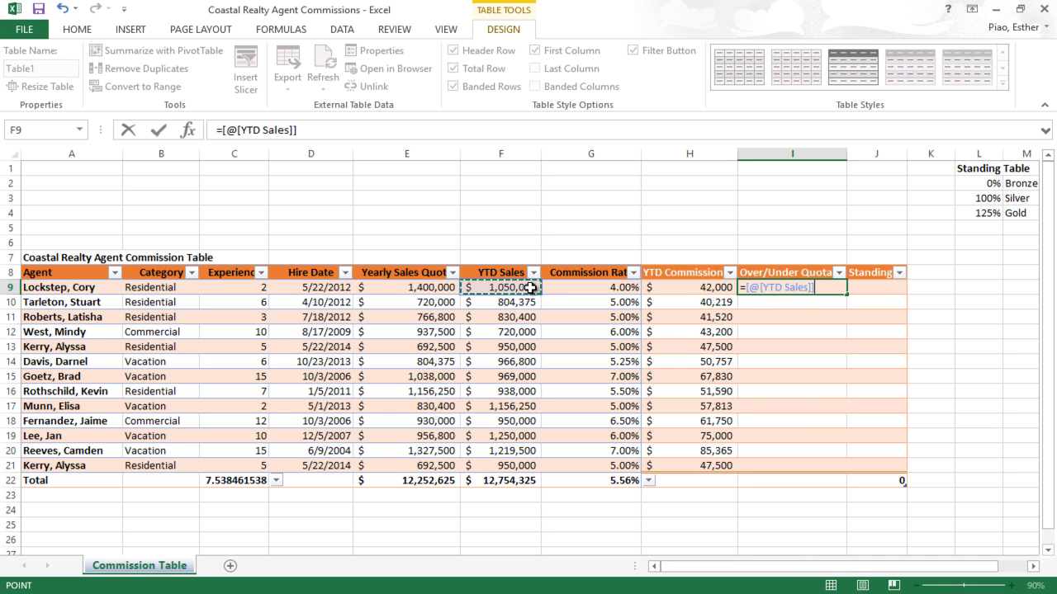
type("/")
left_click(403, 287)
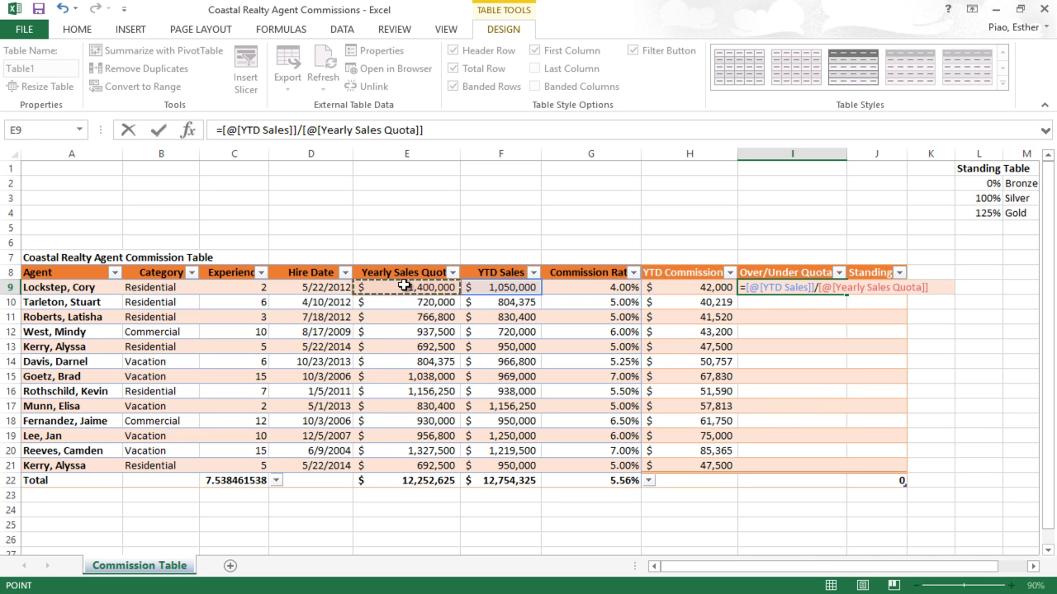
key("Return")
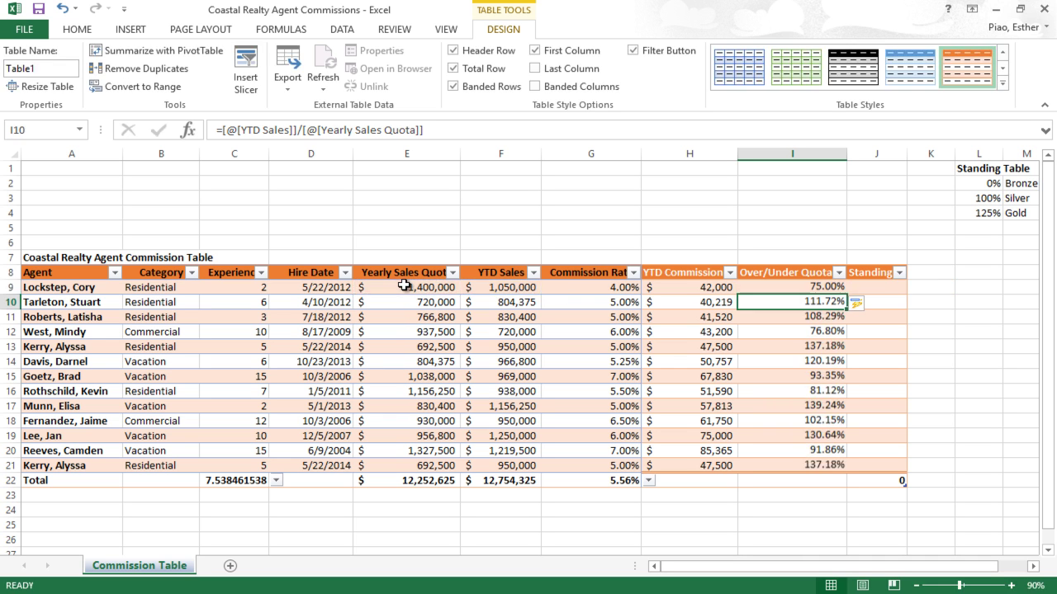
Step: Select the StandingTable range L2:M4 to review its percentage thresholds and matching standings
left_click(879, 288)
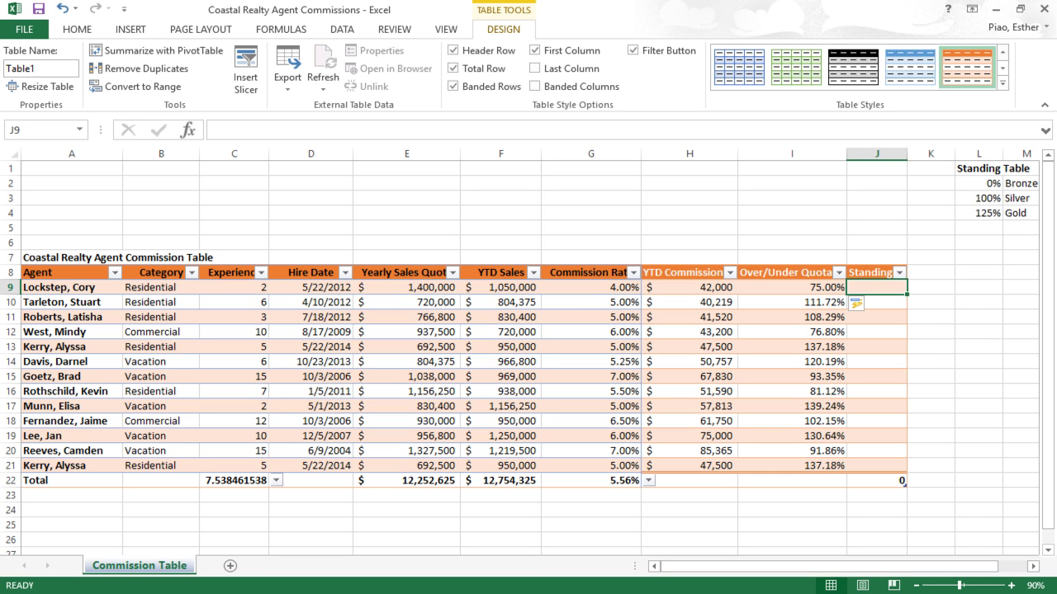
left_click_drag(982, 183, 1014, 212)
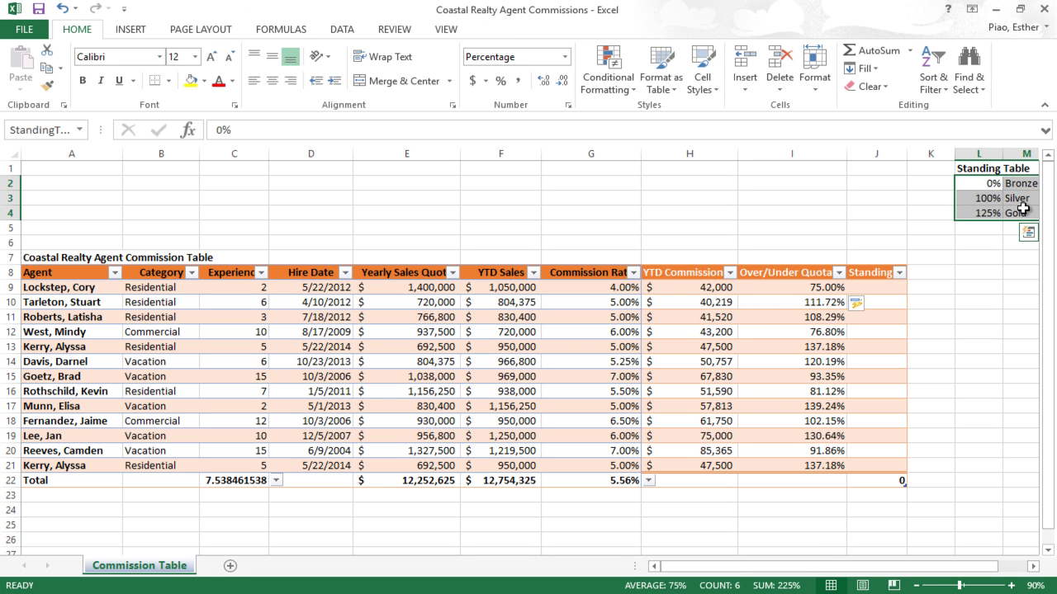
left_click_drag(1024, 214, 983, 184)
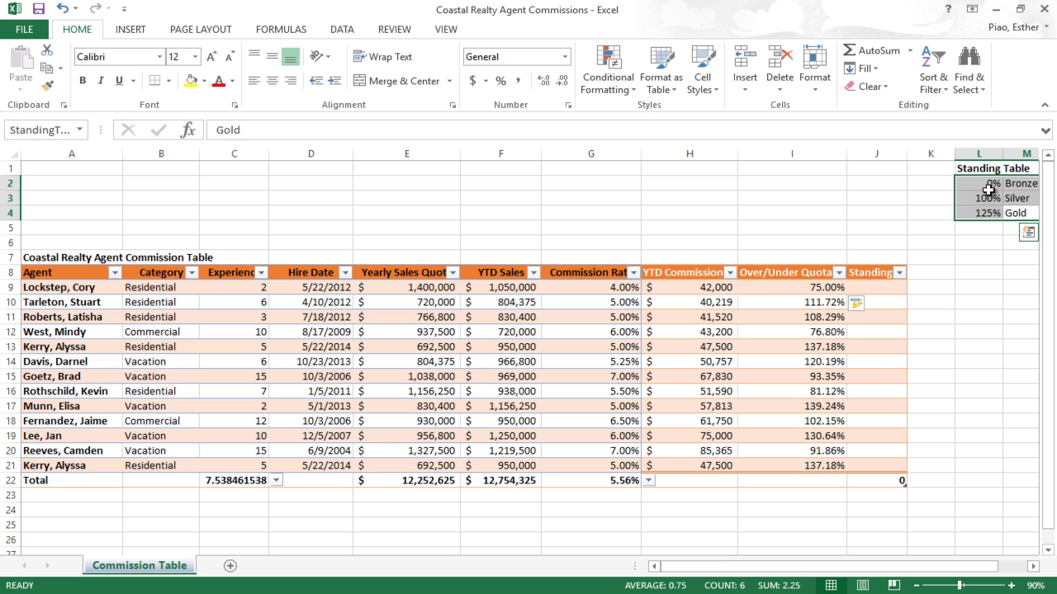
Step: Rename the commission table Table1 to CommssionTable and check the new name among the workbook's defined names
left_click(84, 133)
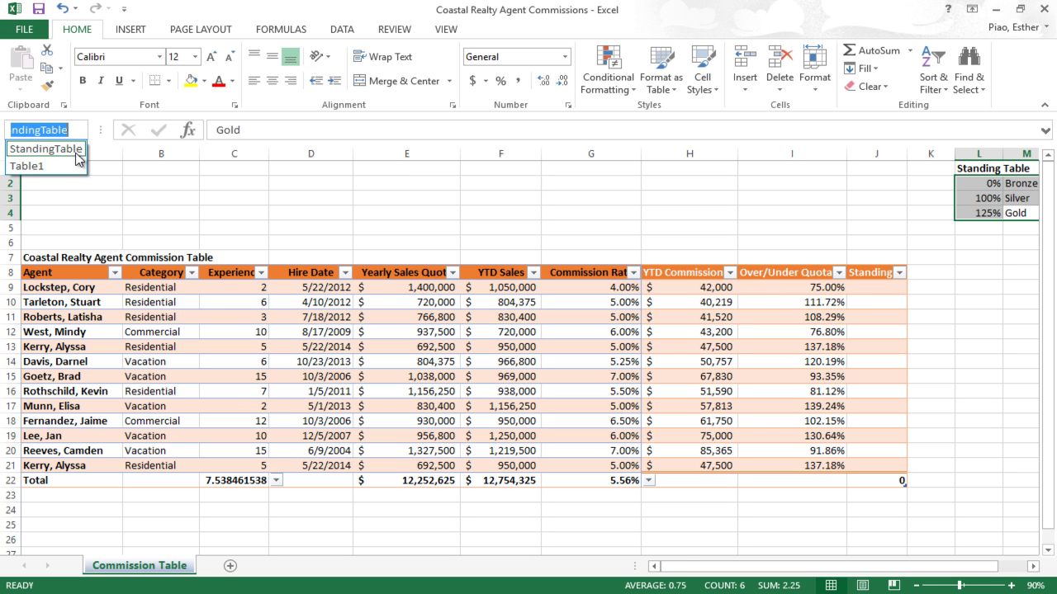
left_click(66, 165)
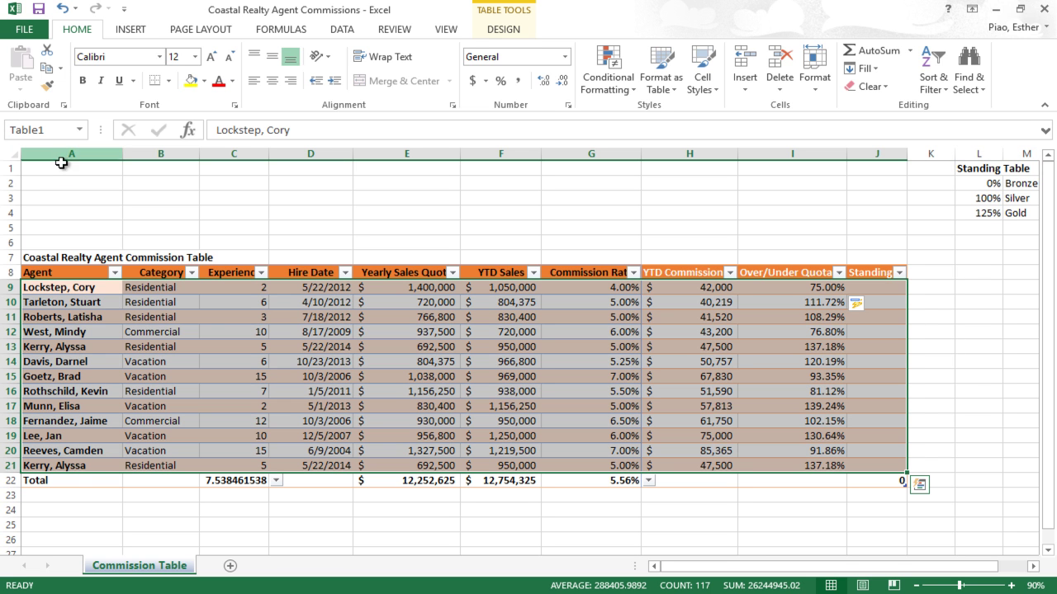
left_click(503, 28)
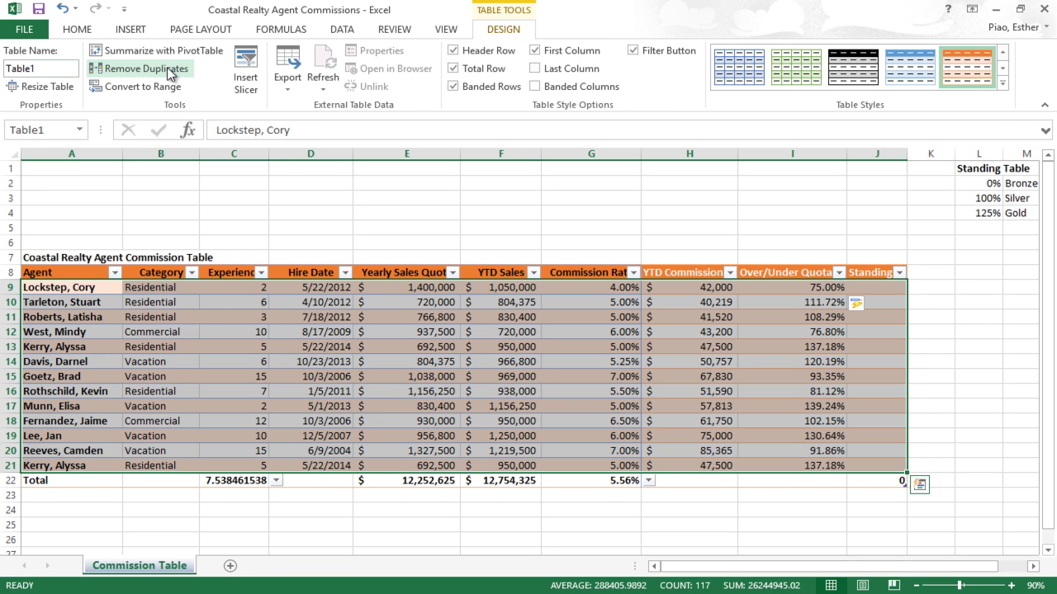
left_click(36, 69)
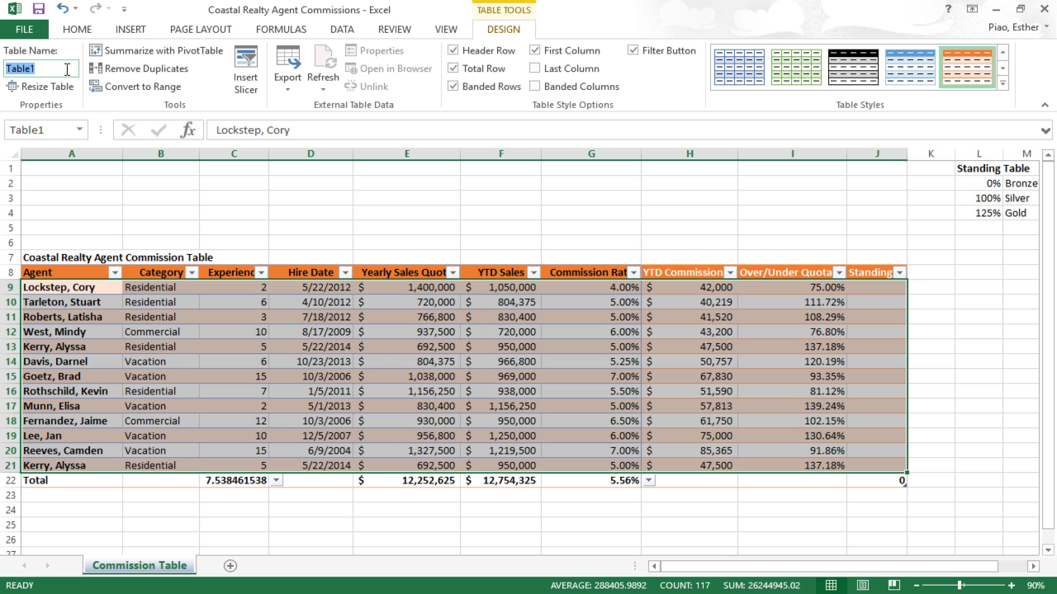
type("Co")
type("mmssionTable")
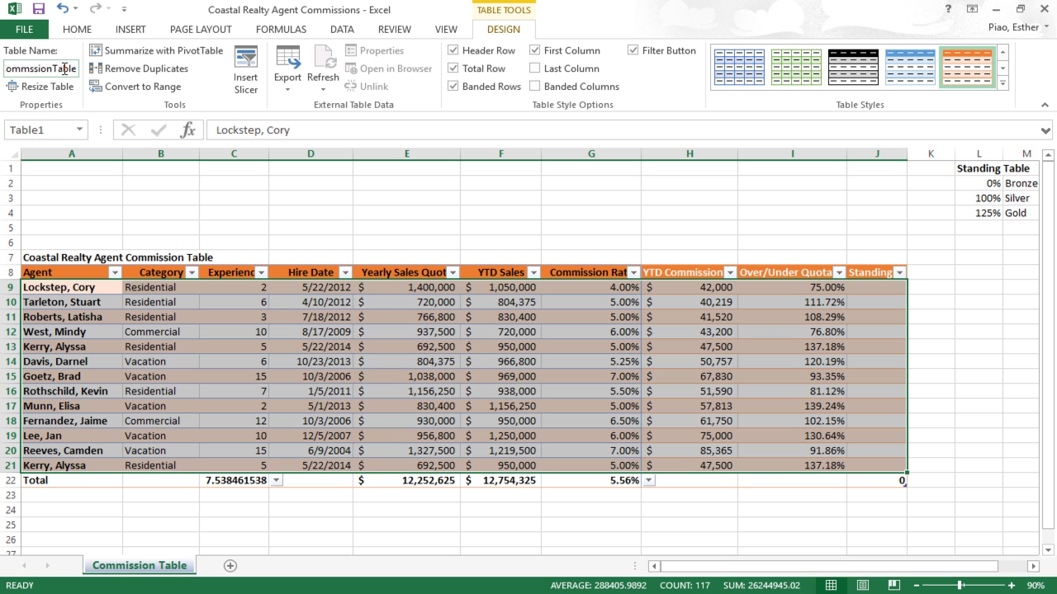
key("Return")
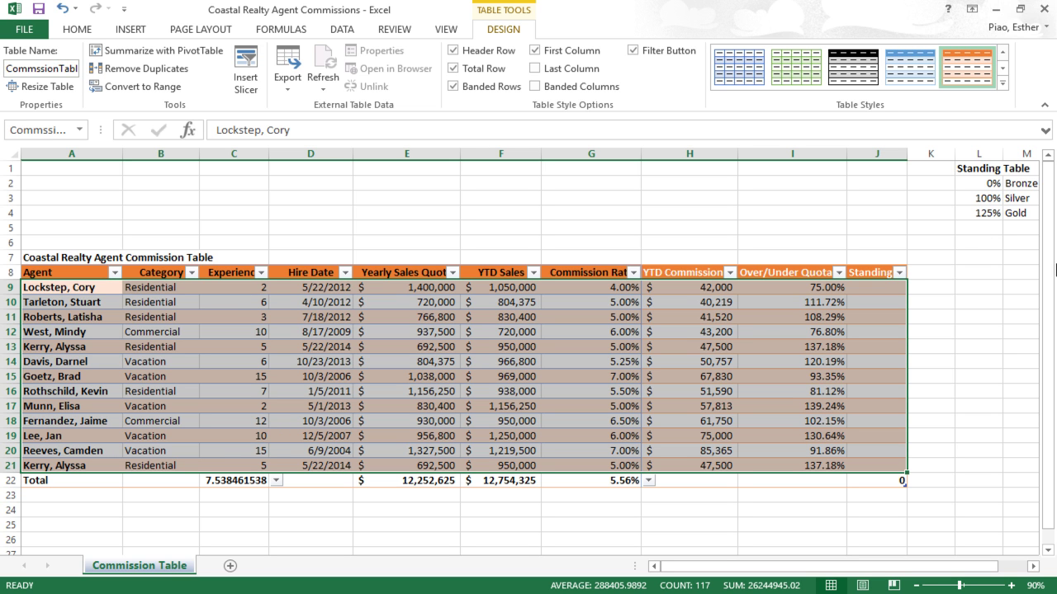
left_click(962, 313)
left_click(79, 130)
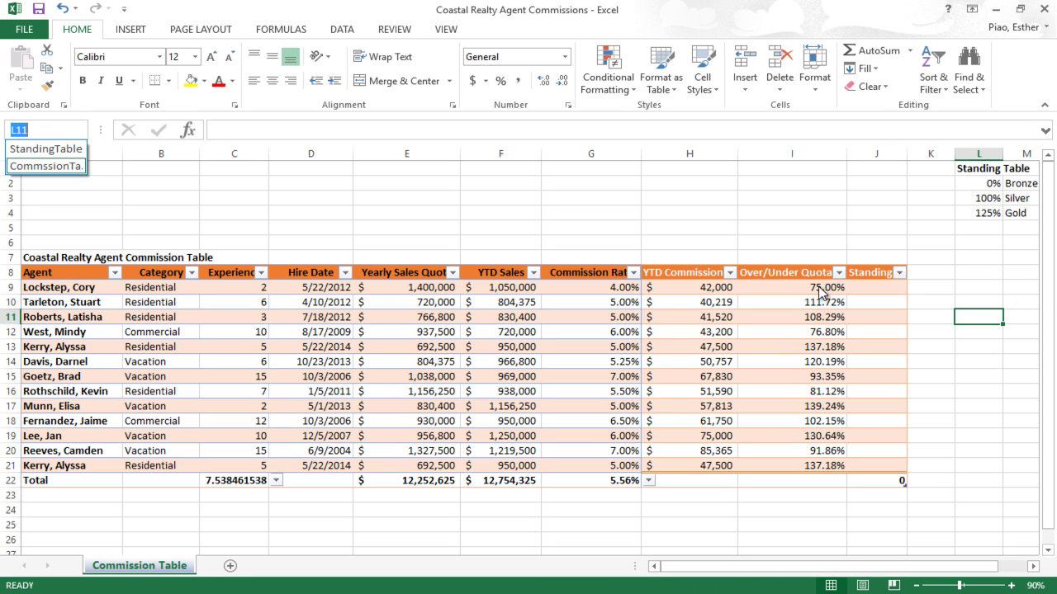
left_click(65, 150)
Step: Calculate the Standing column from J9 with the formula =VLOOKUP([@[Over/Under Quota]], StandingTable, 2)
left_click(770, 288)
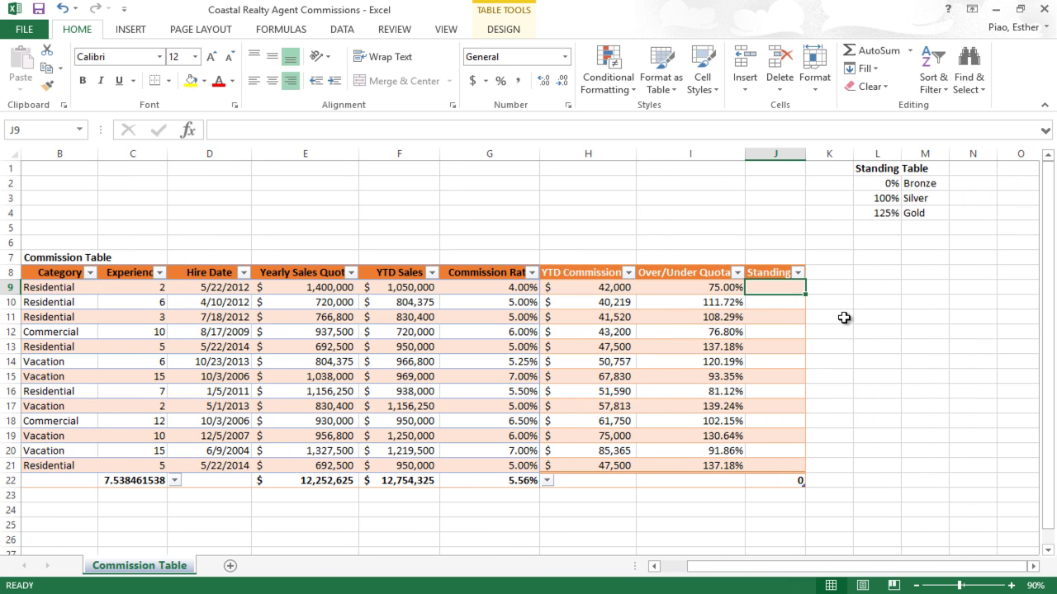
type("=vlook")
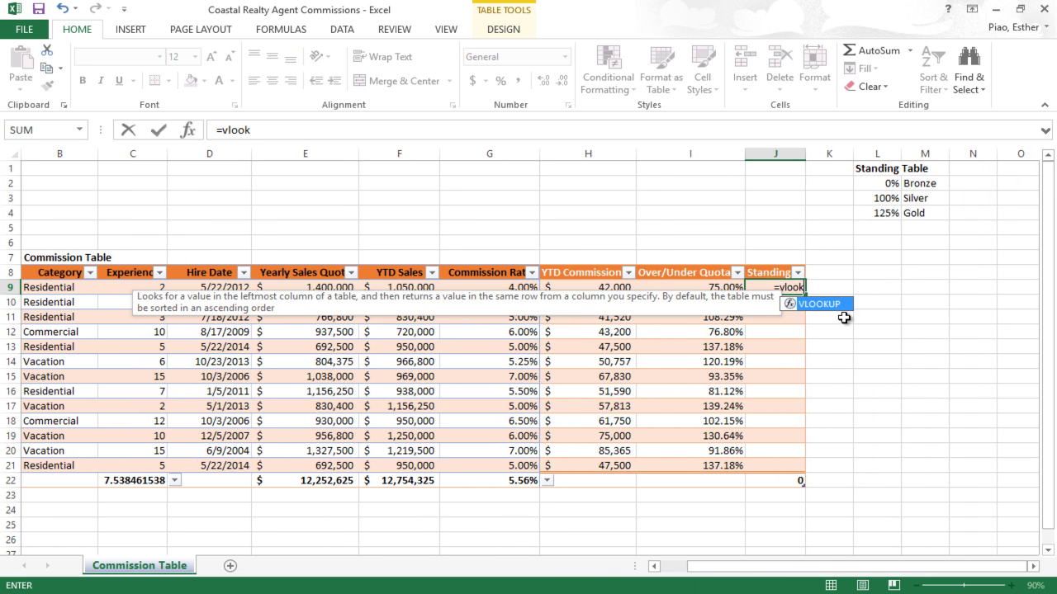
type("up(")
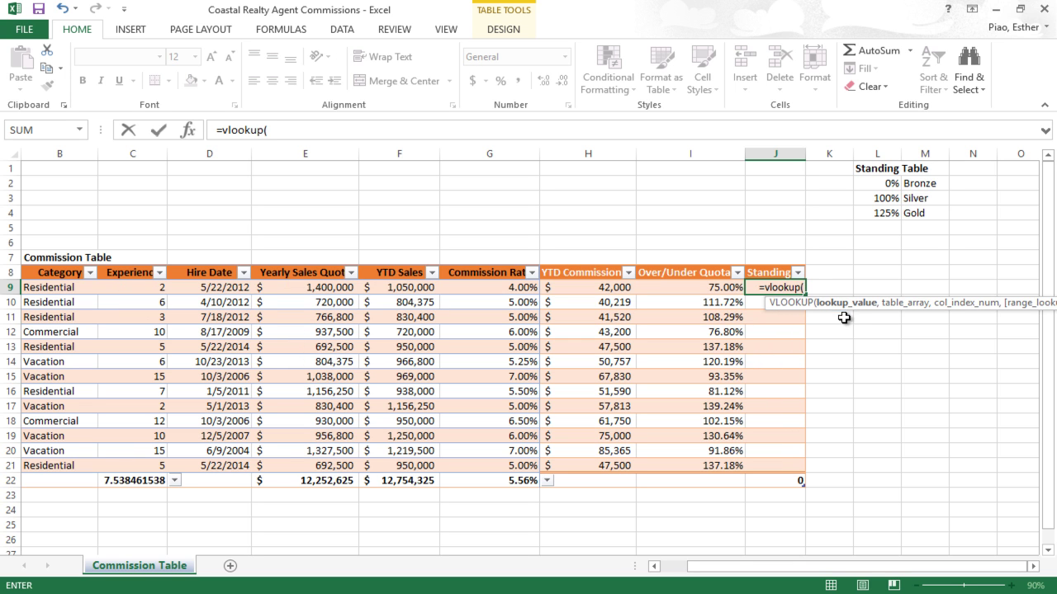
left_click(726, 289)
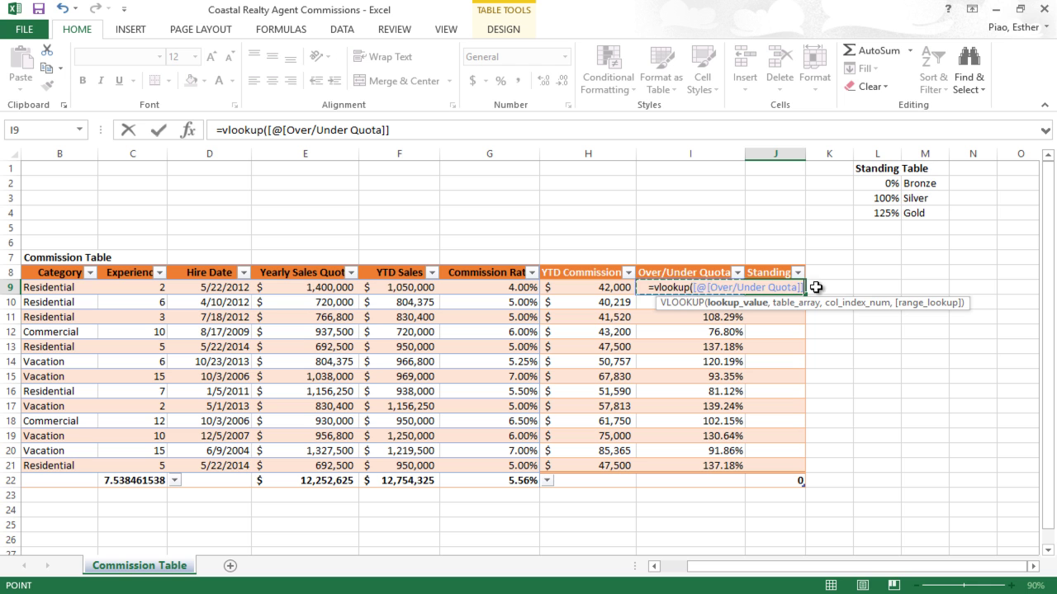
type(",")
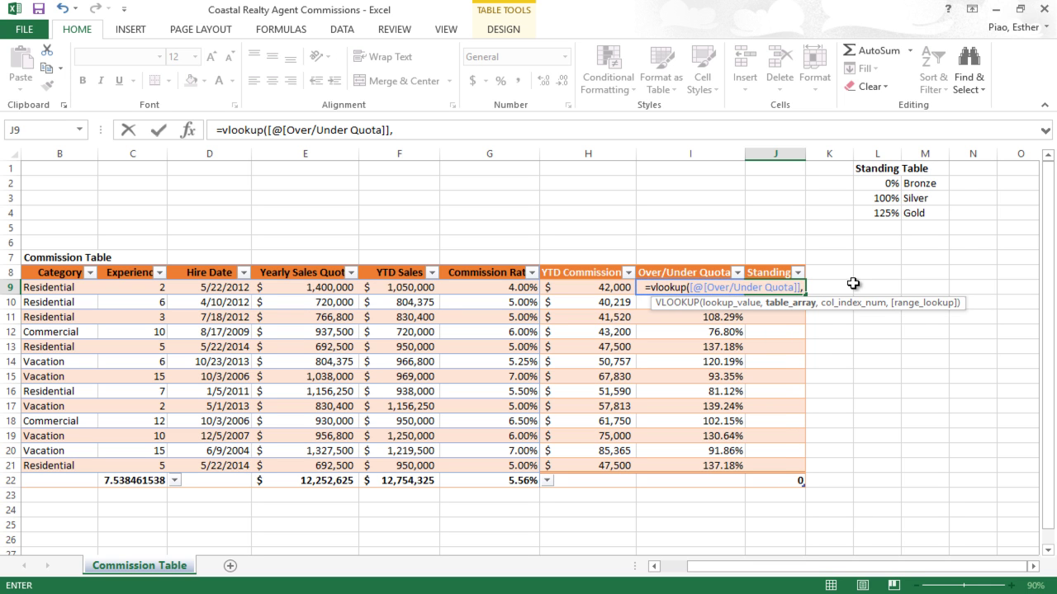
type(" Standin")
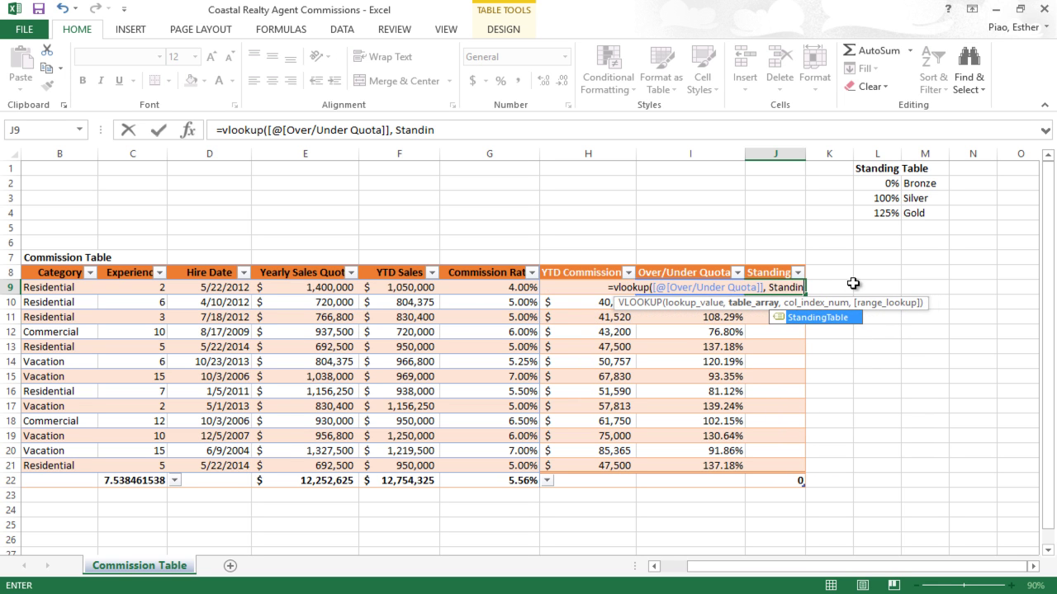
double_click(816, 319)
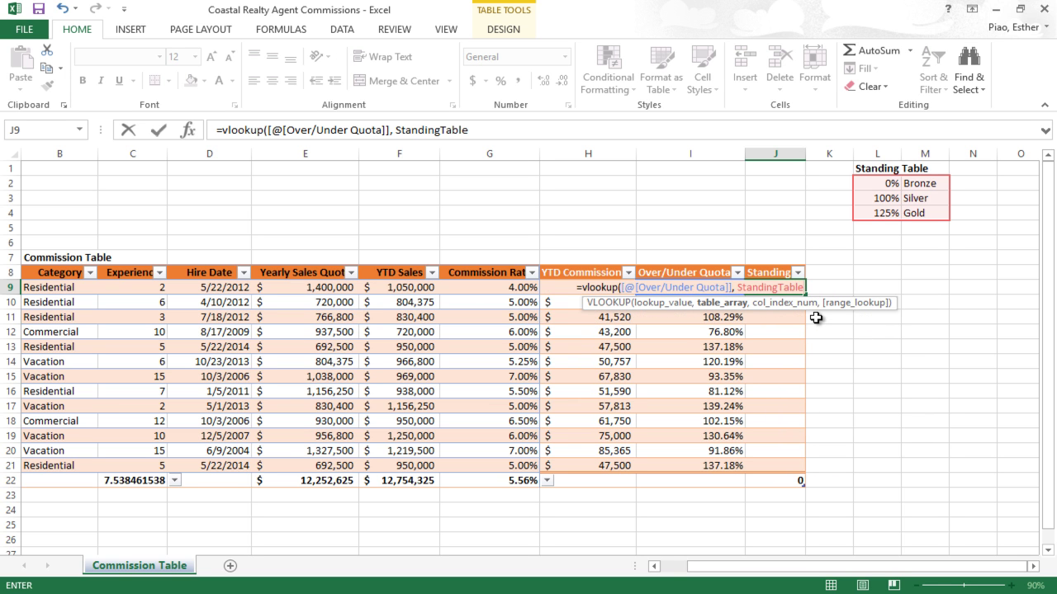
type(",")
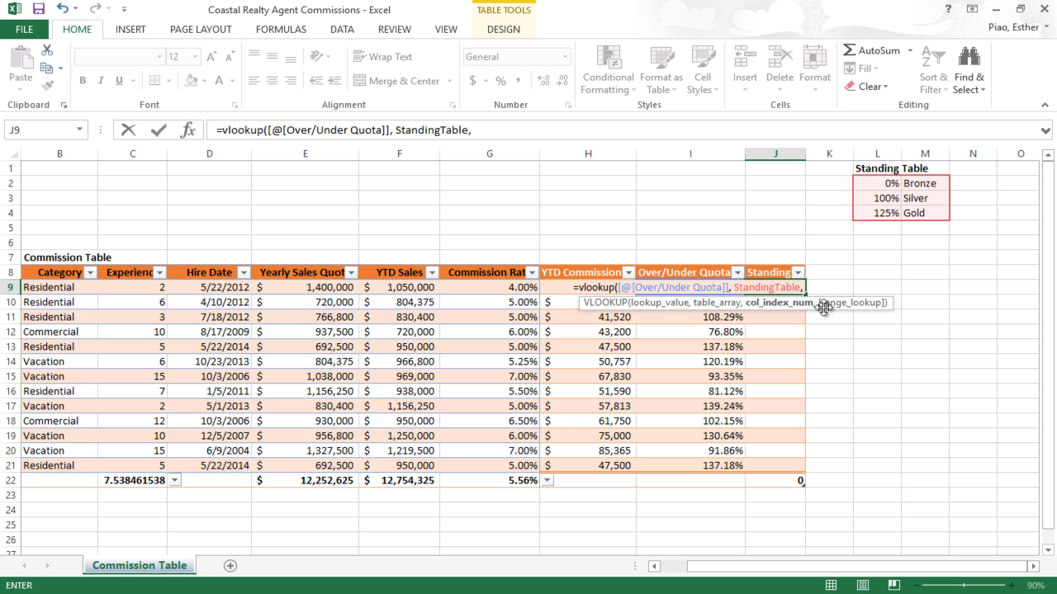
type(" 2)")
key("Return")
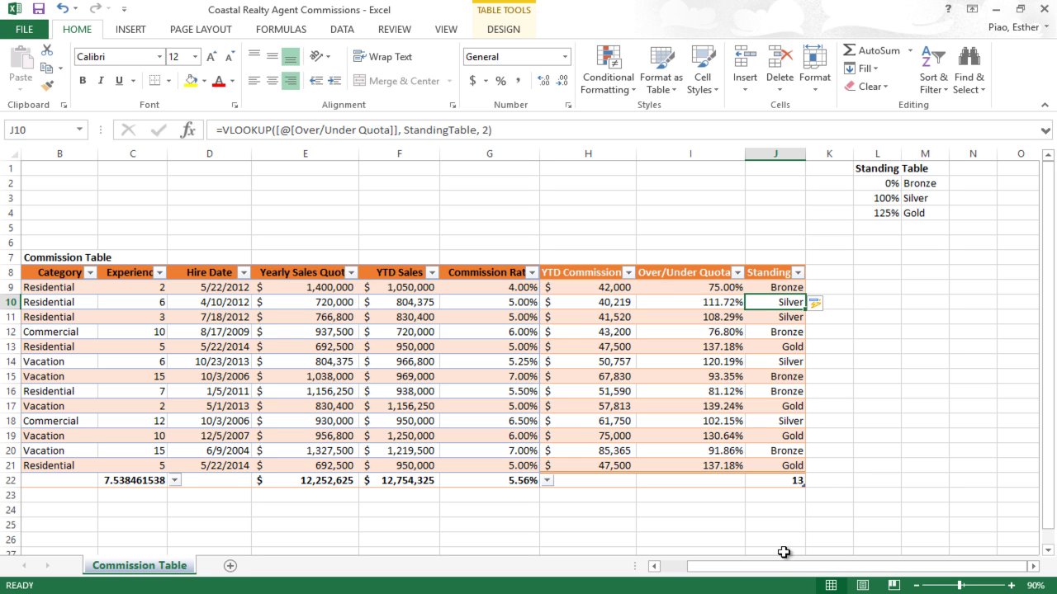
left_click(791, 528)
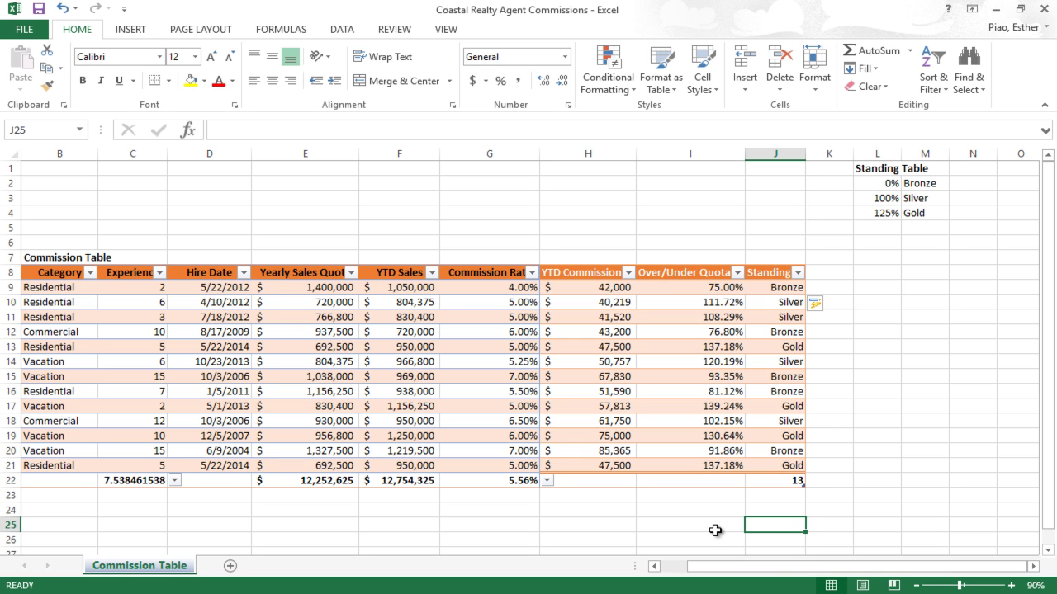
Step: Show the sum of the YTD Commission column in the total row at H22
left_click_drag(870, 568, 785, 566)
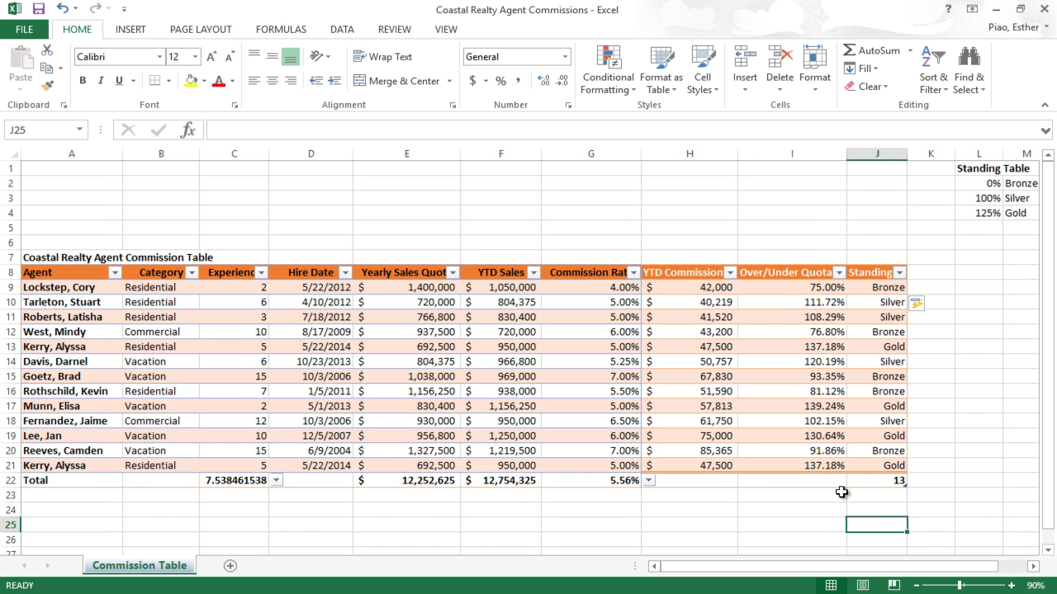
left_click(734, 478)
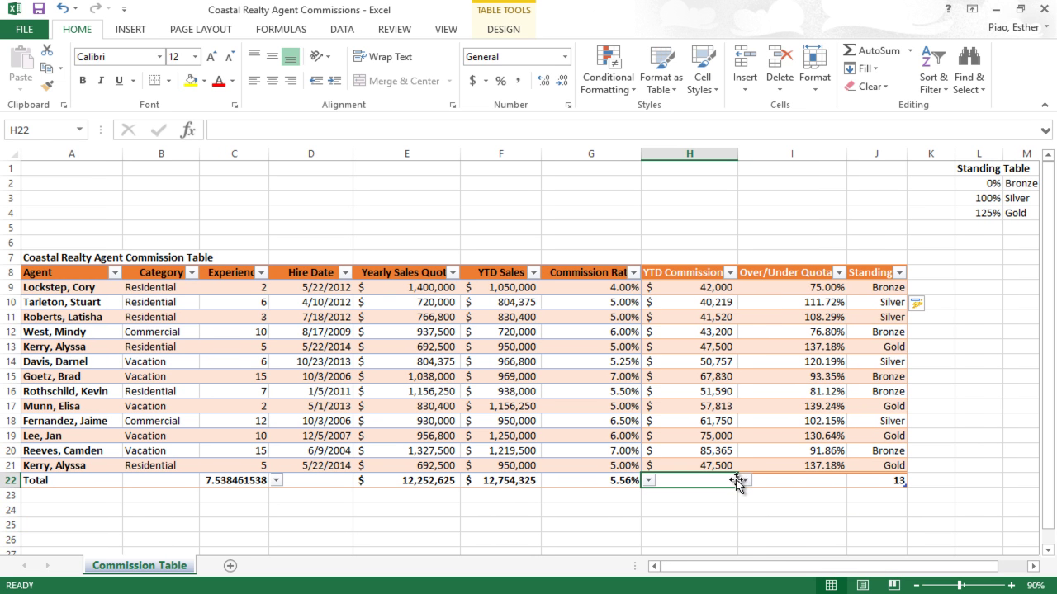
left_click(745, 482)
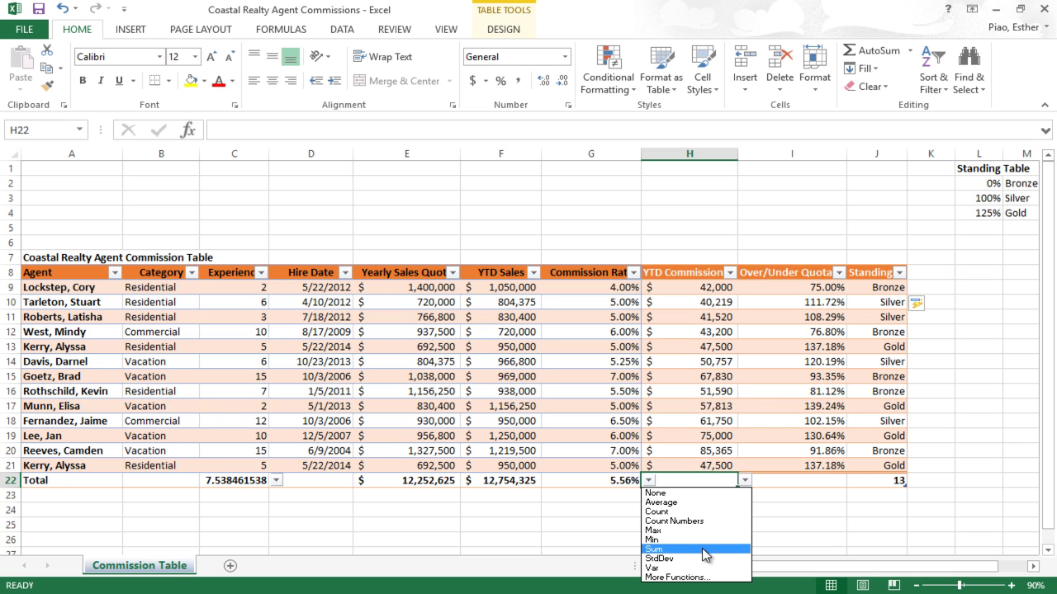
left_click(701, 548)
Step: Enter =CommssionTable[[#Totals],[YTD Sales]]/CommssionTable[[#Totals],[Yearly Sales Quota]] in the Over/Under Quota total cell I22
left_click(776, 479)
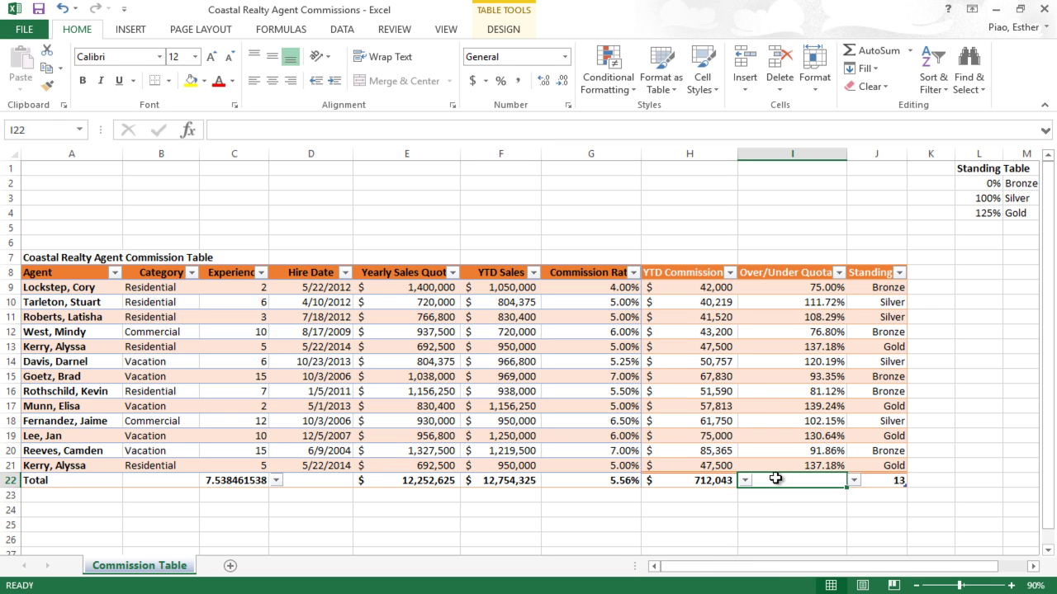
type("=")
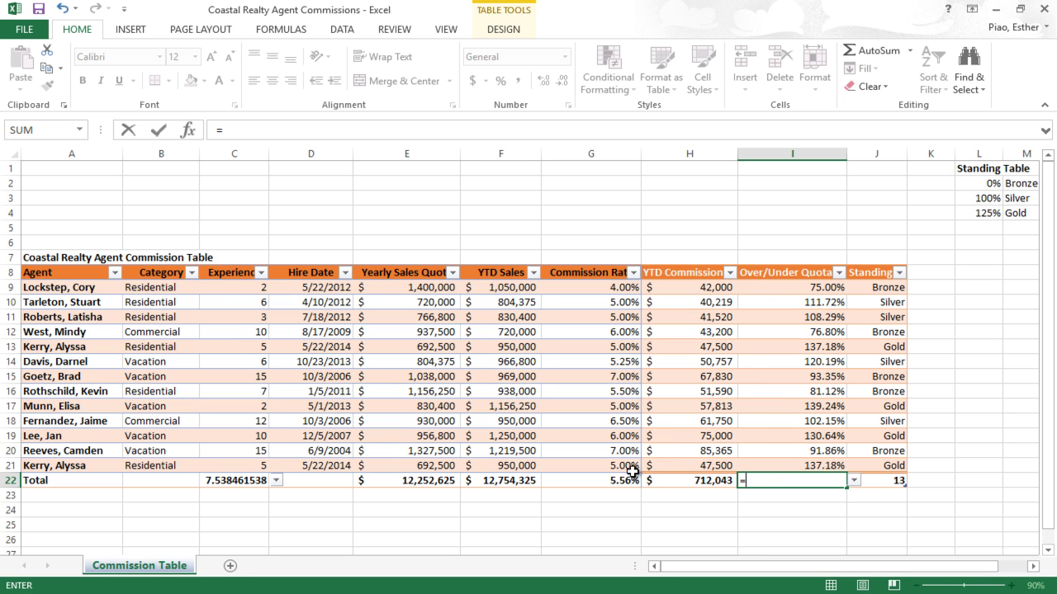
left_click(523, 480)
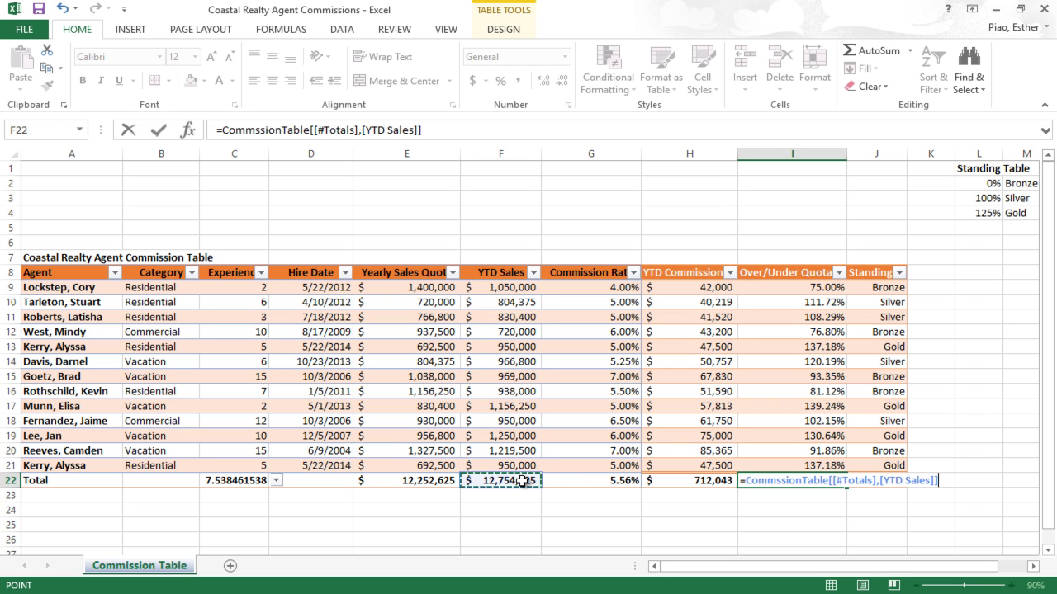
type("/")
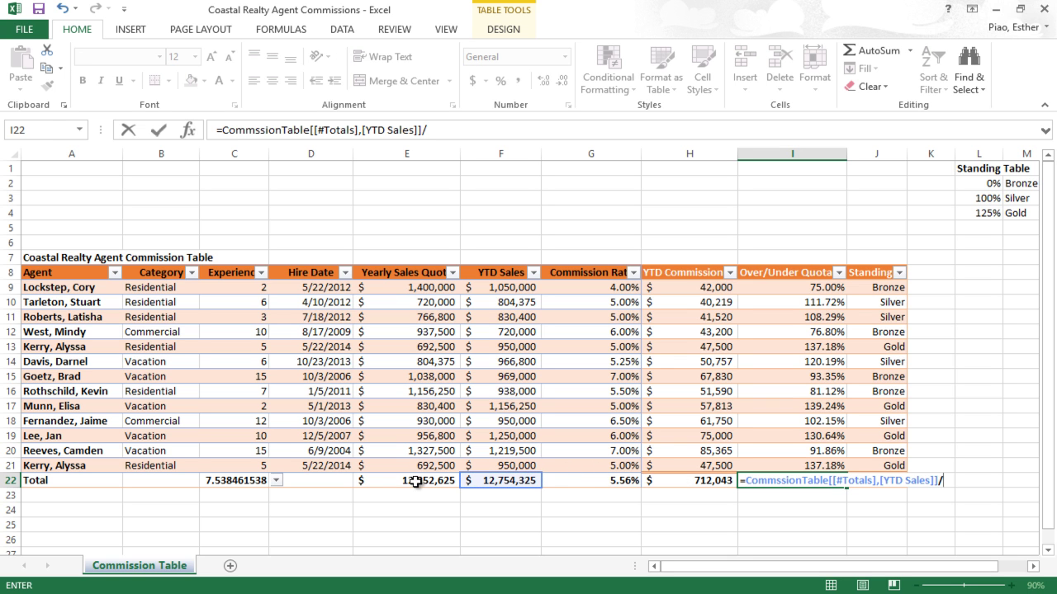
left_click(421, 480)
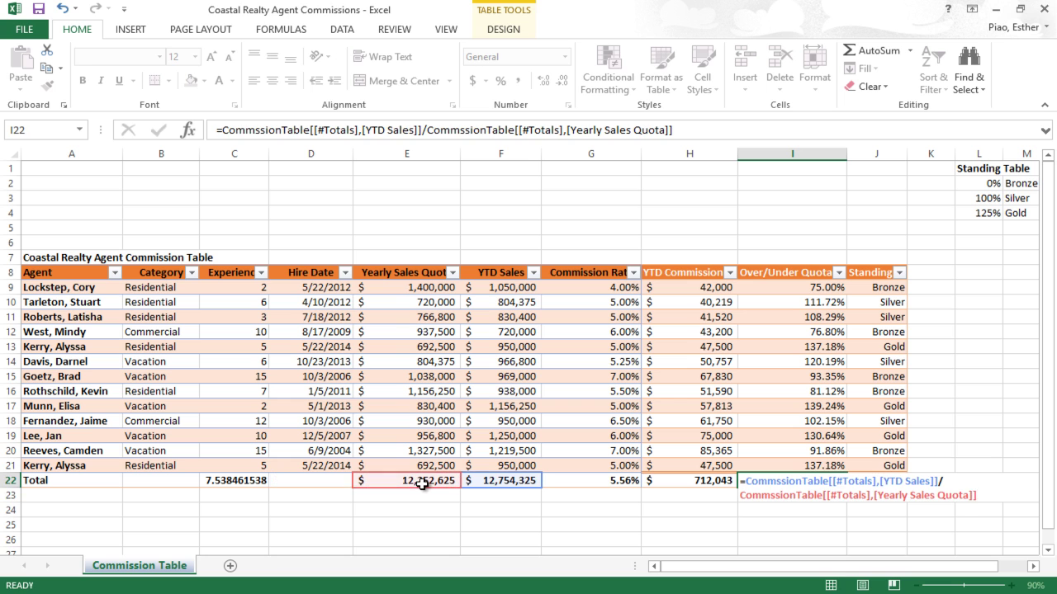
key("Return")
Step: Format the Over/Under Quota total in I22 as Percentage
left_click(751, 481)
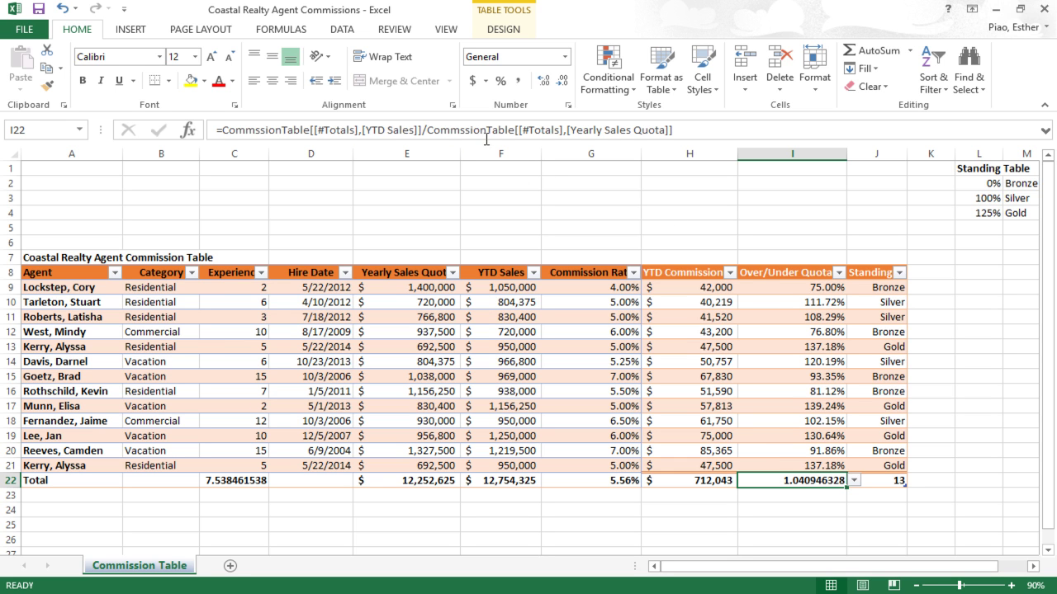
left_click(564, 56)
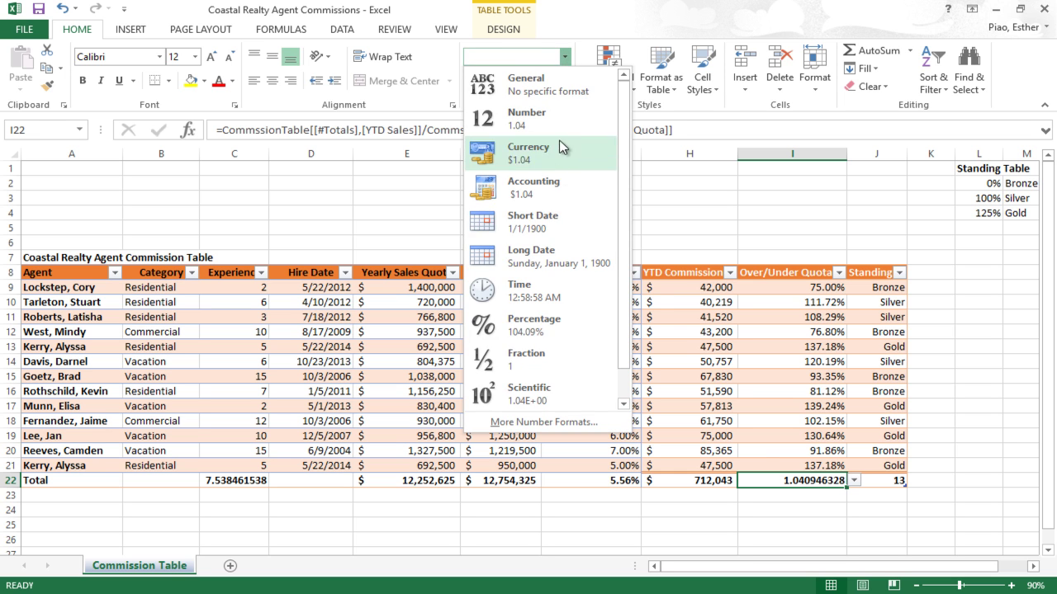
left_click(551, 325)
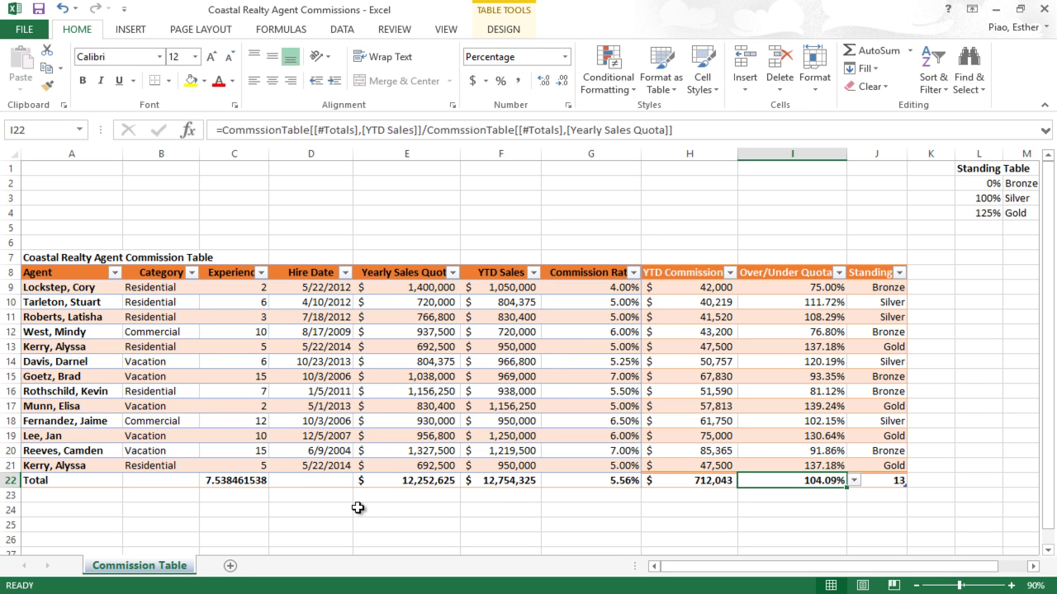
Step: Reduce the Experience average in the total row at C22 to two decimal places
left_click(262, 479)
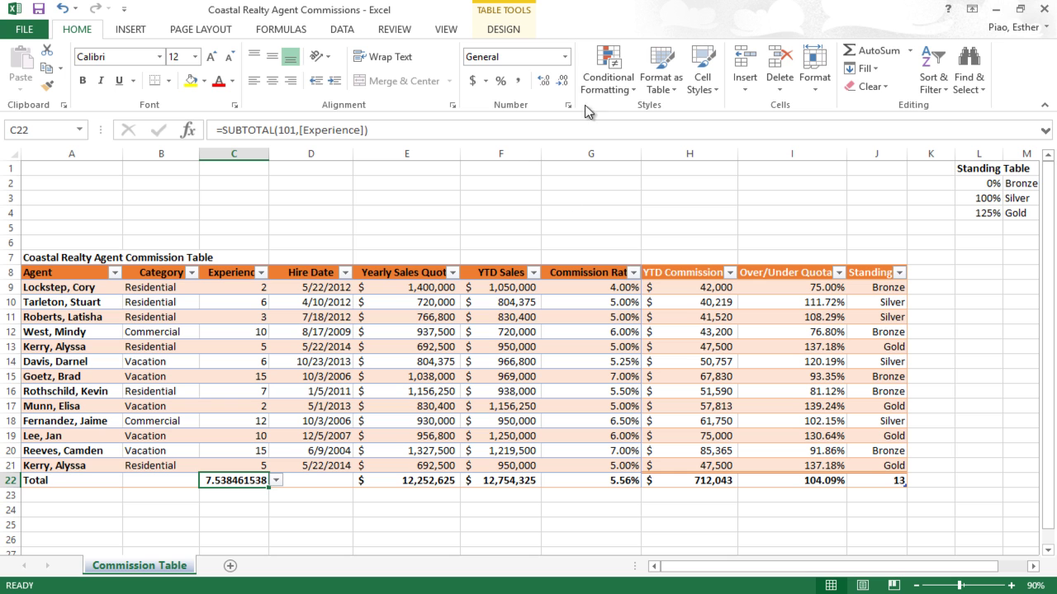
left_click(568, 86)
left_click(568, 86)
left_click(568, 86)
left_click(567, 86)
left_click(568, 85)
left_click(568, 86)
left_click(568, 86)
left_click(591, 184)
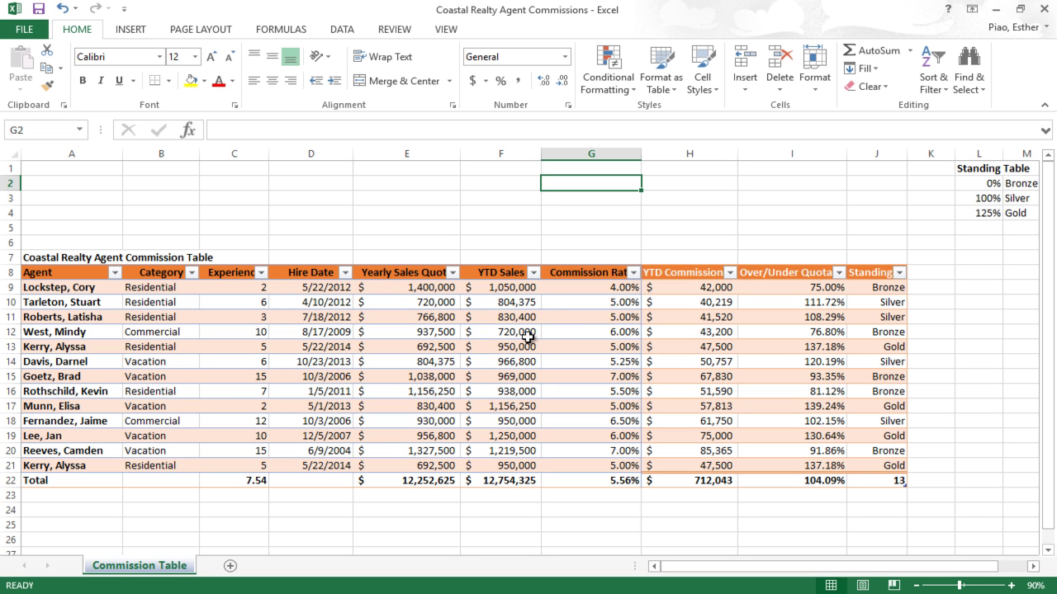
left_click(115, 275)
left_click(114, 275)
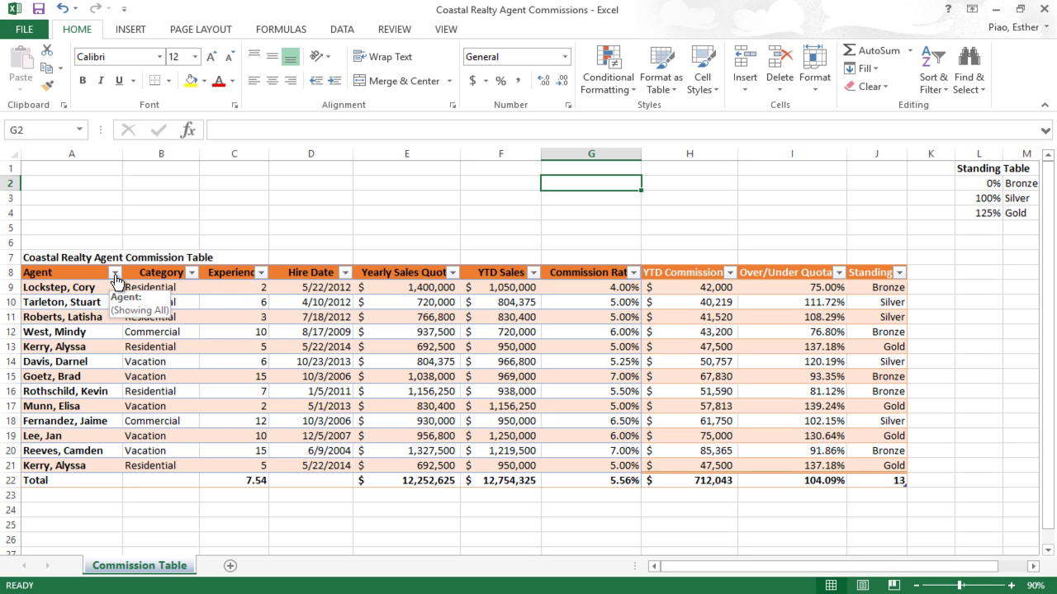
left_click(115, 274)
left_click(116, 277)
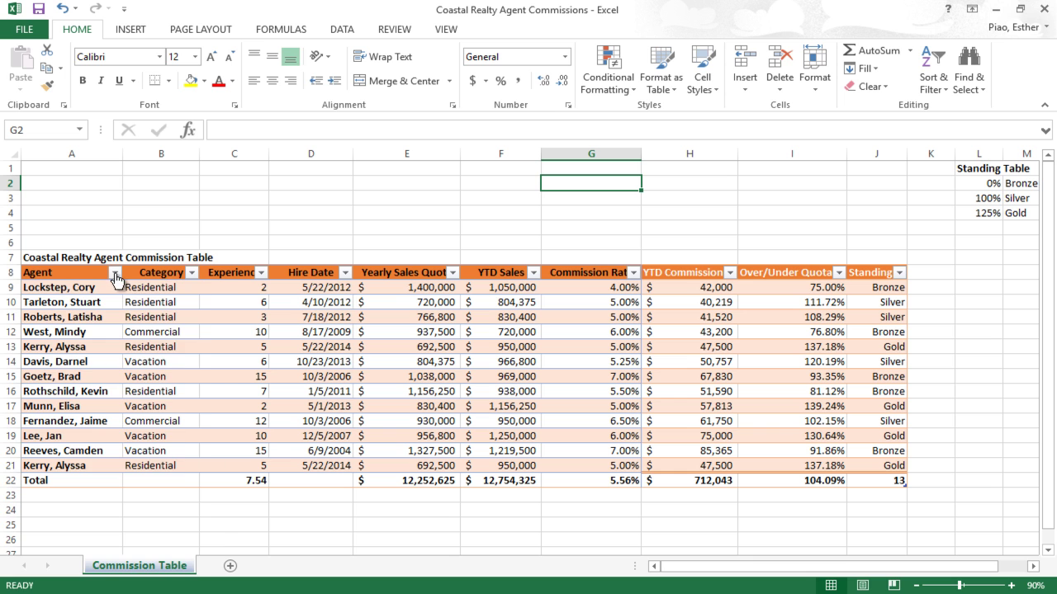
left_click(194, 276)
left_click(193, 278)
left_click(193, 277)
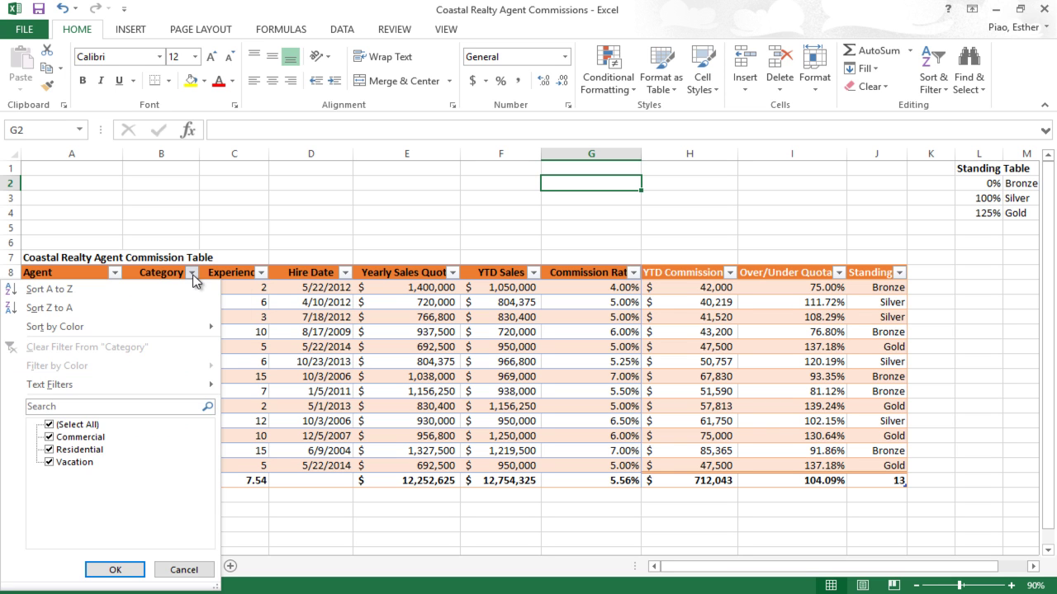
left_click(193, 277)
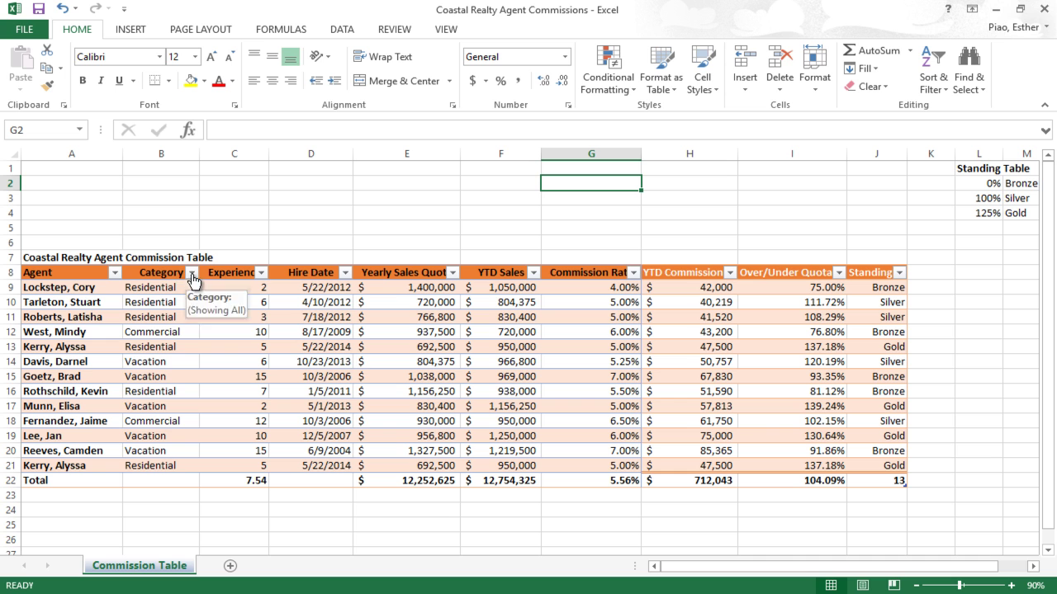
Step: Filter the Category column to show only the Residential agents
left_click(194, 278)
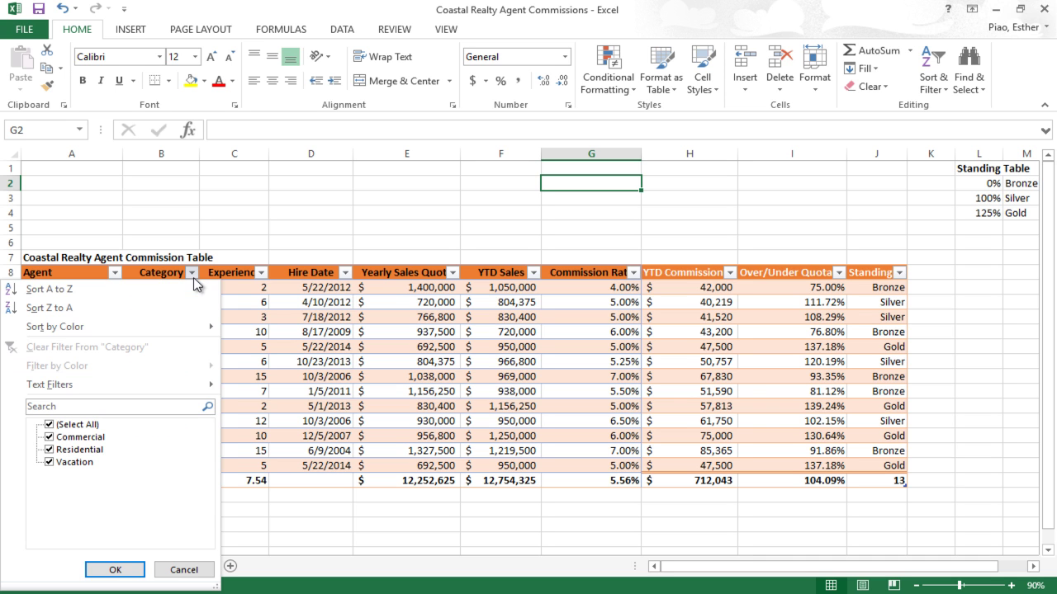
left_click(50, 425)
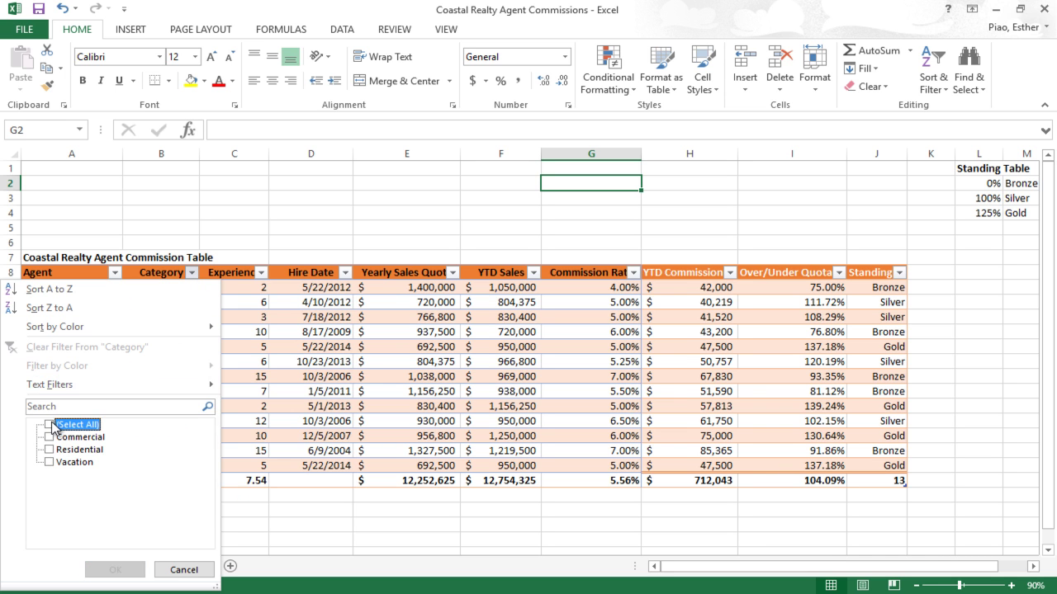
left_click(49, 450)
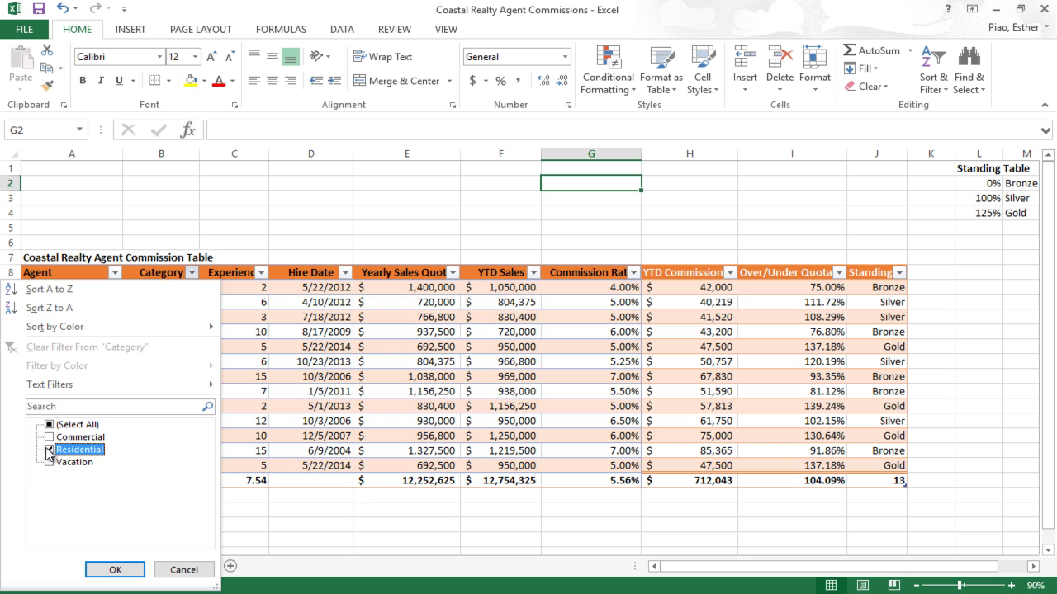
left_click(114, 570)
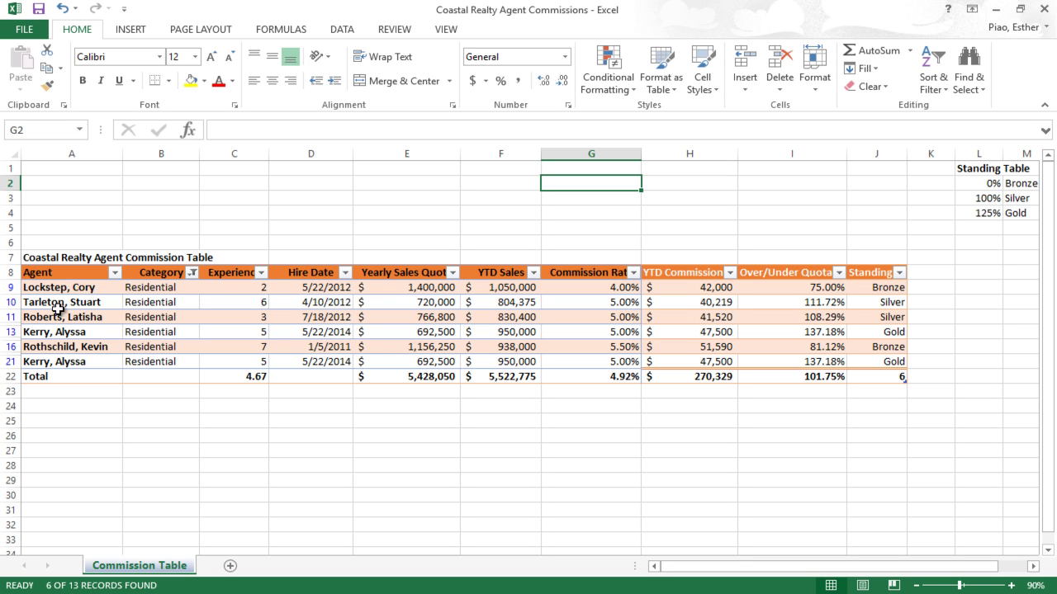
left_click(10, 287)
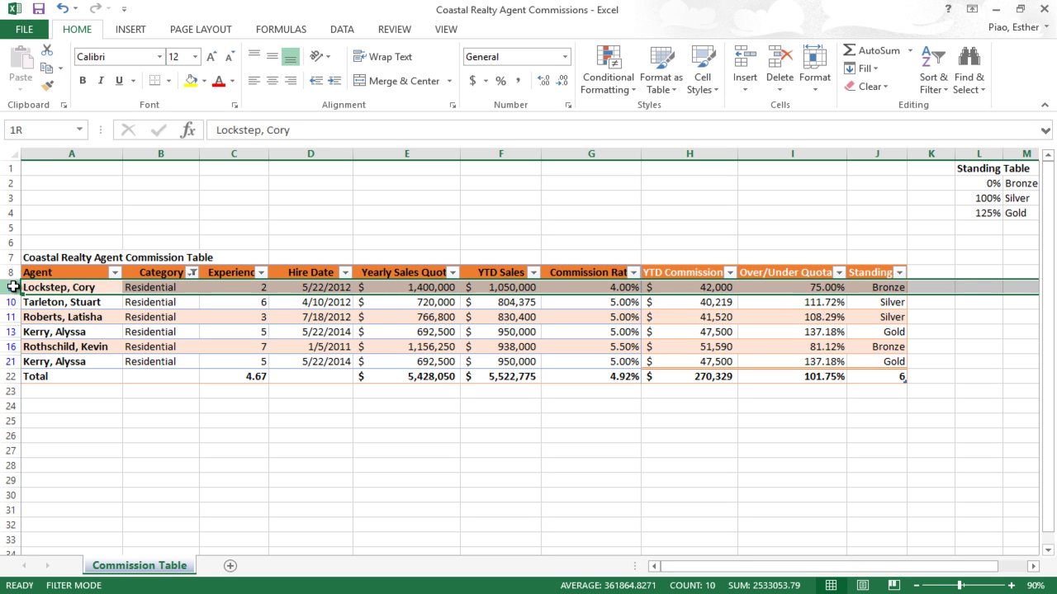
left_click(20, 282)
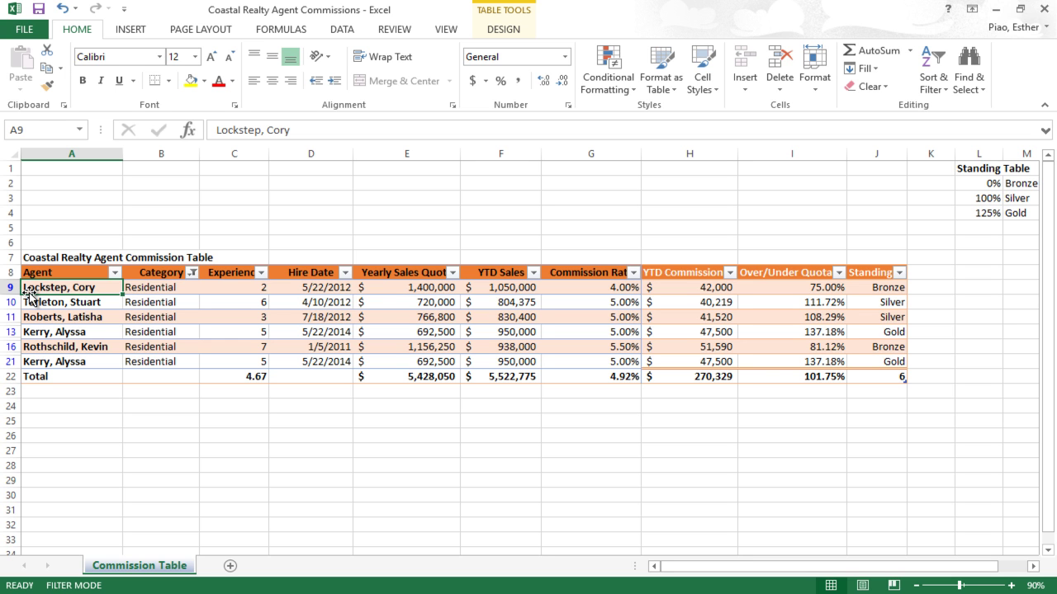
left_click(194, 275)
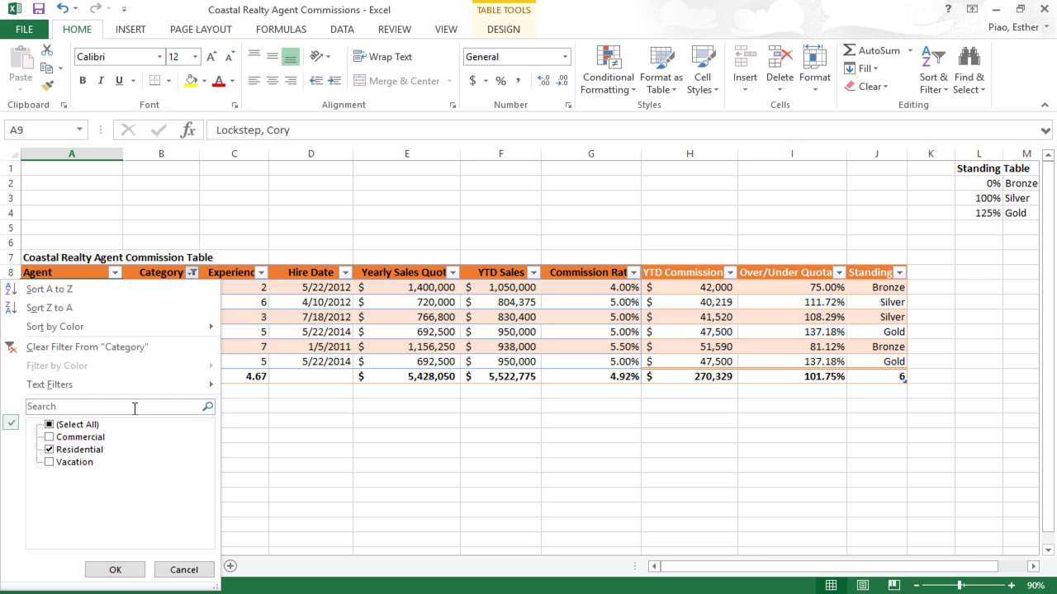
left_click(79, 439)
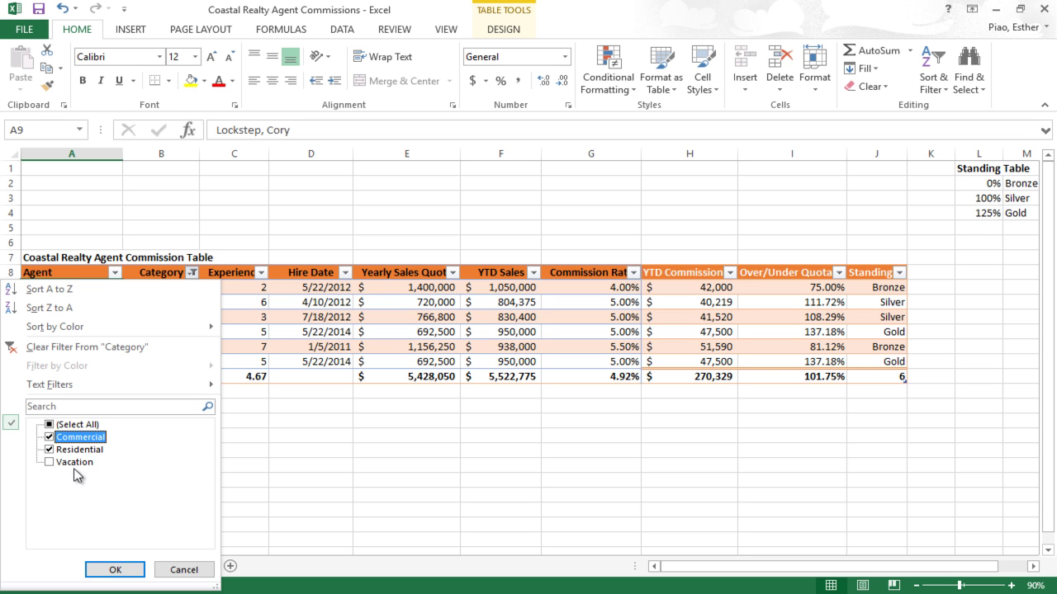
left_click(182, 569)
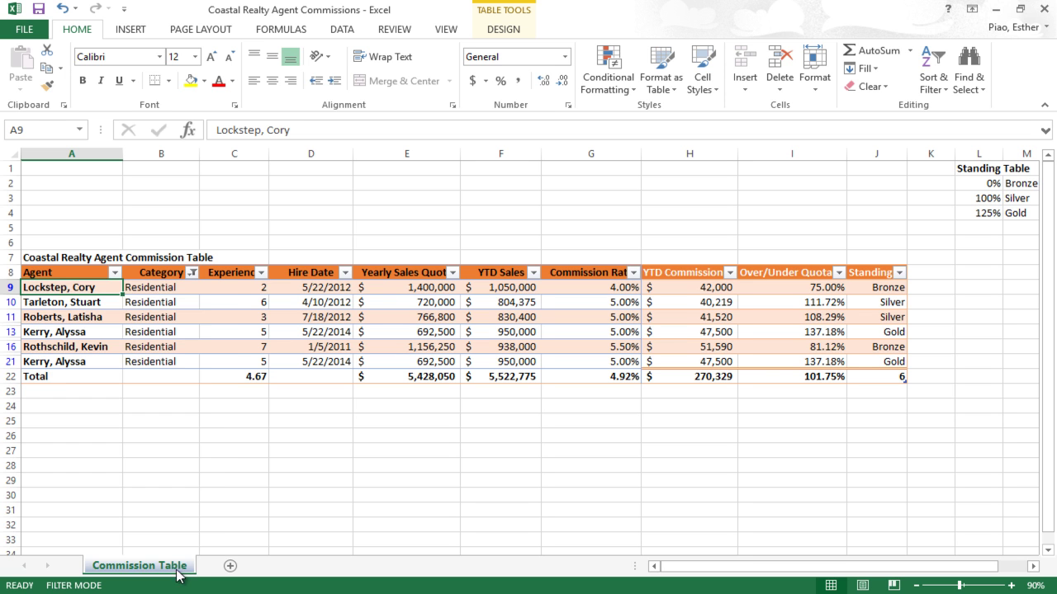
Step: Examine the Category and Over/Under Quota values of the filtered Residential agents
left_click(210, 319)
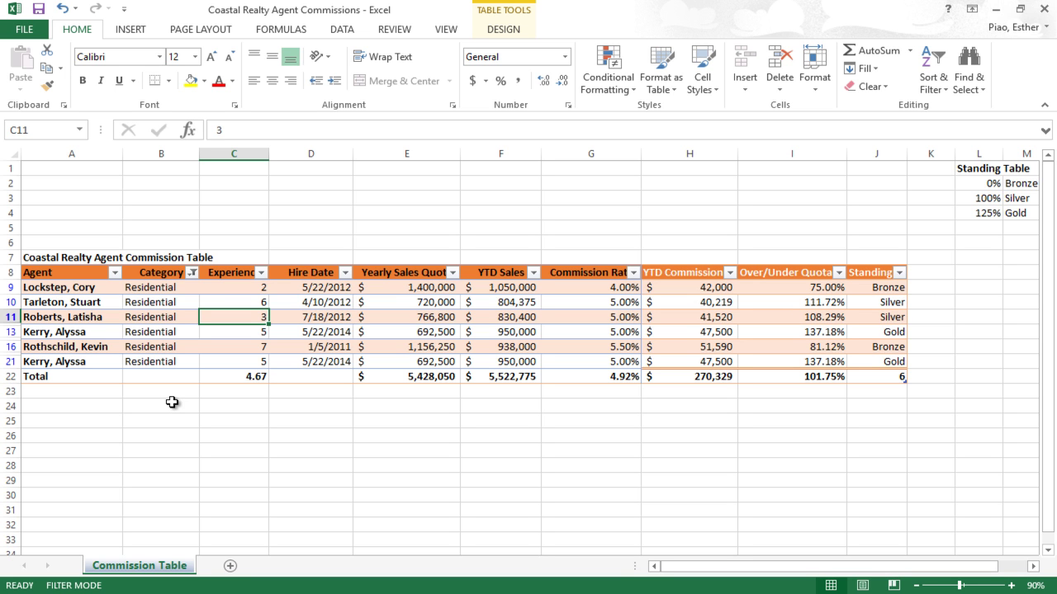
left_click_drag(182, 288, 190, 363)
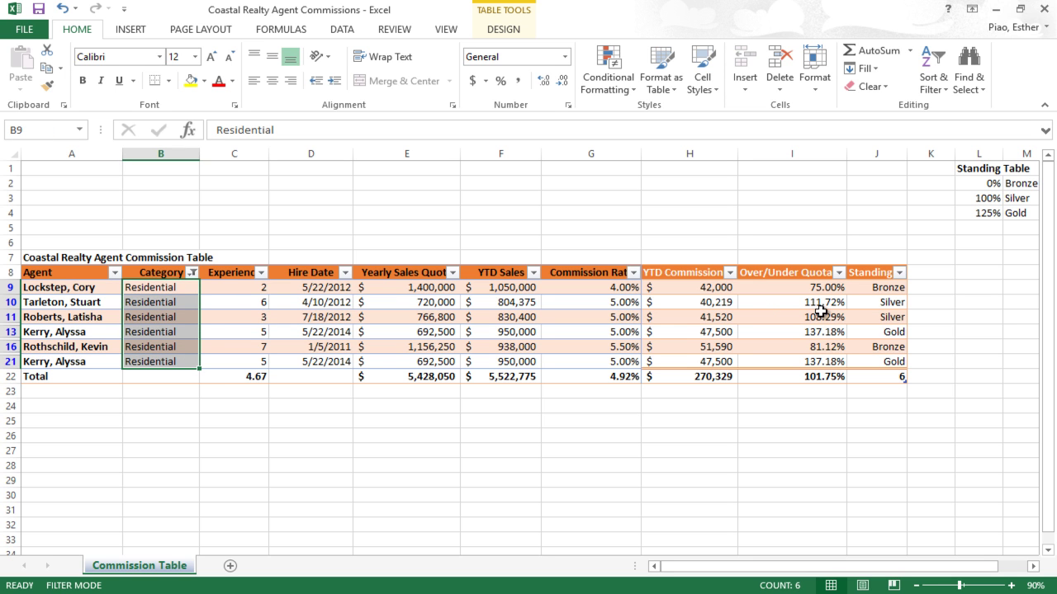
left_click_drag(811, 290, 817, 363)
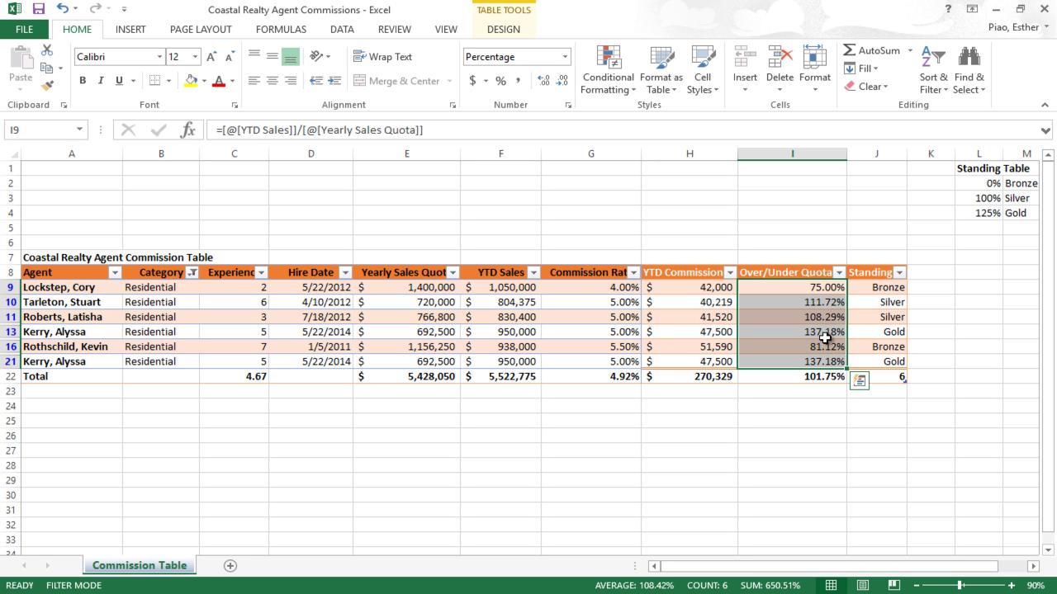
right_click(797, 354)
key("Escape")
left_click(793, 302)
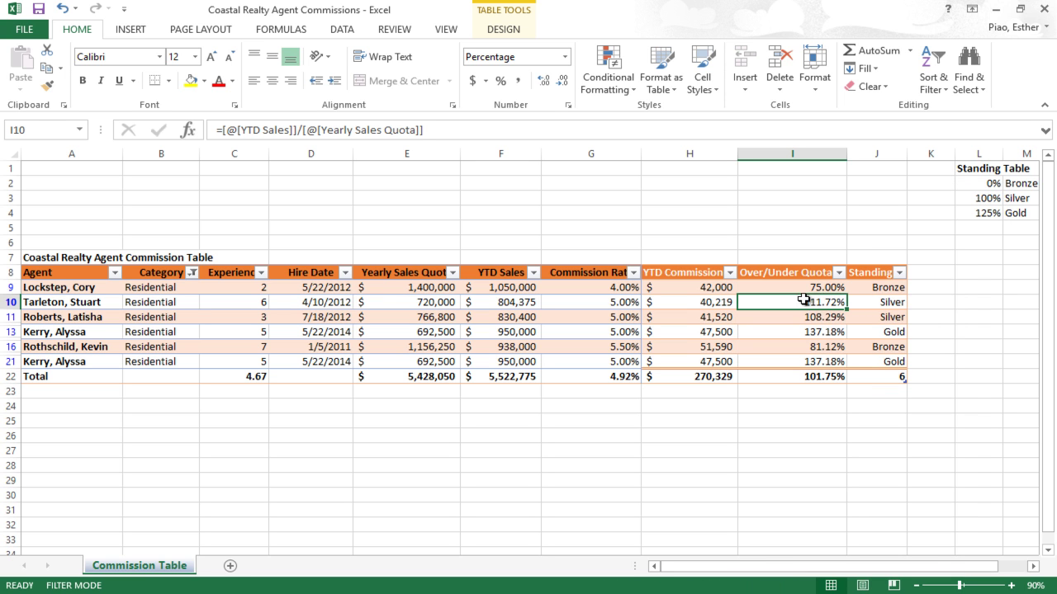
left_click(801, 317)
left_click(812, 289)
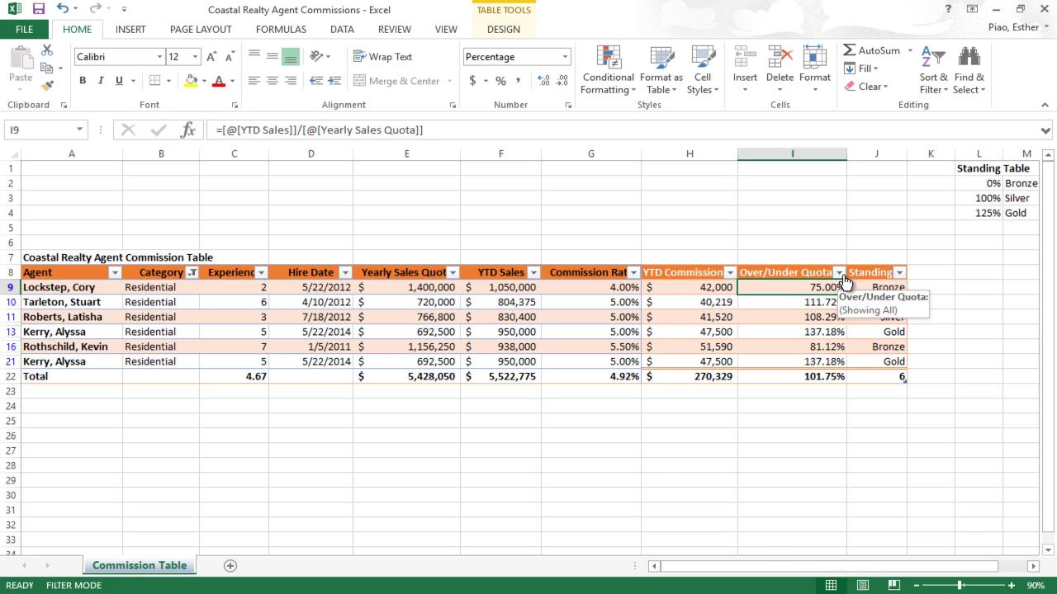
Step: Apply a number filter to the Over/Under Quota column for values greater than or equal to 1.10, and check the remaining rows
left_click(839, 274)
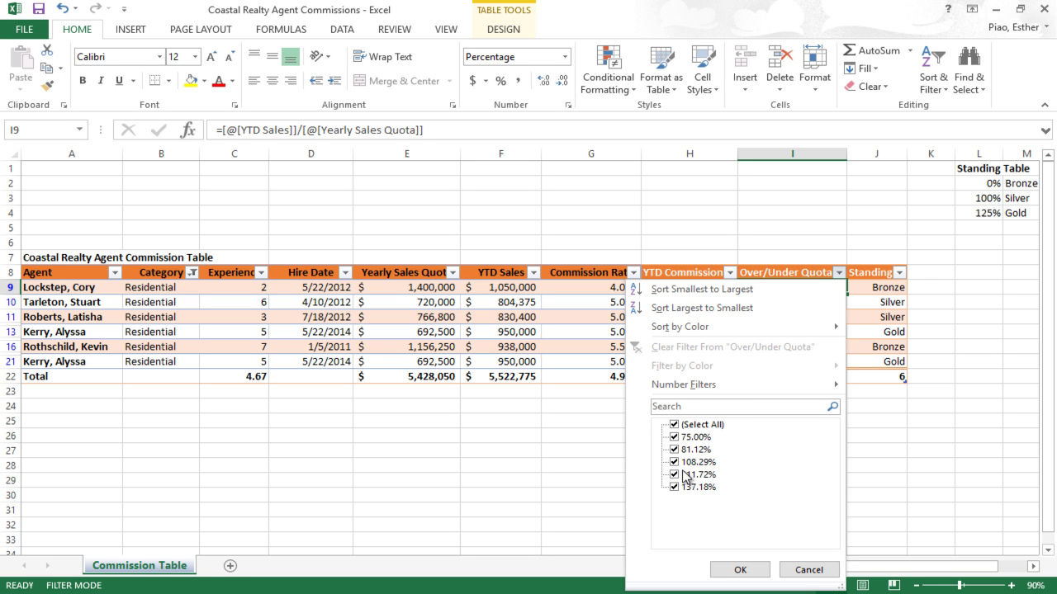
left_click(674, 463)
left_click(675, 451)
left_click(676, 462)
left_click(674, 450)
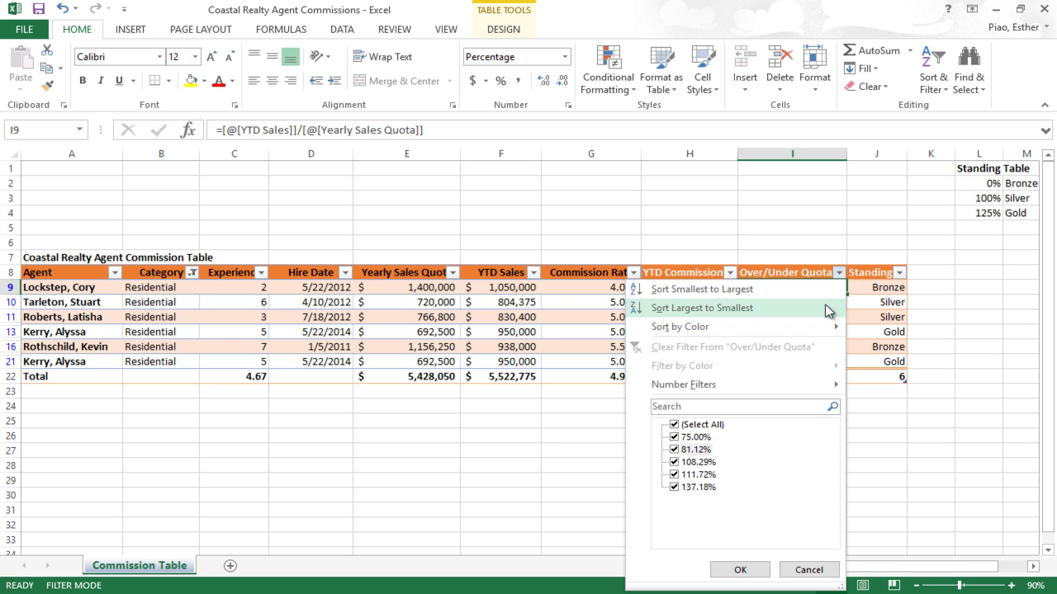
mouse_move(808, 390)
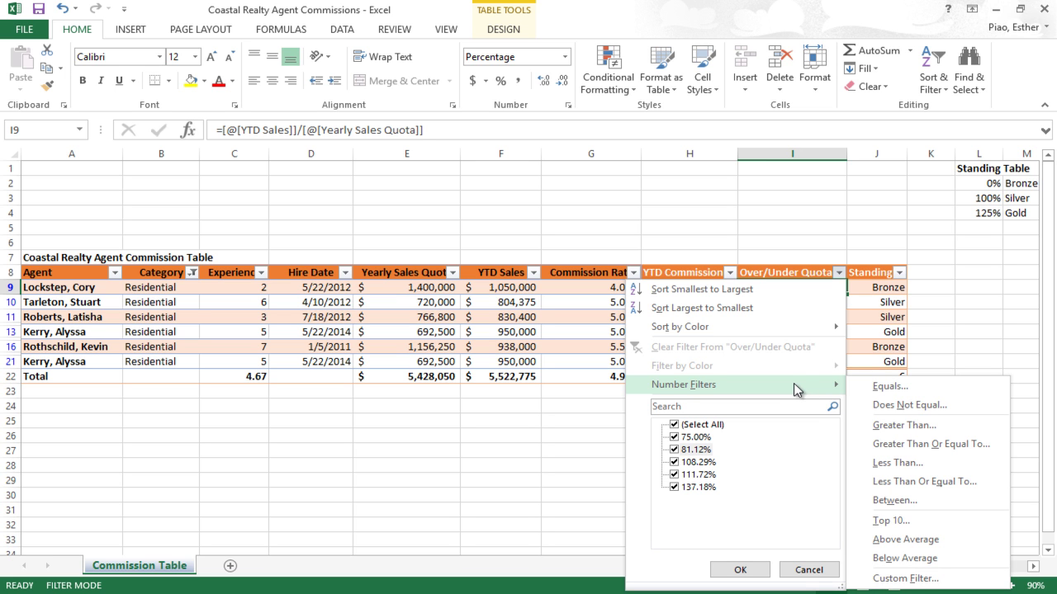
left_click(867, 447)
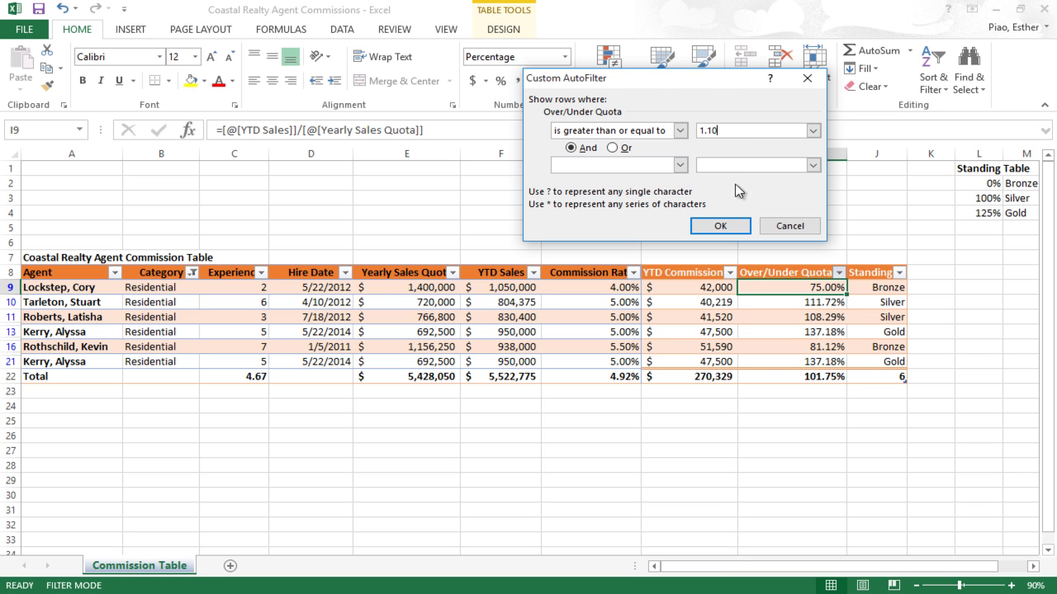
left_click(727, 223)
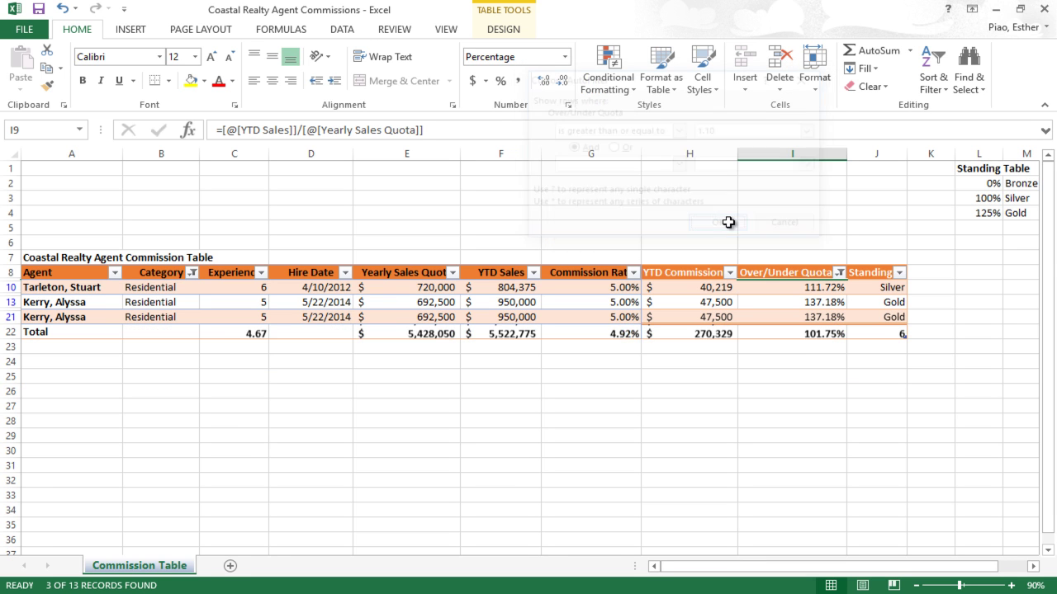
left_click(779, 289)
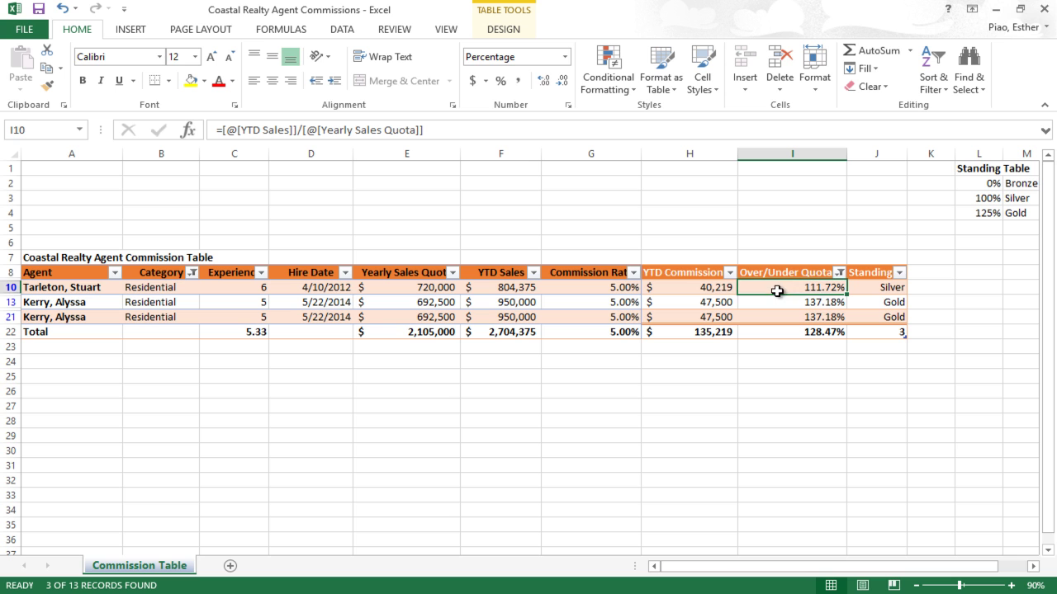
left_click(779, 306)
left_click(761, 317)
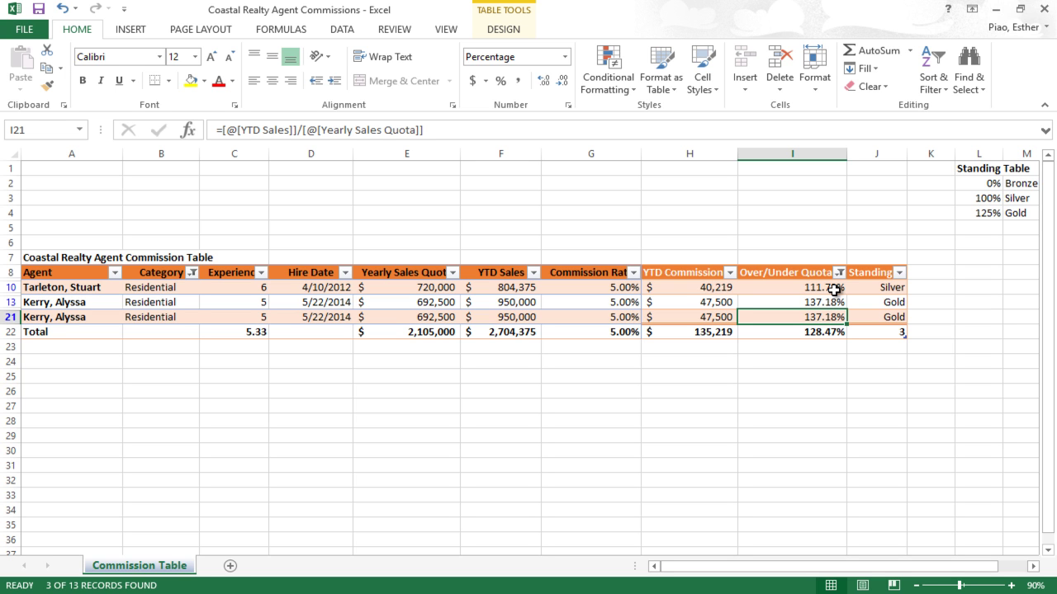
Step: Clear the filters from the Over/Under Quota and Category columns
mouse_move(841, 277)
left_click(838, 273)
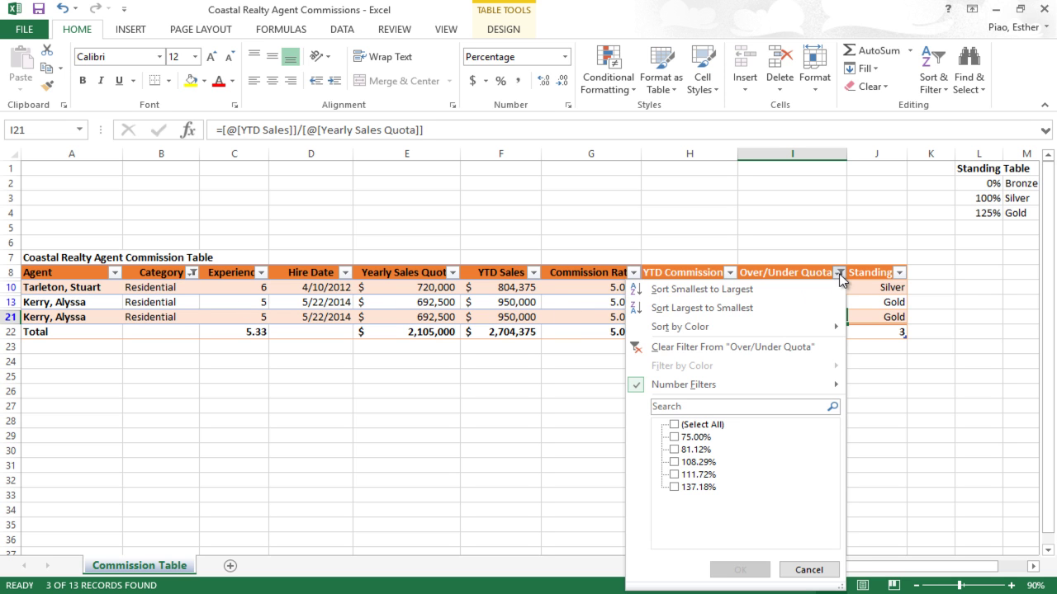
left_click(711, 353)
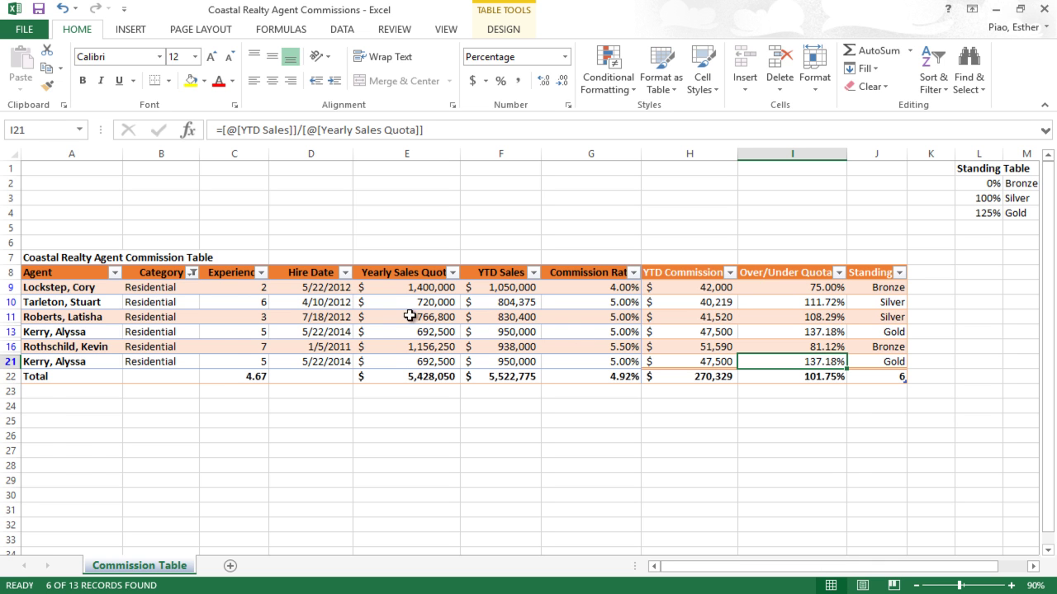
left_click(192, 272)
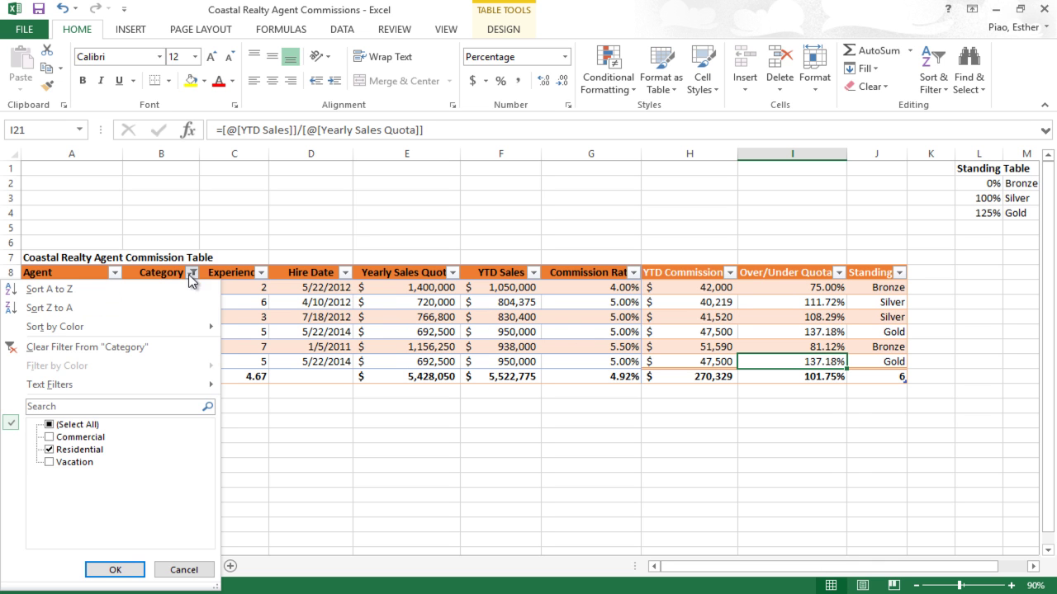
left_click(186, 353)
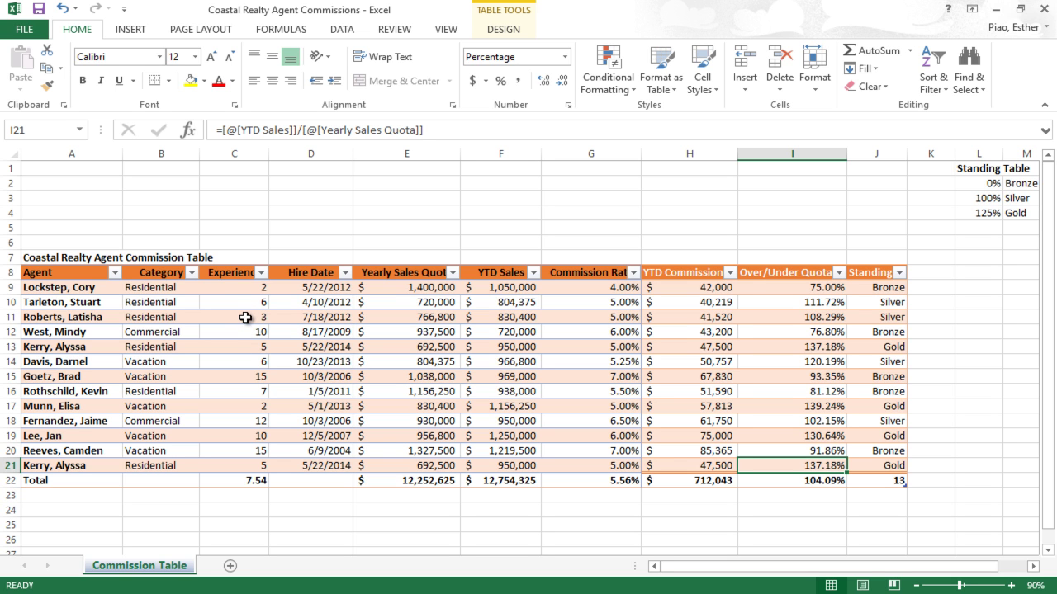
Step: Sort the commission table by the Agent column from A to Z
left_click(86, 318)
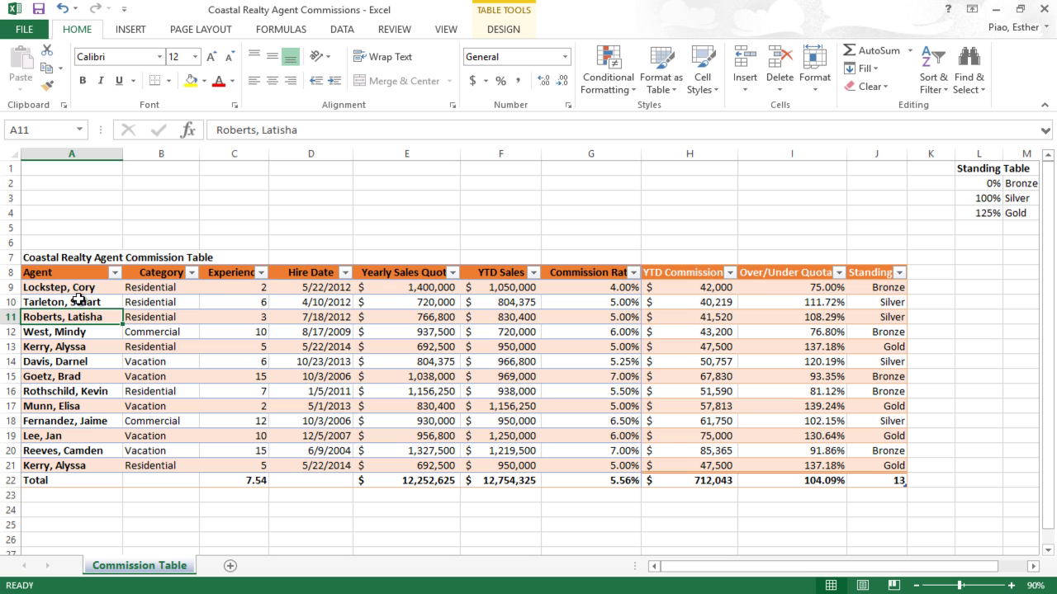
left_click(83, 289)
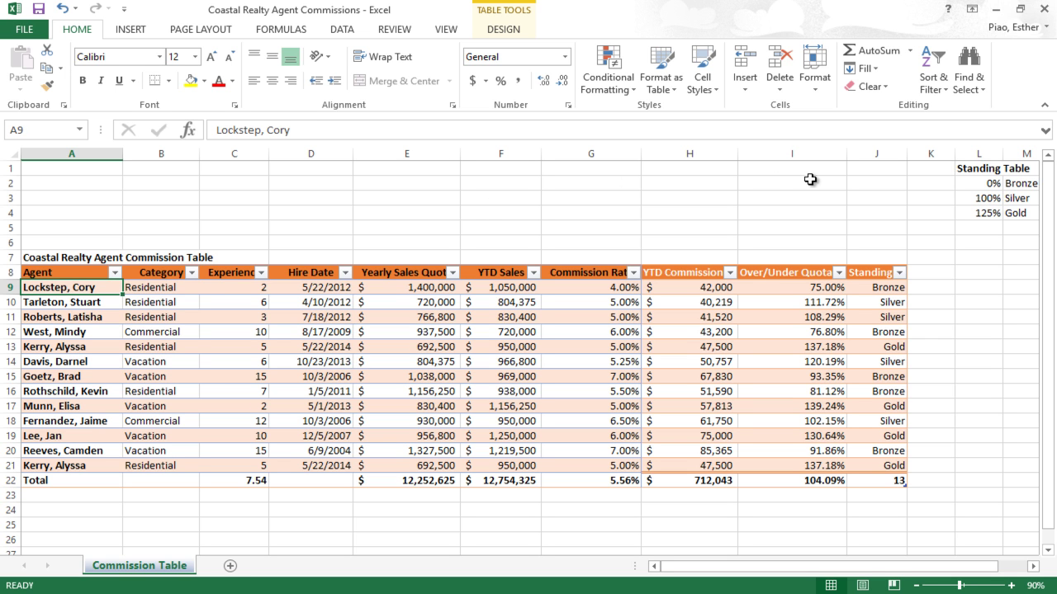
left_click(93, 316)
left_click(88, 346)
left_click(89, 378)
left_click(67, 278)
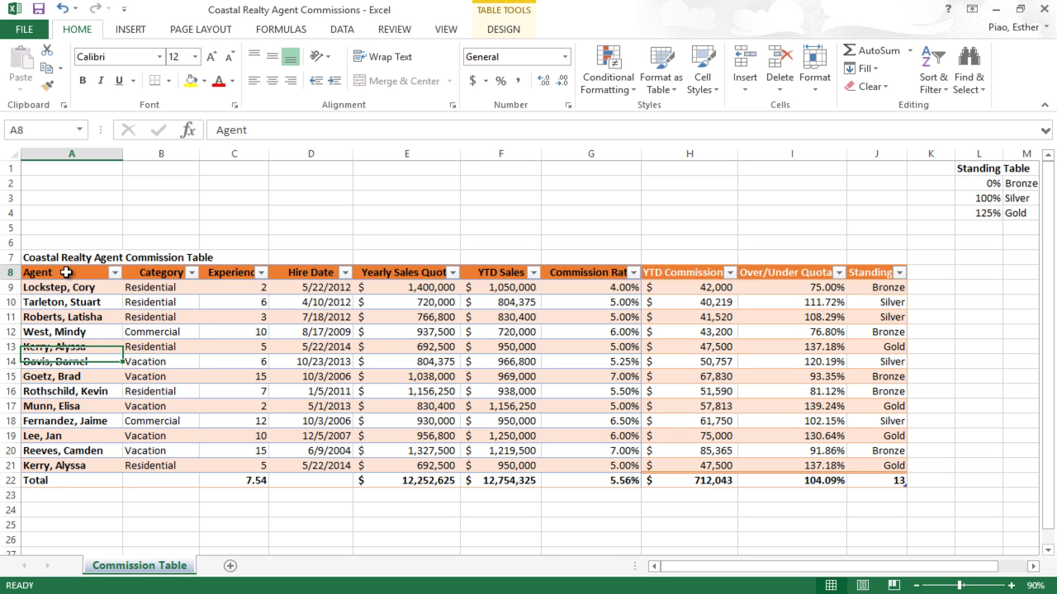
left_click(66, 302)
left_click(68, 363)
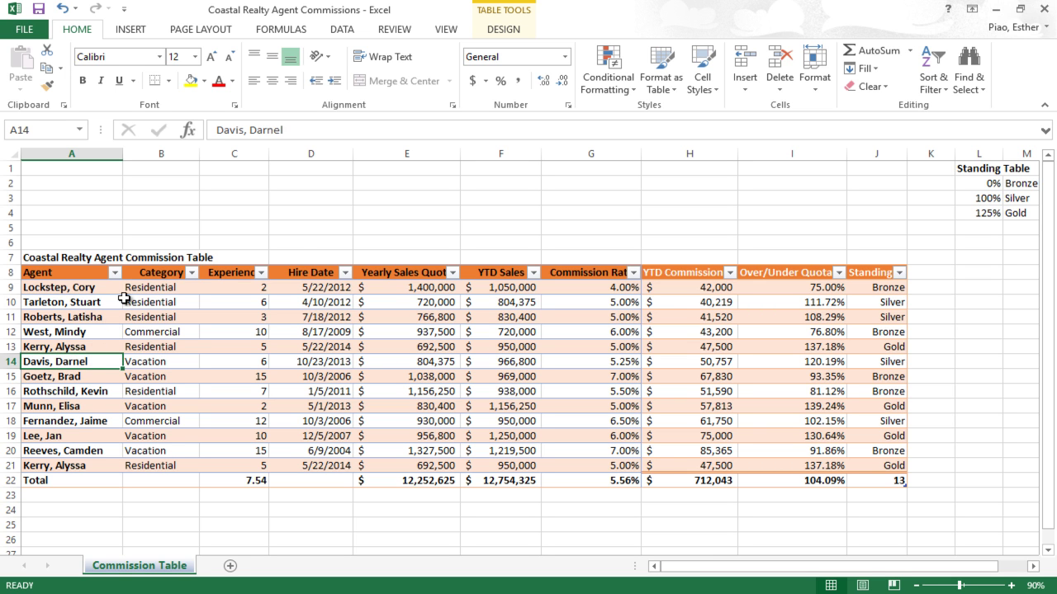
left_click(948, 89)
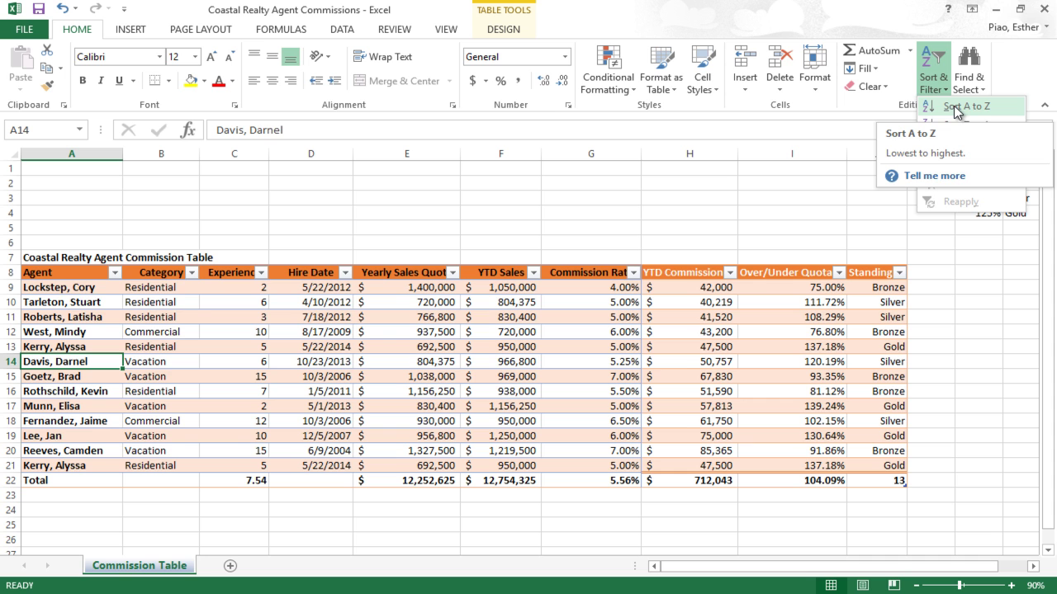
left_click(955, 108)
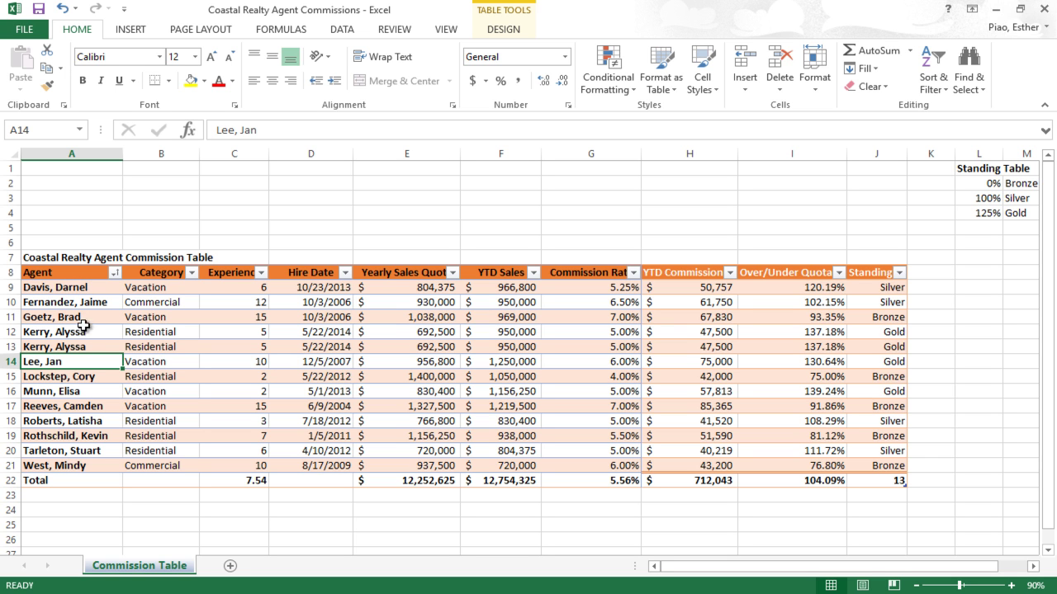
Step: Remove duplicate rows from the commission table, comparing all ten columns from Agent to Standing
left_click_drag(85, 333, 876, 343)
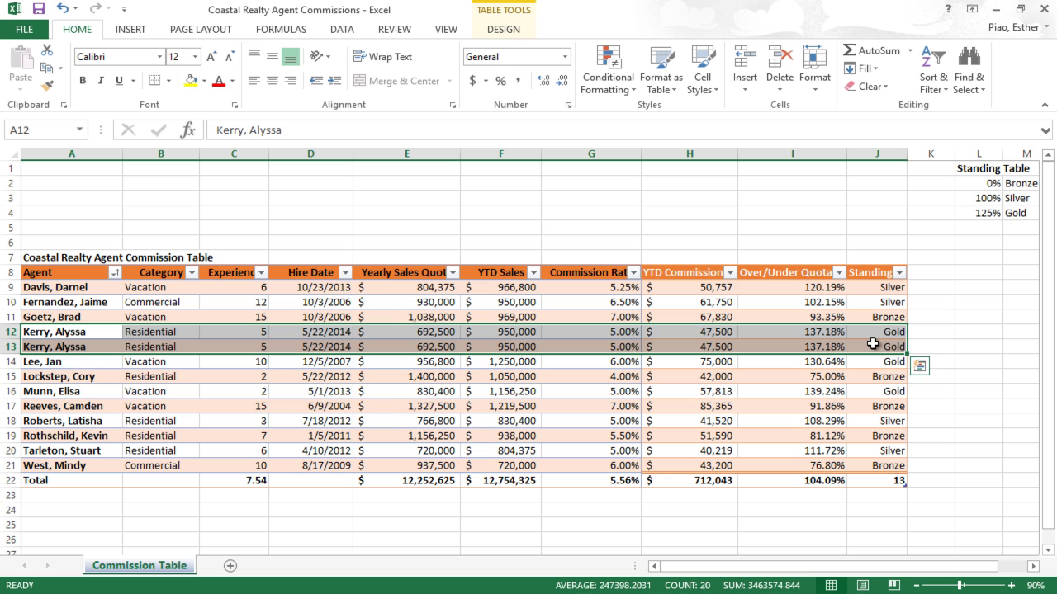
left_click(498, 33)
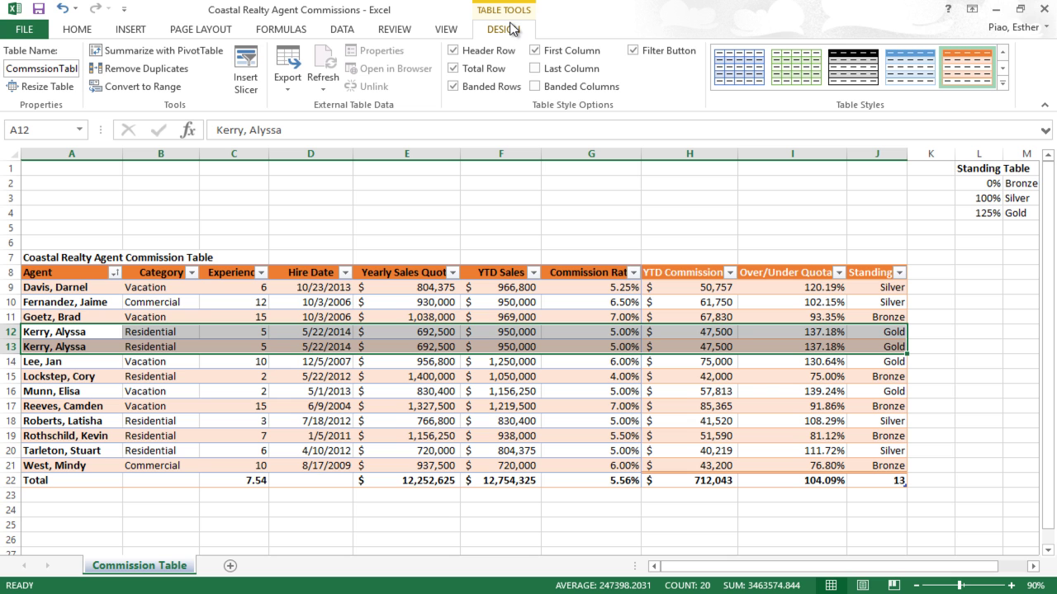
left_click(156, 75)
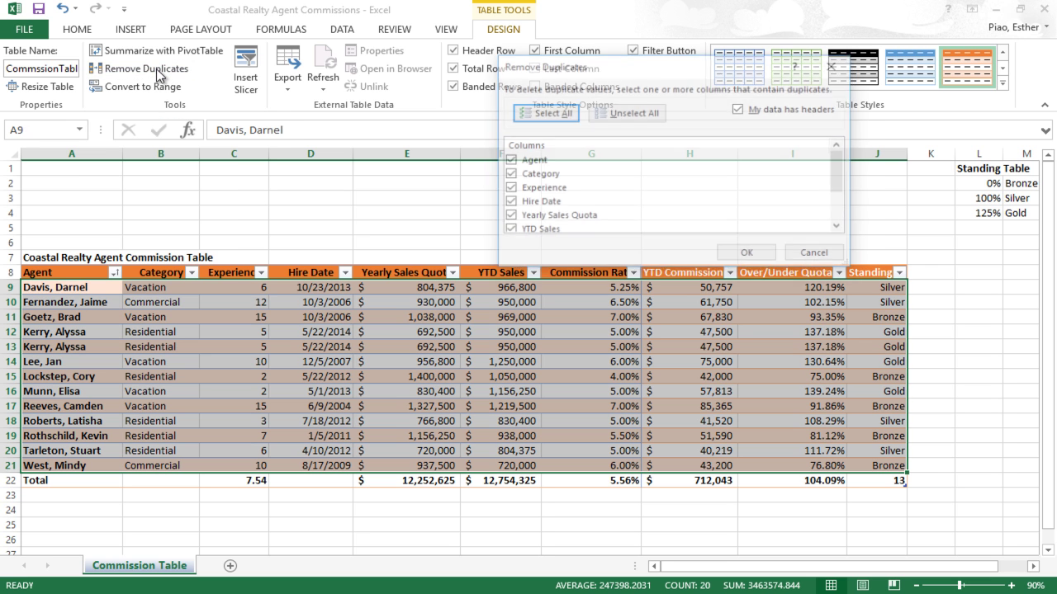
left_click_drag(661, 71, 424, 119)
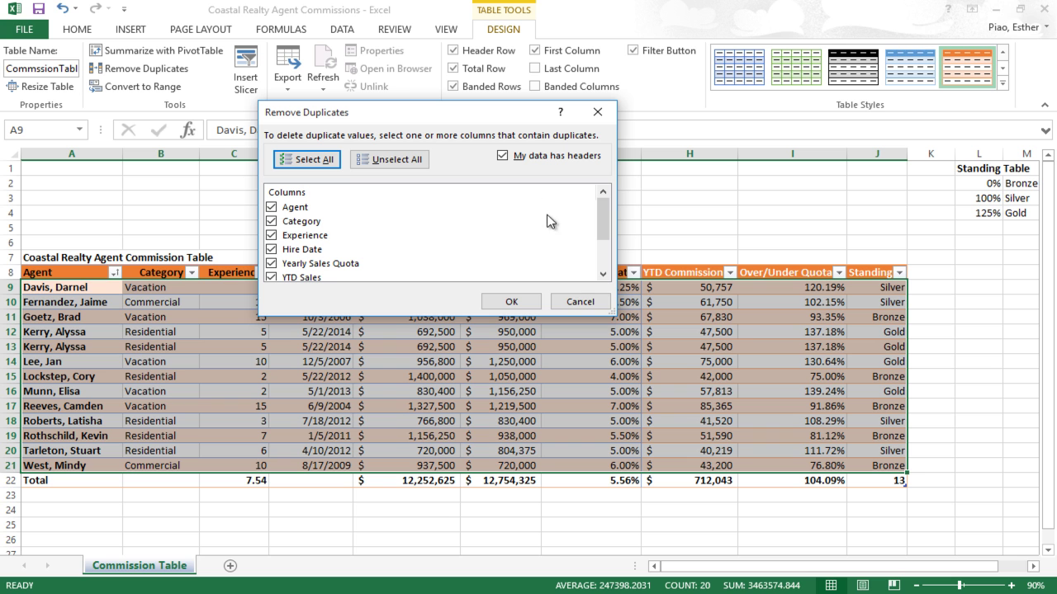
left_click_drag(612, 316, 789, 514)
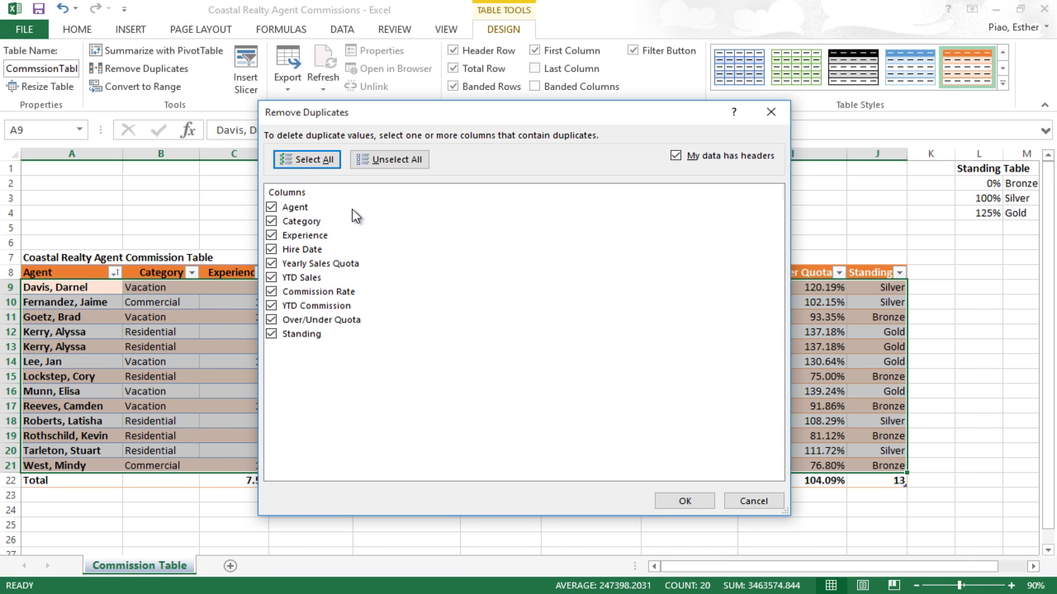
left_click(702, 502)
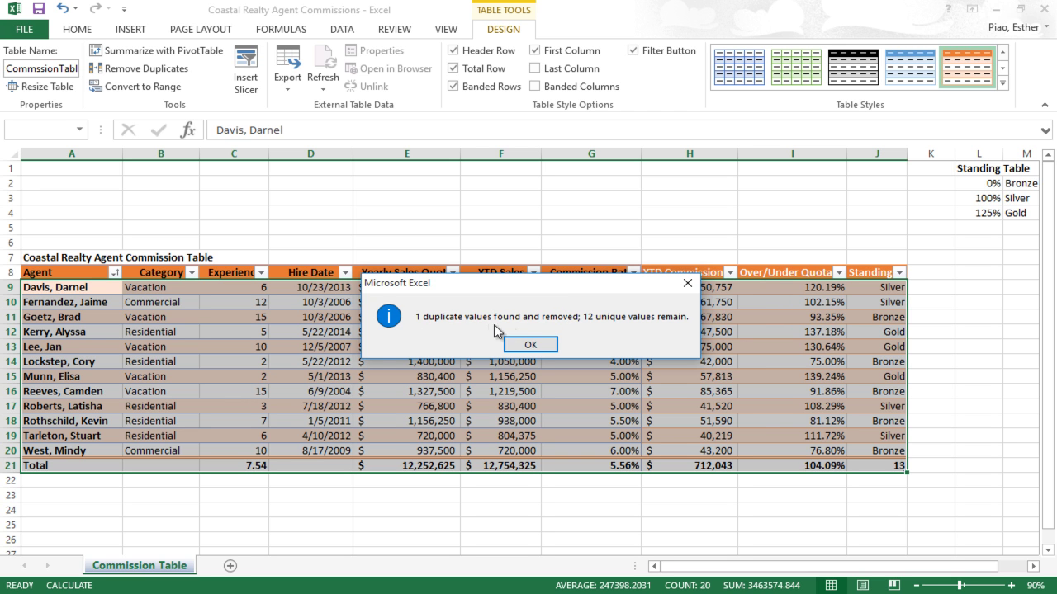
left_click(541, 348)
left_click(541, 348)
left_click(544, 345)
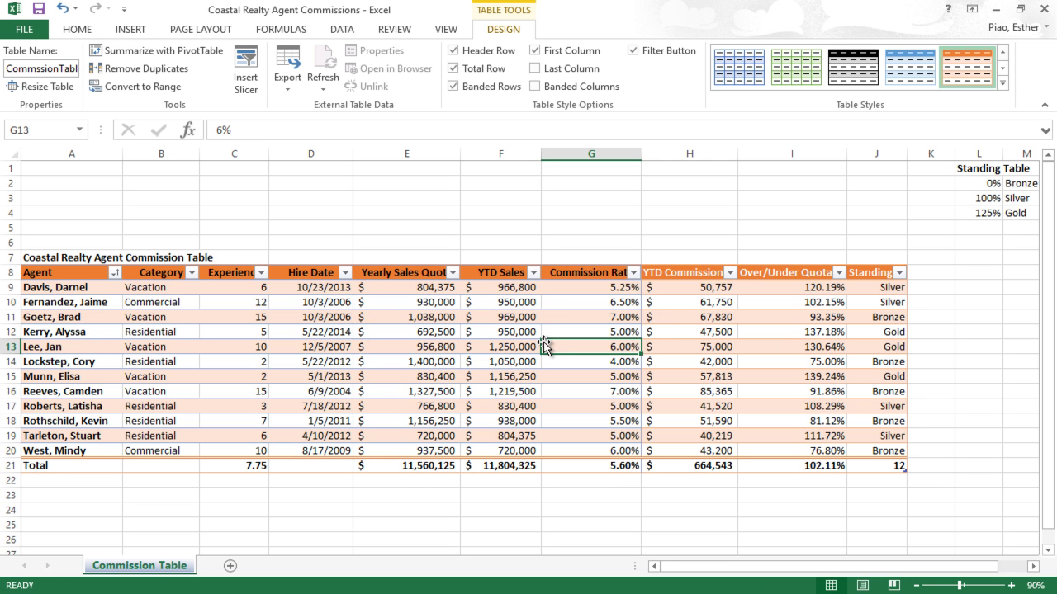
left_click(546, 371)
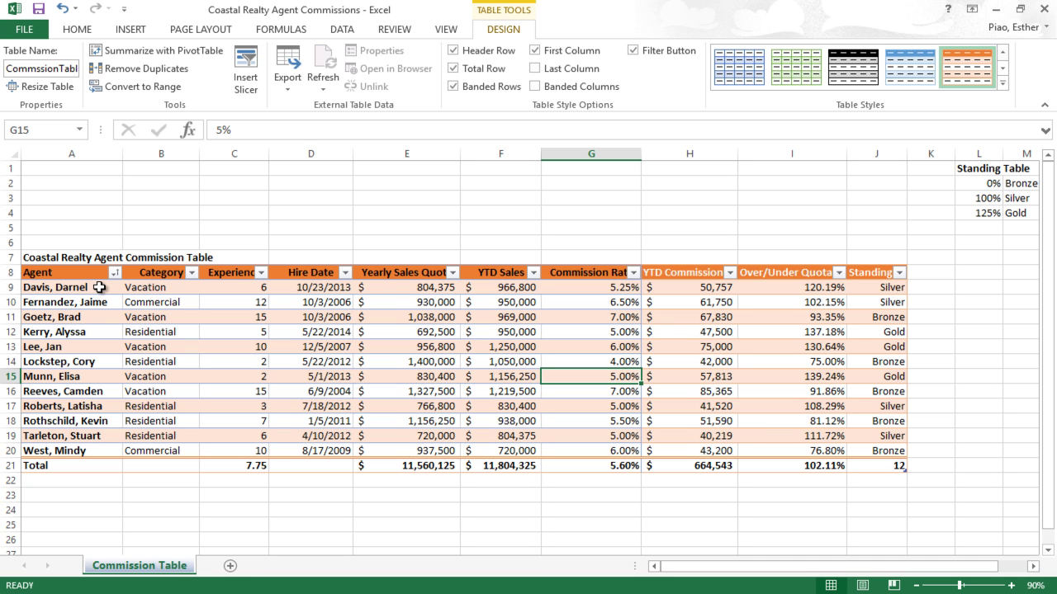
left_click(100, 299)
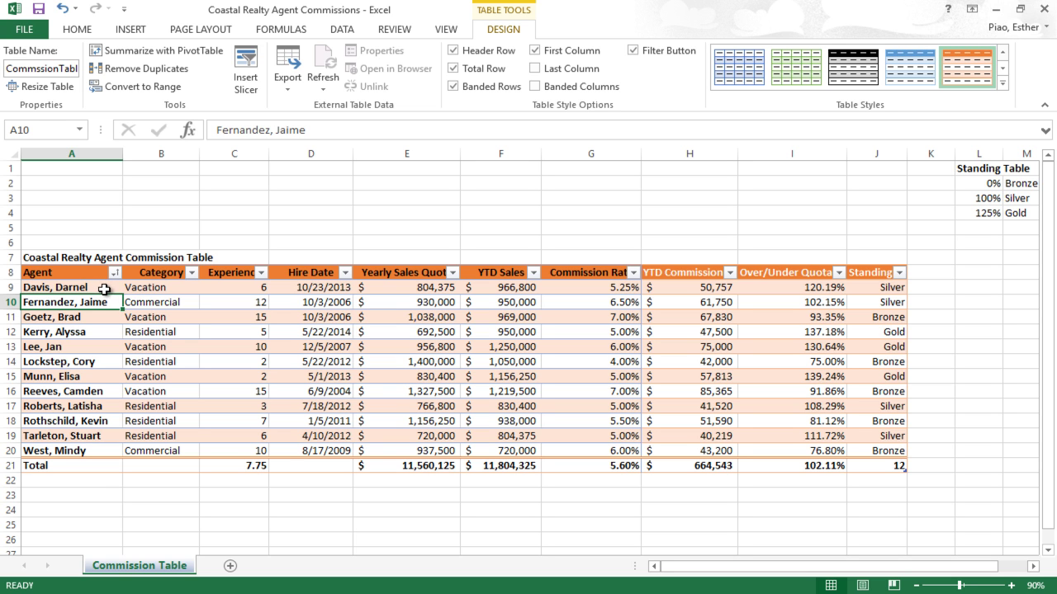
left_click(115, 272)
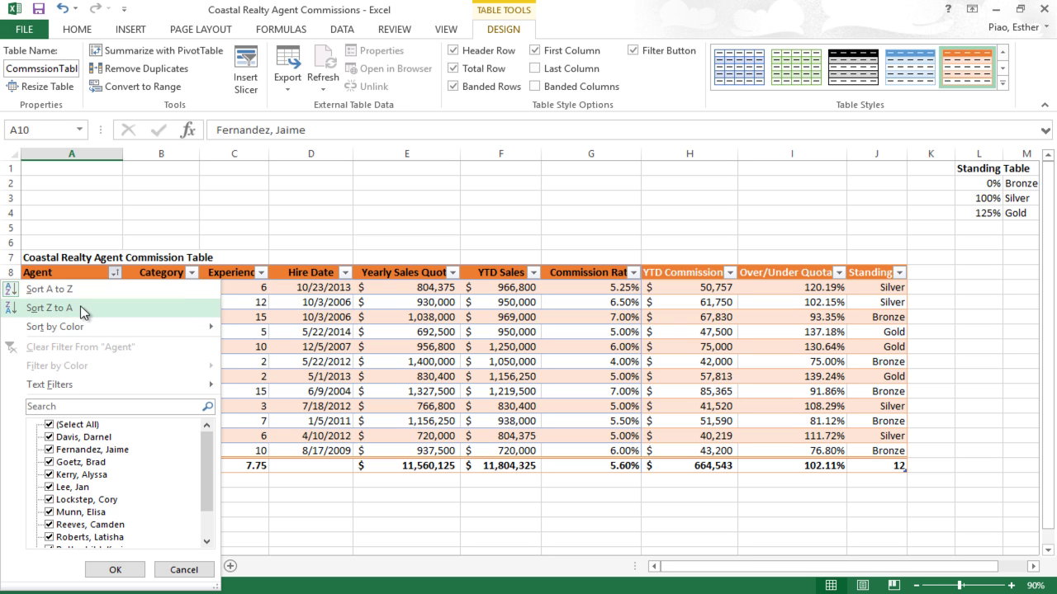
left_click(299, 280)
left_click(241, 318)
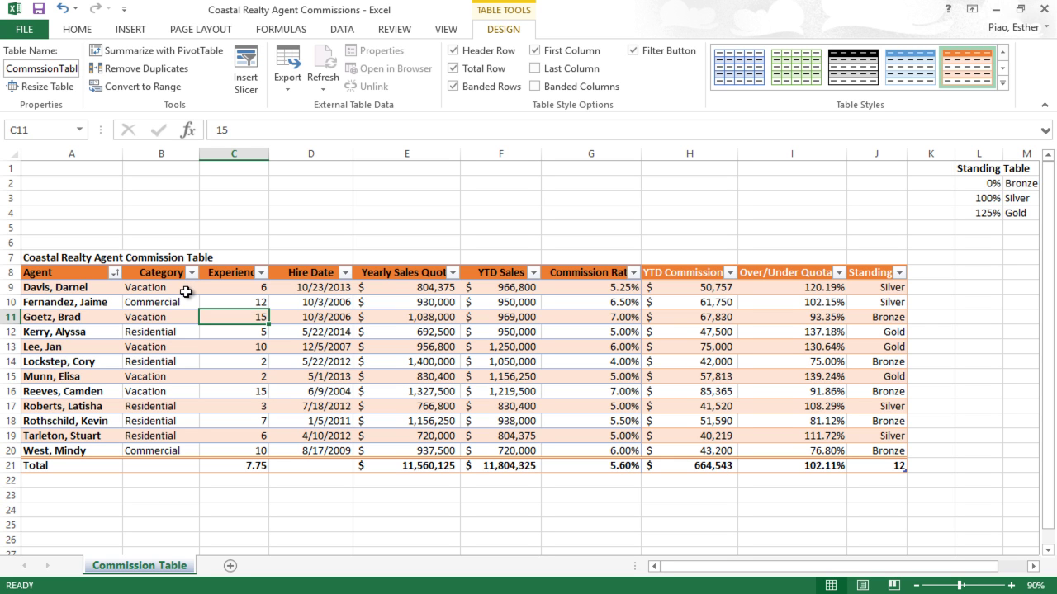
Step: Start a custom sort of the commission table with Category, A to Z, as the first level
left_click(185, 292)
left_click(167, 277)
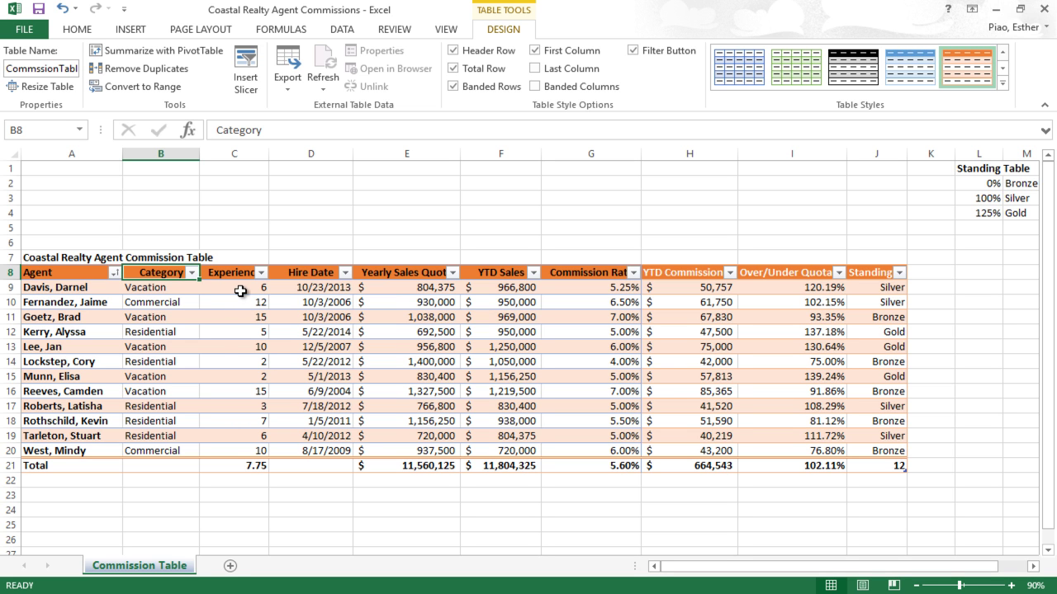
left_click(341, 30)
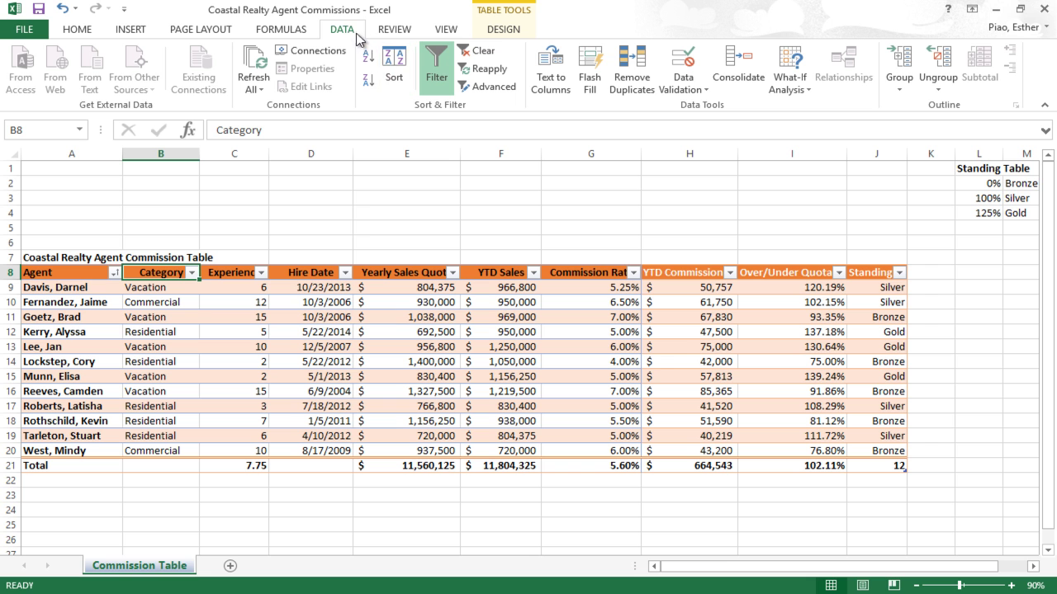
left_click(393, 74)
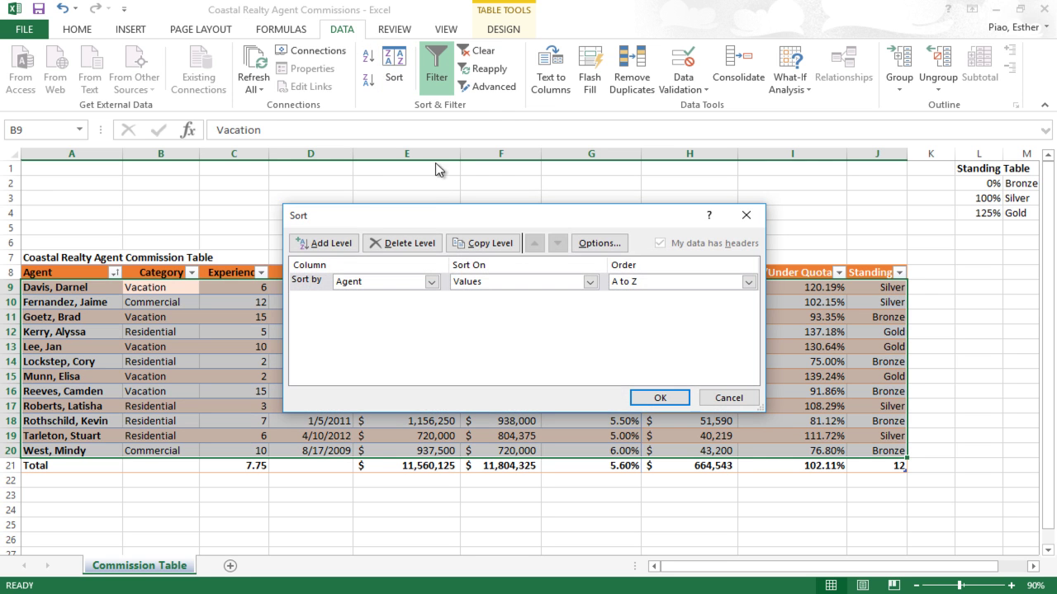
left_click_drag(435, 220, 429, 153)
left_click(425, 220)
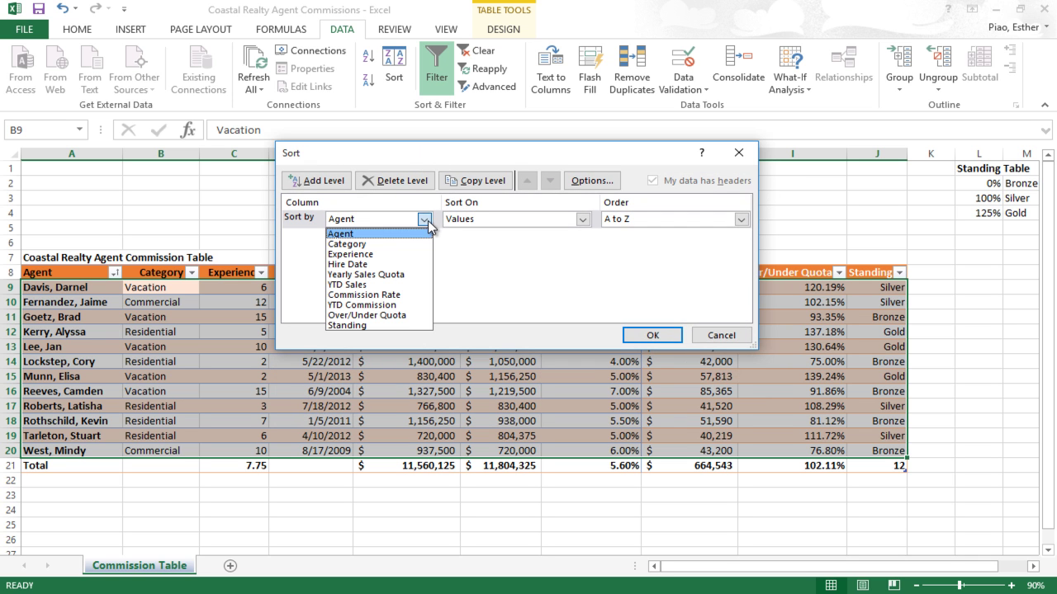
left_click(411, 244)
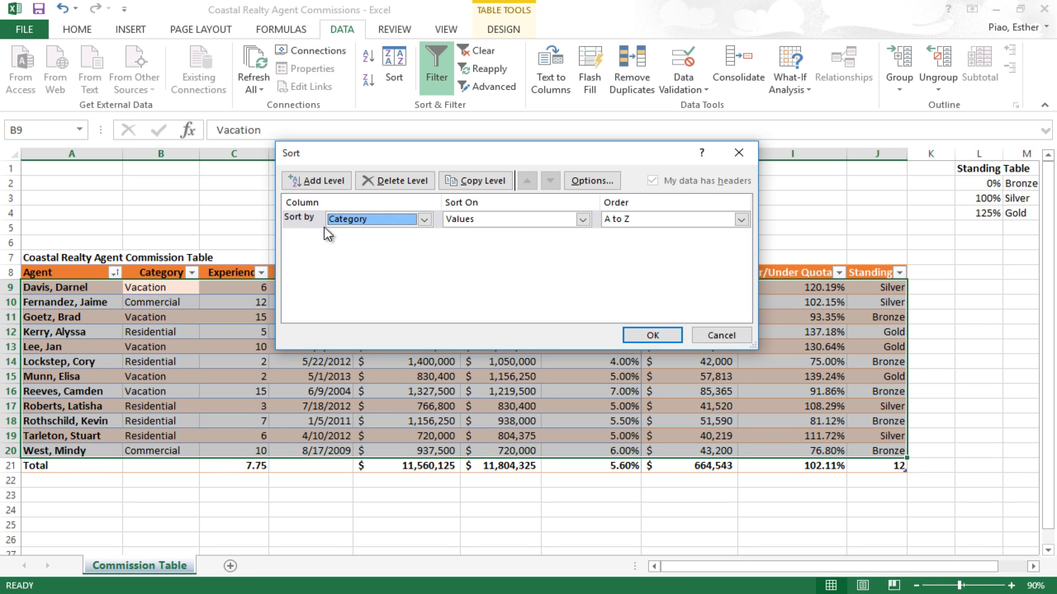
Step: Add a second sort level on Experience values from Largest to Smallest, apply the sort and check the Residential rows
left_click(335, 185)
left_click(382, 237)
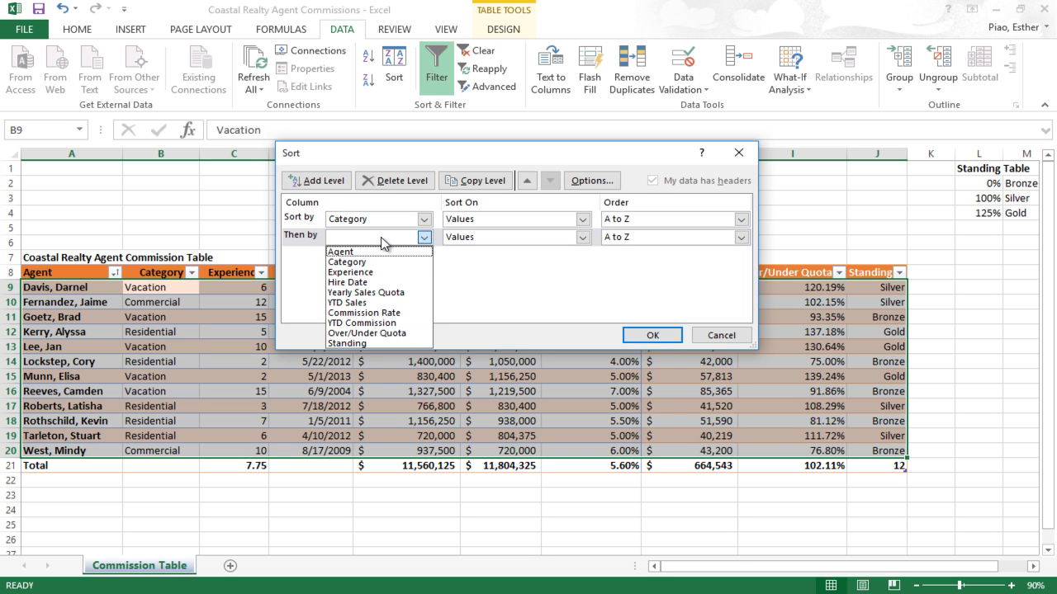
left_click(384, 272)
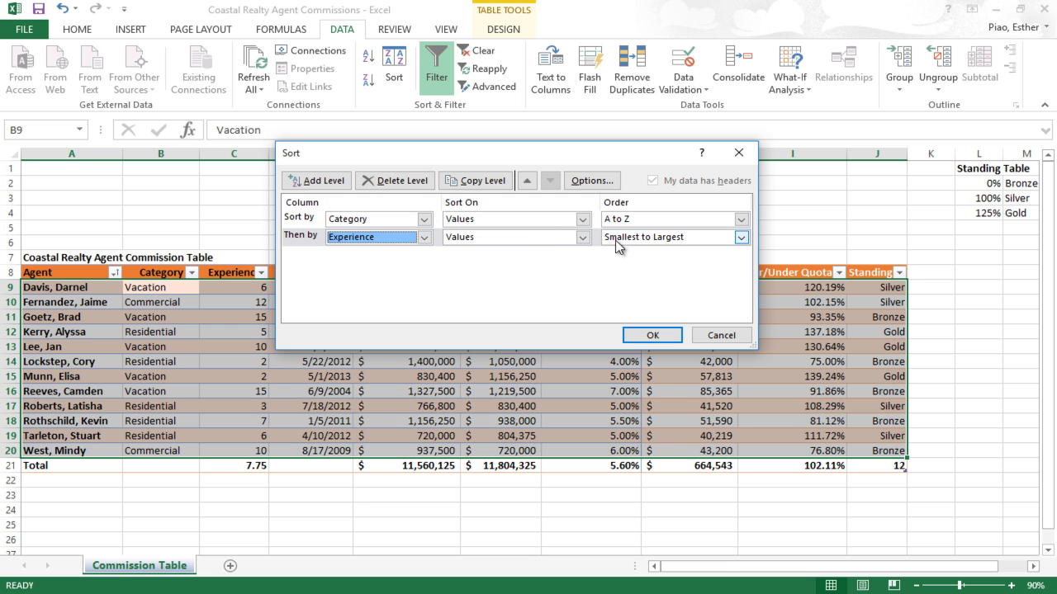
left_click(656, 241)
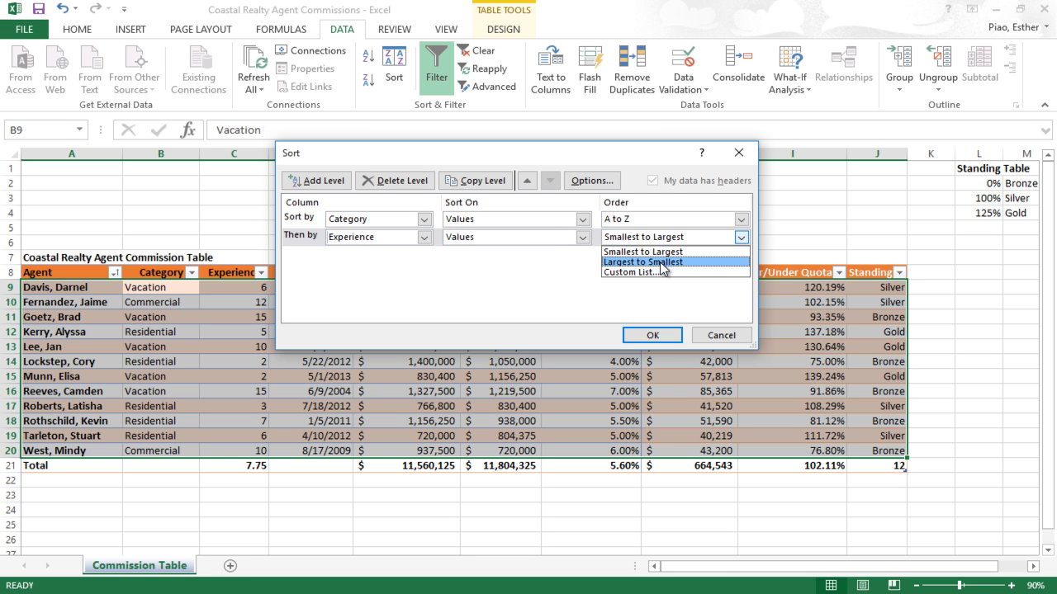
left_click(660, 263)
left_click(653, 333)
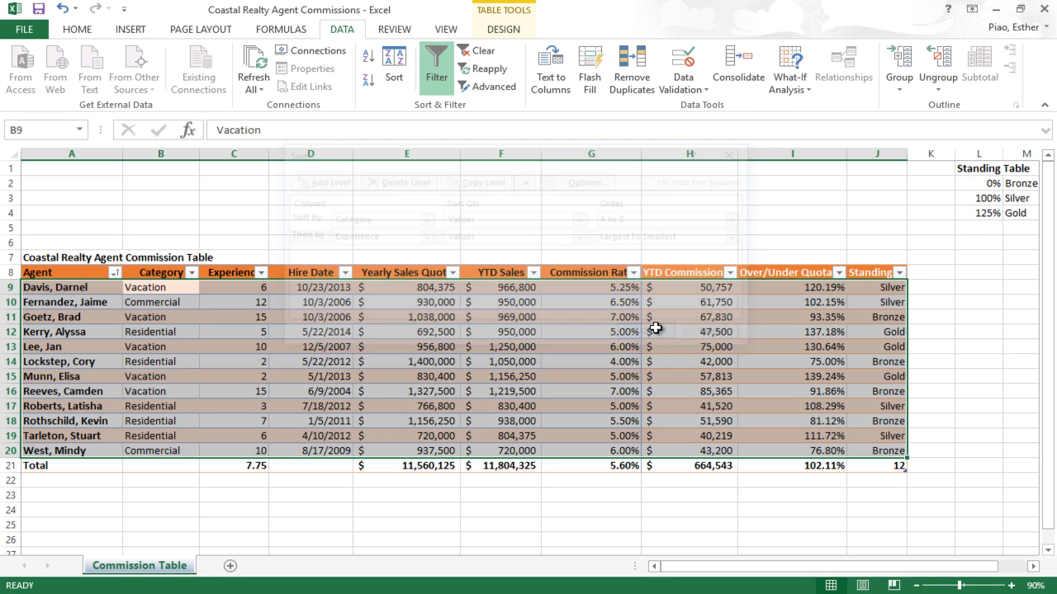
left_click(183, 290)
left_click_drag(184, 291, 191, 340)
left_click_drag(189, 378, 191, 378)
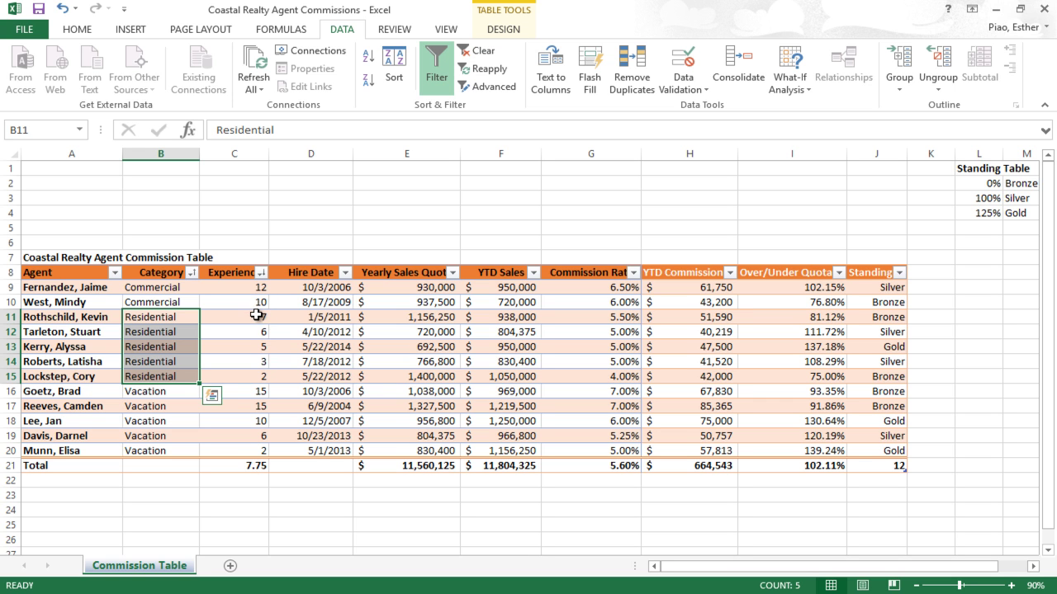
left_click(413, 388)
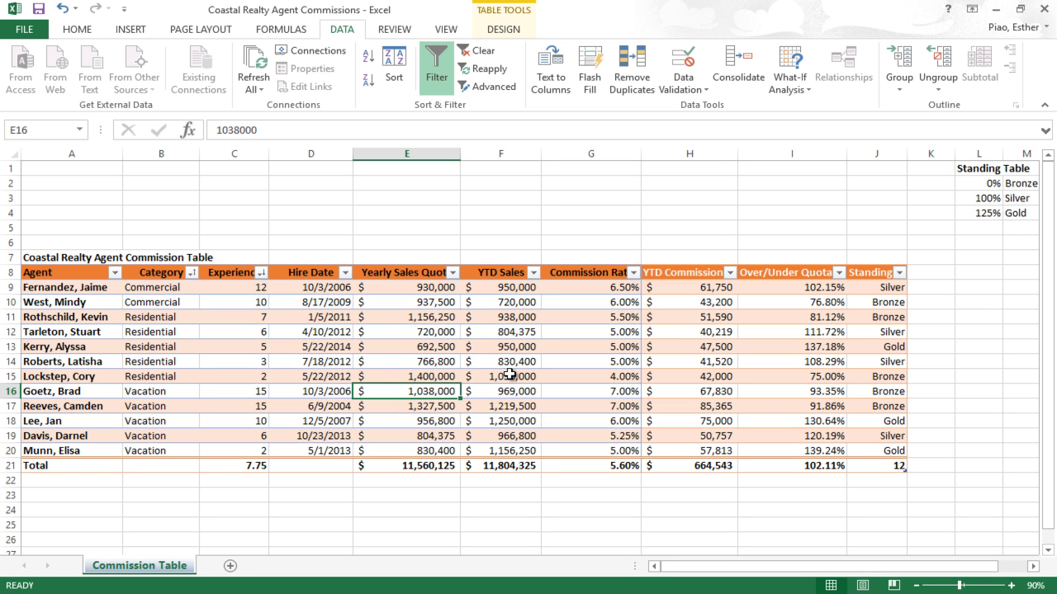
Step: Filter the Category column to only Residential agents
left_click(192, 273)
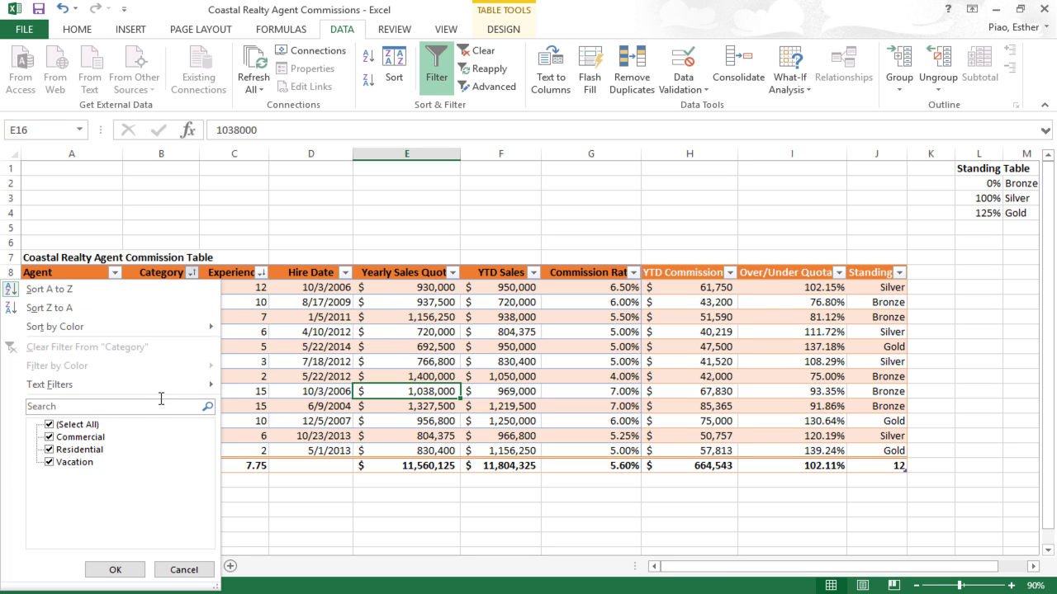
left_click(53, 426)
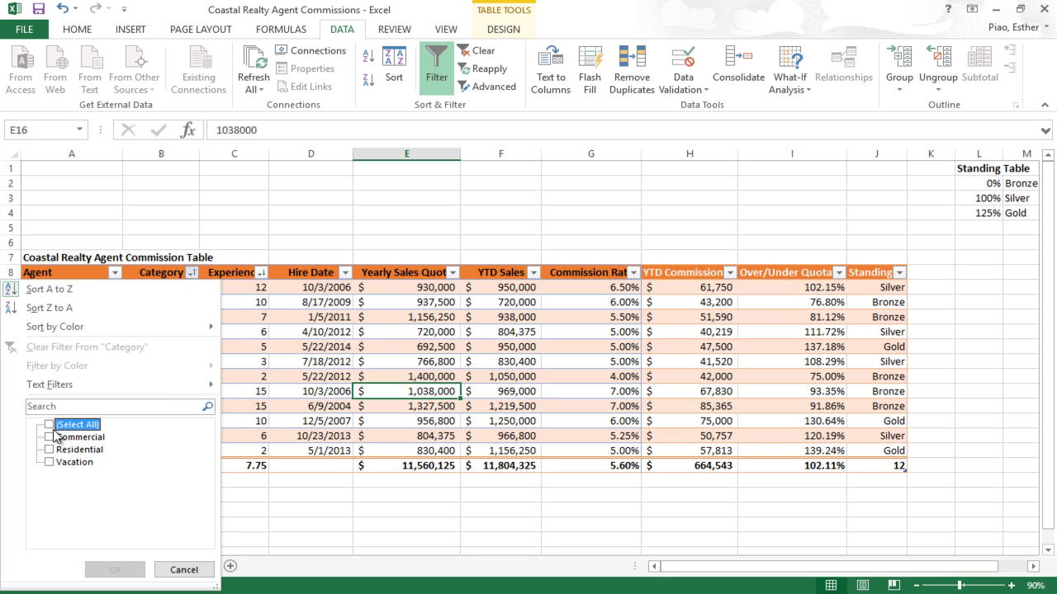
left_click(50, 450)
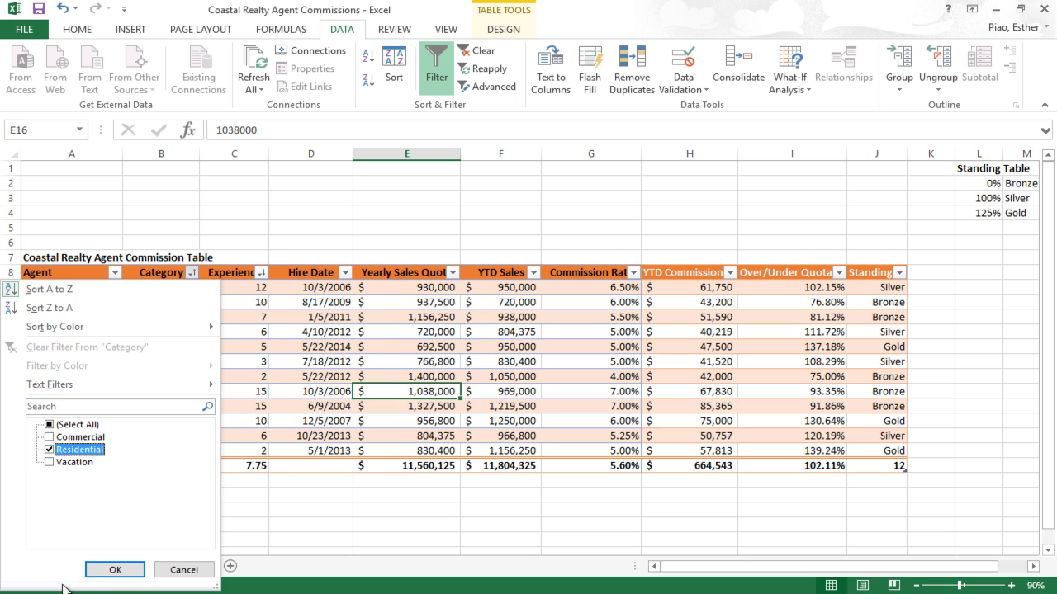
left_click(92, 569)
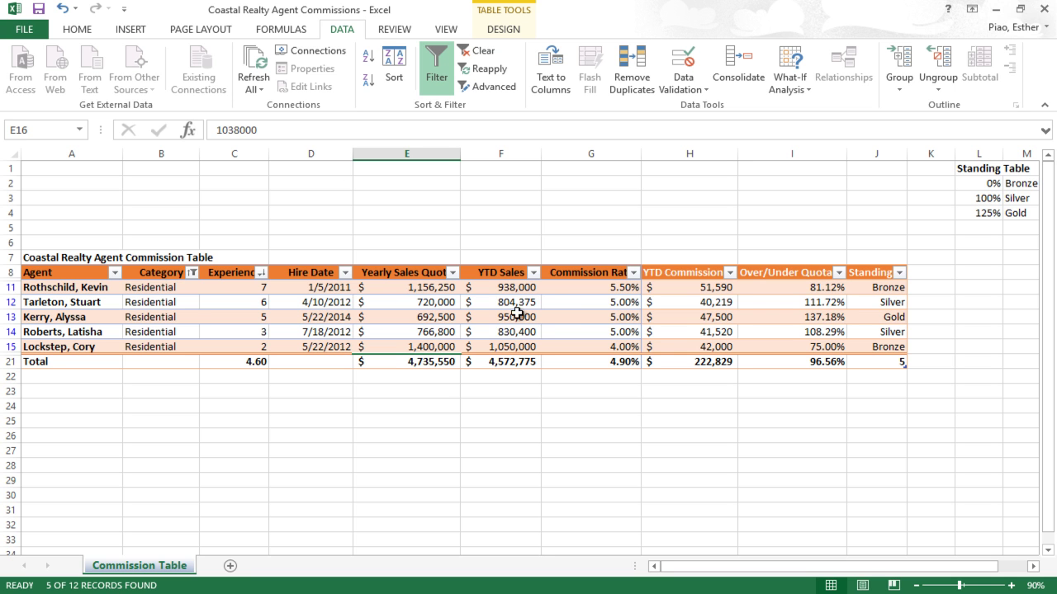
Step: Include Commercial and Vacation in the Category filter again alongside Residential
left_click(191, 276)
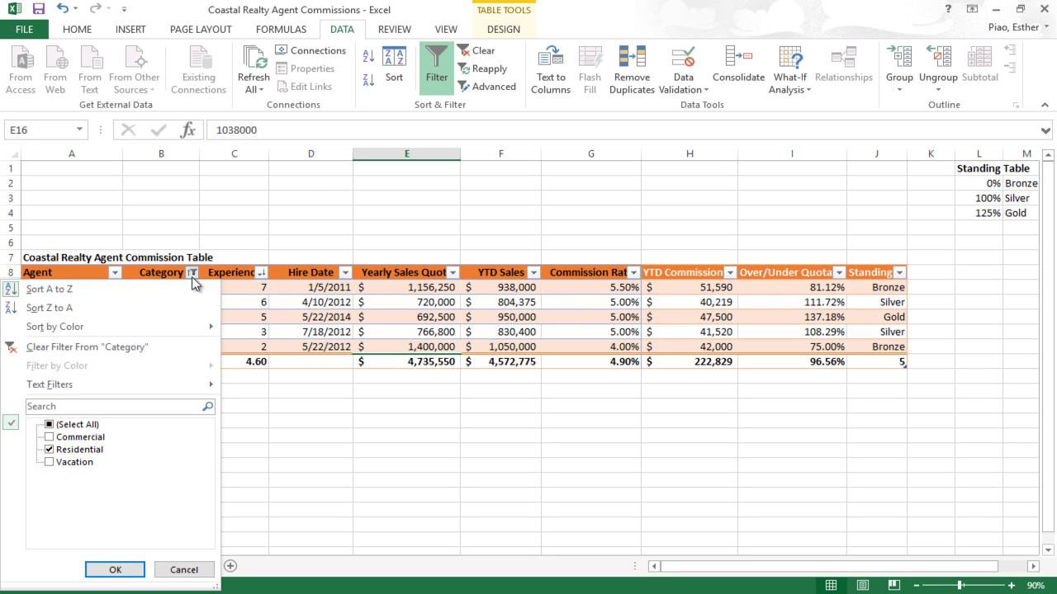
left_click(48, 440)
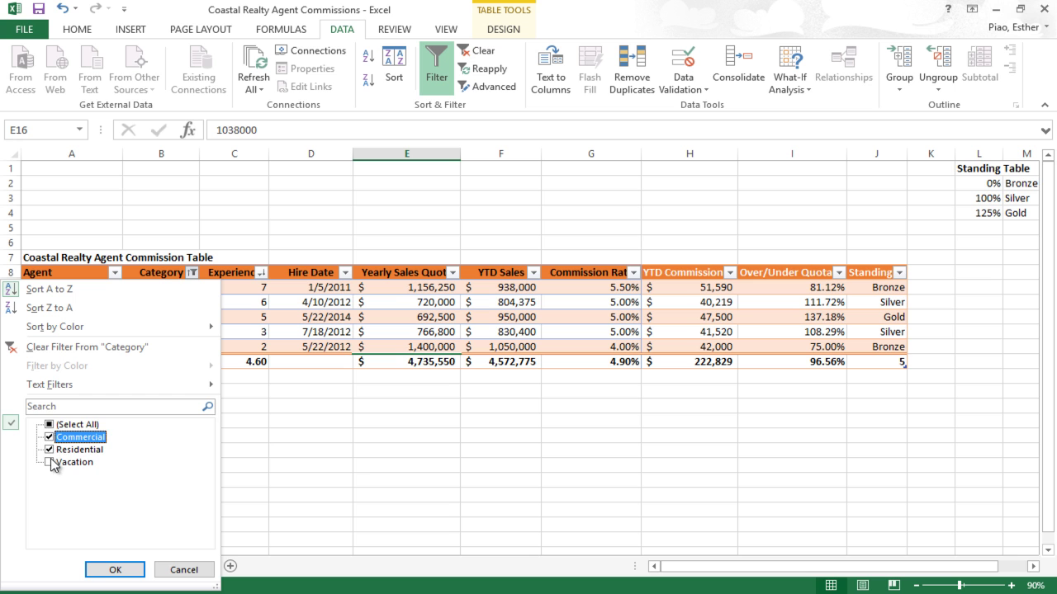
left_click(49, 462)
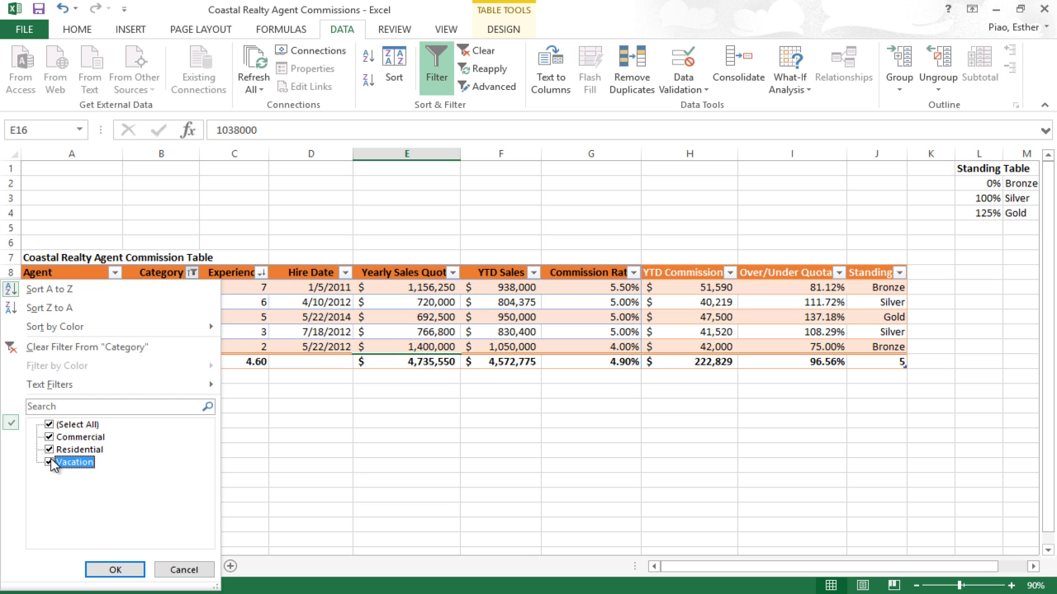
left_click(93, 576)
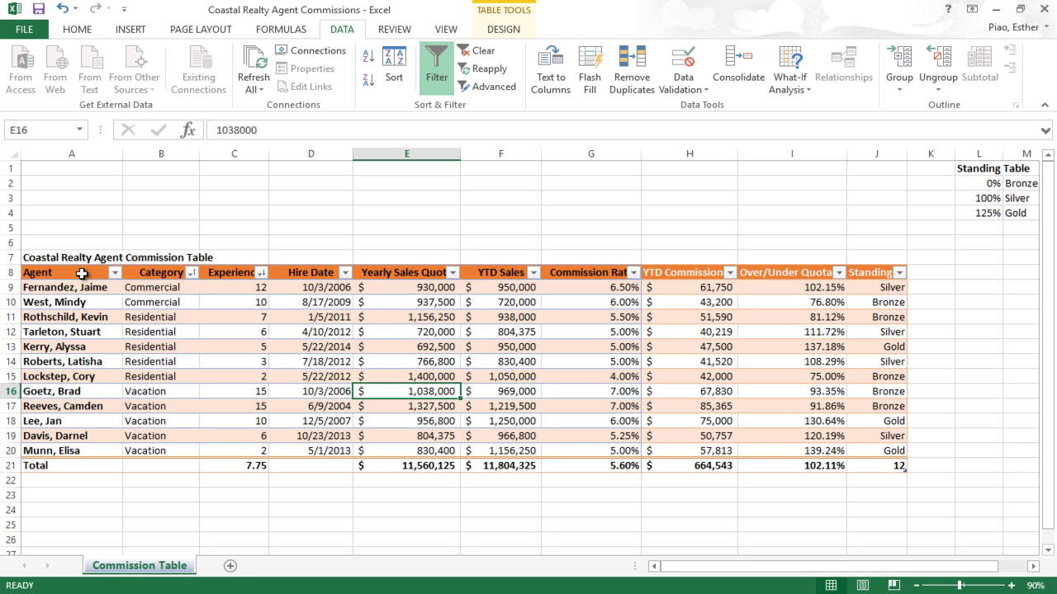
left_click(499, 89)
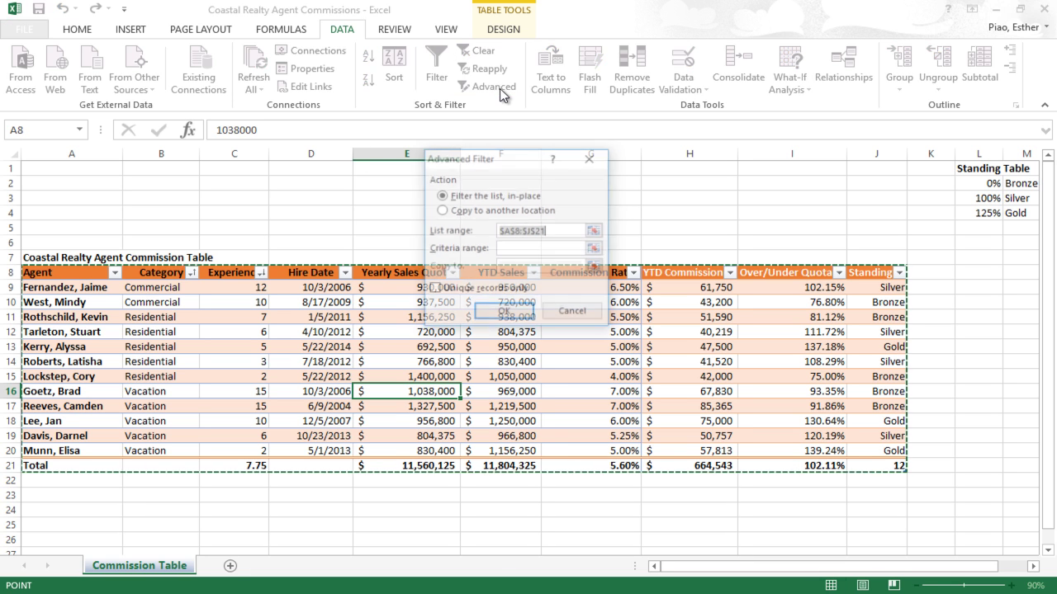
left_click_drag(495, 159, 425, 66)
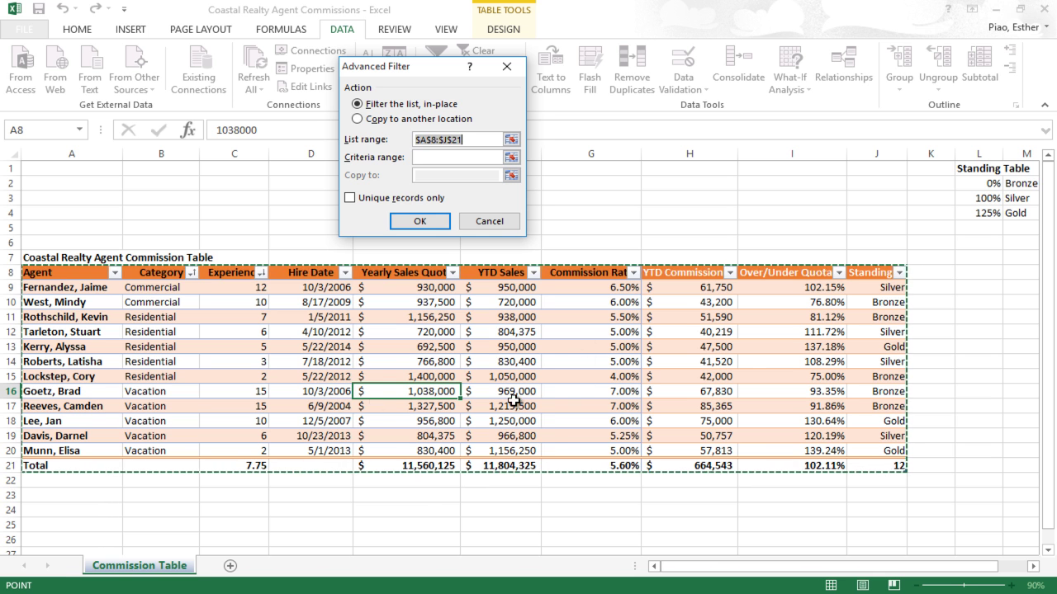
left_click(374, 119)
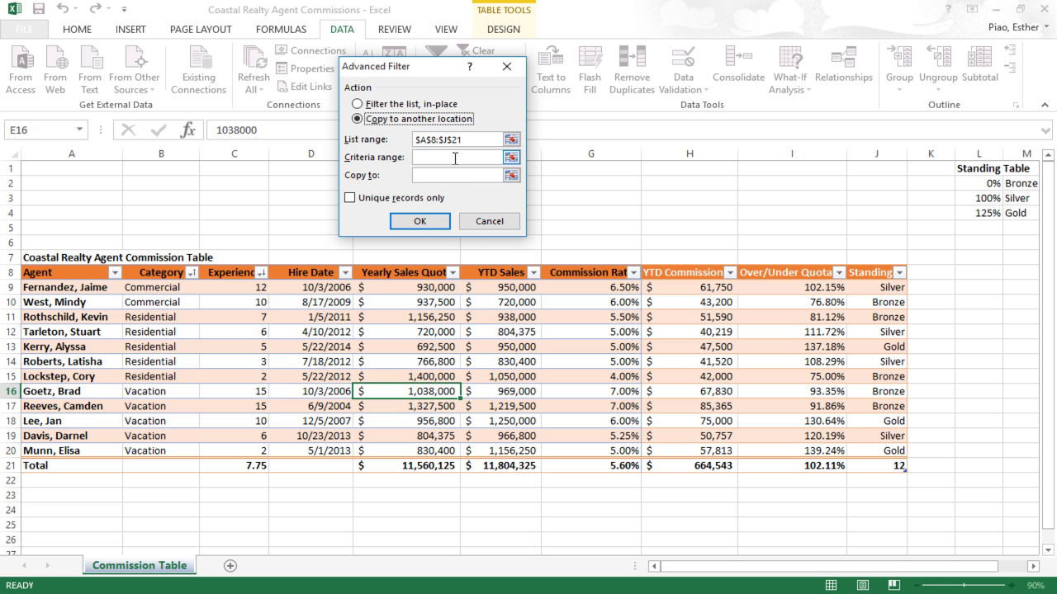
left_click(475, 219)
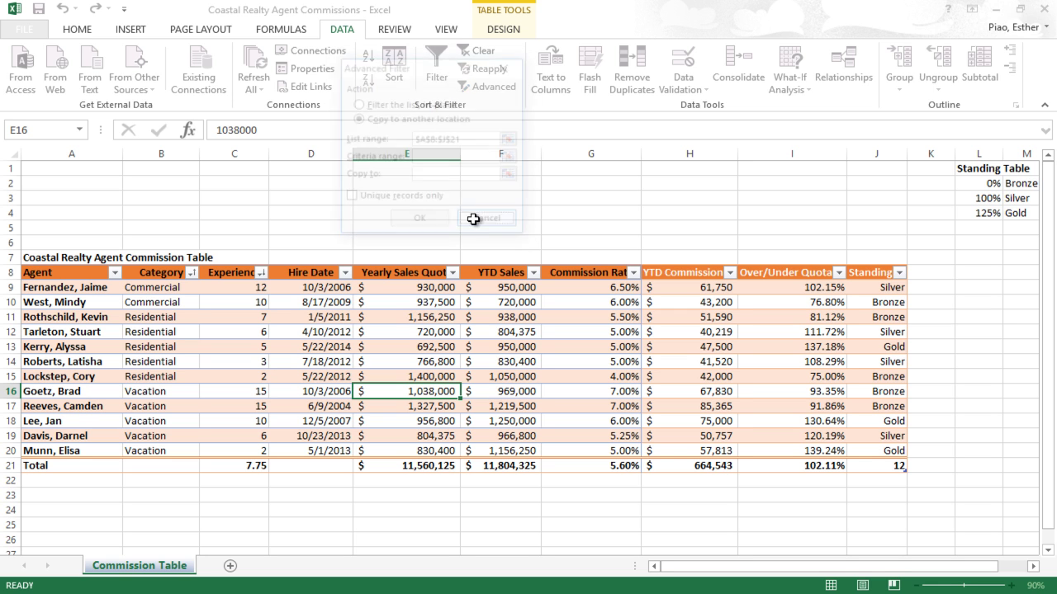
left_click(423, 318)
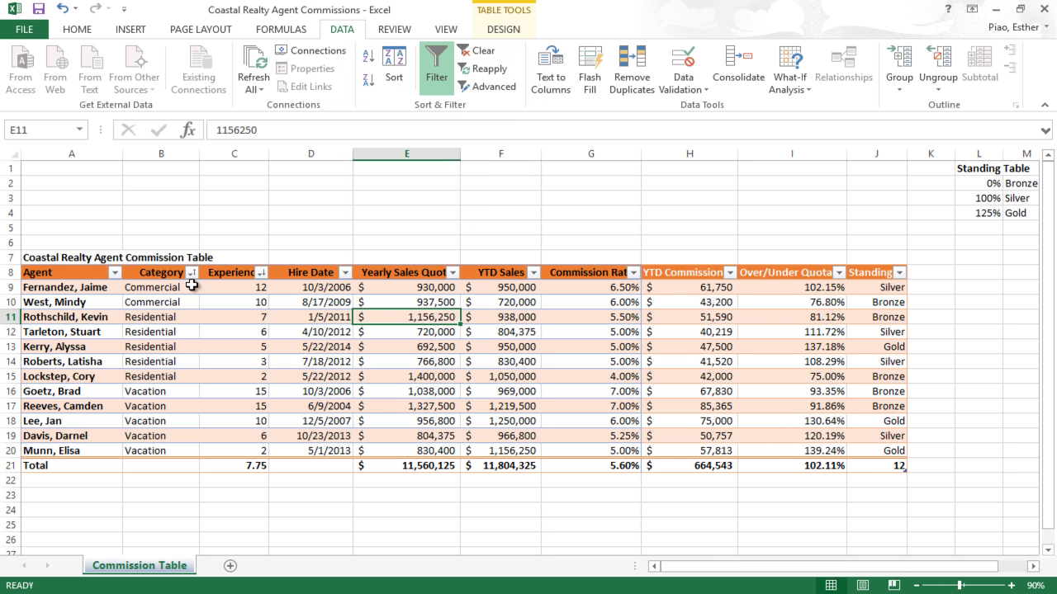
Step: Enter the label Criteria in cell A1 and the label Extracted Result Area in cell A24
left_click(107, 167)
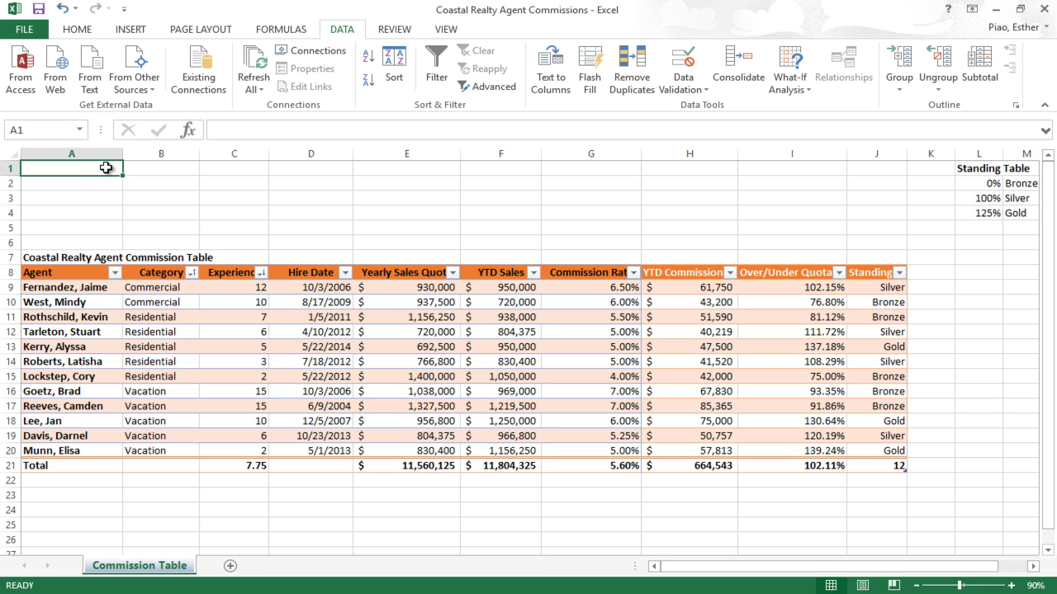
type("Criteria")
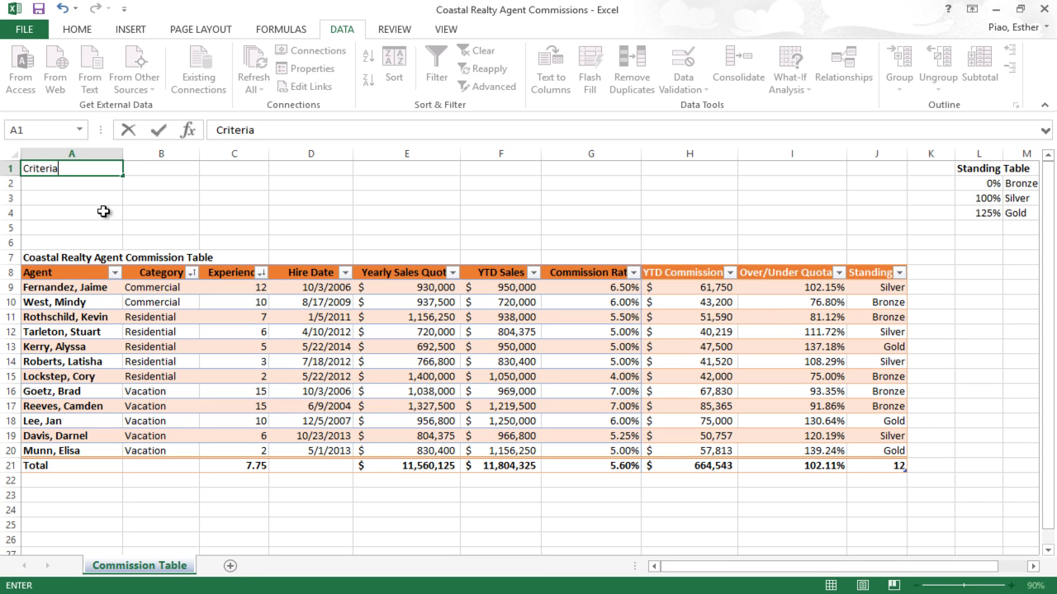
left_click(89, 185)
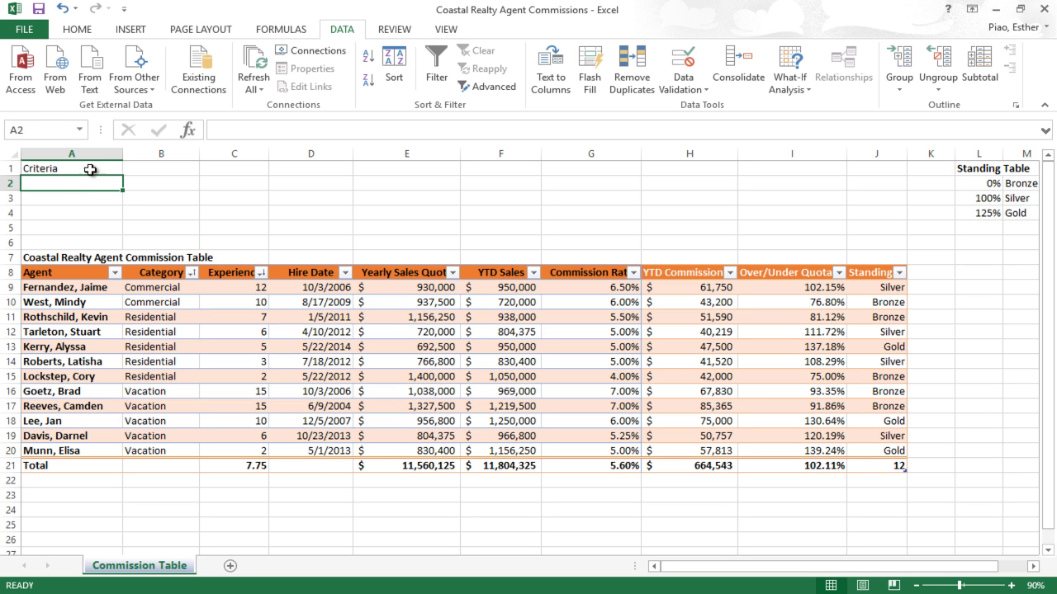
left_click(39, 511)
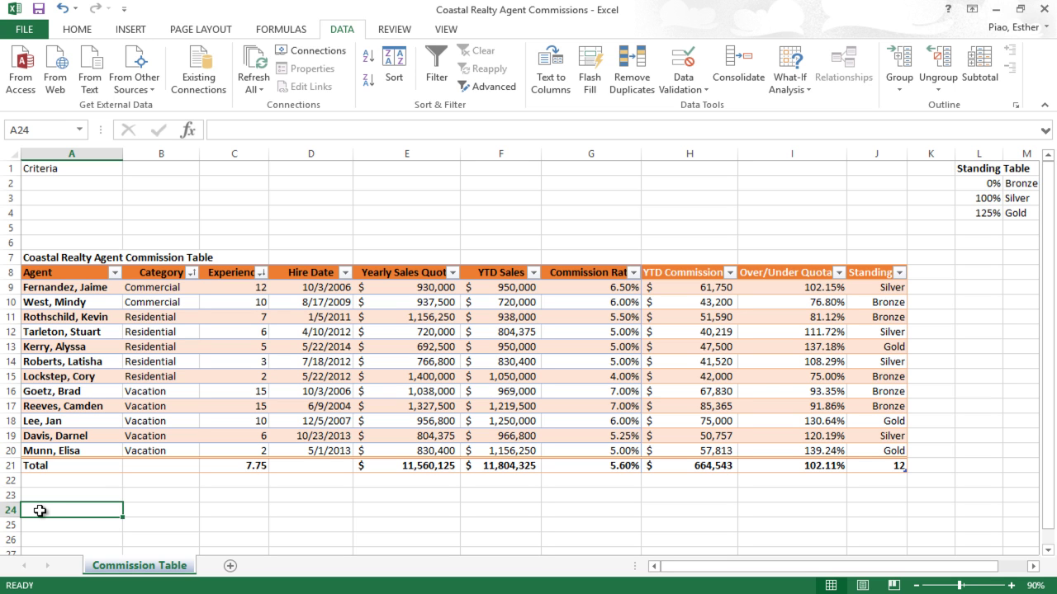
type("Extracted Result A")
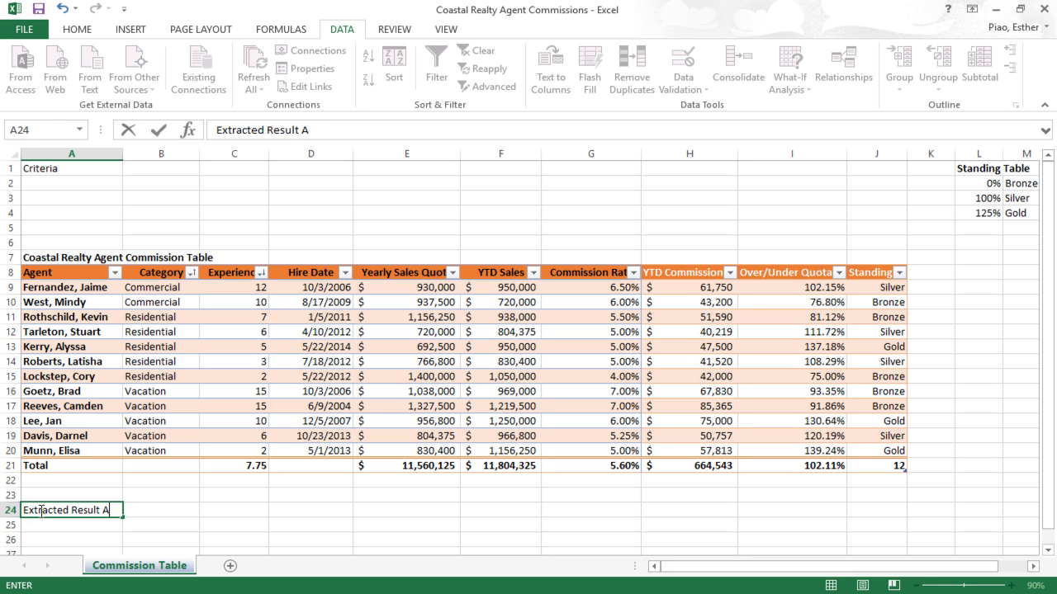
type("rea")
key("Return")
Step: Extend the label in cell A1 to read Criteria Area
double_click(63, 171)
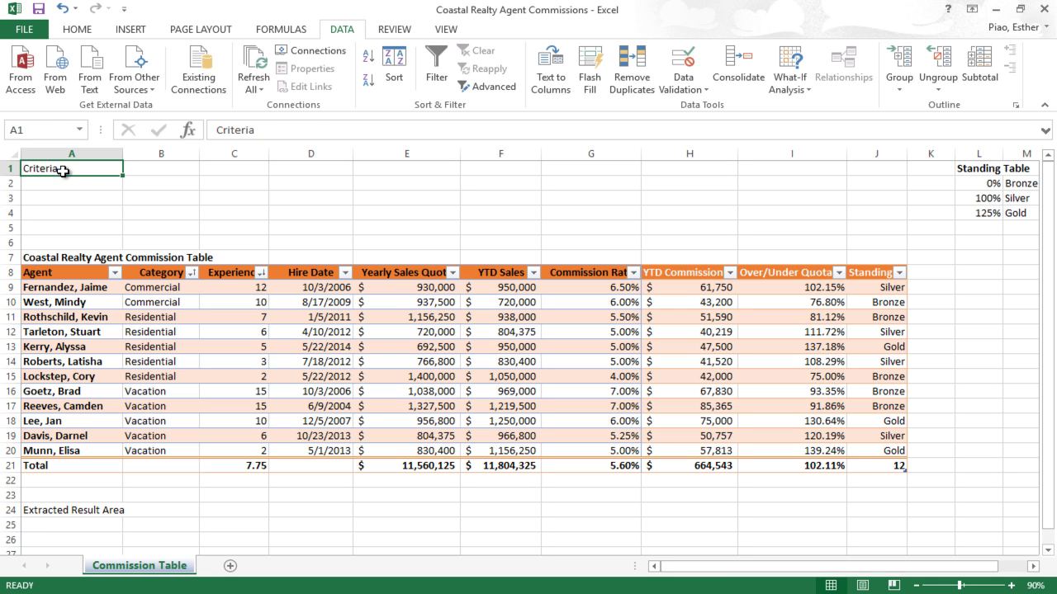
type("a")
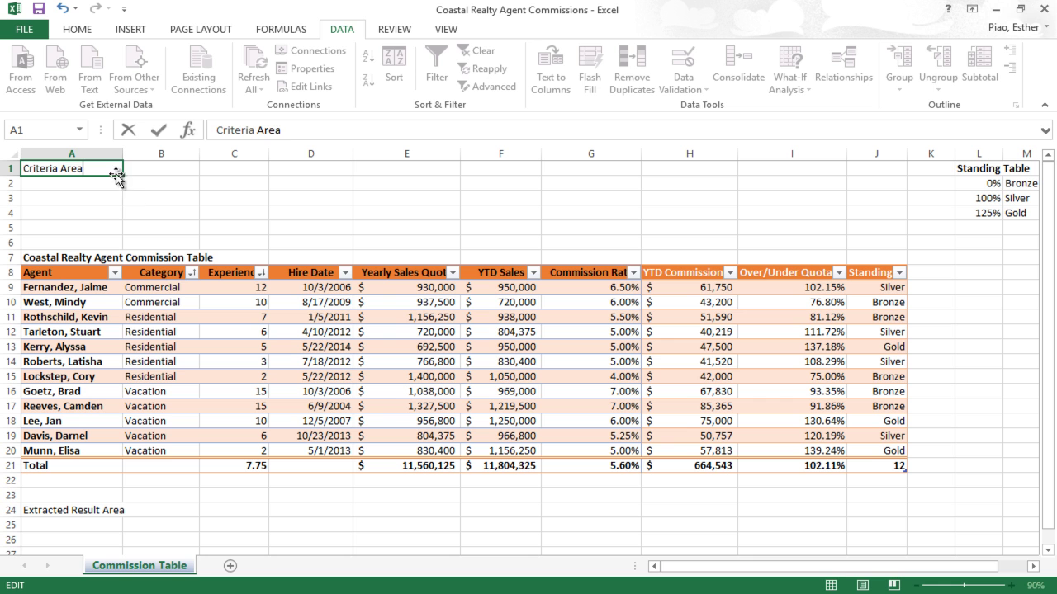
left_click(134, 196)
Step: Copy the commission table's header row and first record into the criteria area, starting at cell A2
left_click(113, 181)
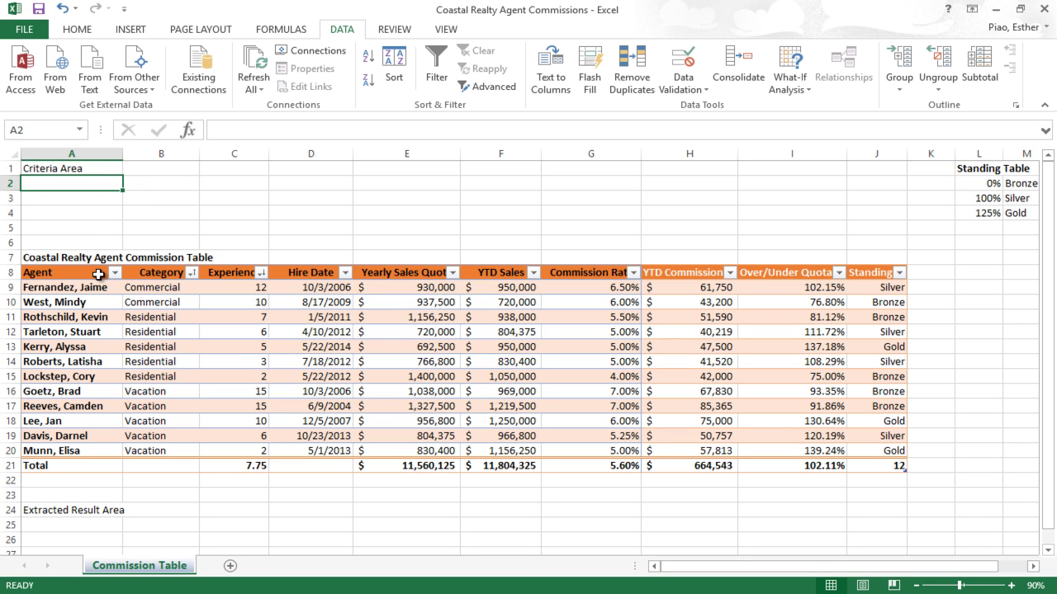
left_click(98, 274)
left_click_drag(98, 275, 865, 286)
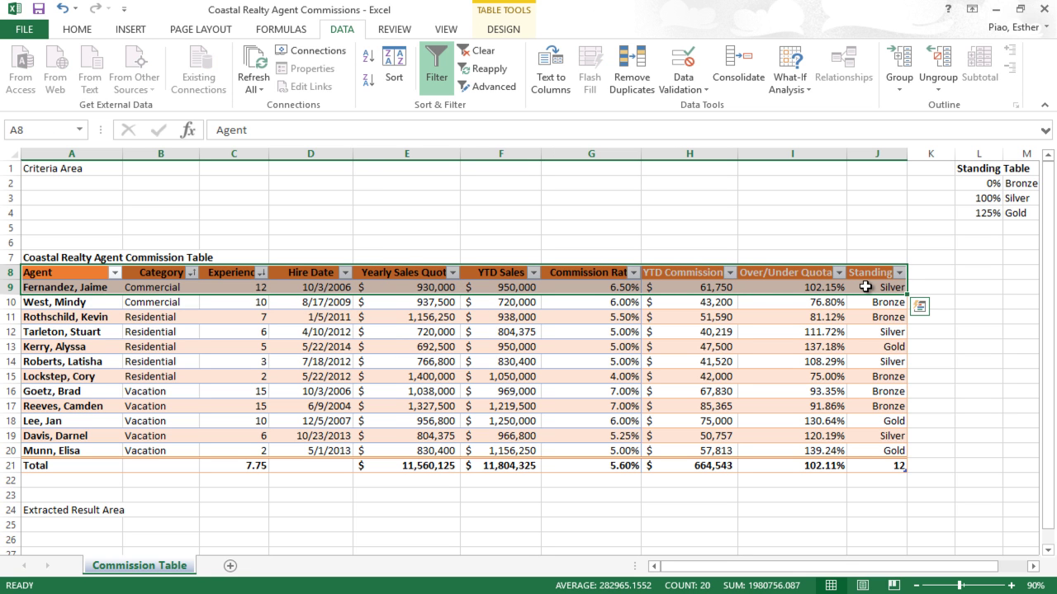
key("ctrl+c")
left_click(108, 184)
key("ctrl+v")
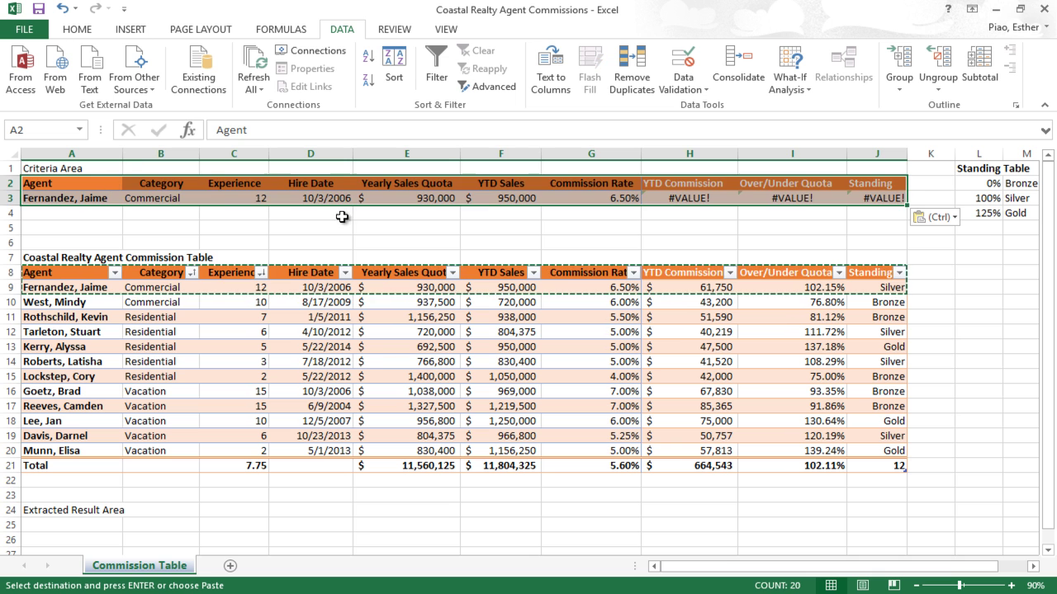
Step: Clear the contents of the copied record in A3:J3, keeping only the headers in the criteria area
left_click(861, 225)
left_click_drag(881, 199, 707, 202)
left_click(674, 223)
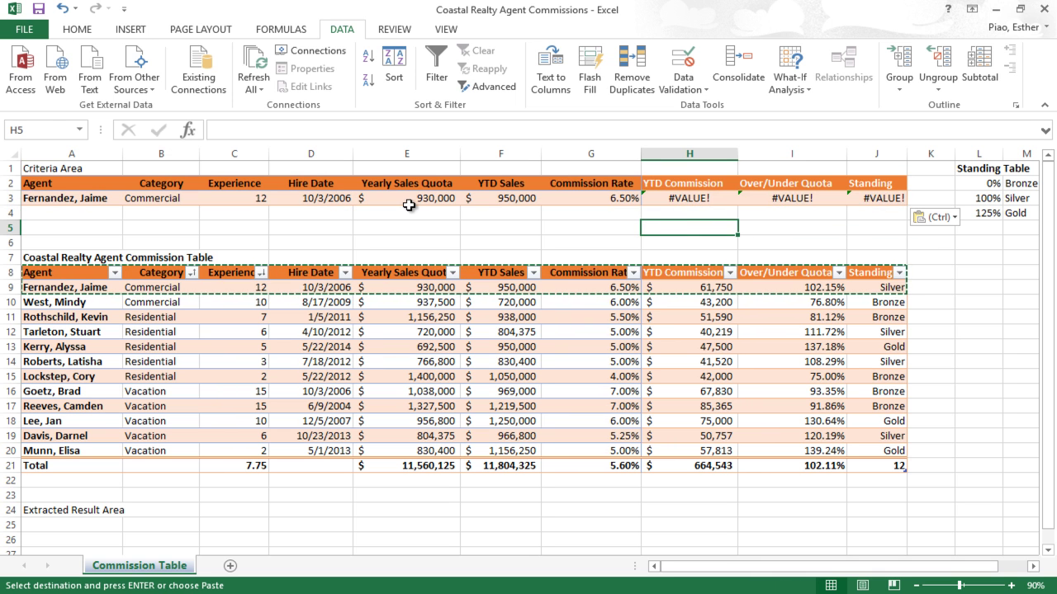
left_click_drag(86, 184, 60, 195)
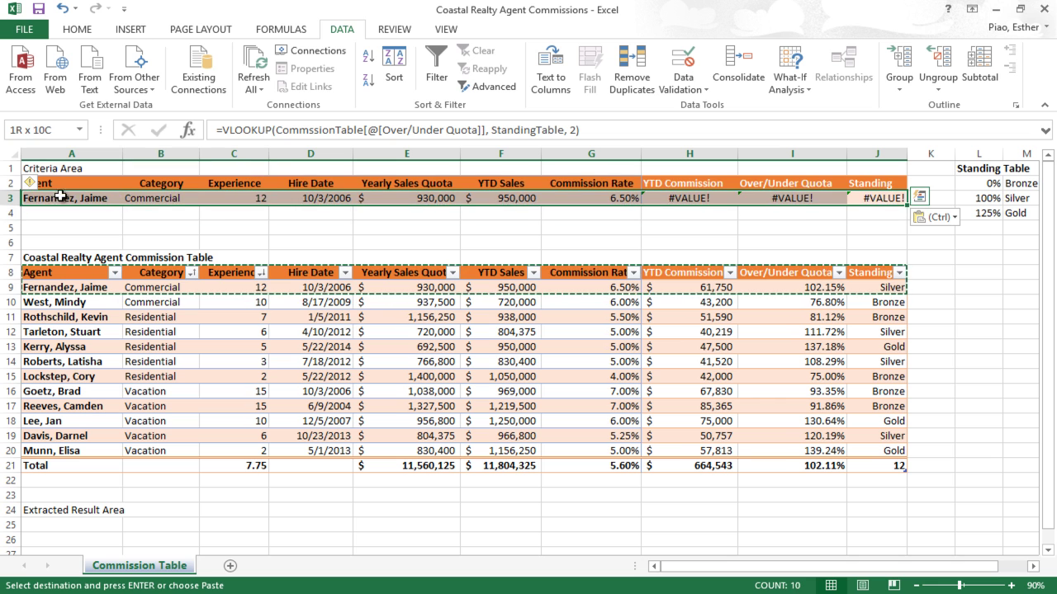
key("Delete")
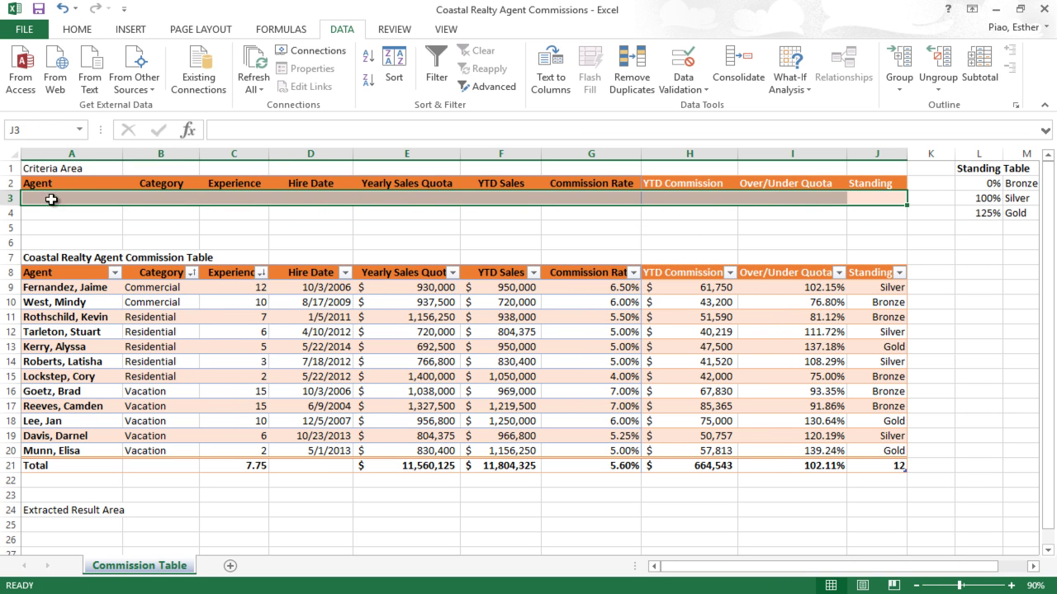
left_click(146, 216)
Step: Enter Residential as the Category criterion in cell B3
left_click(165, 197)
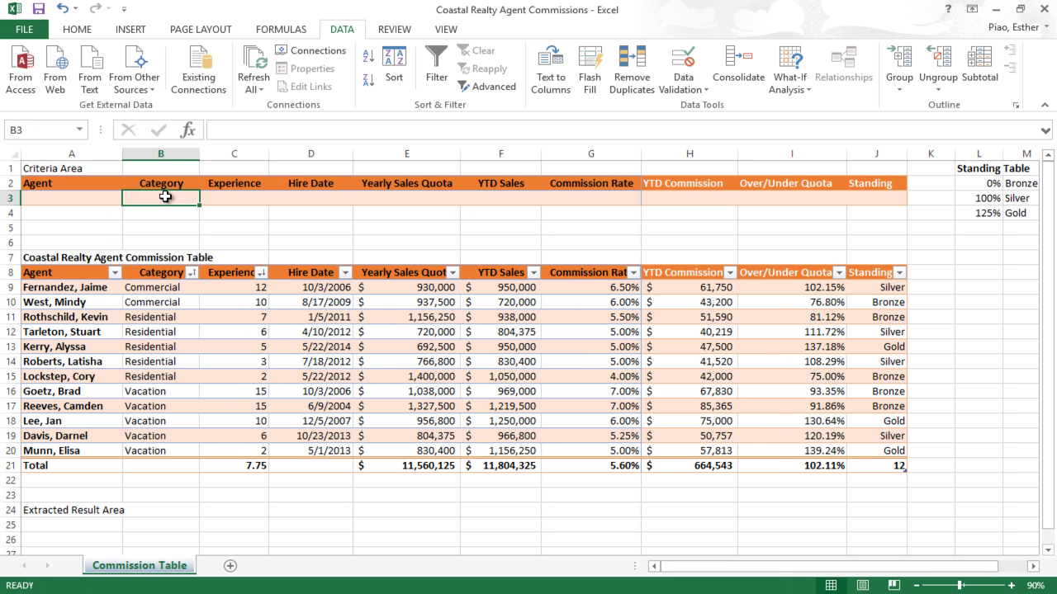
left_click(73, 183)
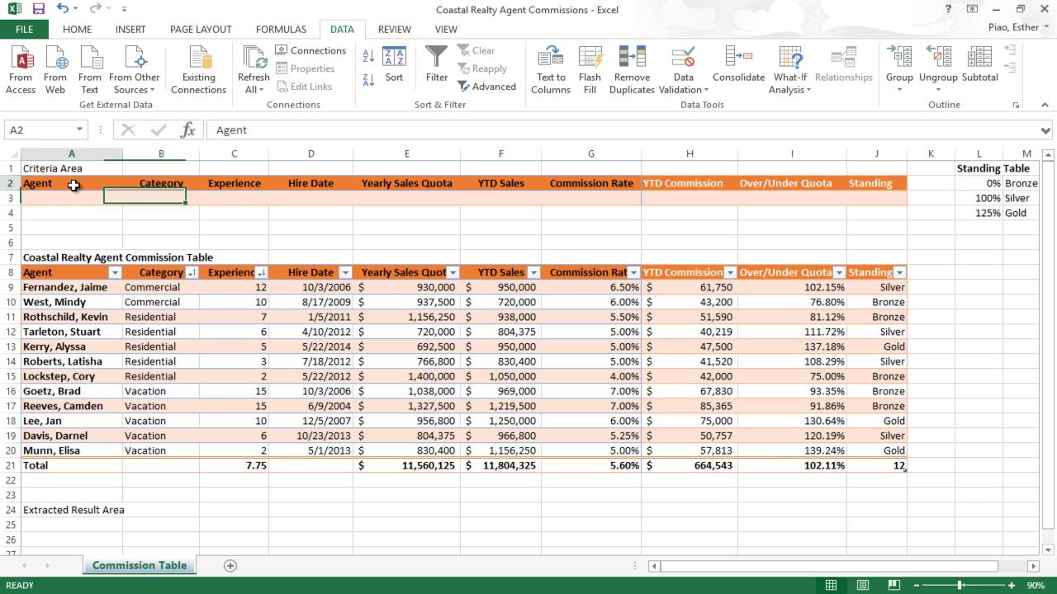
left_click(149, 199)
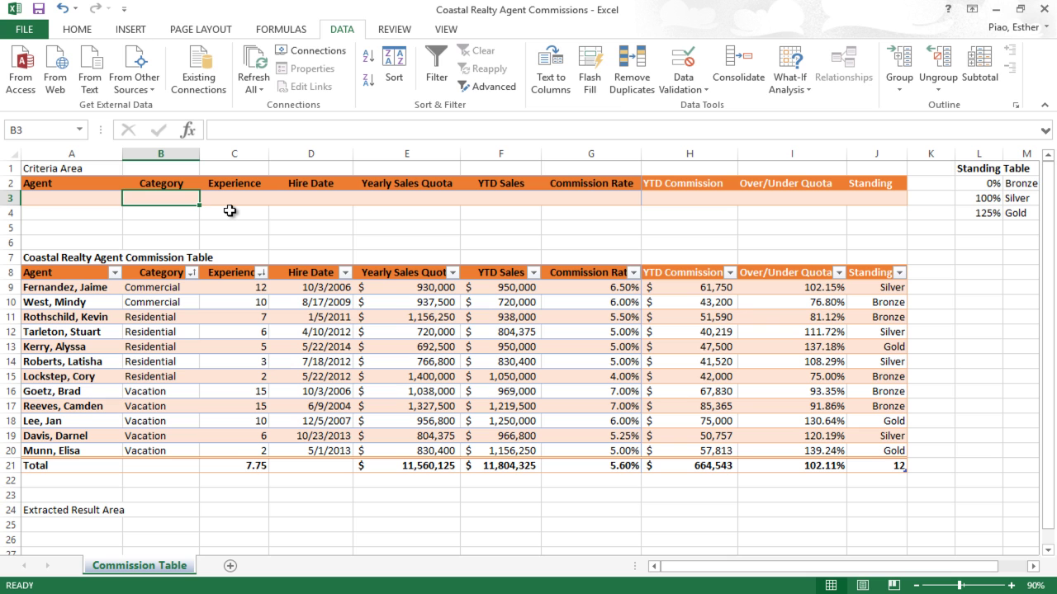
type("Residential")
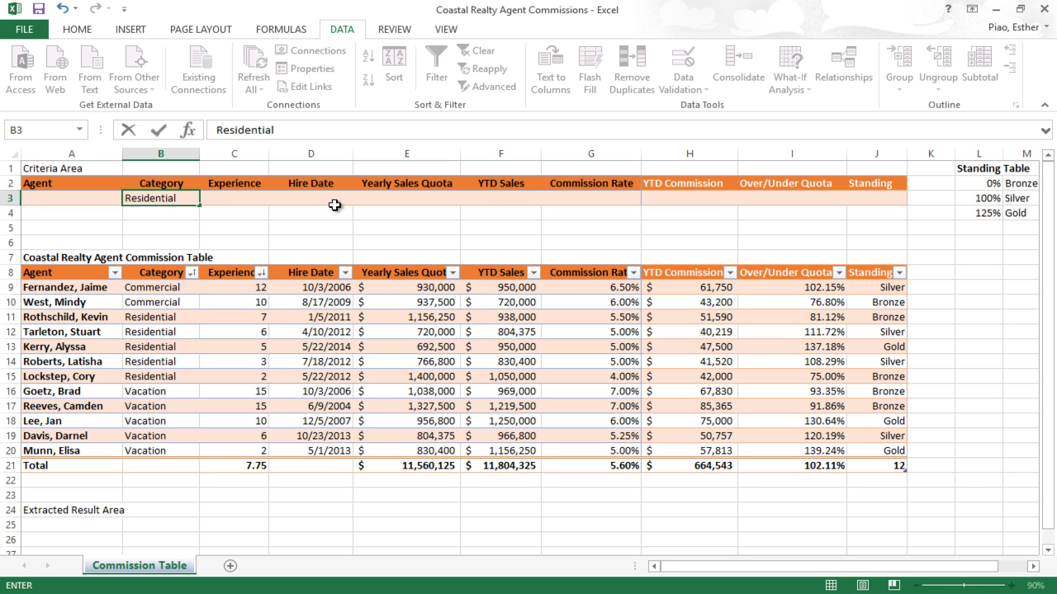
Step: Enter >=1.1 as the Over/Under Quota criterion in cell I3 and check both criteria
left_click(248, 199)
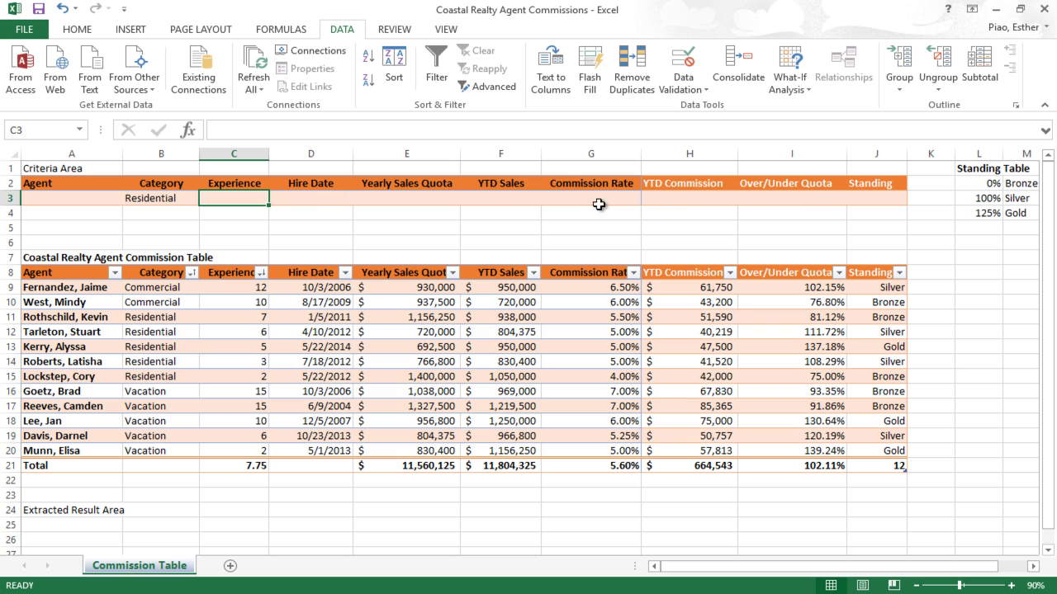
left_click(871, 198)
left_click(825, 199)
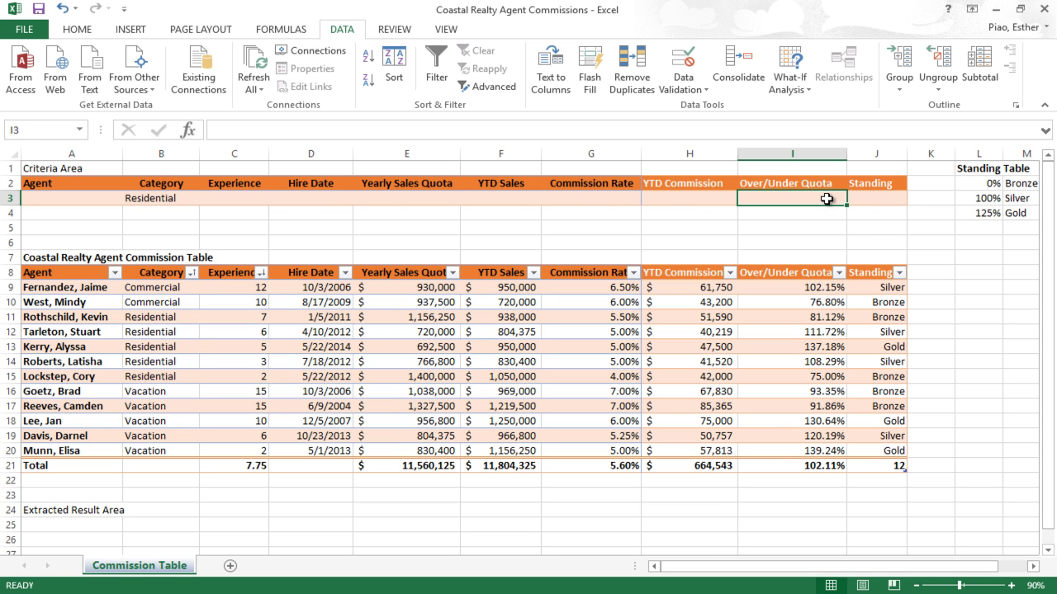
type(">")
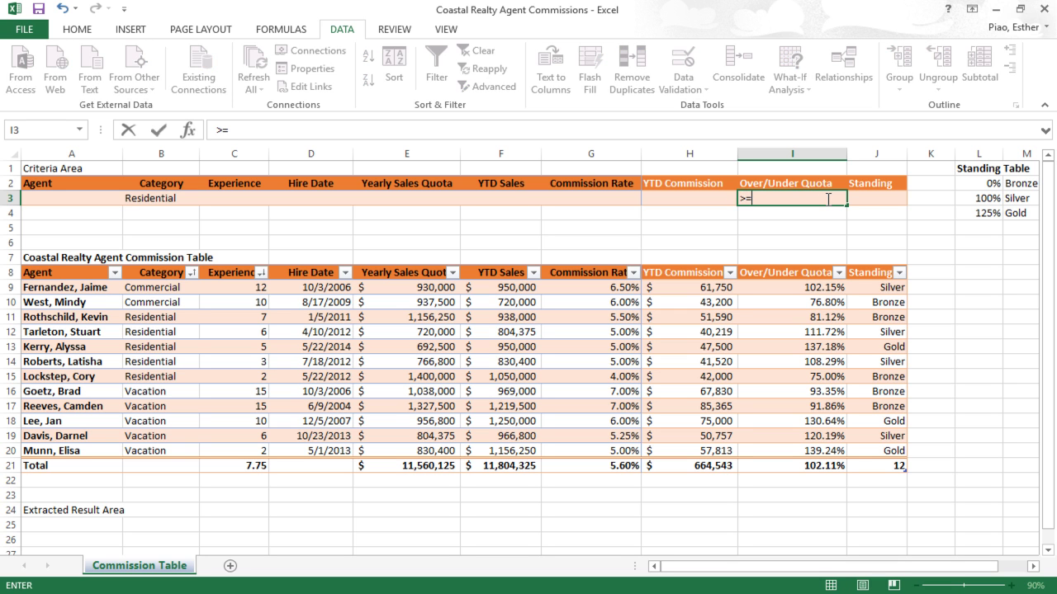
type("=1.1")
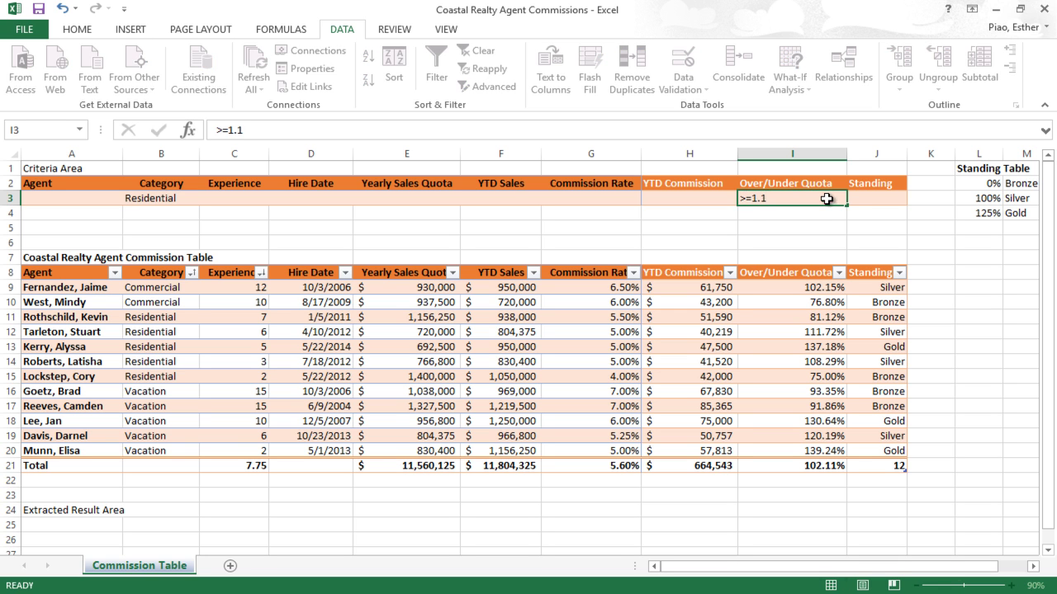
key("Return")
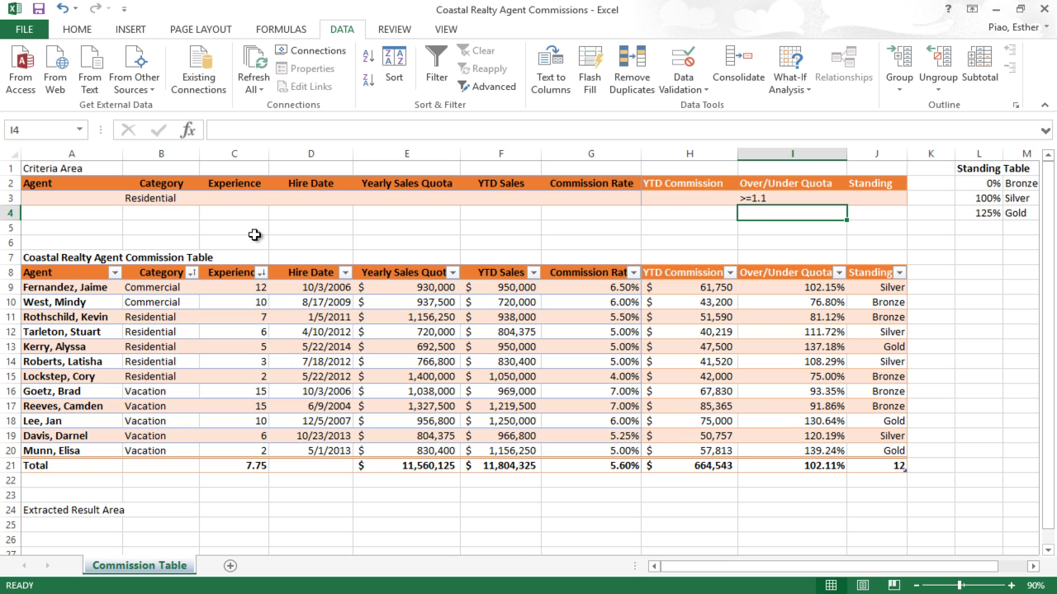
left_click(177, 199)
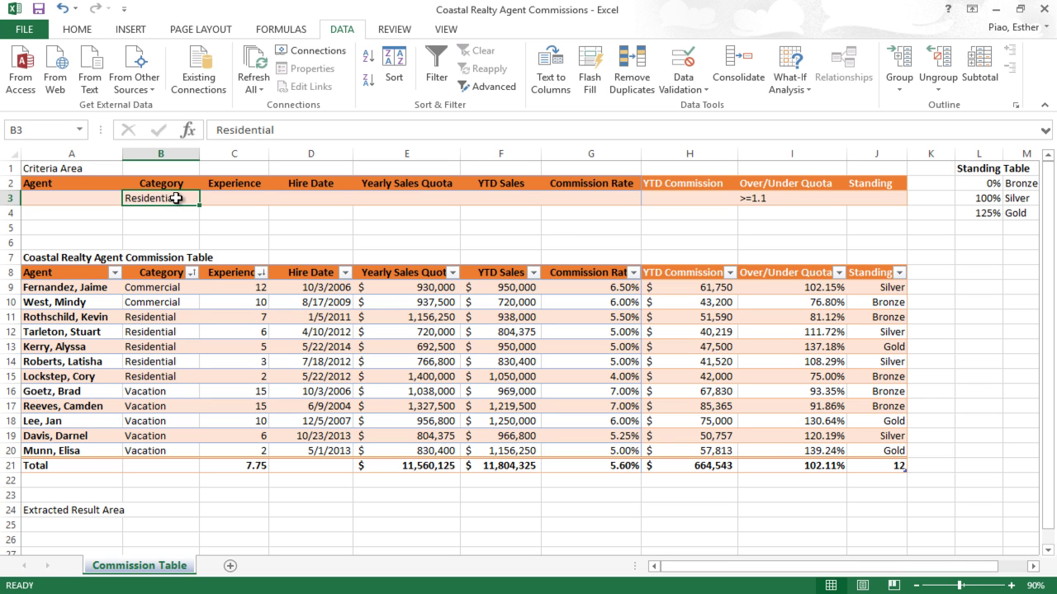
left_click(776, 199)
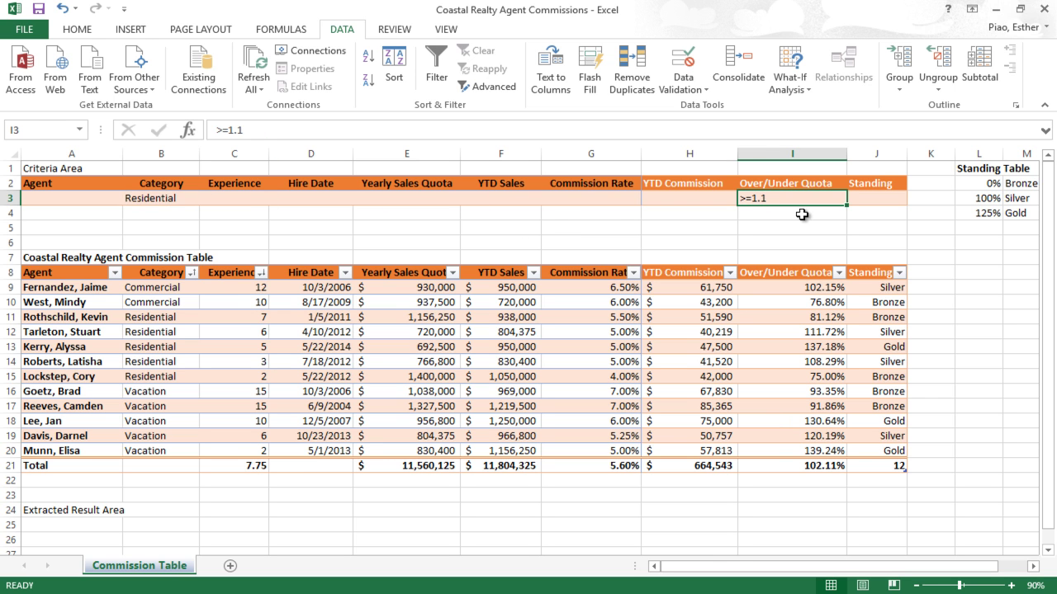
Step: Start an advanced filter on the commission table range A8:J20, set to copy the results to another location
left_click(104, 315)
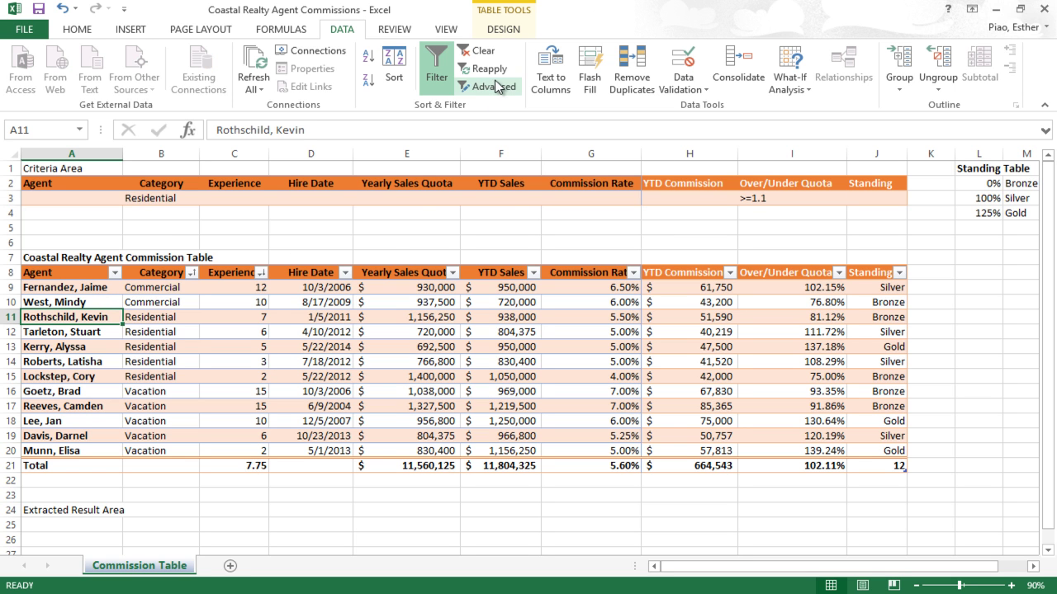
left_click_drag(83, 272, 880, 451)
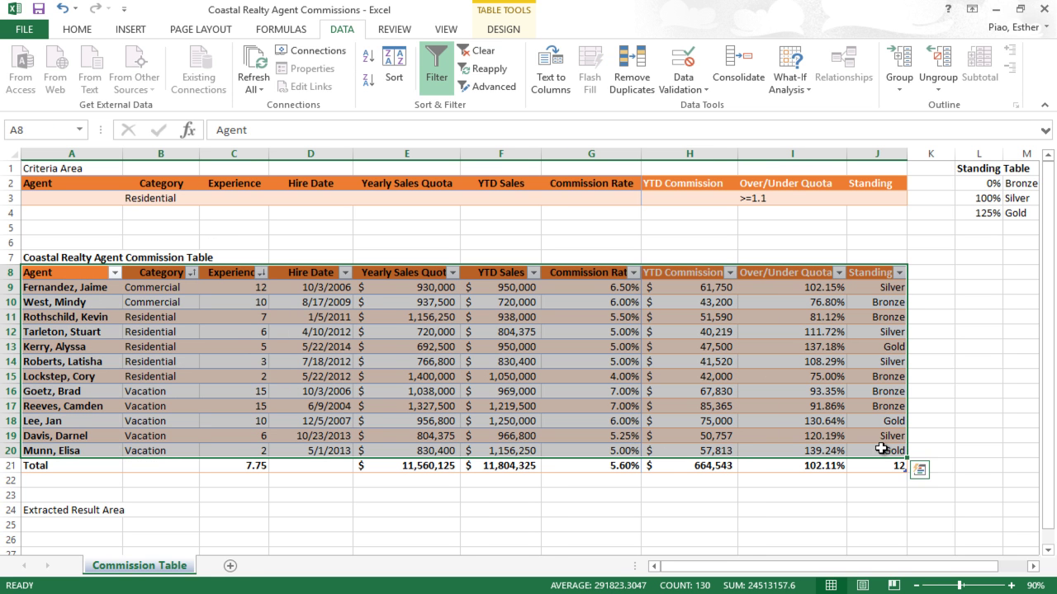
left_click(507, 88)
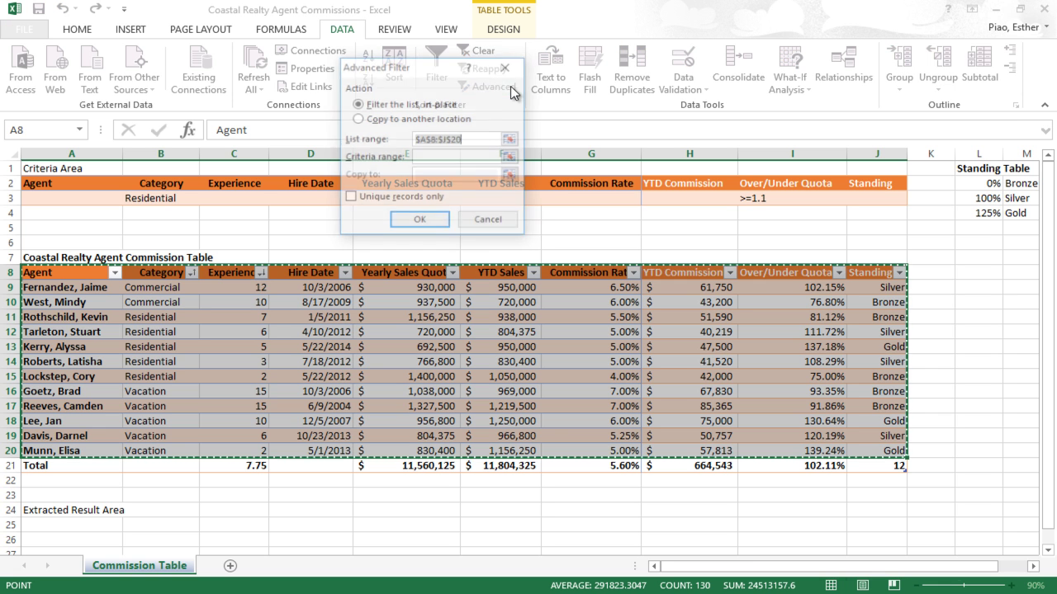
left_click_drag(433, 72, 484, 273)
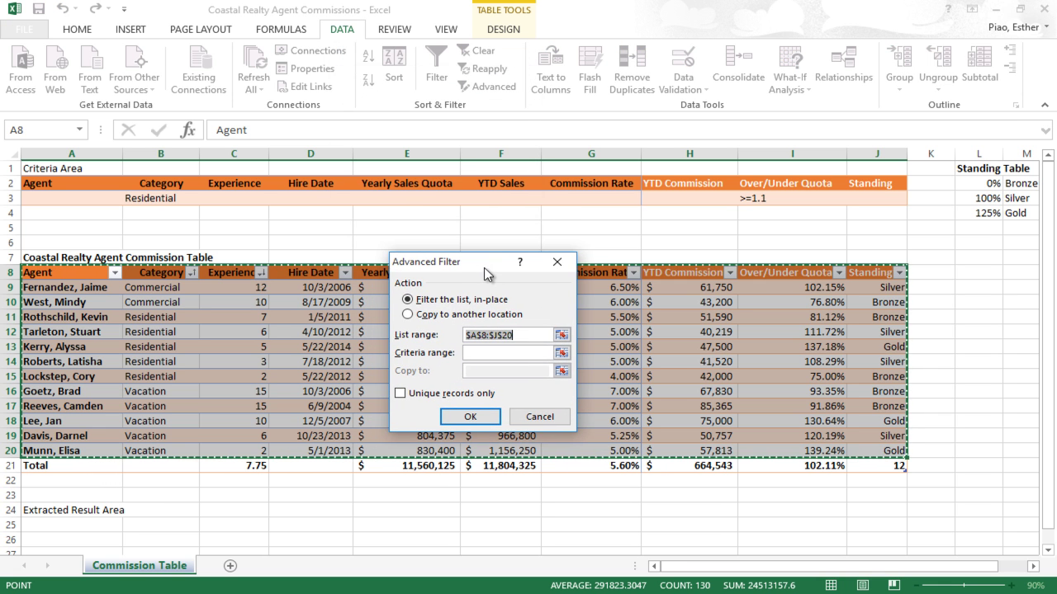
left_click(520, 335)
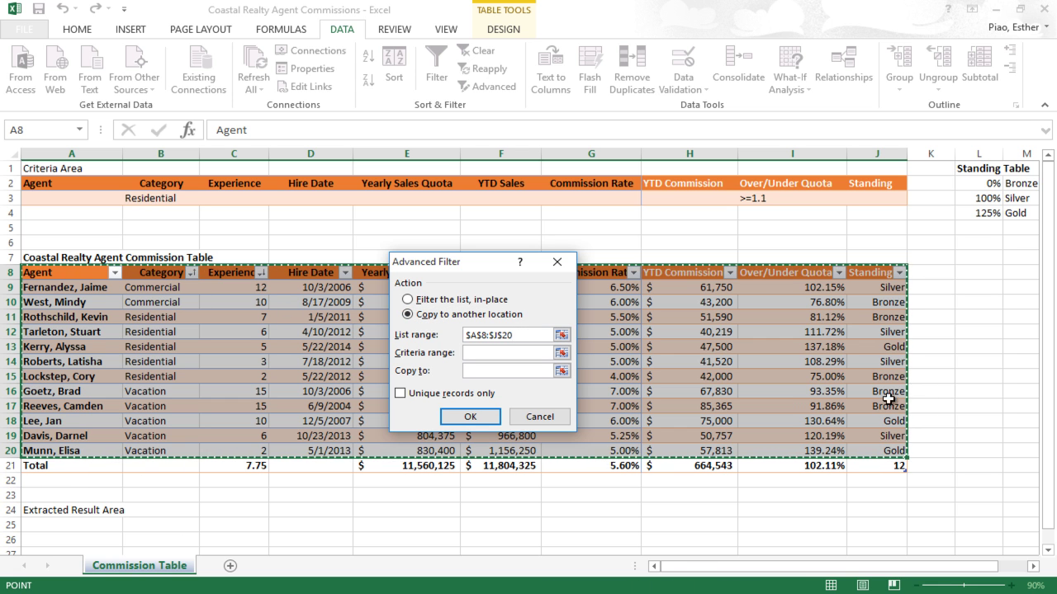
Step: Set the criteria range to A2:J3, copy to A25 with unique records only, run the advanced filter and review the extracted rows
left_click(539, 352)
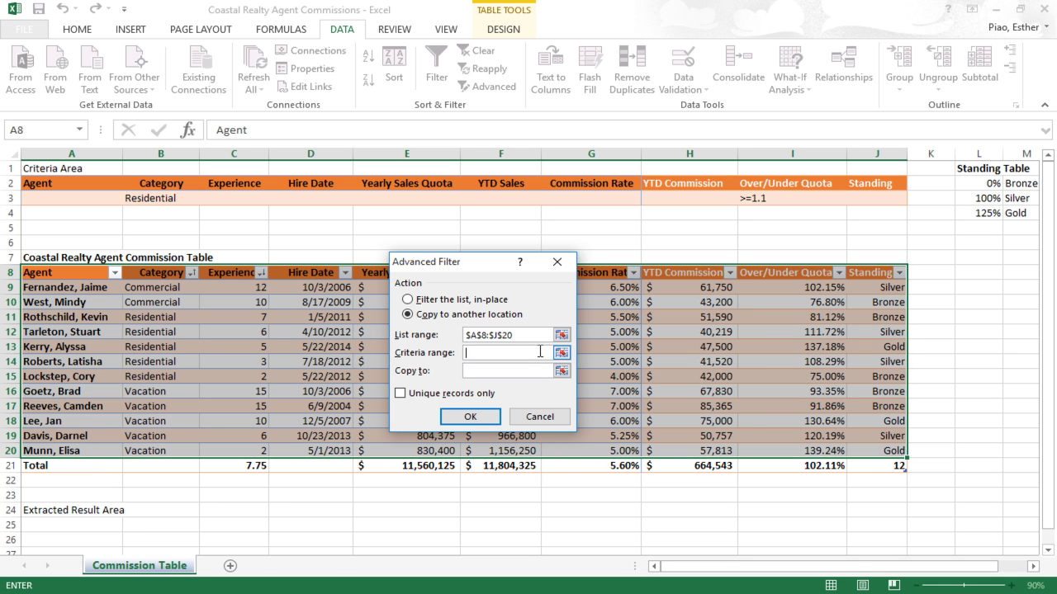
left_click_drag(103, 186, 898, 193)
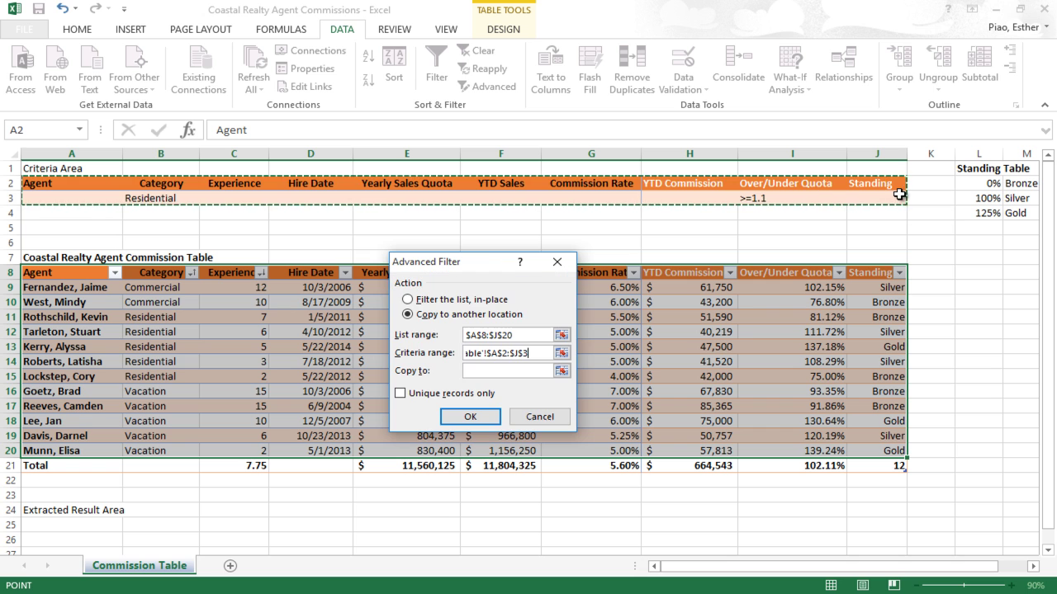
left_click(509, 371)
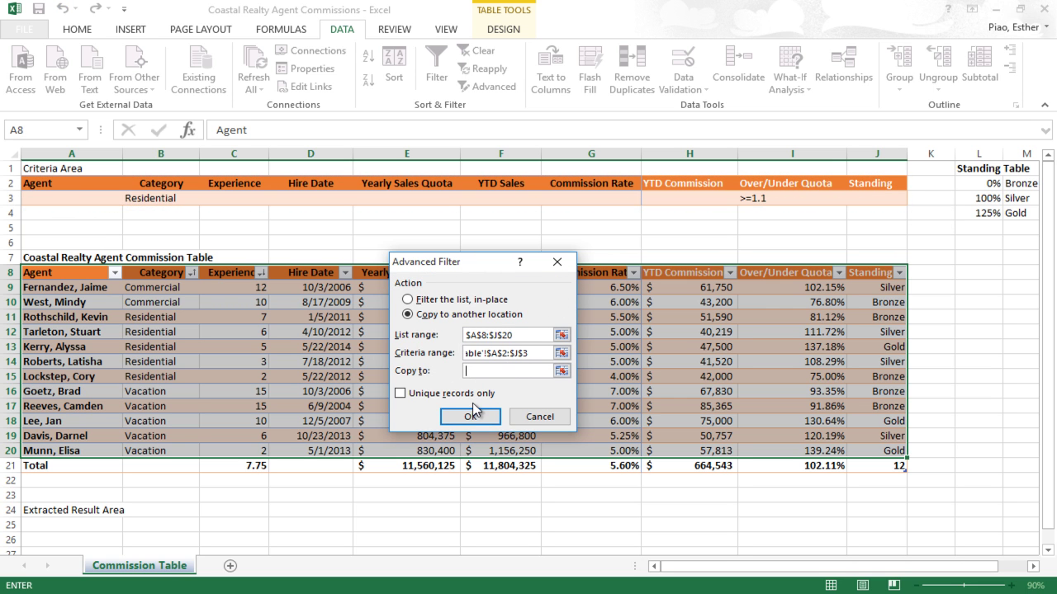
type("A25")
left_click(401, 394)
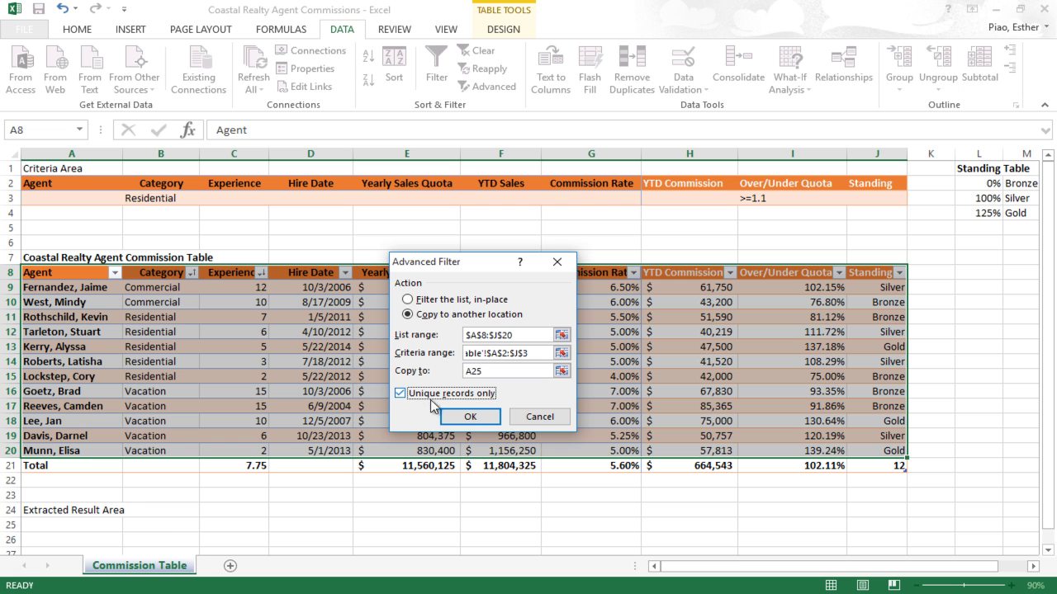
left_click(471, 417)
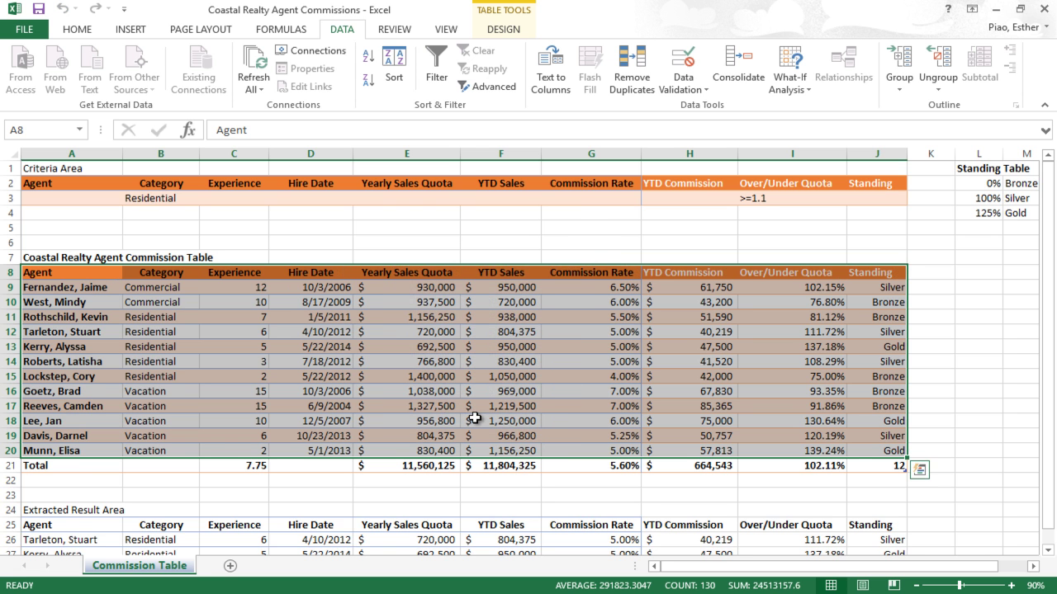
scroll(474, 418, "down", 3)
scroll(437, 432, "up", 2)
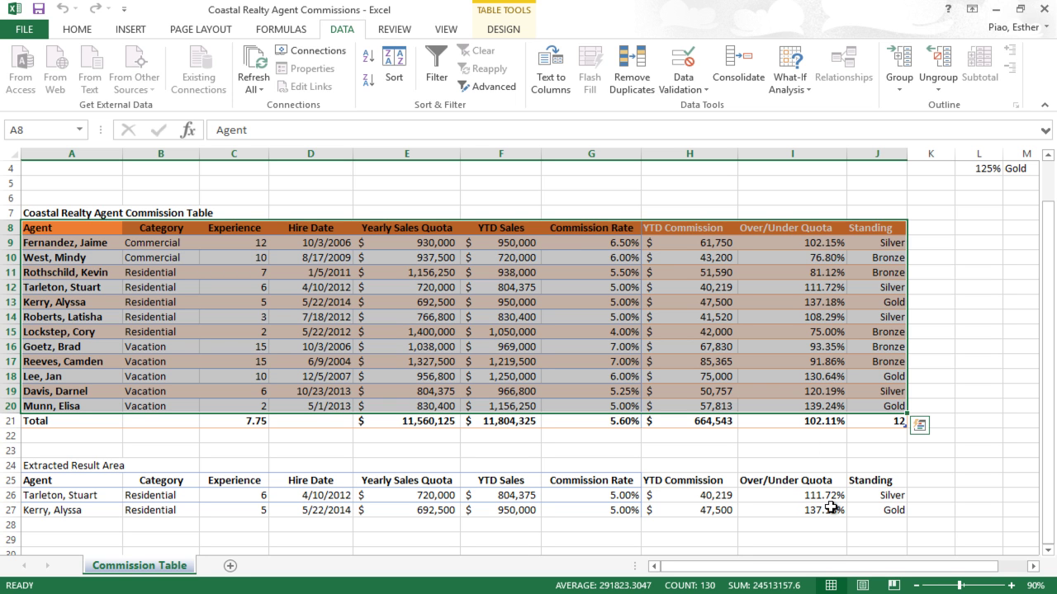
Step: Change the Category criterion in cell B3 to Vacation and enter >5 as the Experience criterion in cell C3
scroll(842, 501, "up", 1)
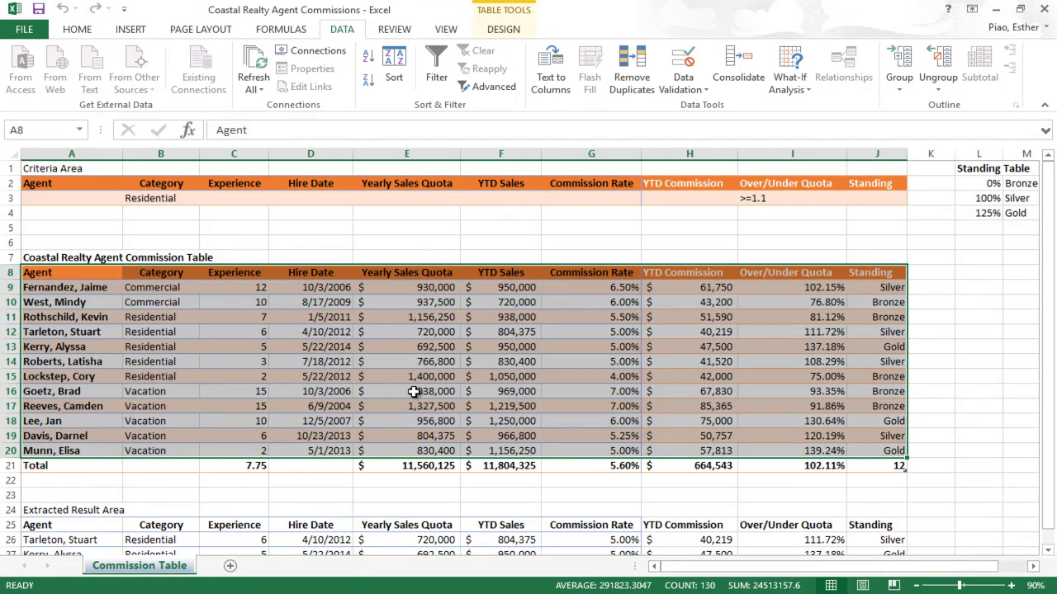
left_click(175, 206)
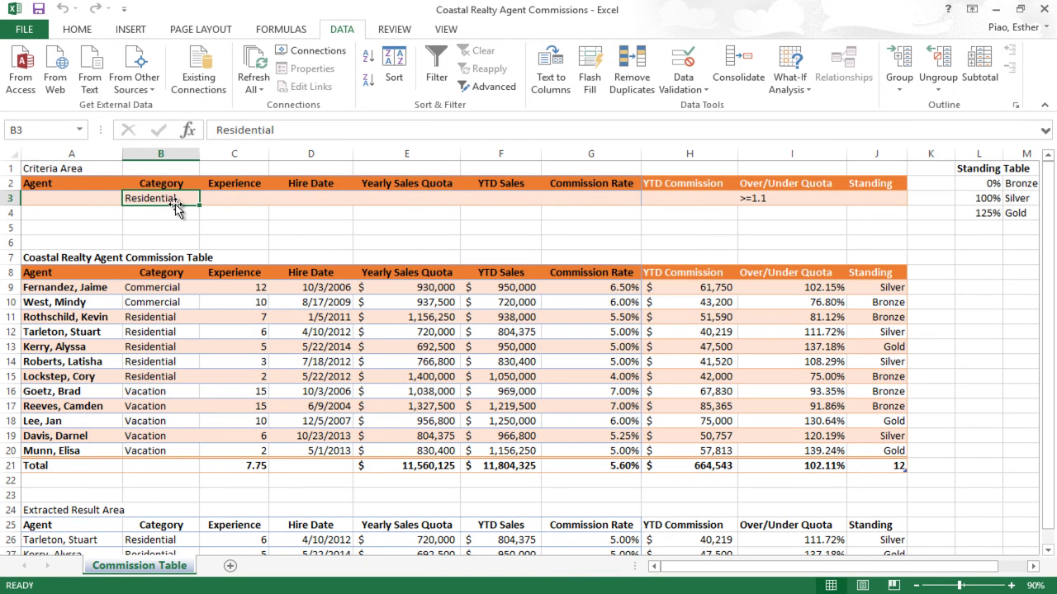
type("Vacation")
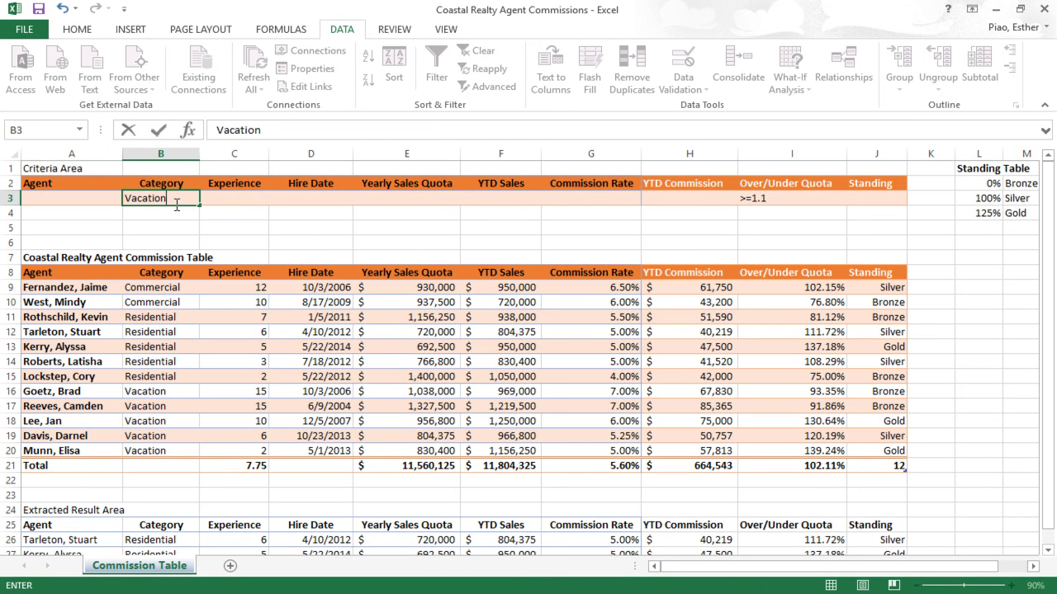
left_click(248, 197)
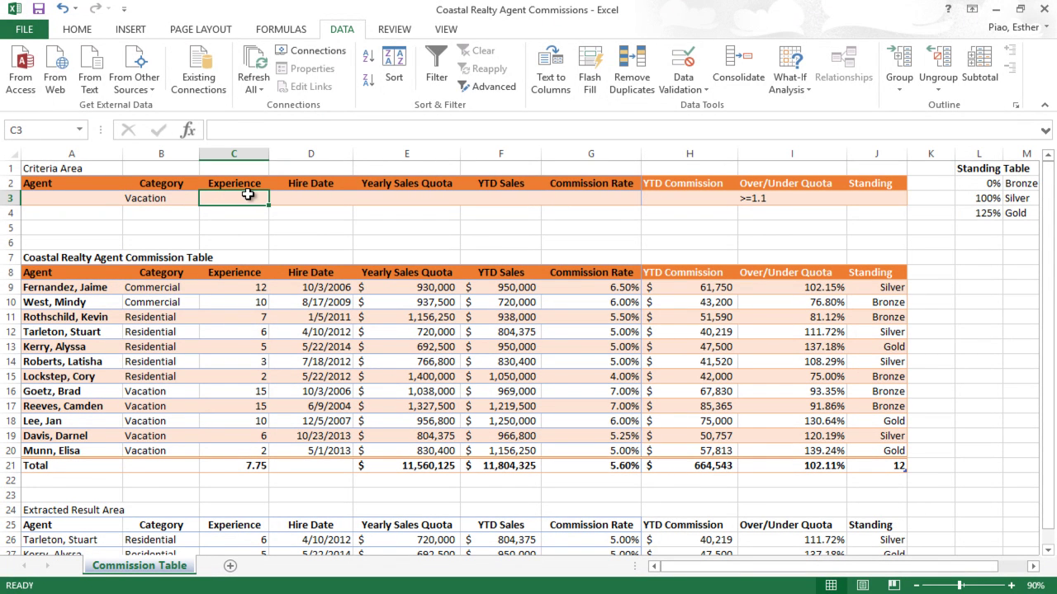
type(">")
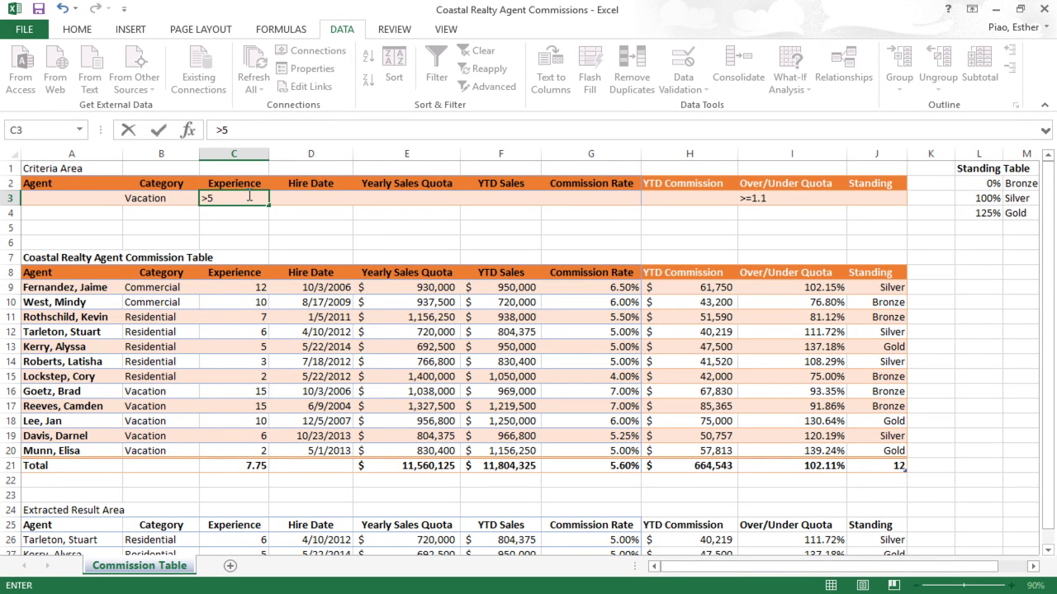
type("5")
Step: Clear the Over/Under Quota criterion in cell I3 and delete the earlier extracted results in A25:J27
left_click(825, 200)
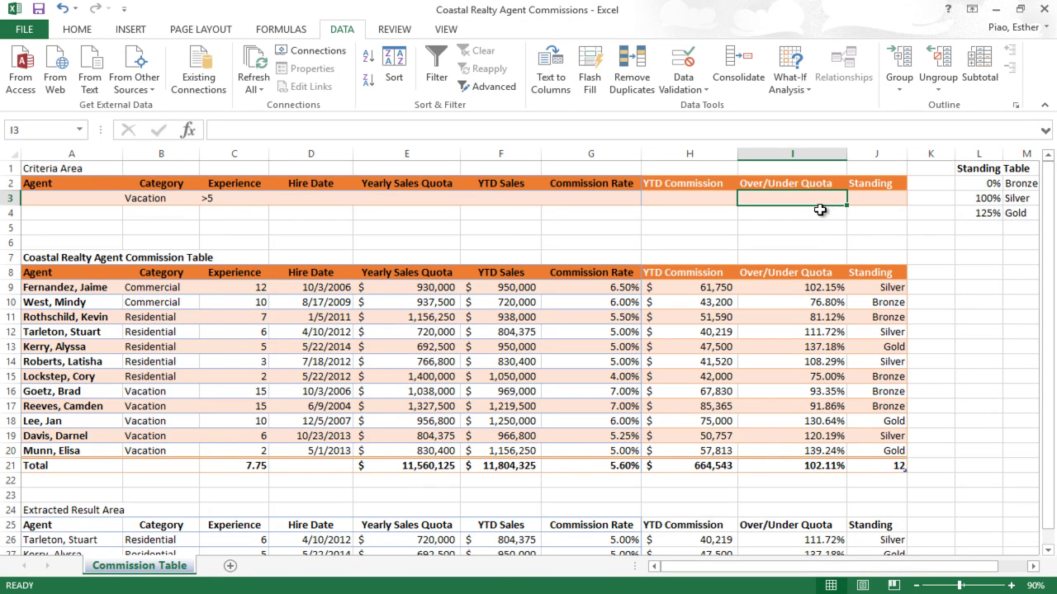
scroll(805, 320, "down", 3)
left_click_drag(875, 393, 71, 422)
key("Delete")
scroll(71, 423, "up", 3)
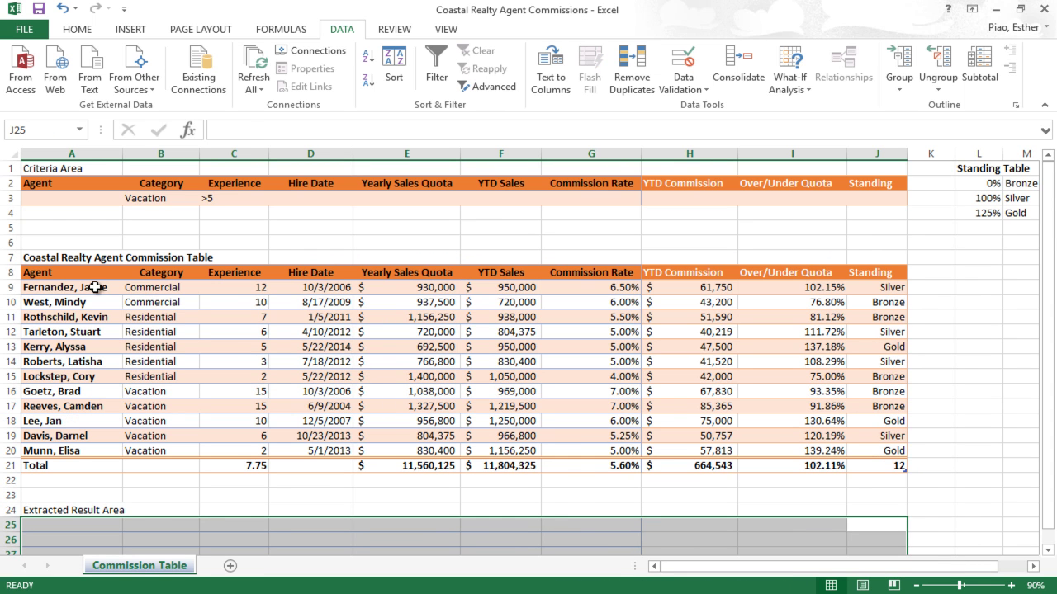
Step: Start an advanced filter on A8:J20 with criteria range A2:J3, set to copy the results to another location
left_click_drag(87, 273, 892, 460)
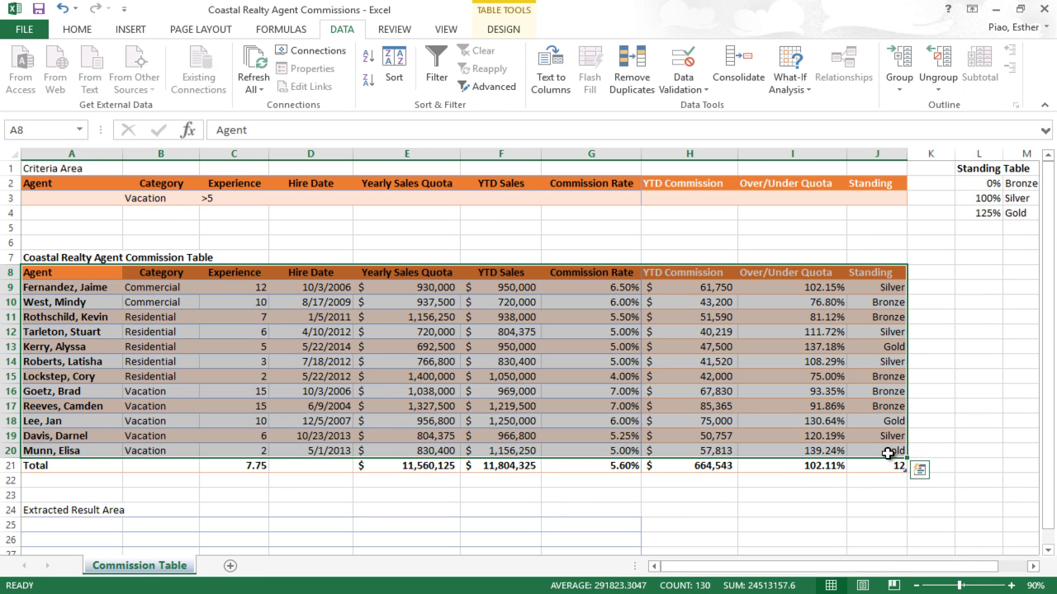
left_click(492, 86)
left_click(542, 354)
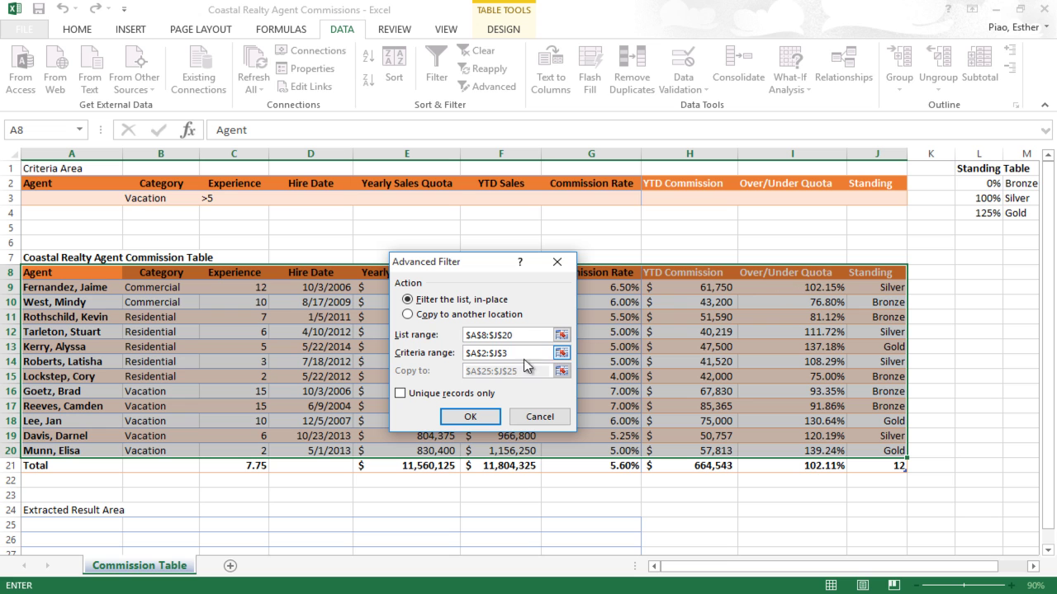
left_click(492, 314)
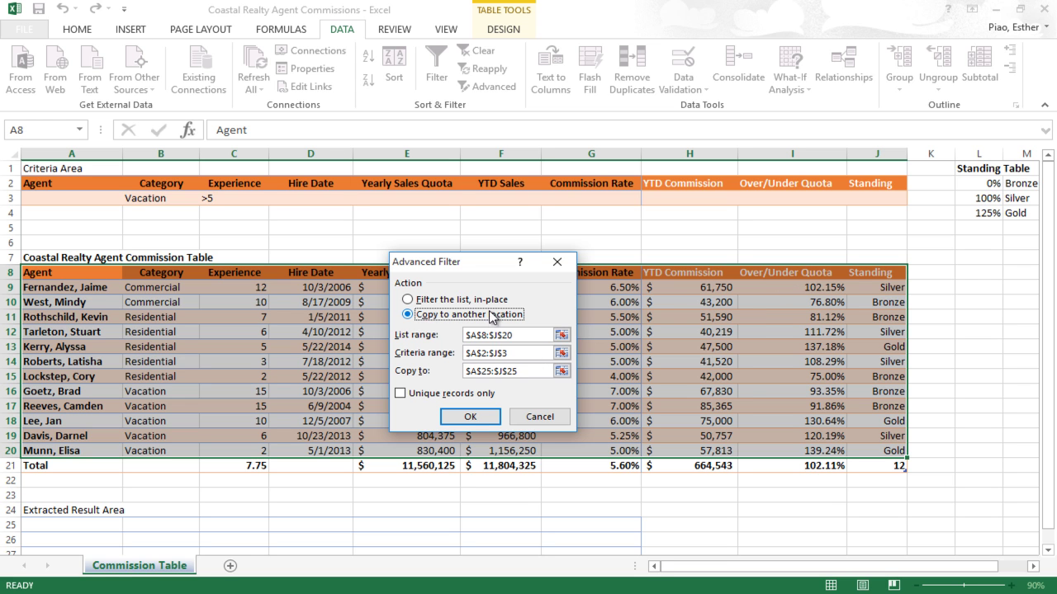
Step: Set the copy destination to A25, run the advanced filter and review the extracted rows against the criteria
left_click_drag(519, 371, 474, 369)
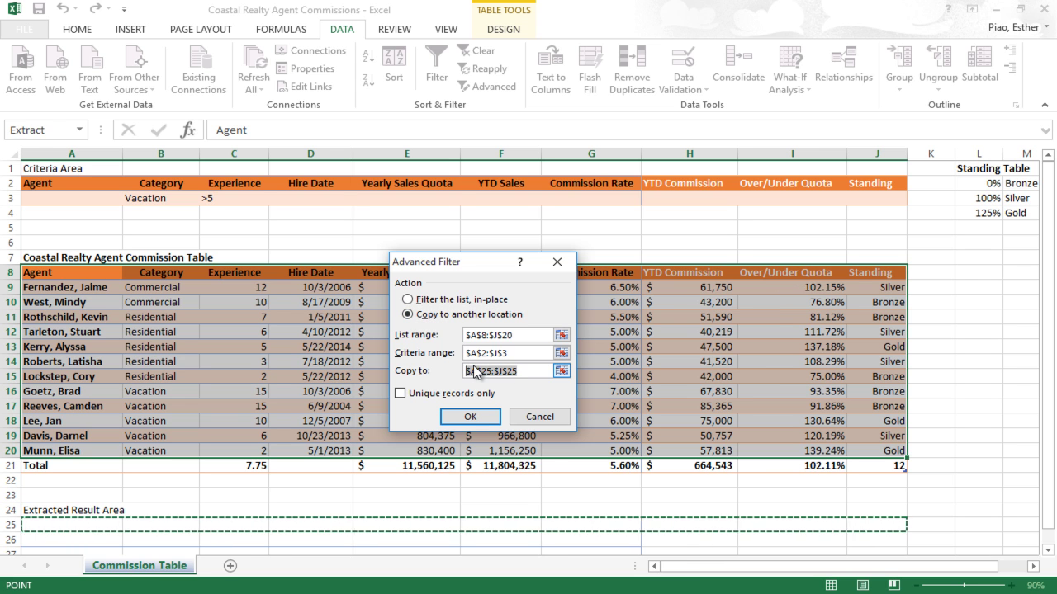
type("A25")
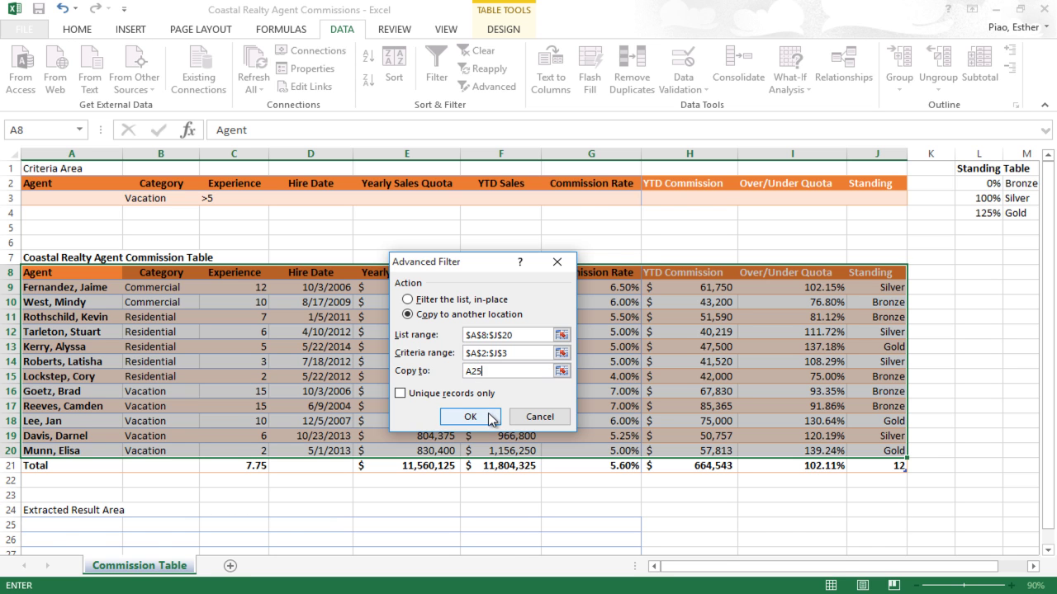
left_click(491, 417)
scroll(506, 437, "down", 2)
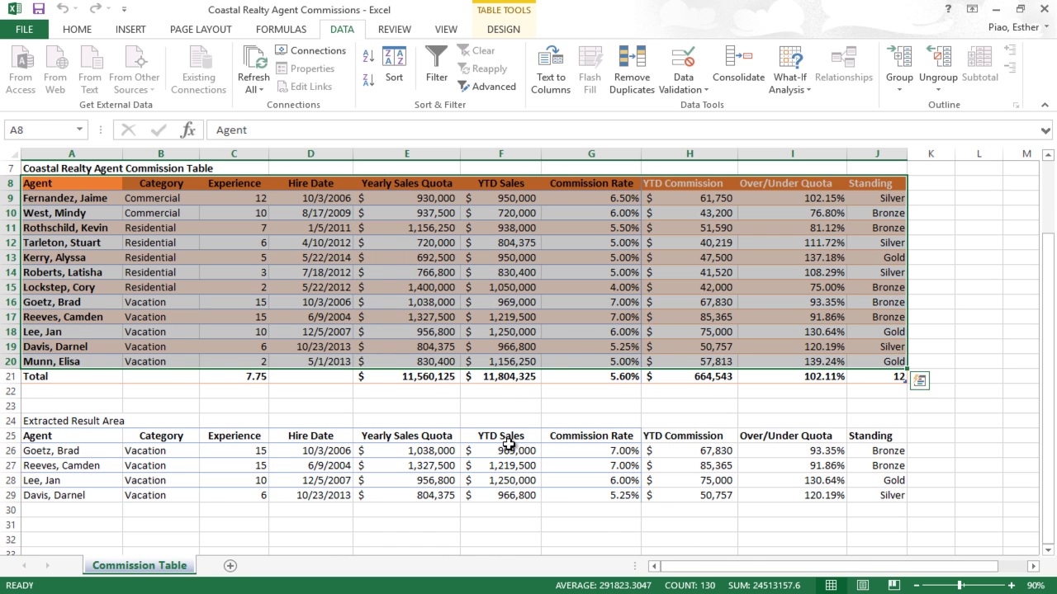
scroll(507, 446, "up", 2)
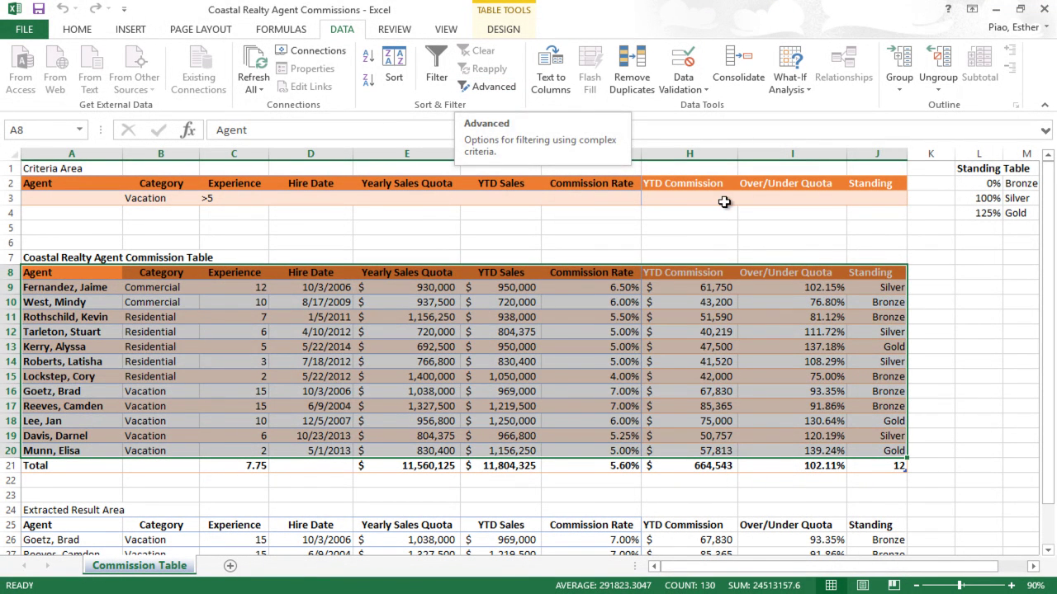
left_click(818, 240)
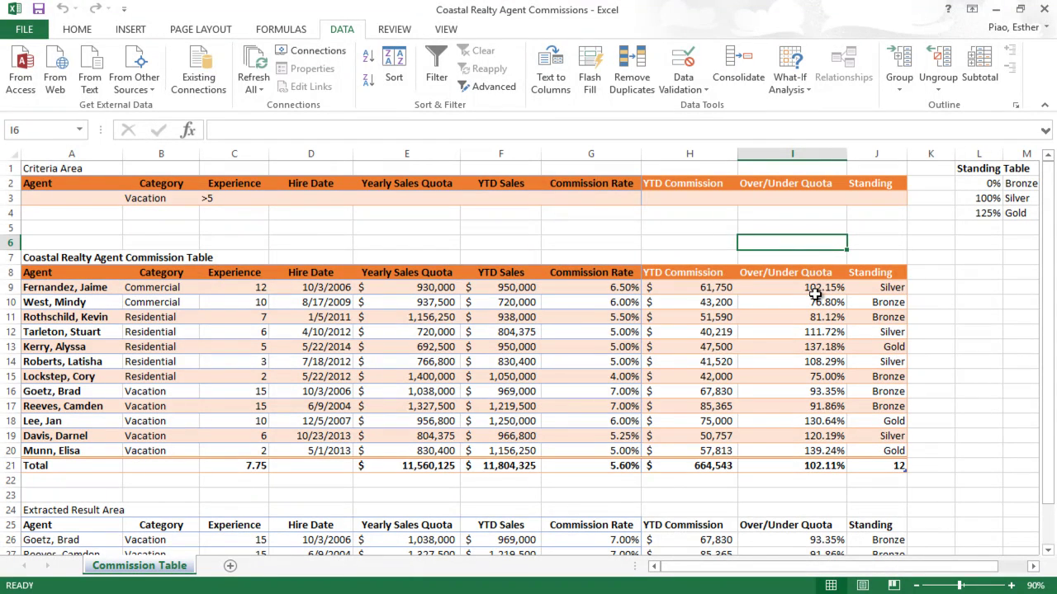
Step: Start a new icon set formatting rule for the Over/Under Quota values in I9:I20
left_click_drag(818, 287, 815, 451)
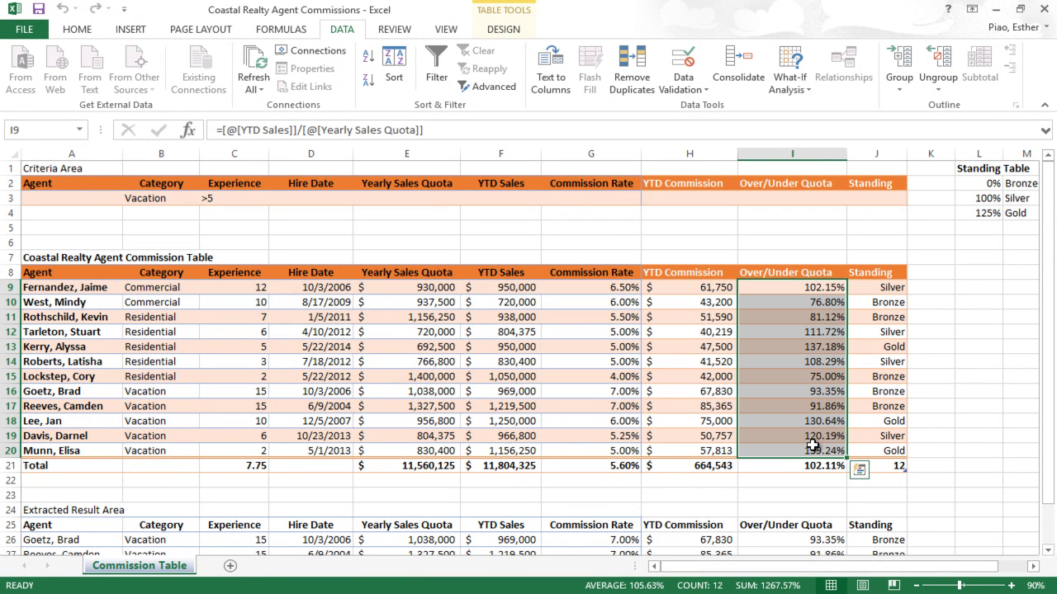
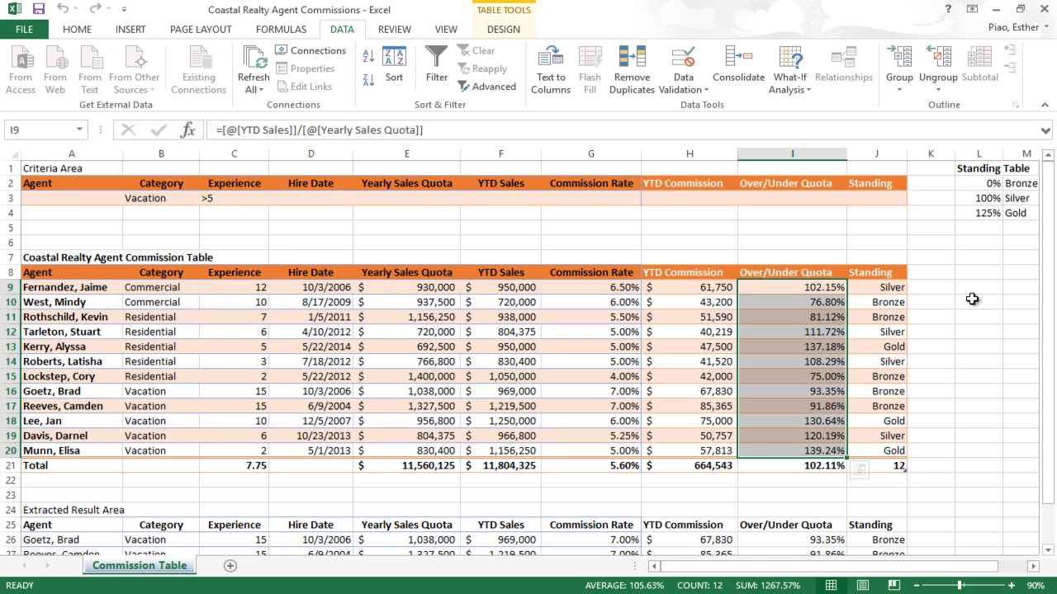
left_click(85, 30)
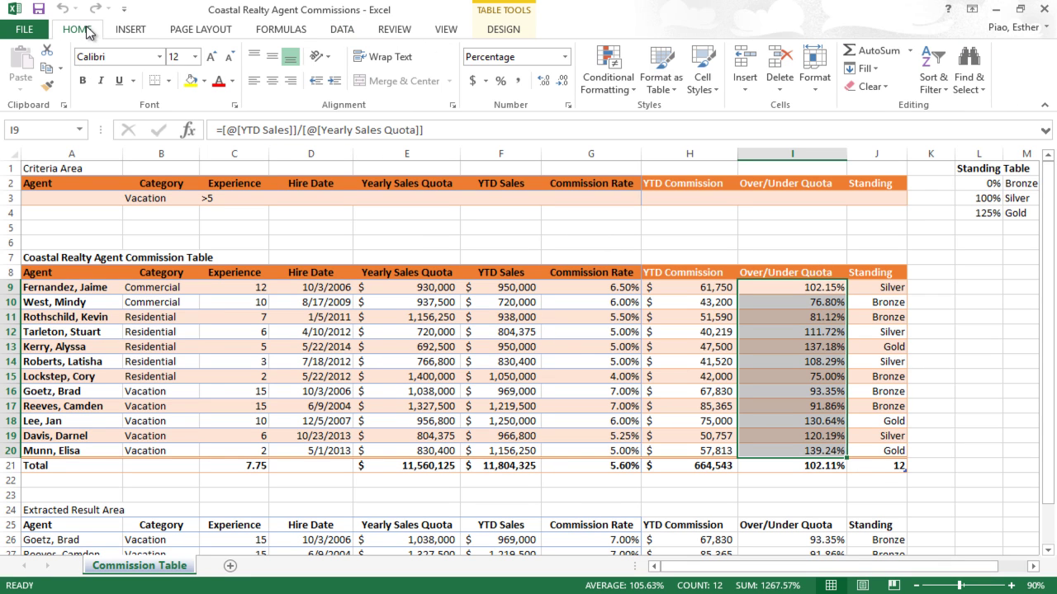
left_click(619, 92)
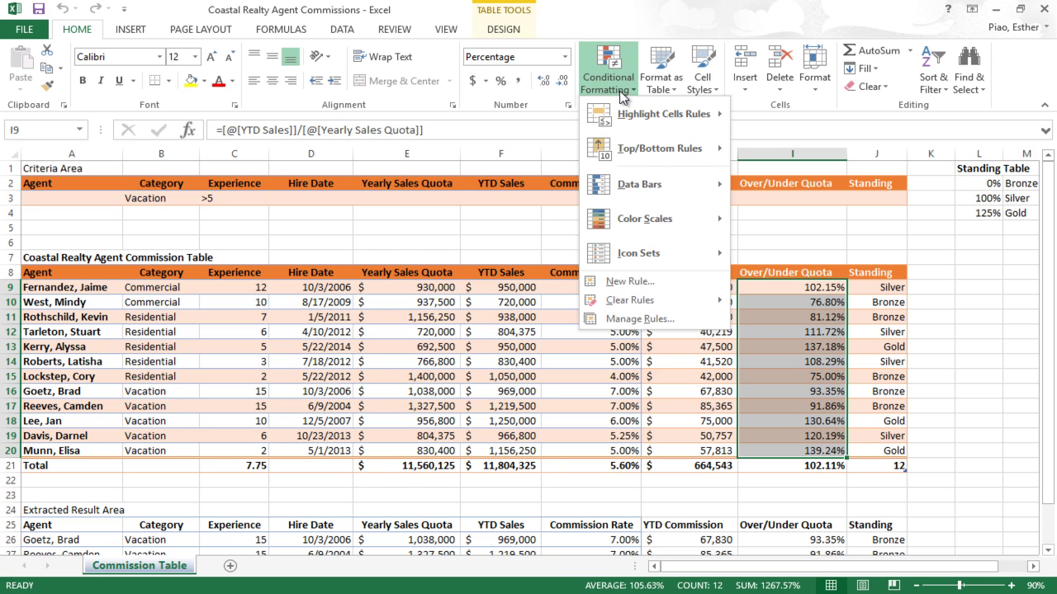
mouse_move(658, 254)
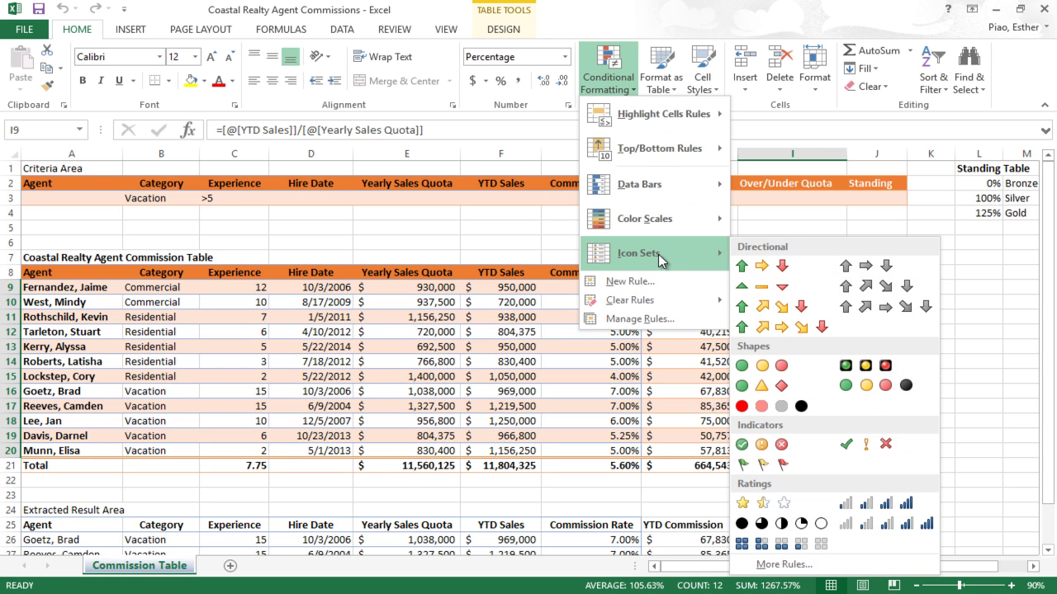
left_click(829, 566)
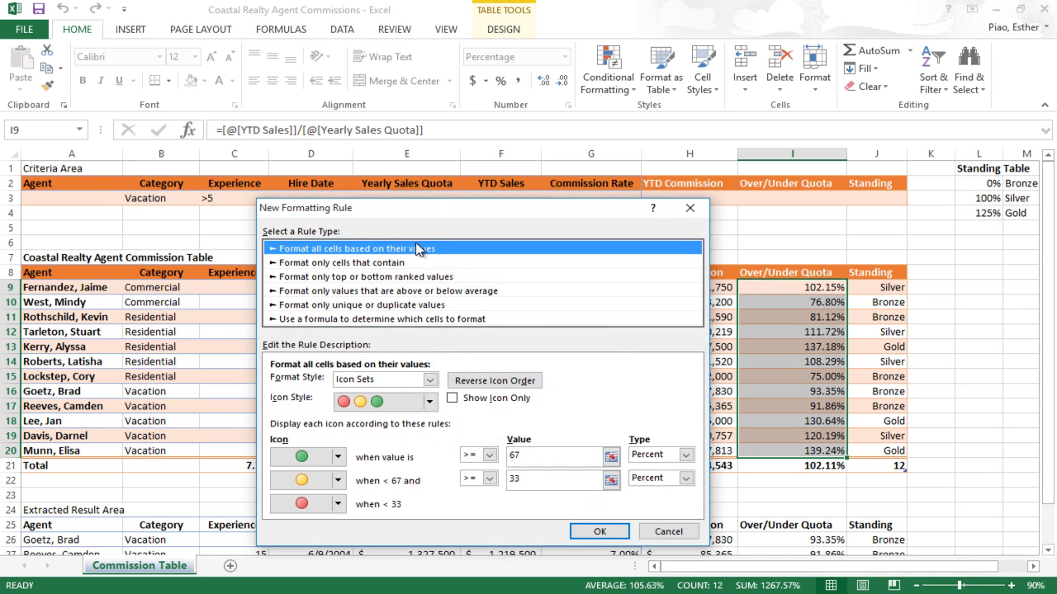
left_click_drag(419, 200, 388, 113)
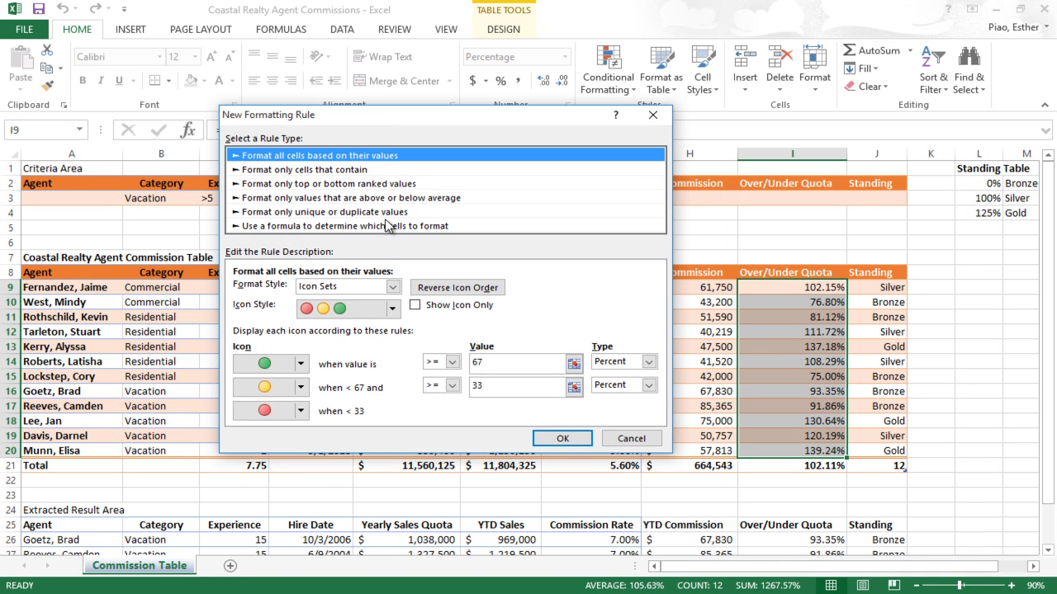
Step: Keep the rule's format style as Icon Sets and choose the three-flag icon style in red, yellow and green
left_click(392, 286)
left_click(410, 269)
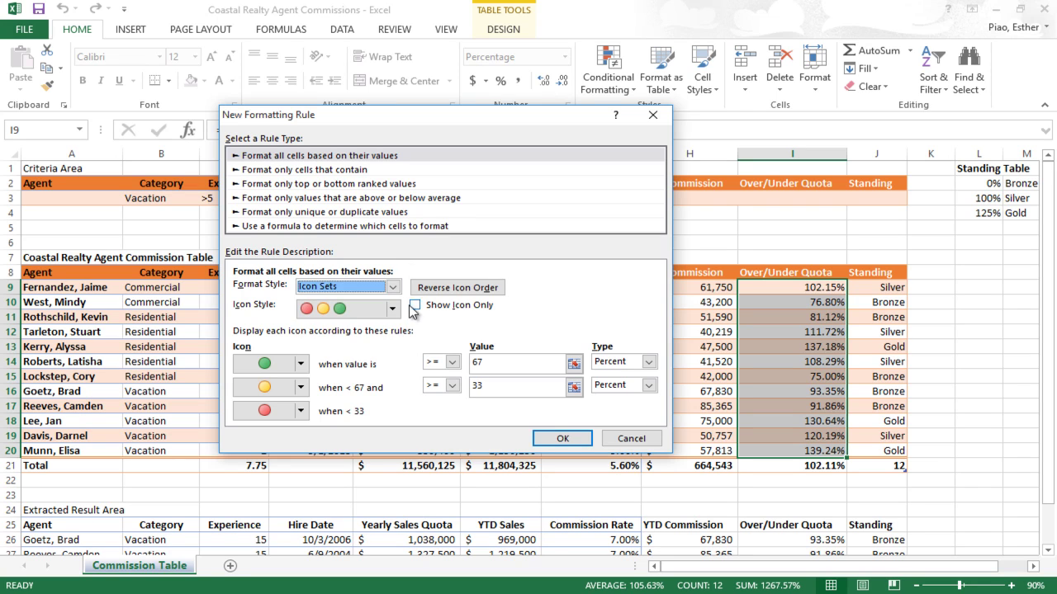
left_click(399, 310)
mouse_move(396, 355)
left_mouse_down()
mouse_move(395, 417)
mouse_move(404, 345)
left_mouse_up()
left_click(367, 371)
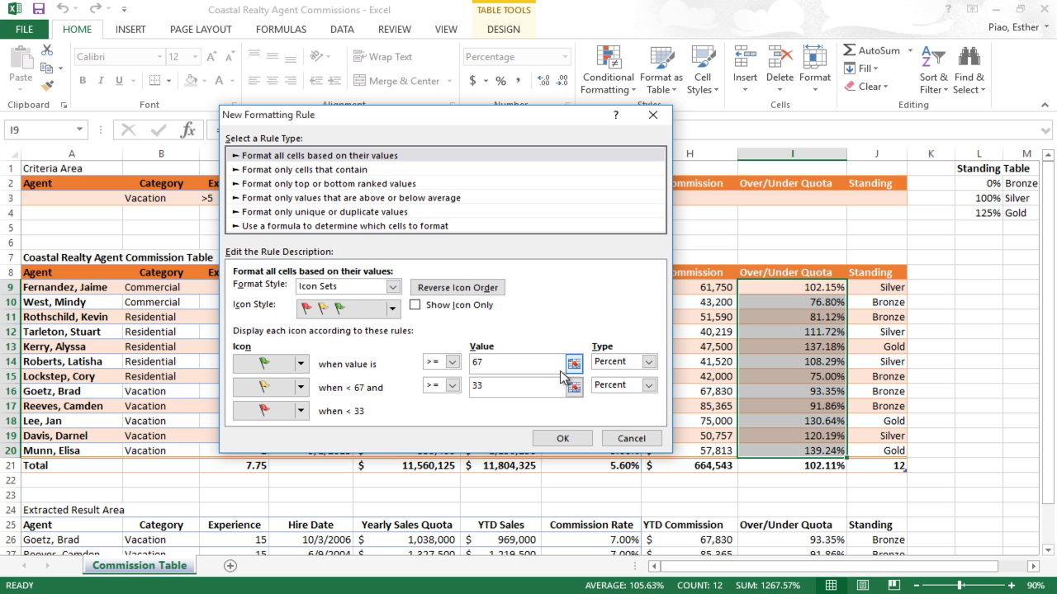
Step: Set the threshold type to Number for both the green and the yellow flag
left_click(624, 364)
left_click(620, 372)
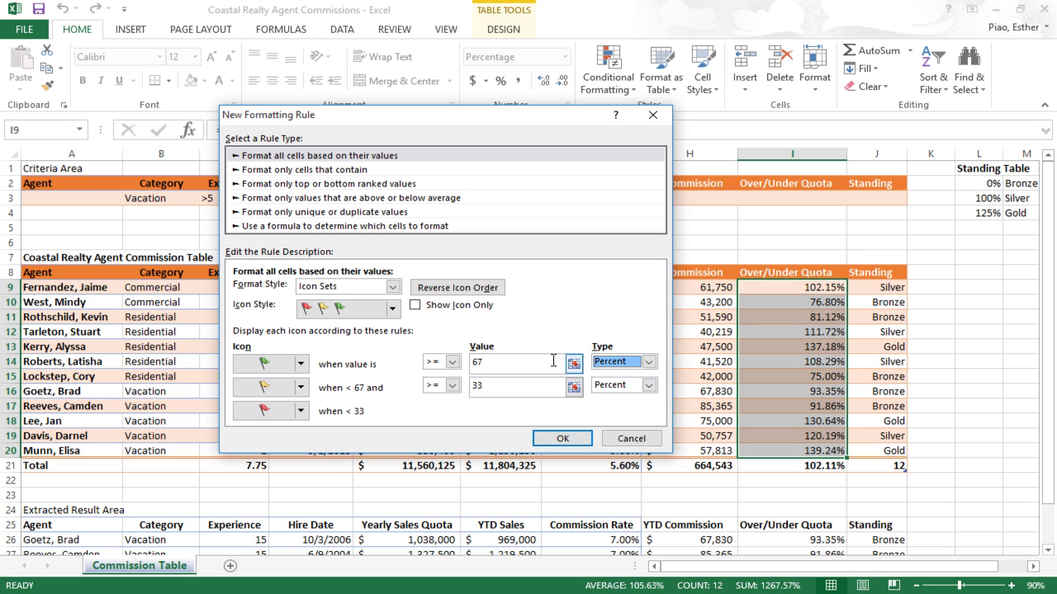
left_click_drag(535, 115, 476, 121)
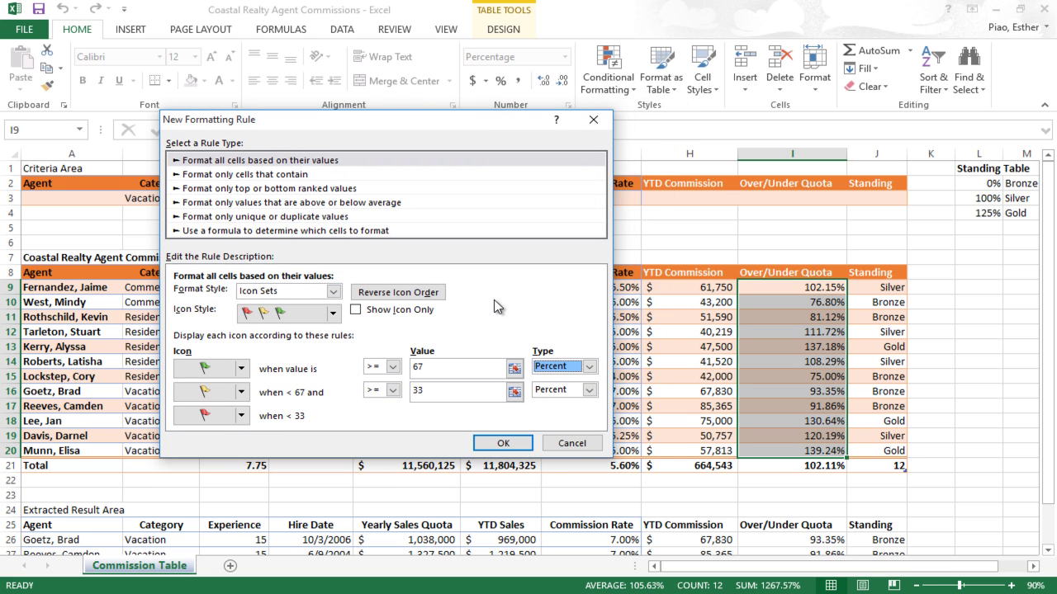
left_click(544, 371)
left_click(558, 381)
left_click(589, 389)
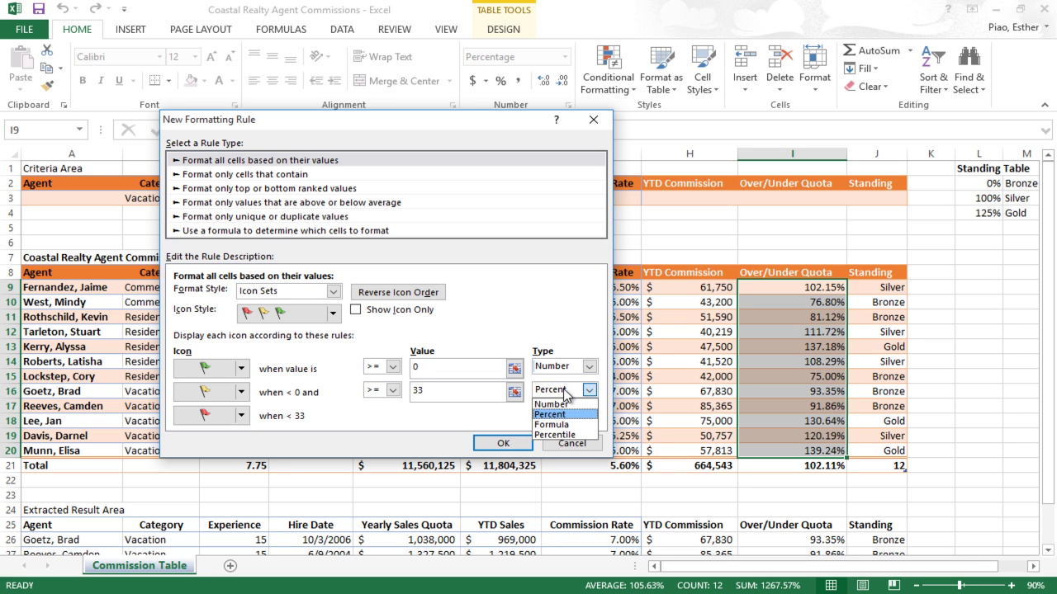
left_click(565, 404)
Step: Set the green flag threshold to >= 1.25 and the yellow flag to >= 1, and apply the rule
left_click(496, 368)
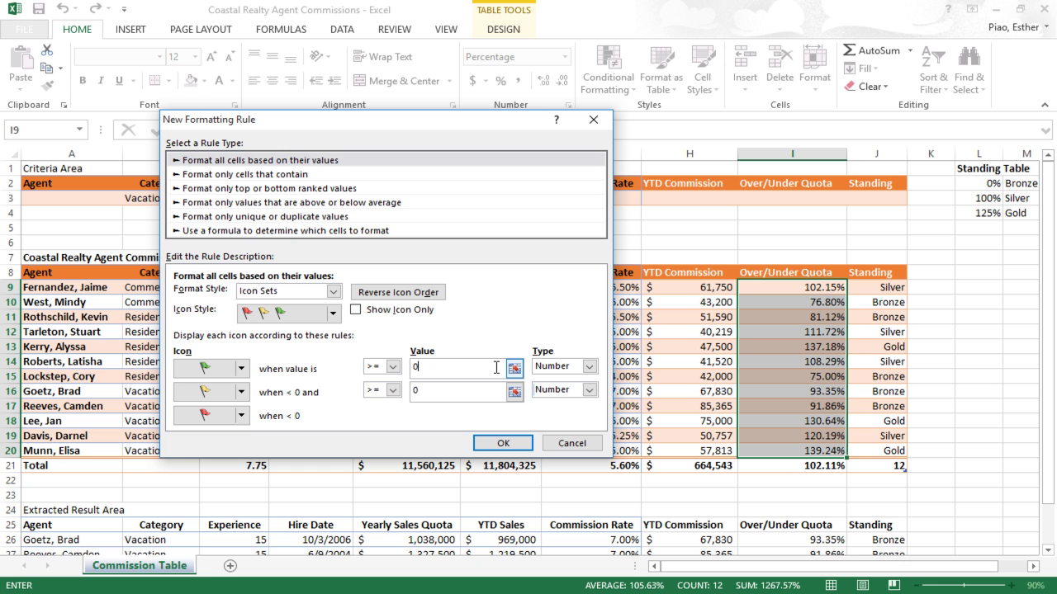
left_click_drag(434, 365, 378, 373)
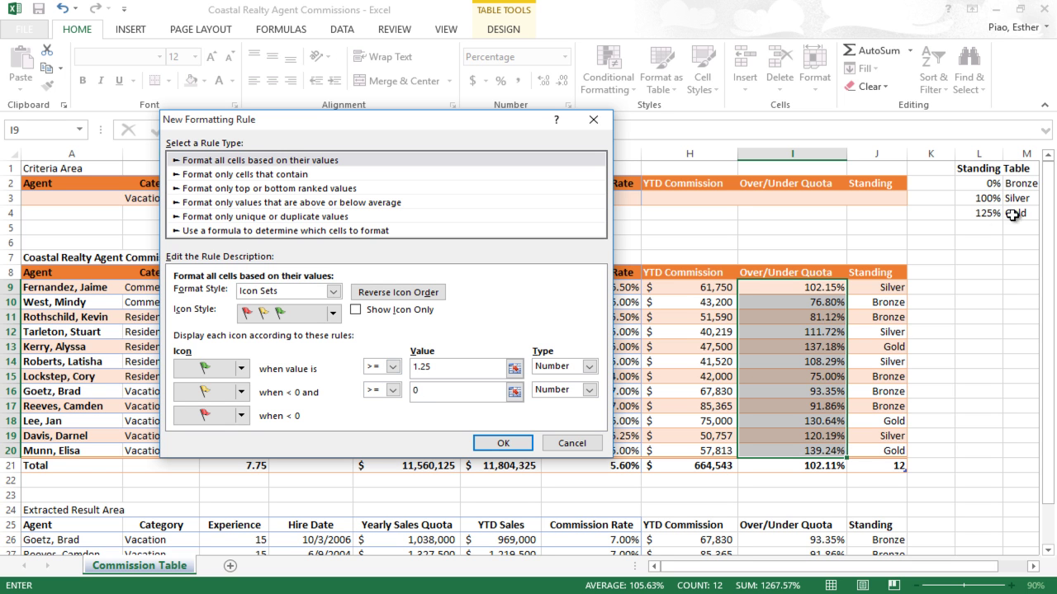
left_click(447, 396)
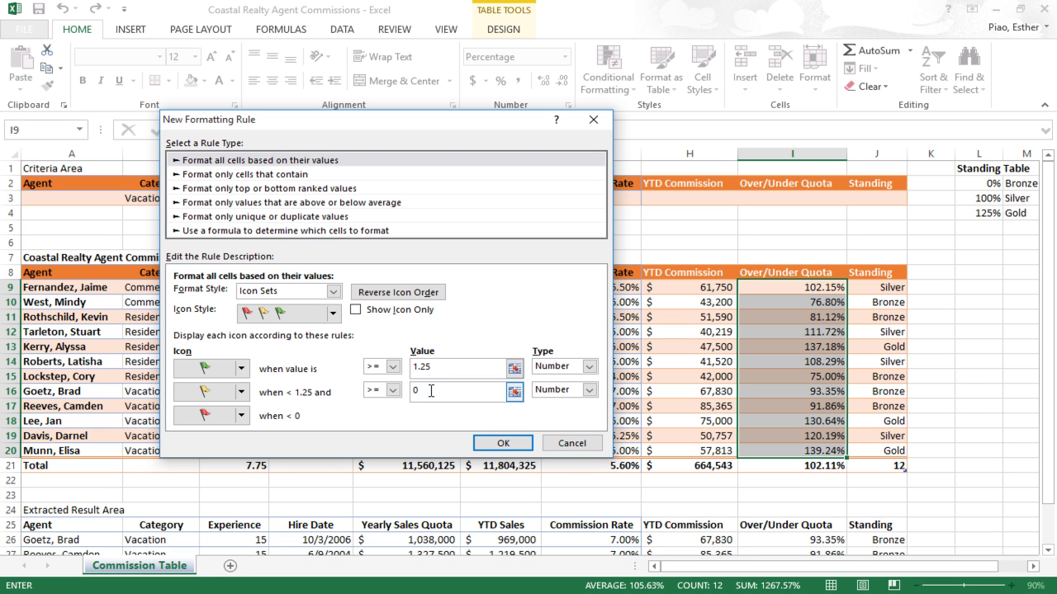
type("1")
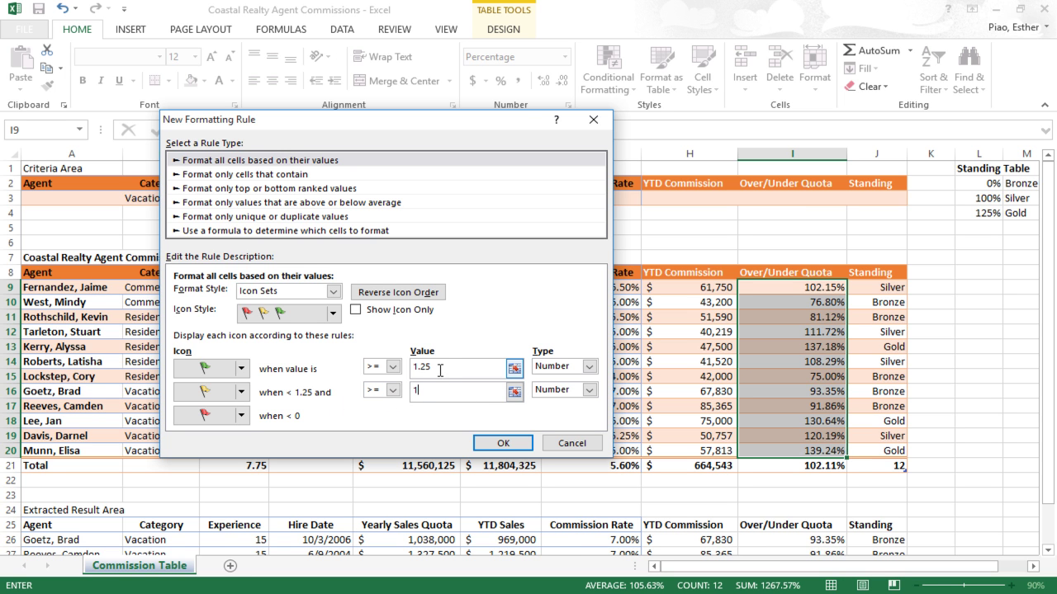
left_click(430, 396)
left_click(501, 444)
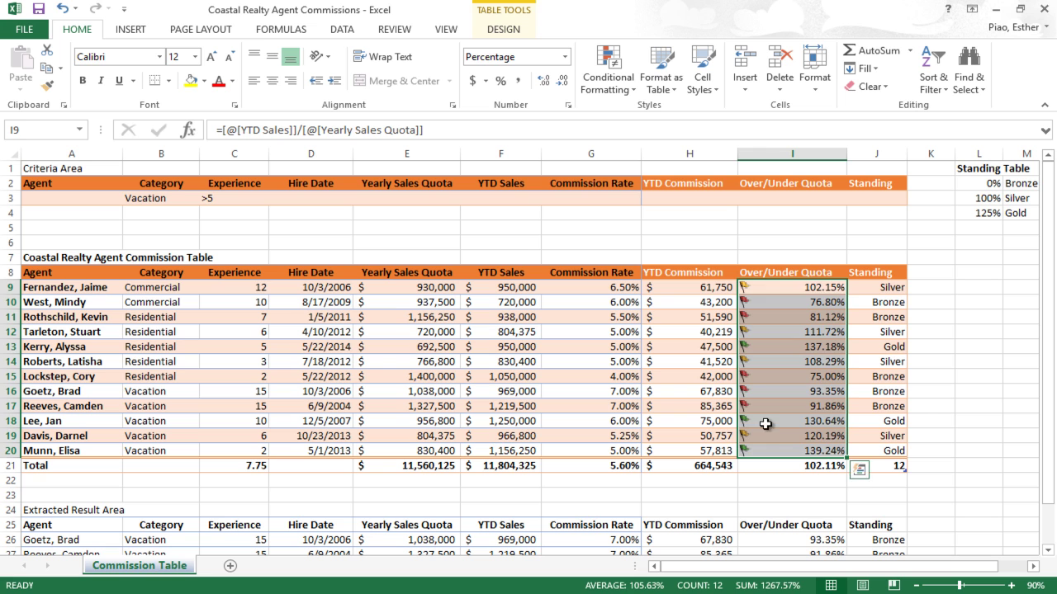
Step: Examine the flag icons in the Over/Under Quota column, including the rows with Gold standing
left_click(765, 423)
left_click(948, 405)
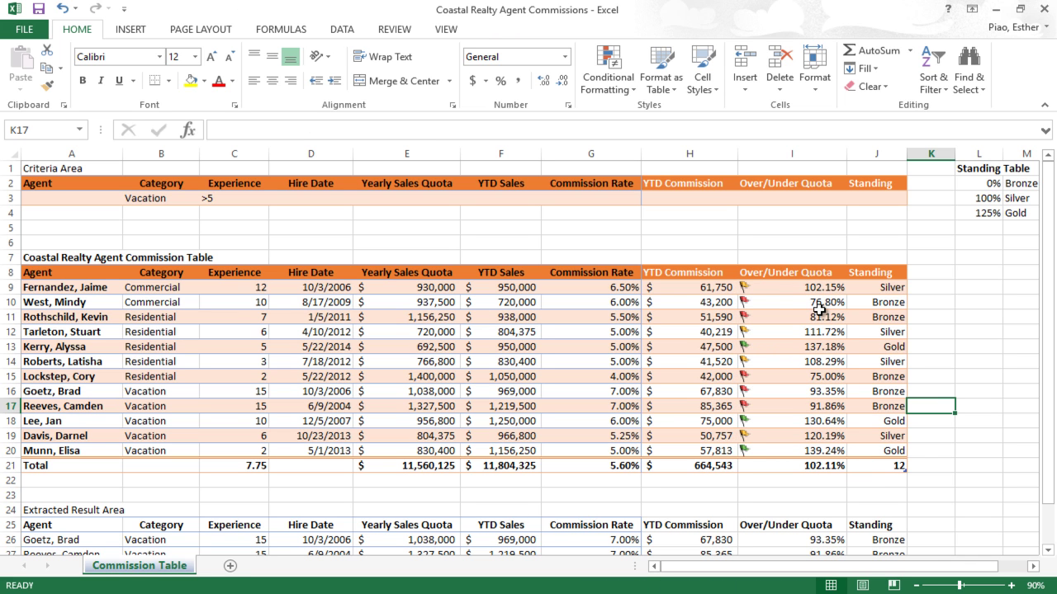
scroll(819, 309, "down", 2)
scroll(819, 308, "up", 2)
left_click(797, 349)
left_click(791, 421)
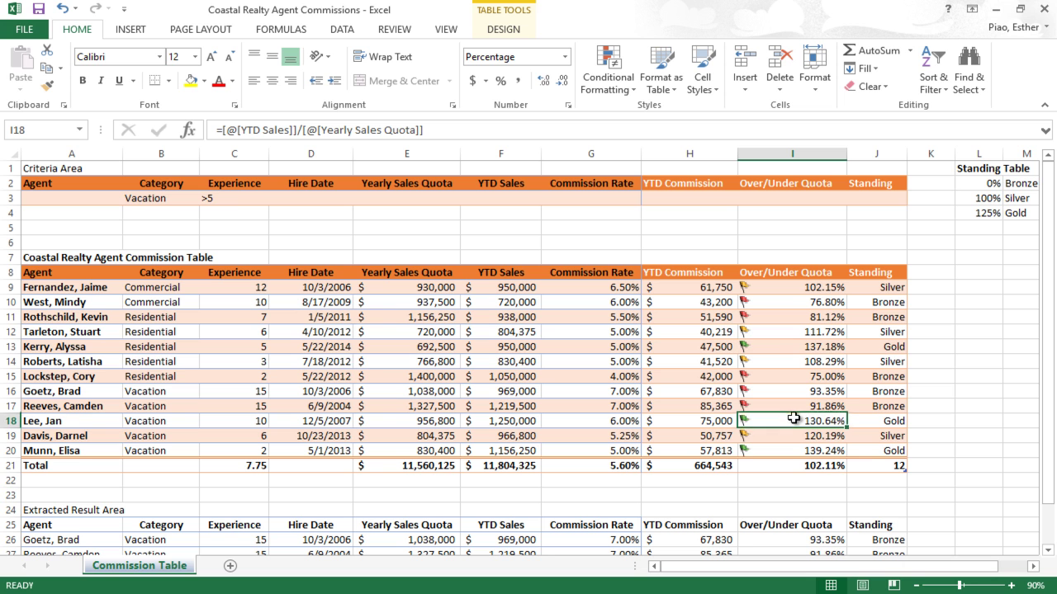
left_click(790, 450)
left_click(919, 404)
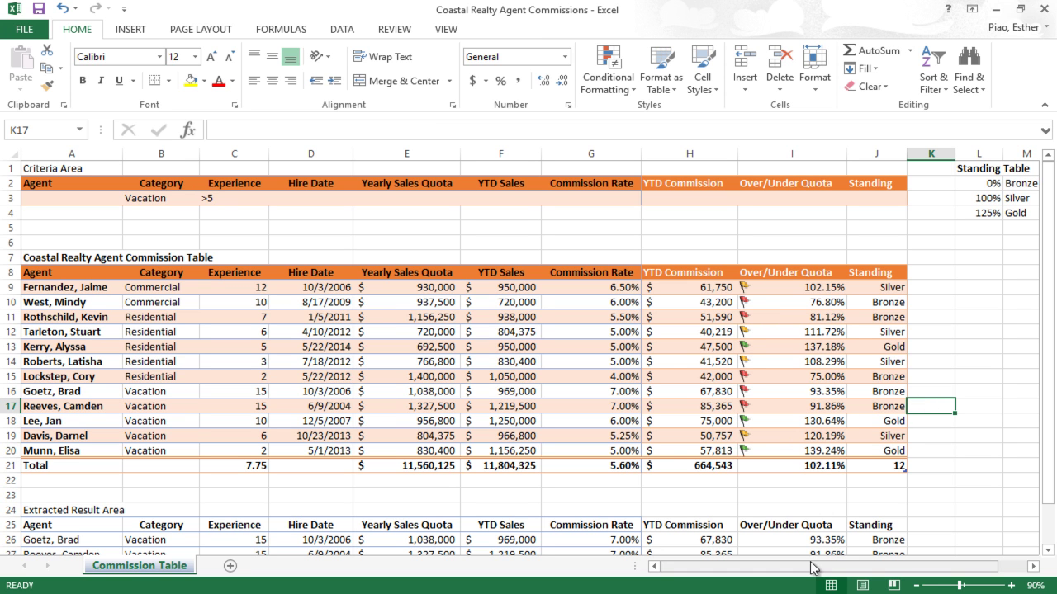
Step: Review the database function criteria and statistics block in L8:N20, beside the commission table
left_click(1031, 568)
left_click(1030, 568)
left_click(1031, 568)
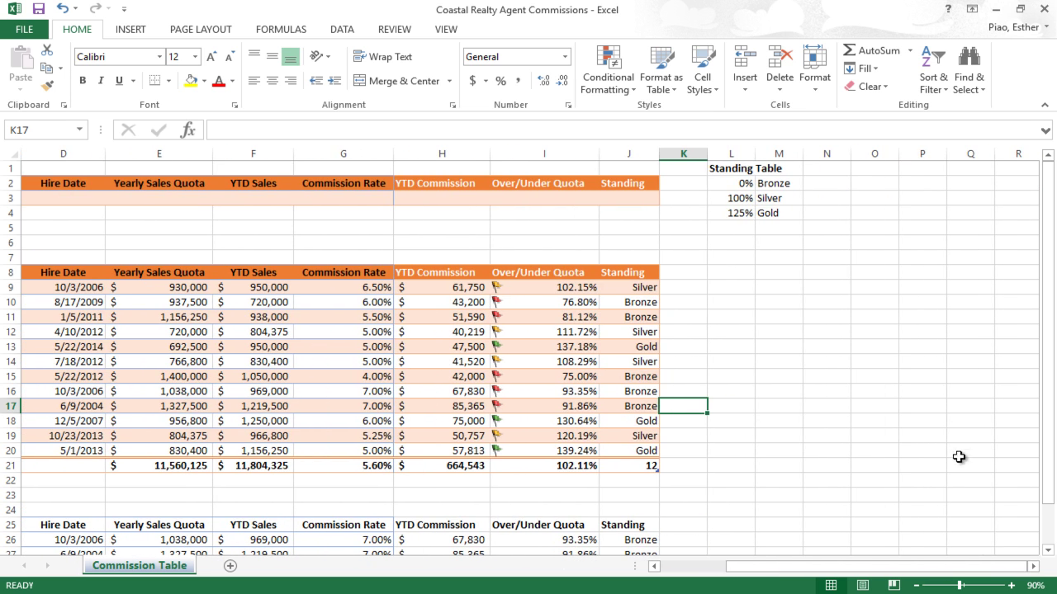
left_click(739, 288)
left_click(743, 270)
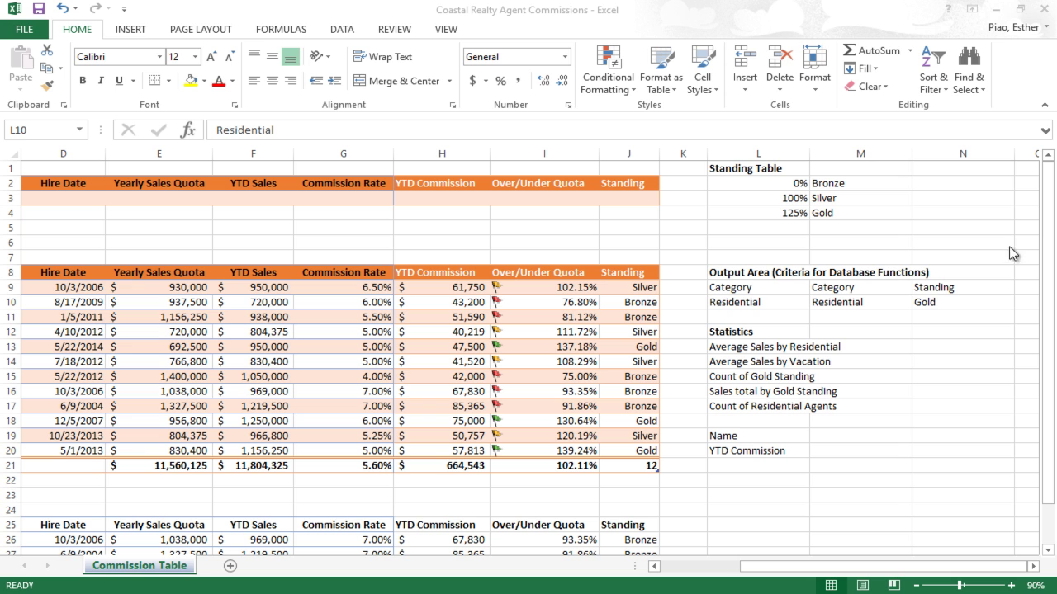
left_click_drag(766, 274, 944, 459)
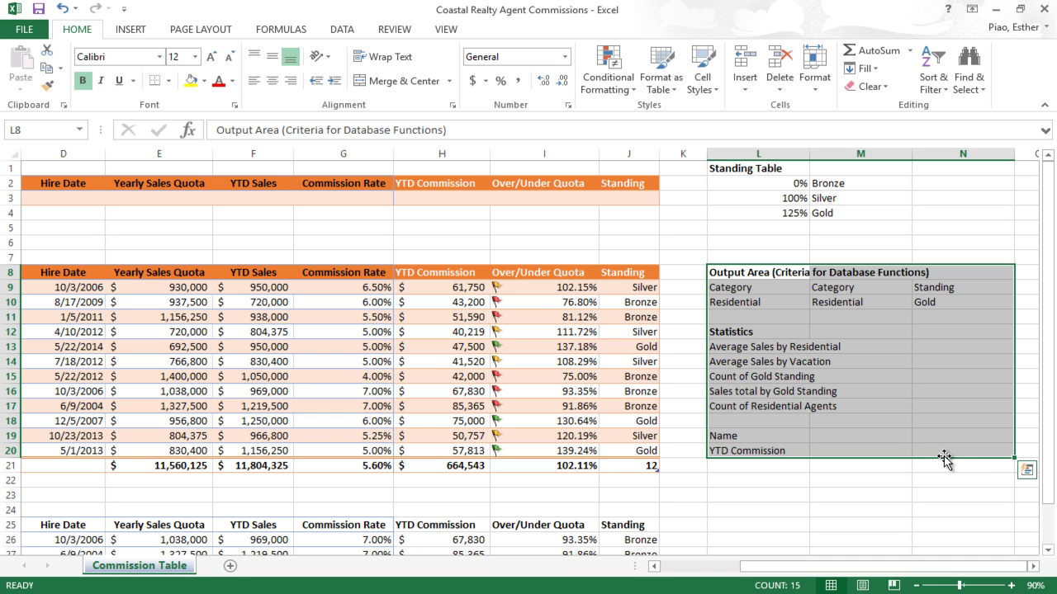
left_click(881, 389)
Step: Read through the Statistics labels in L12:L17, from Average Sales by Residential to Count of Residential Agents
left_click_drag(764, 330, 794, 406)
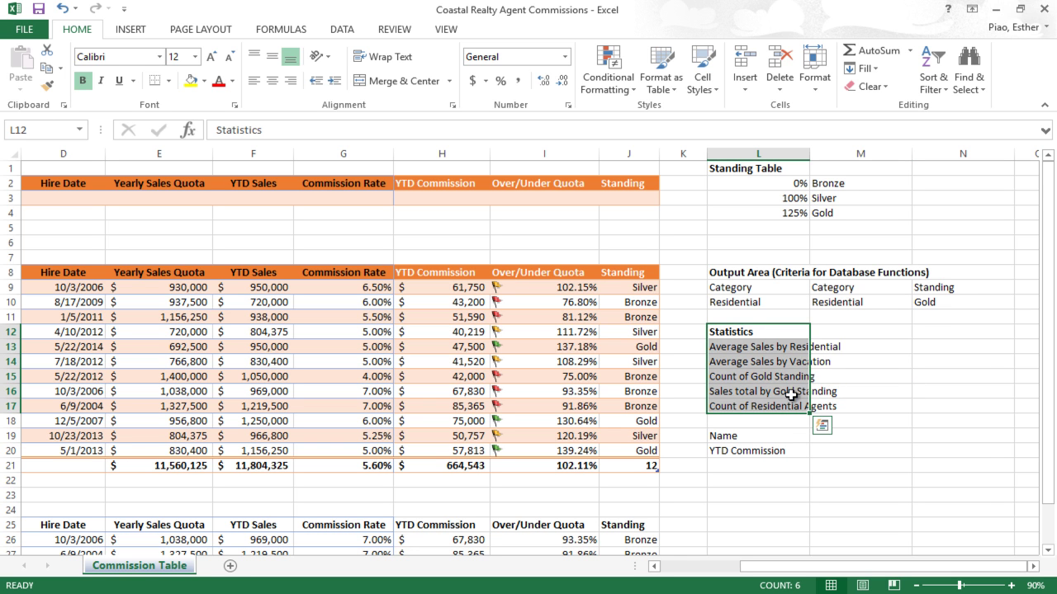
left_click(783, 334)
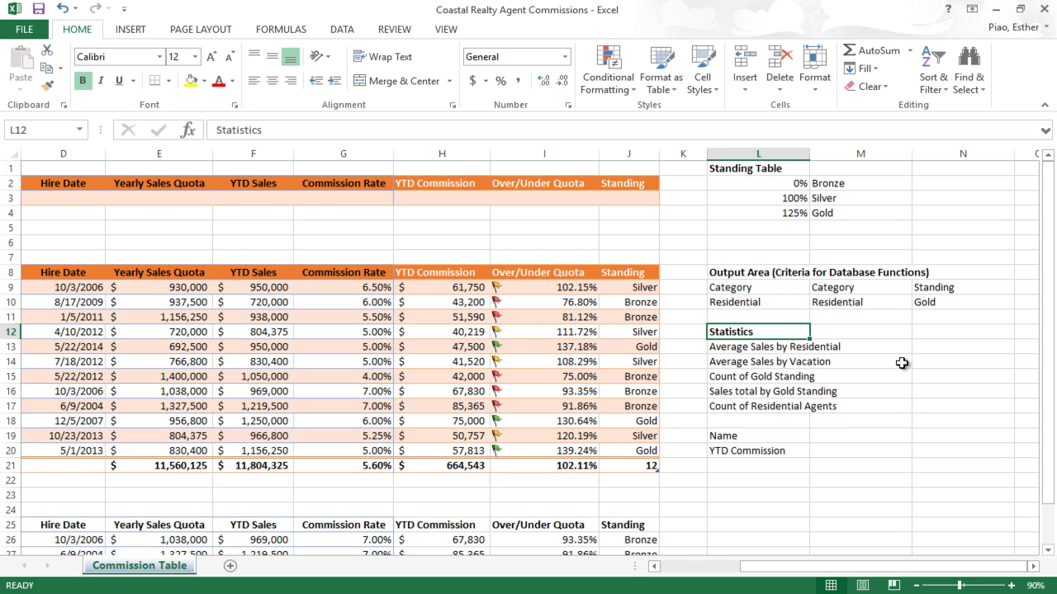
left_click(774, 349)
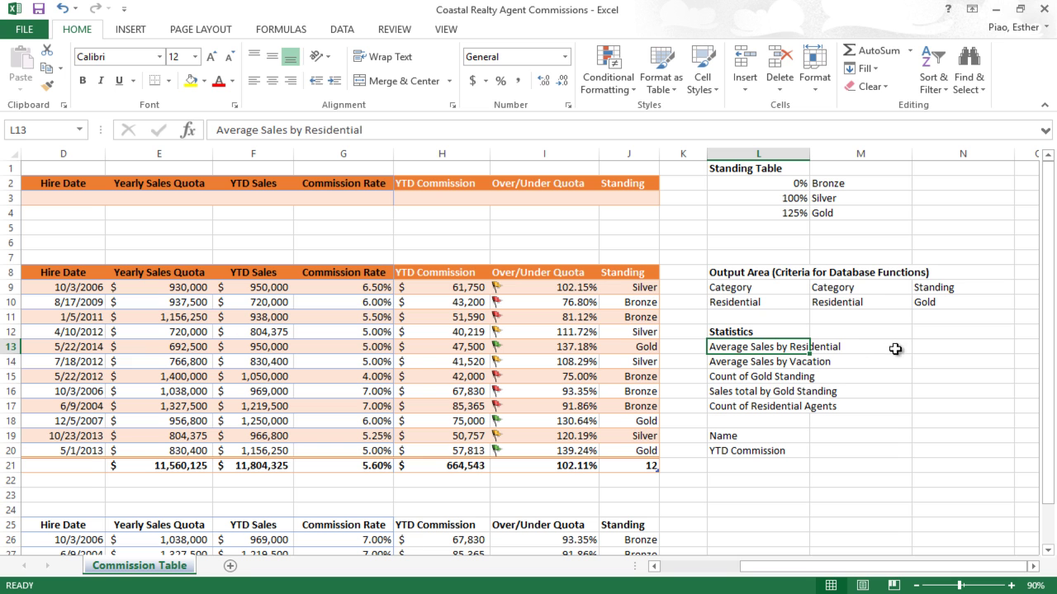
left_click(777, 363)
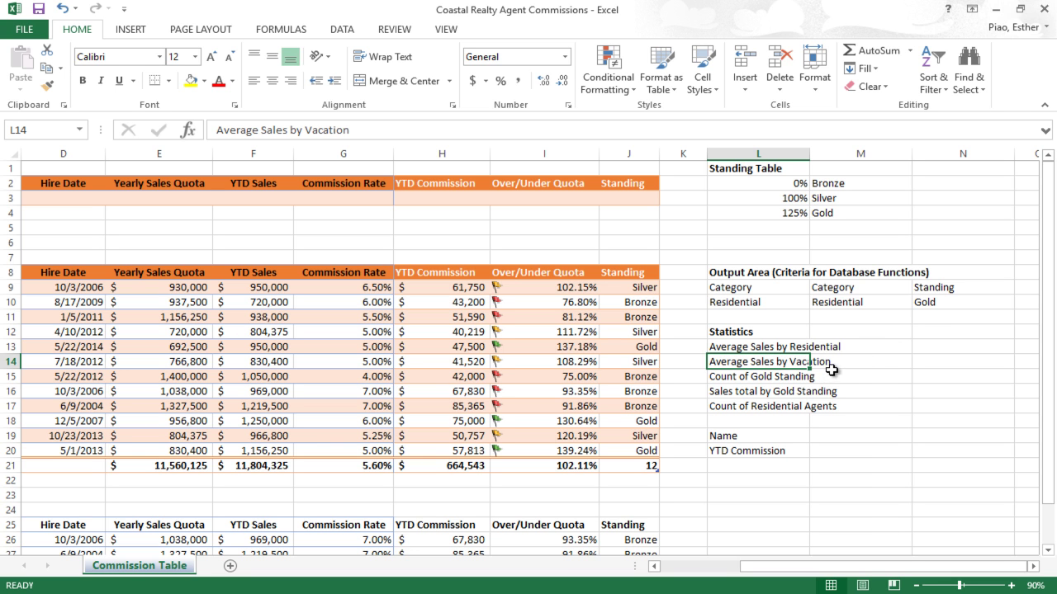
left_click(797, 378)
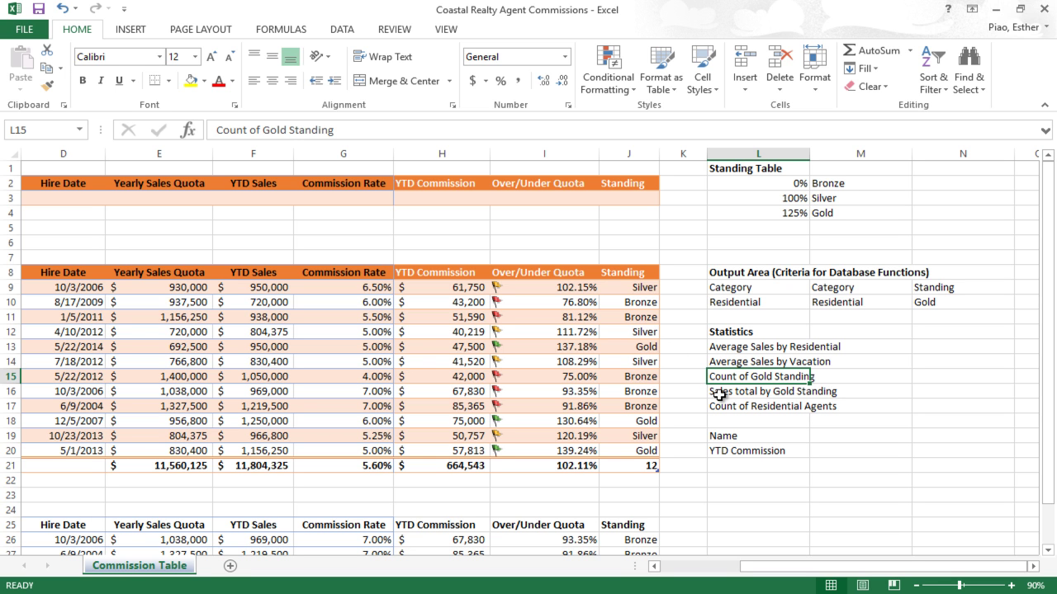
left_click(758, 393)
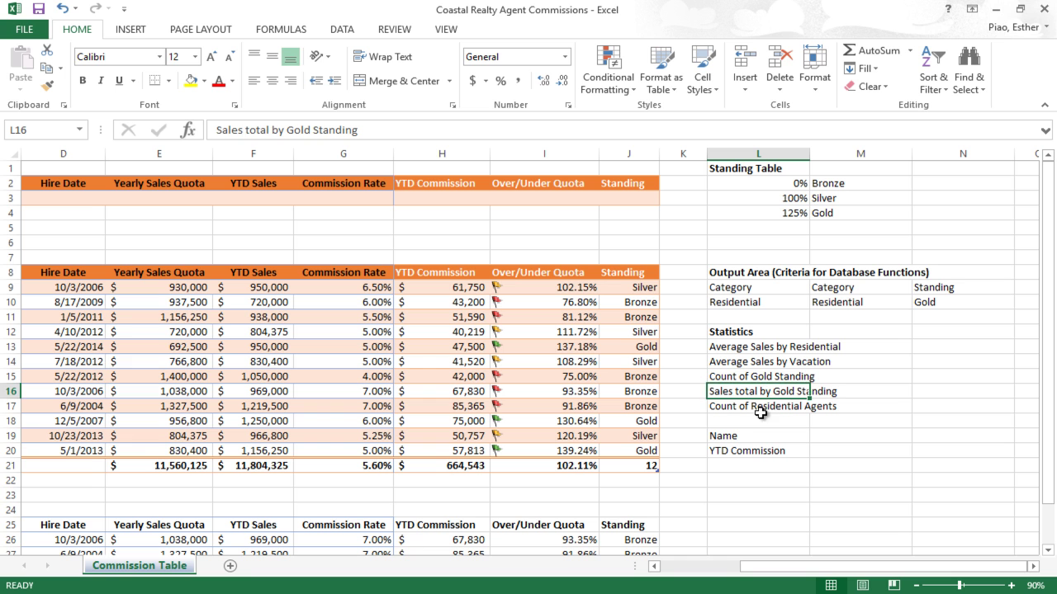
left_click(759, 409)
left_click(777, 423)
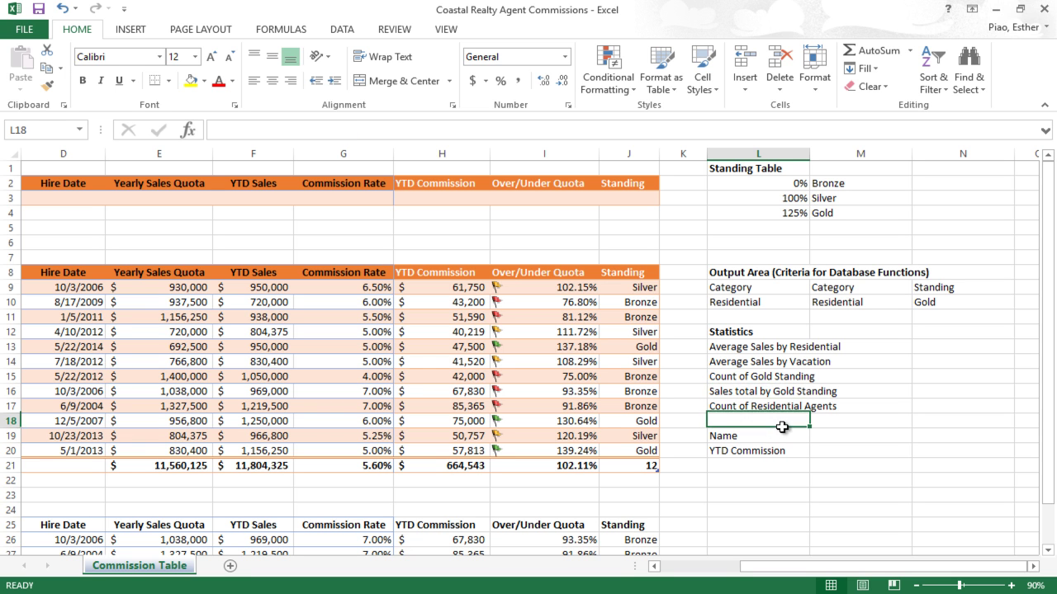
left_click(776, 406)
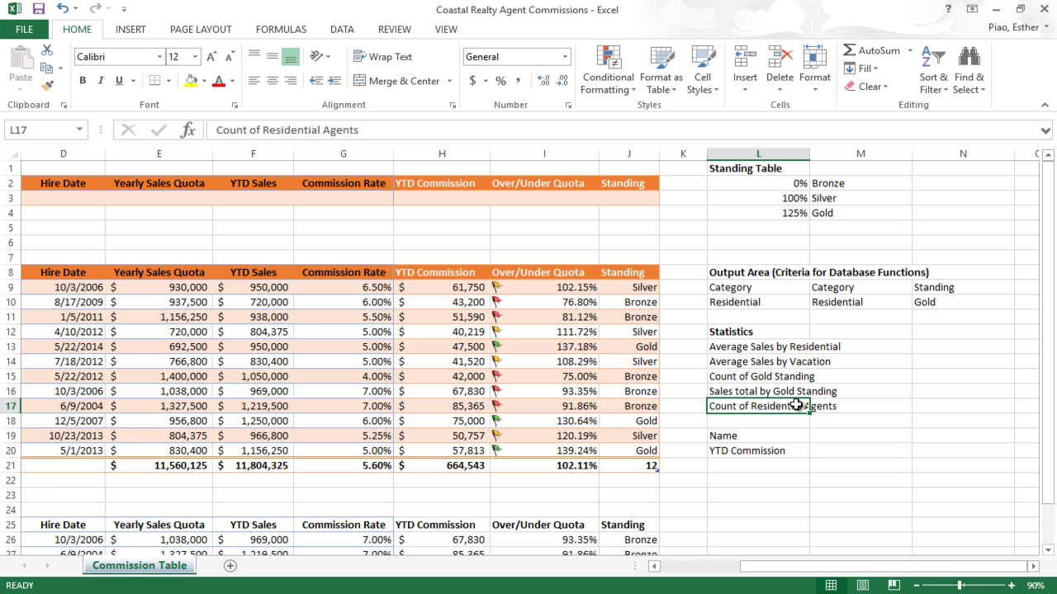
Step: Begin a COUNTIF formula in N17 for Count of Residential Agents, using the commission table's Category data in B9:B20 as the range
left_click(952, 345)
left_click(954, 405)
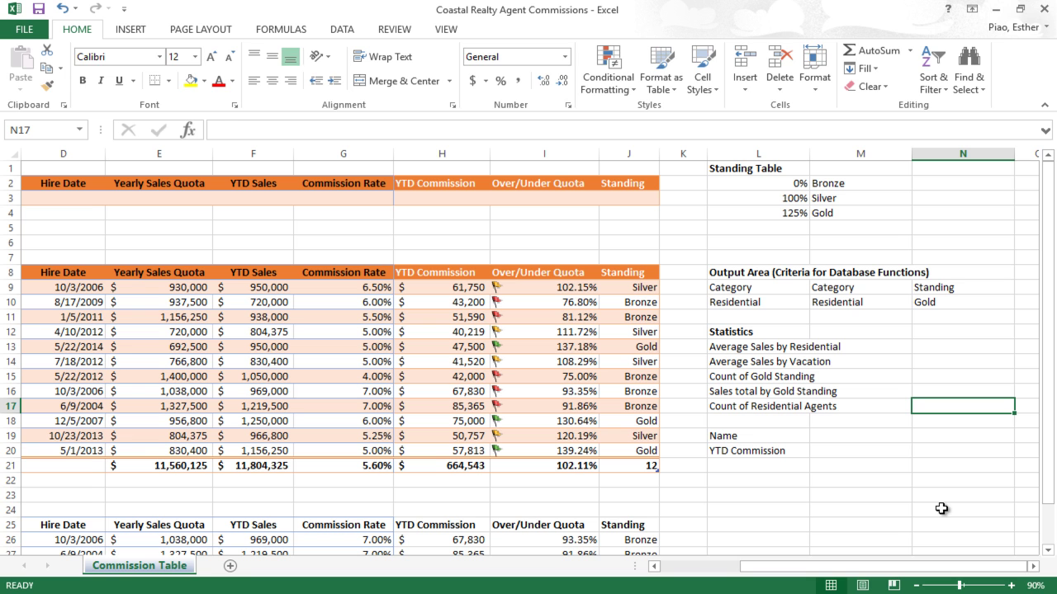
type("=count")
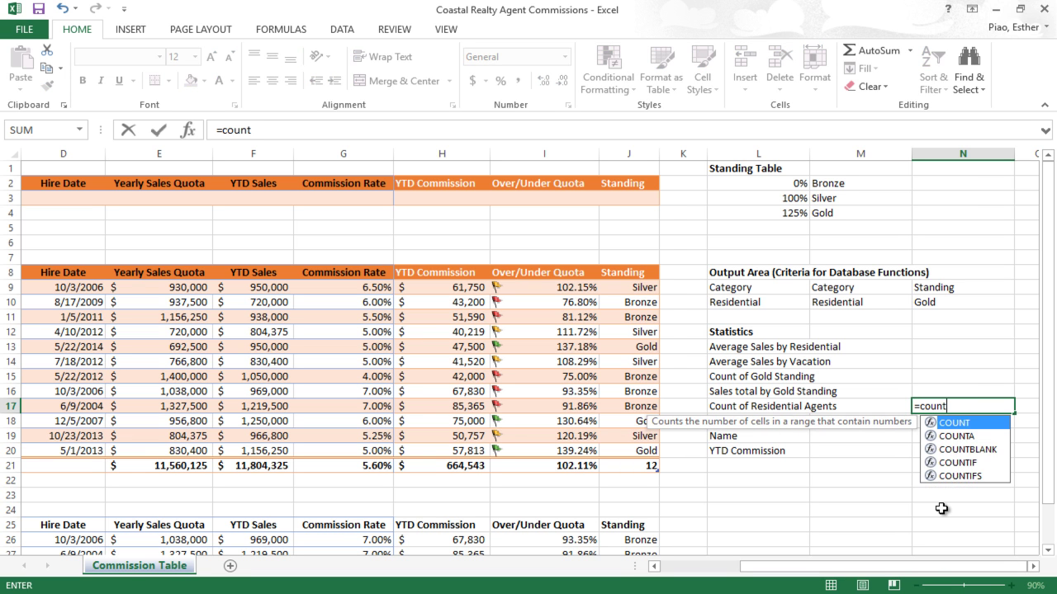
type("if()")
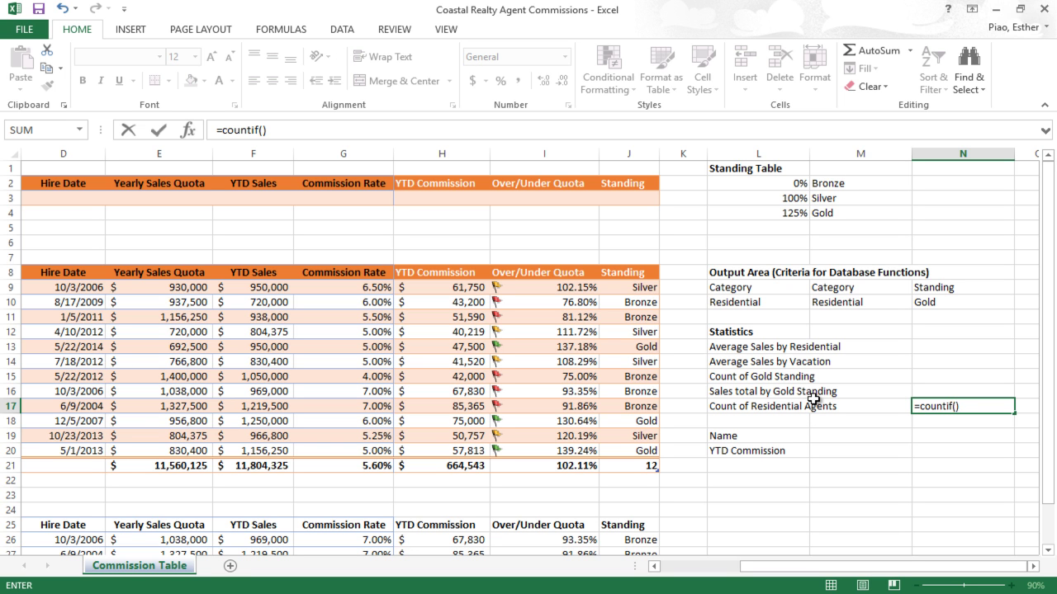
key("BackSpace")
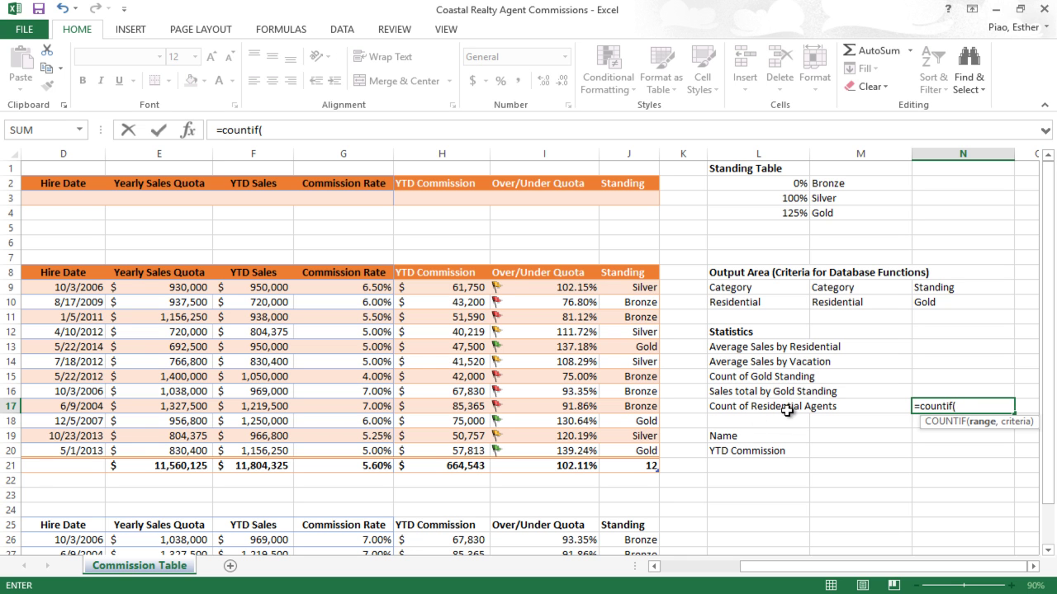
left_click_drag(813, 571, 697, 577)
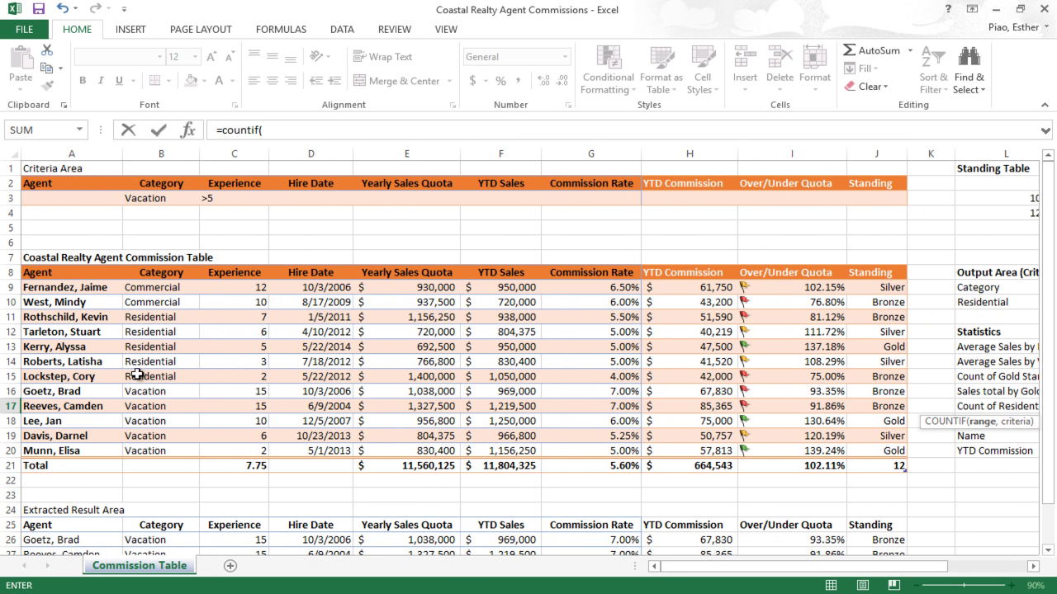
left_click(142, 271)
left_click_drag(141, 271, 149, 302)
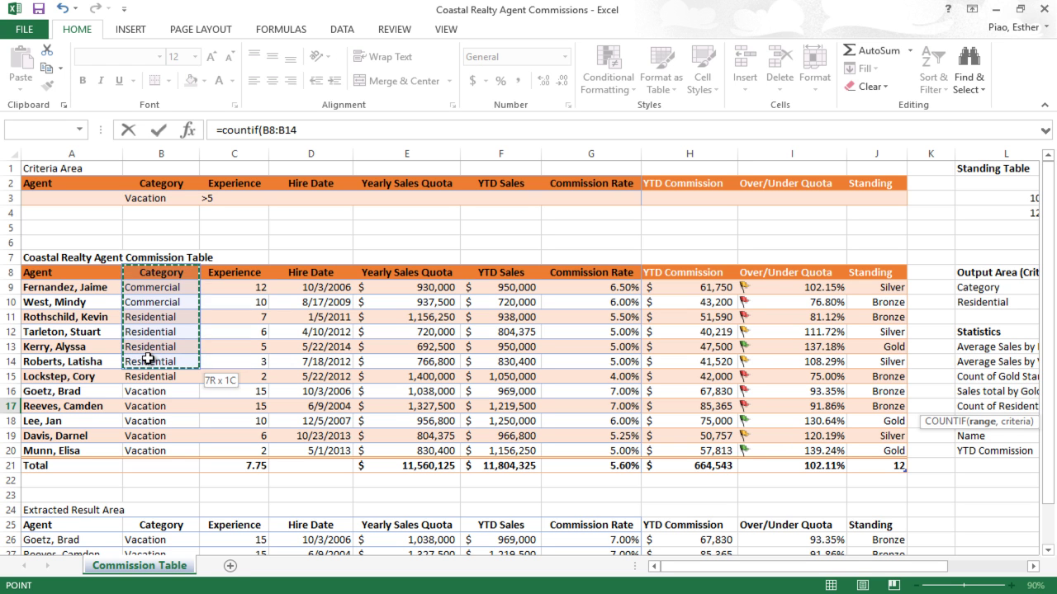
left_click_drag(161, 286, 160, 309)
left_click_drag(157, 434, 157, 450)
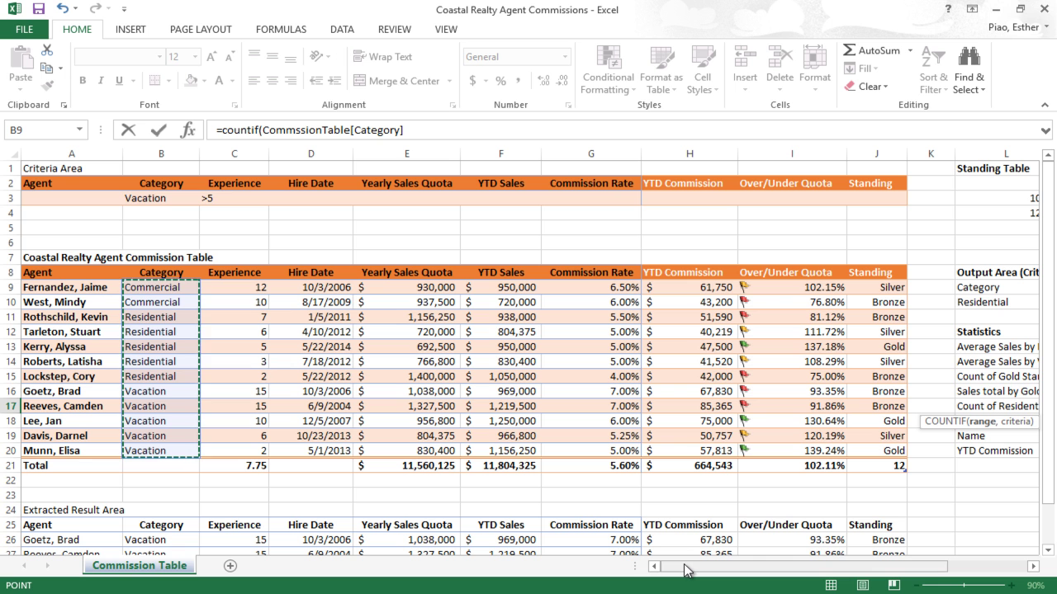
Step: Complete the COUNTIF formula in N17 with the criterion "Residential"
left_click_drag(684, 569, 825, 553)
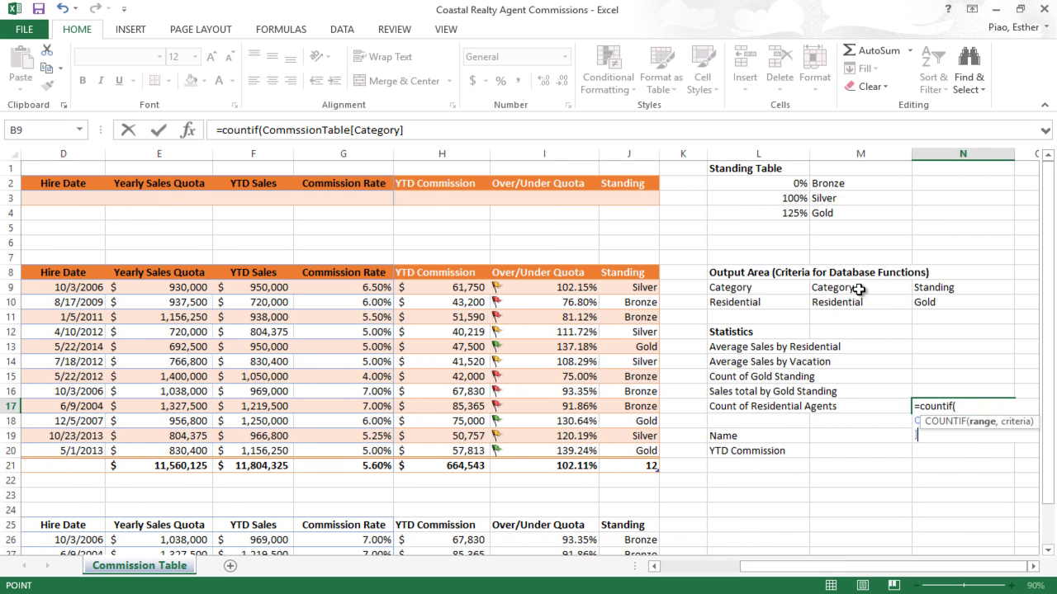
left_click(512, 130)
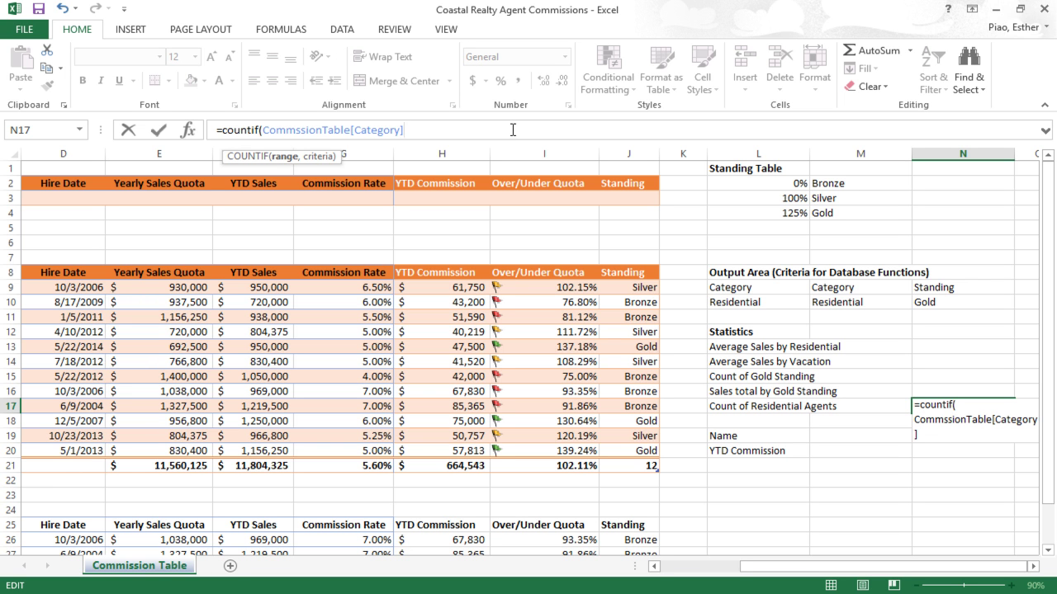
type(",")
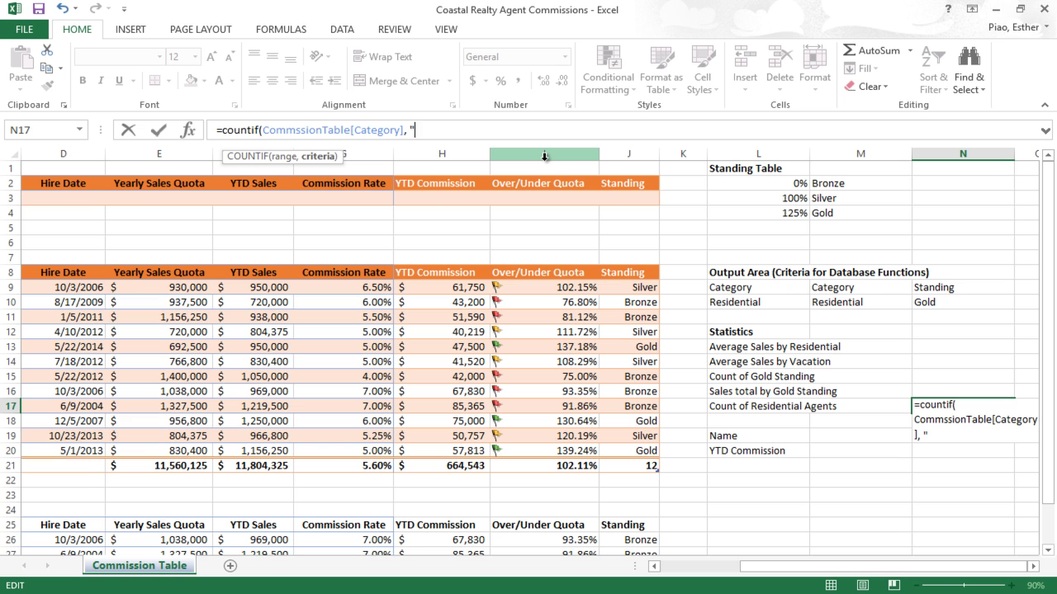
type(" \"Resid")
key("BackSpace")
type("idential")
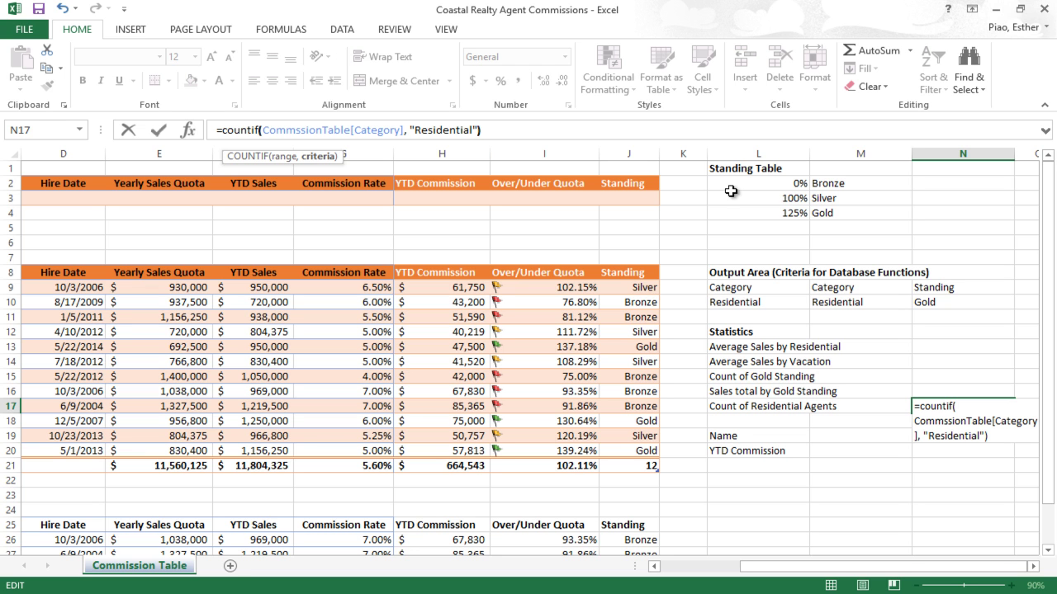
key("Return")
left_click(961, 406)
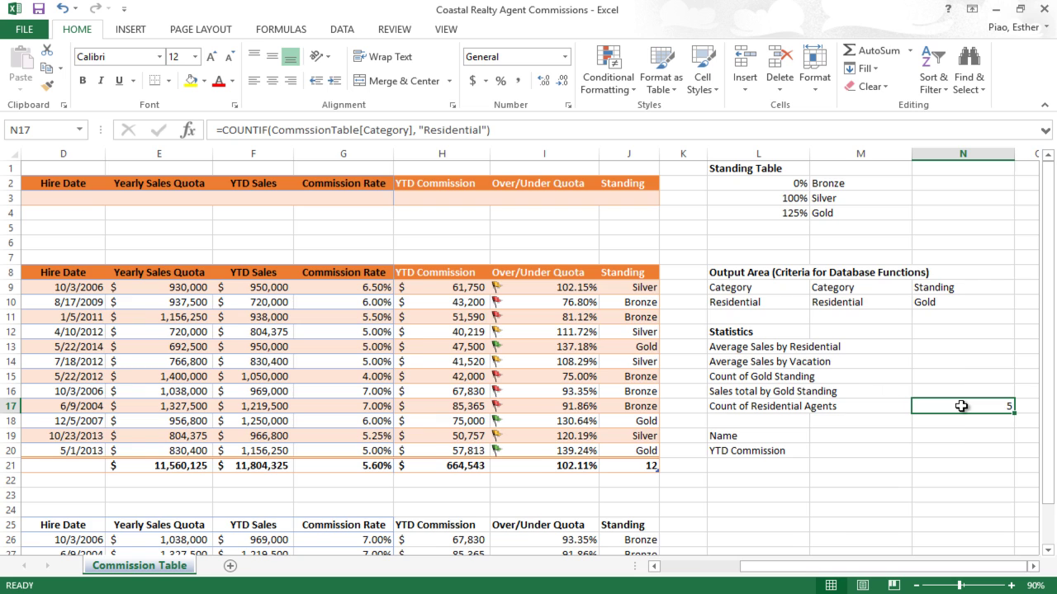
Step: Display the worksheet's formulas and widen column N to fit the entire COUNTIF formula
key("ctrl+grave")
left_click_drag(861, 566, 985, 439)
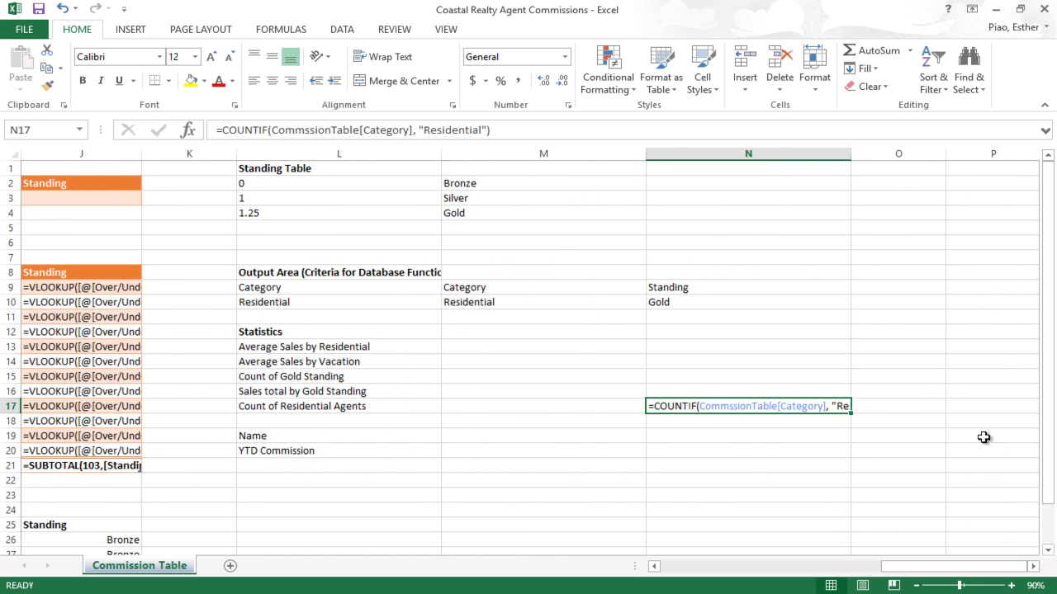
left_click_drag(852, 154, 936, 153)
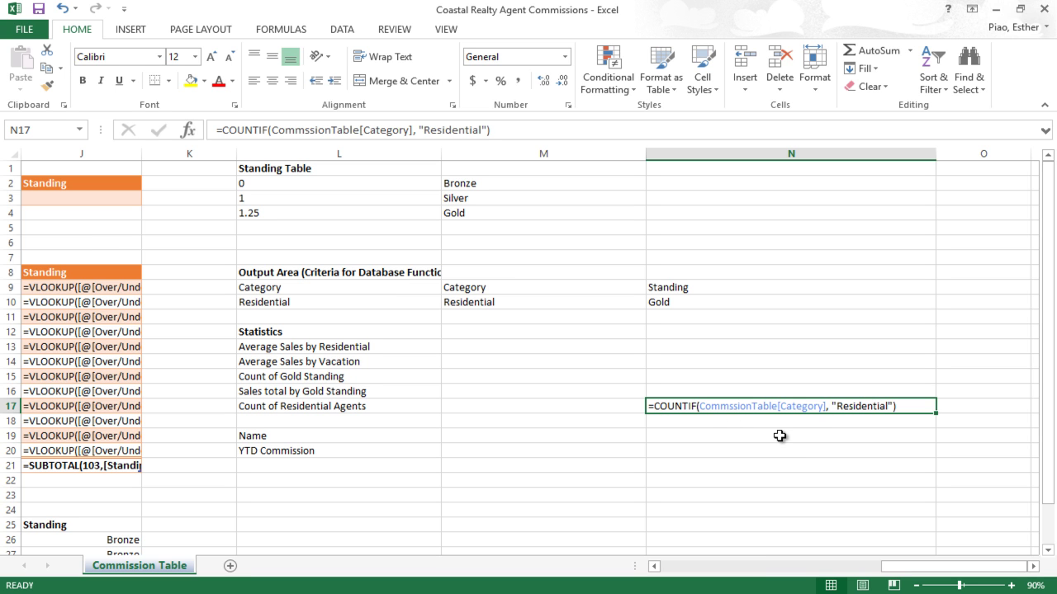
Step: Examine the Range and Criteria function arguments of the COUNTIF formula in N17
left_click(189, 130)
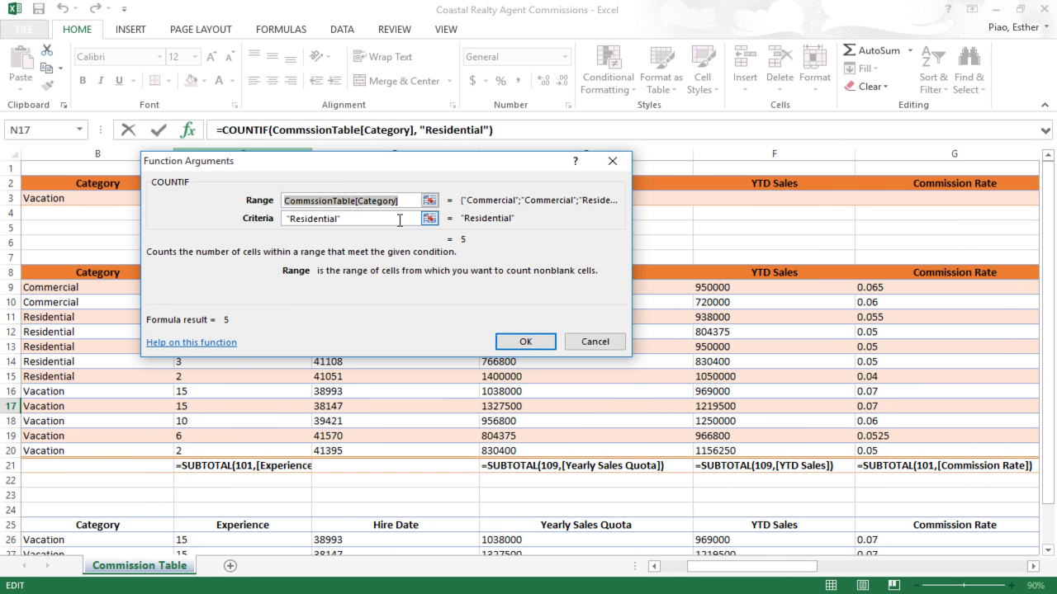
left_click(398, 221)
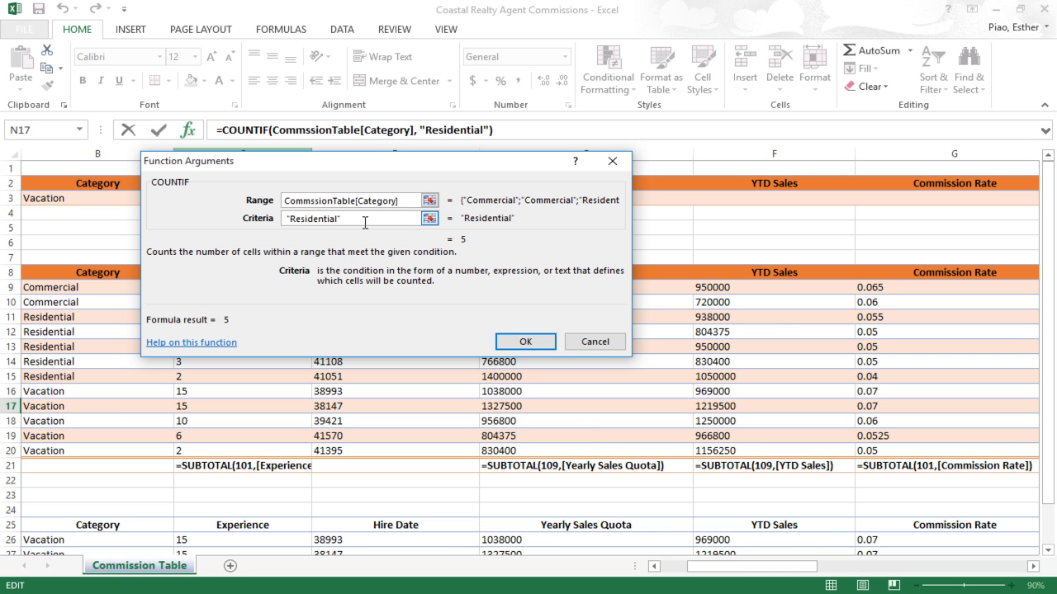
left_click(410, 201)
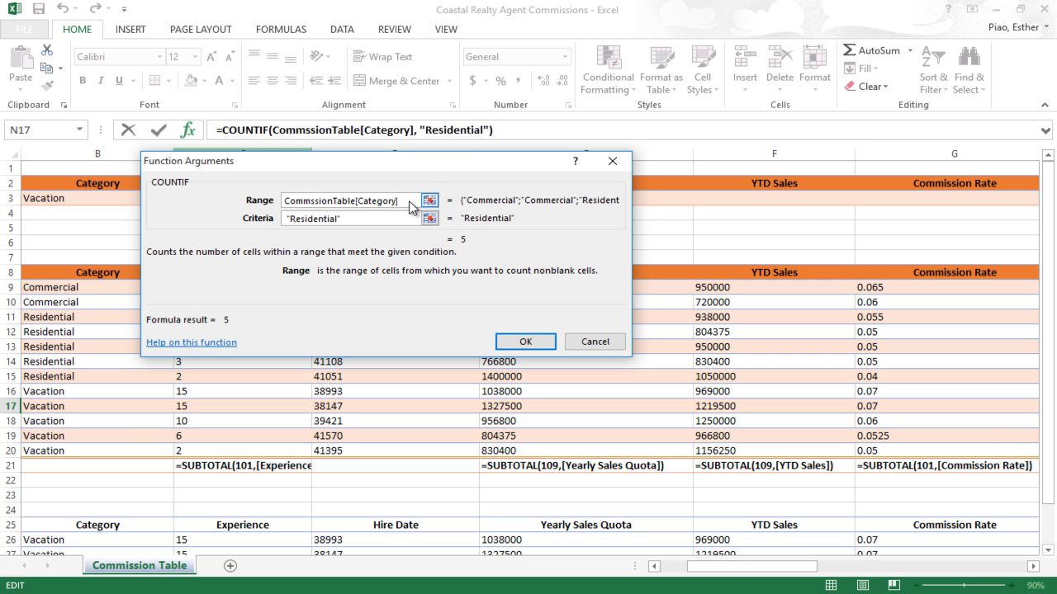
left_click_drag(423, 162, 505, 373)
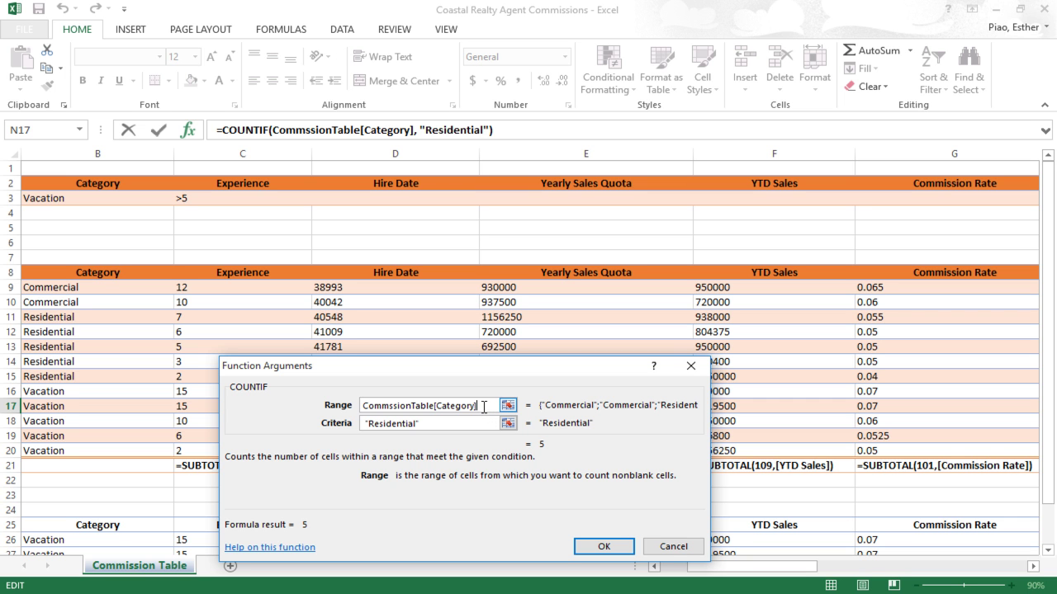
left_click_drag(483, 407, 364, 411)
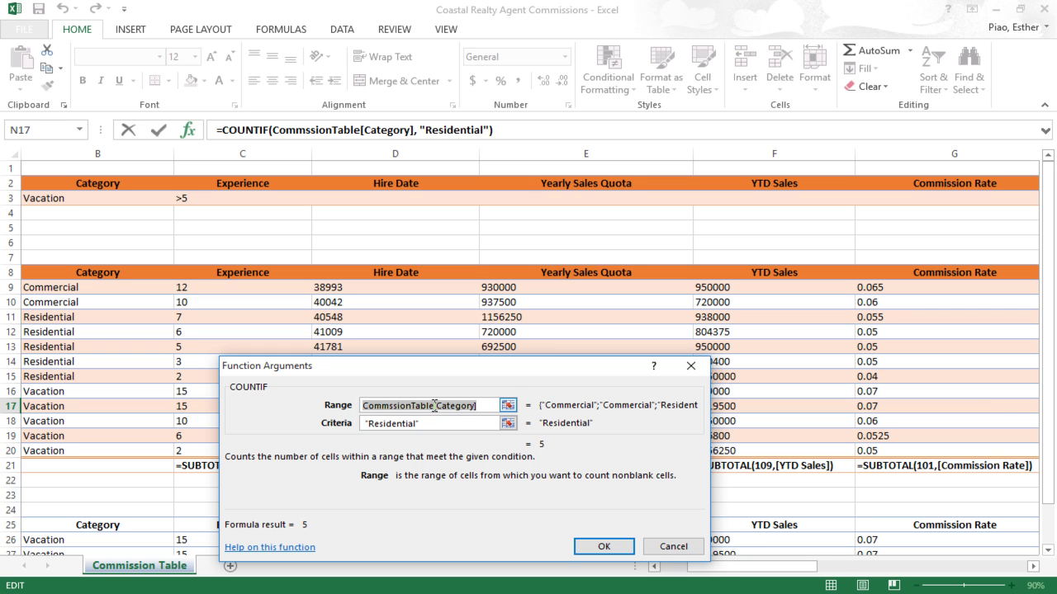
left_click_drag(575, 367, 562, 313)
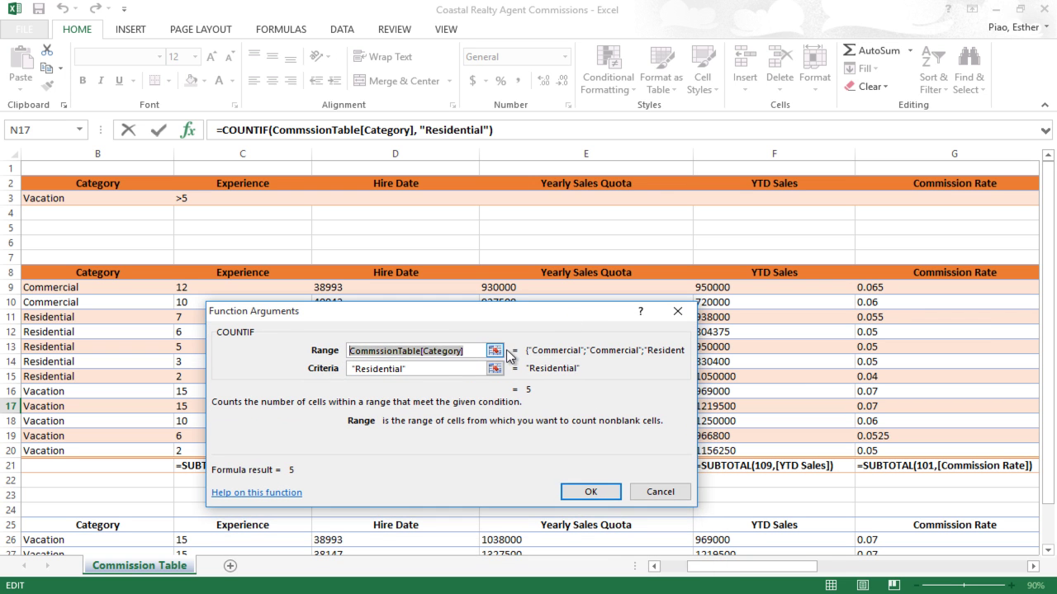
left_click(590, 492)
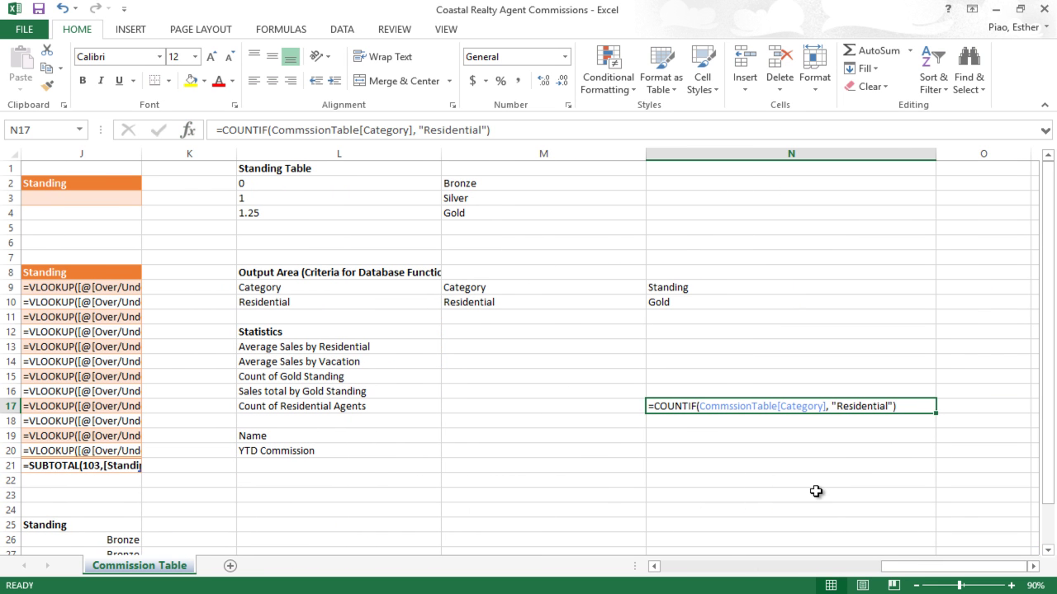
Step: Switch the worksheet back from formulas to values and narrow column N
key("ctrl+grave")
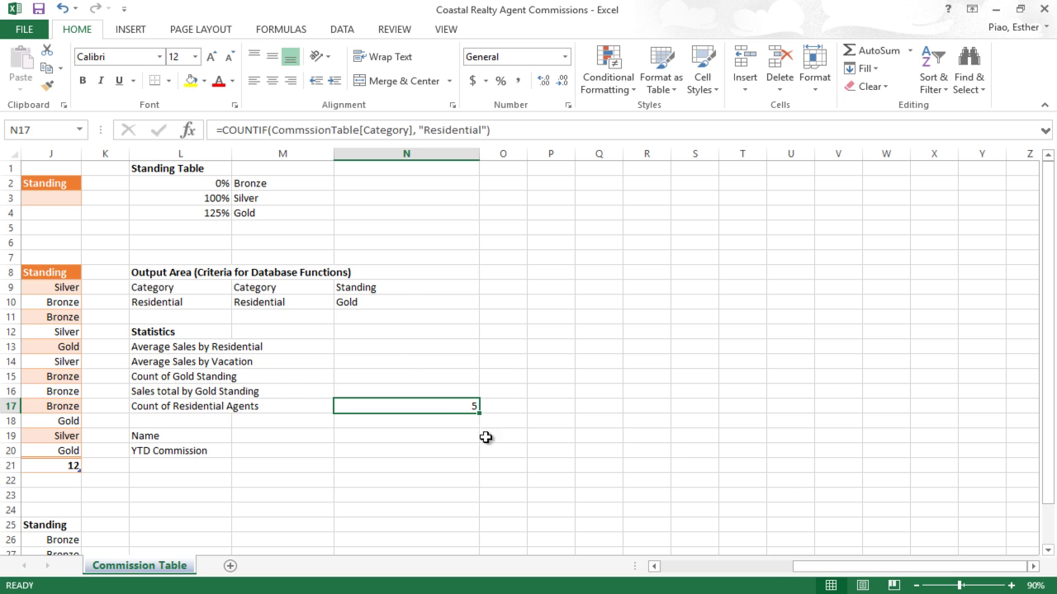
left_click_drag(477, 157, 429, 163)
Step: Begin a SUMIF formula in N16 for Sales total by Gold Standing, with the table's Standing column as the range
left_click(371, 389)
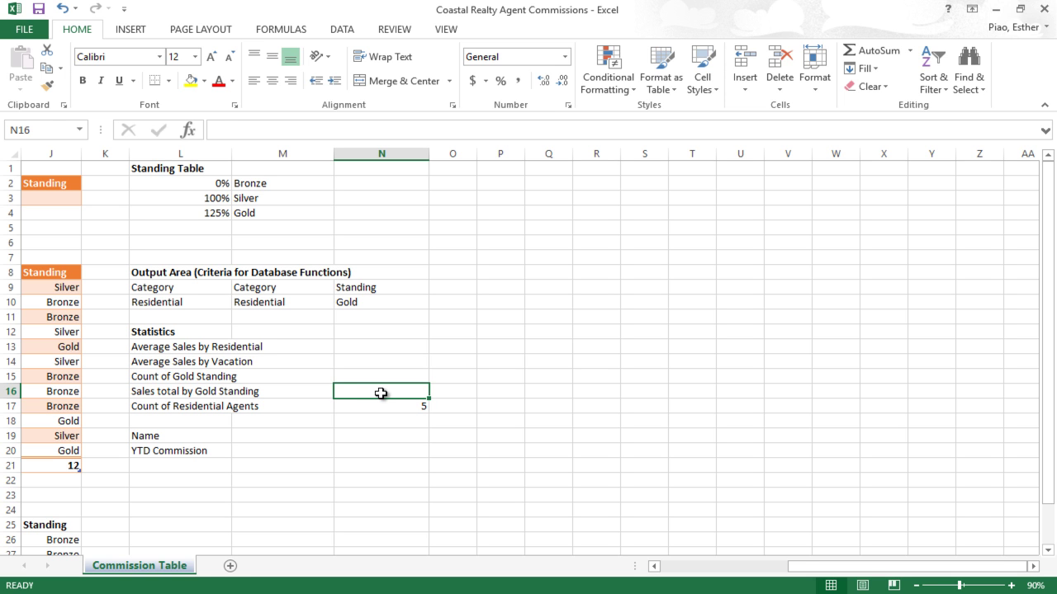
type("=su")
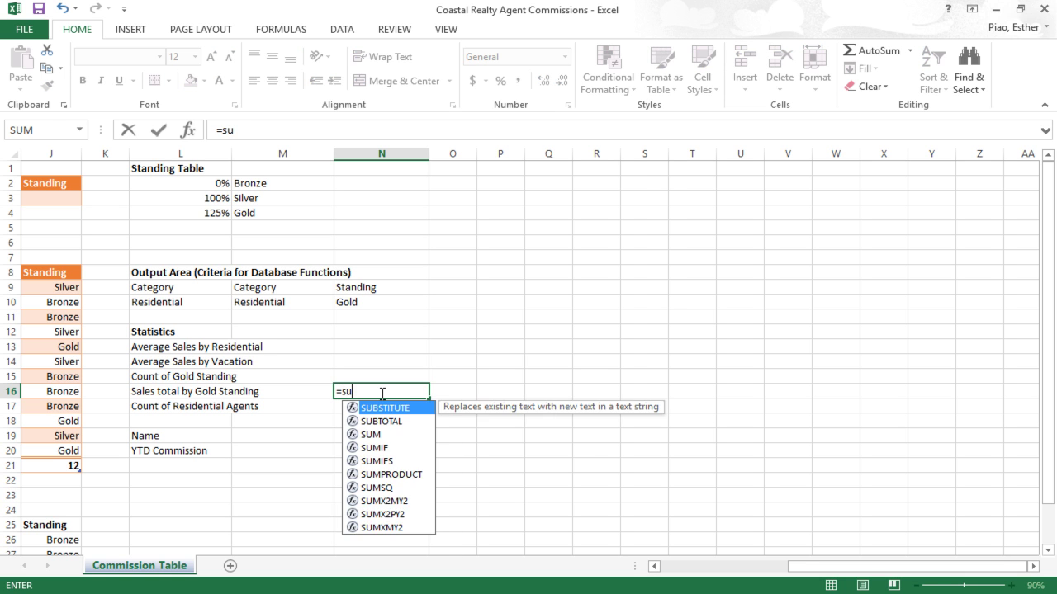
type("mif()")
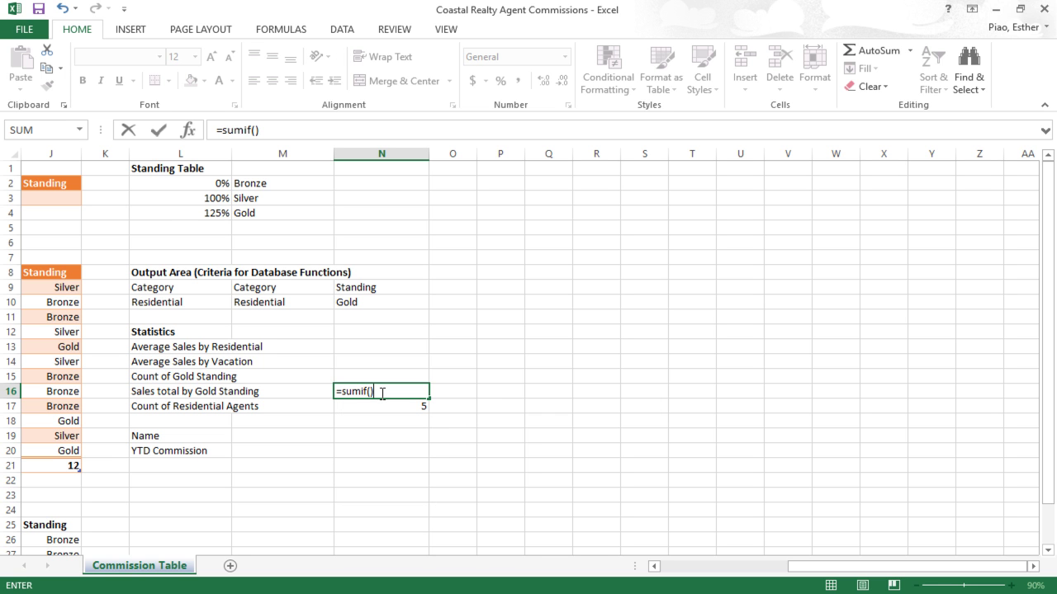
left_click(190, 132)
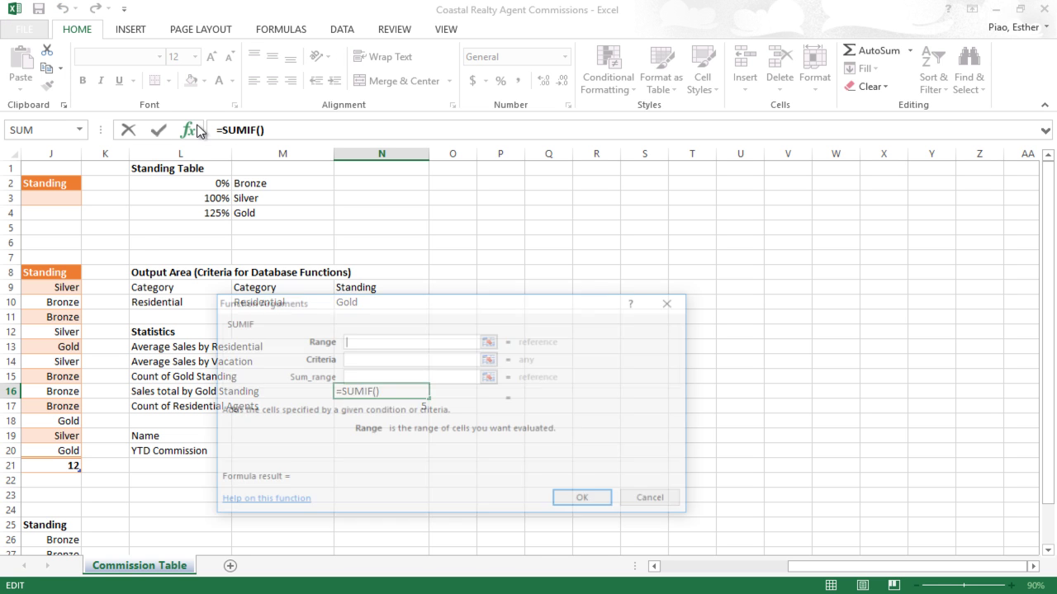
left_click_drag(477, 299, 817, 263)
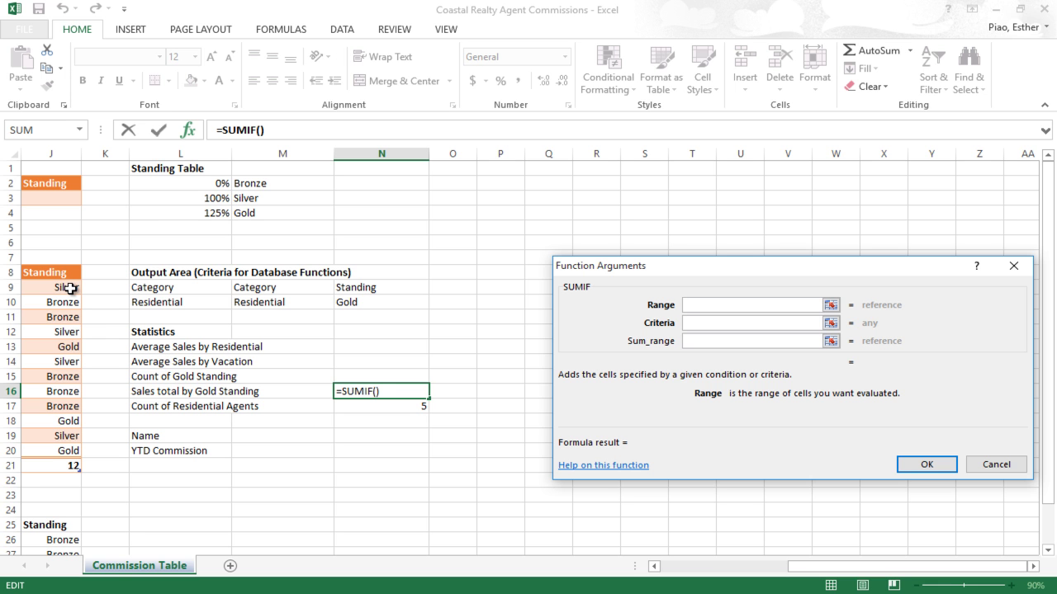
left_click_drag(71, 288, 61, 450)
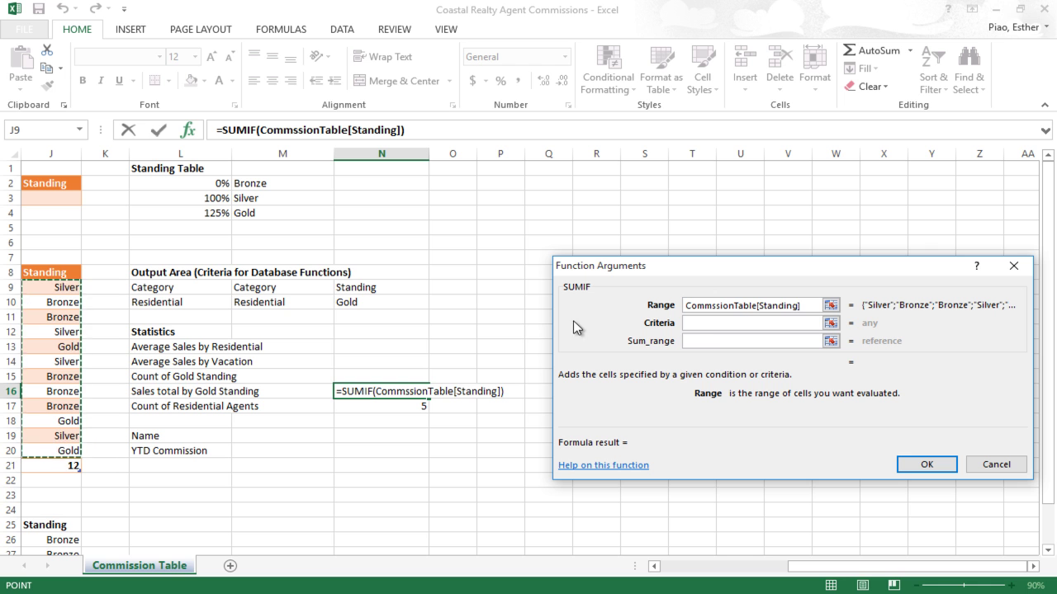
left_click(719, 326)
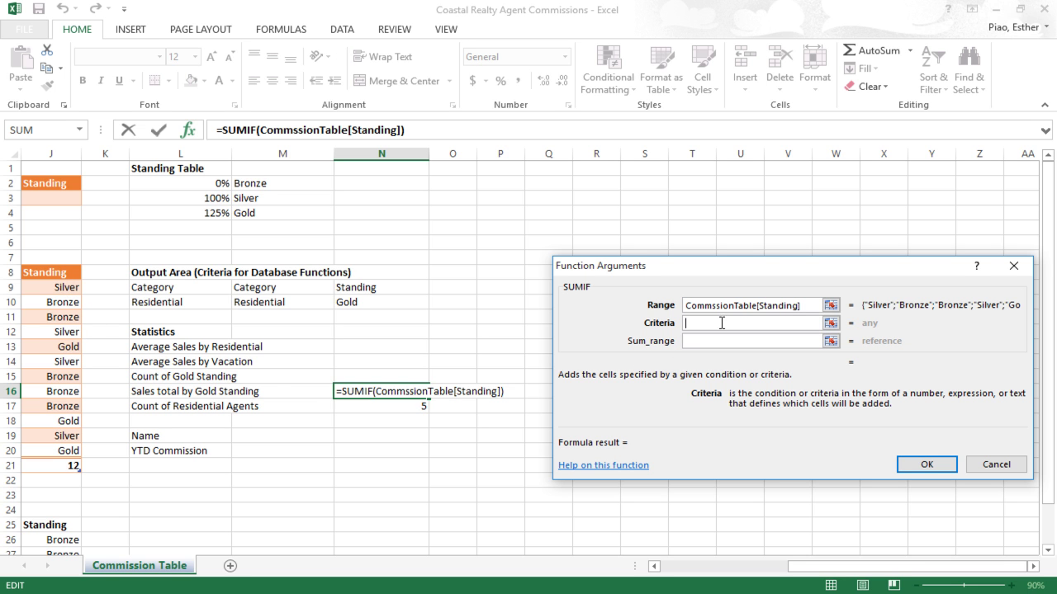
type("\"Gol")
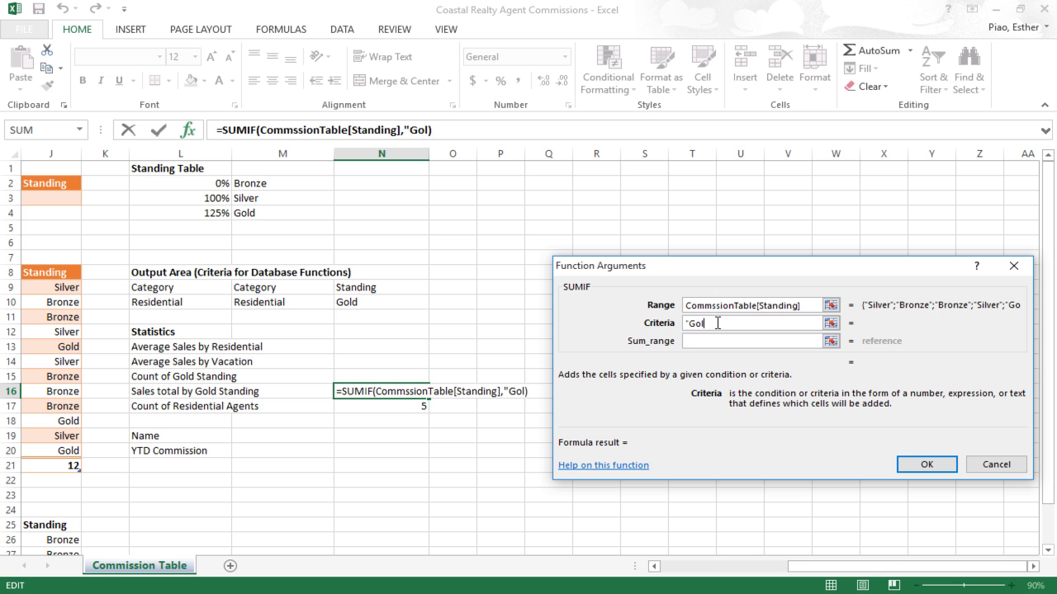
type("d\"")
key("BackSpace")
key("BackSpace")
key("BackSpace")
key("BackSpace")
key("BackSpace")
key("BackSpace")
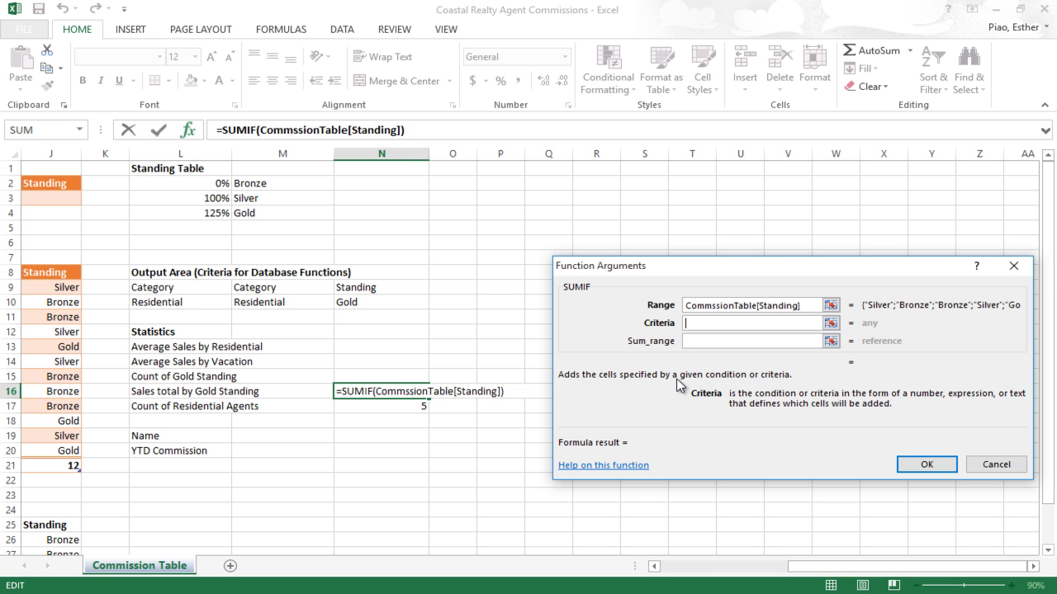
Step: Complete the SUMIF in N16 with N10 as the criteria and the table's YTD Sales column as the sum range
left_click(391, 299)
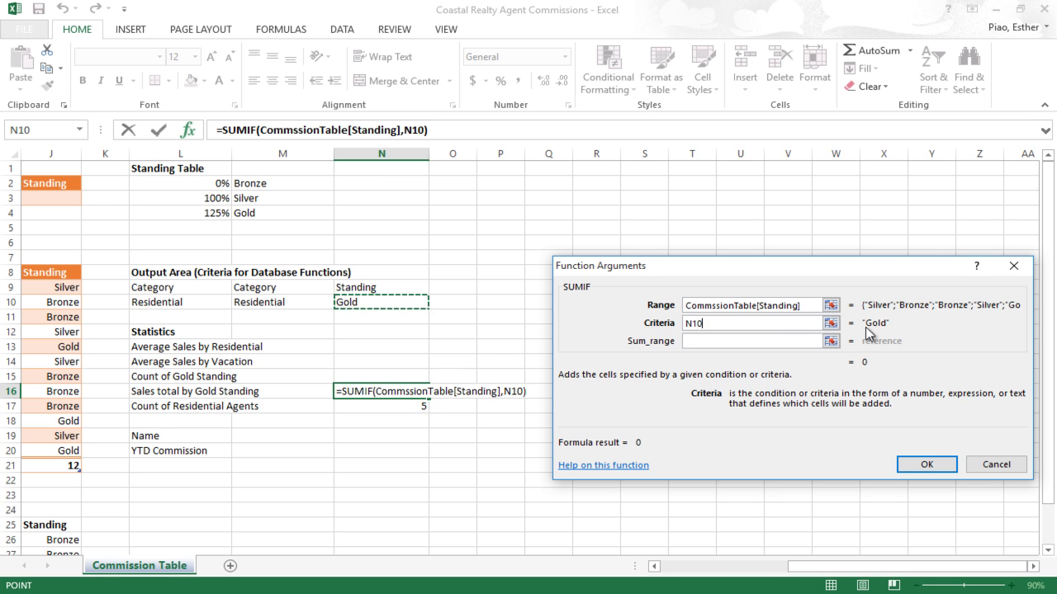
left_click(803, 343)
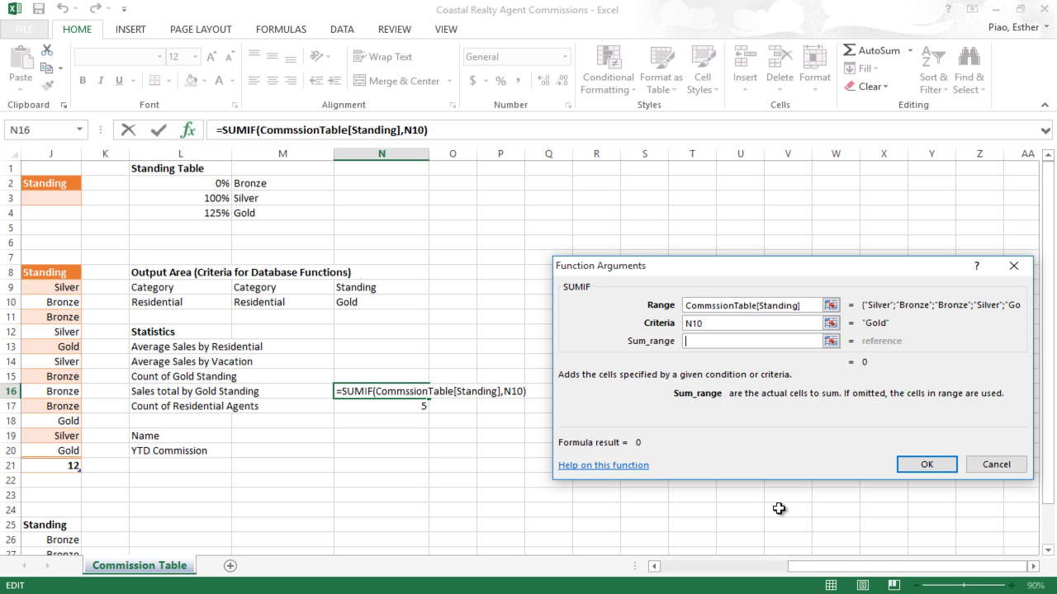
left_click_drag(814, 569, 694, 585)
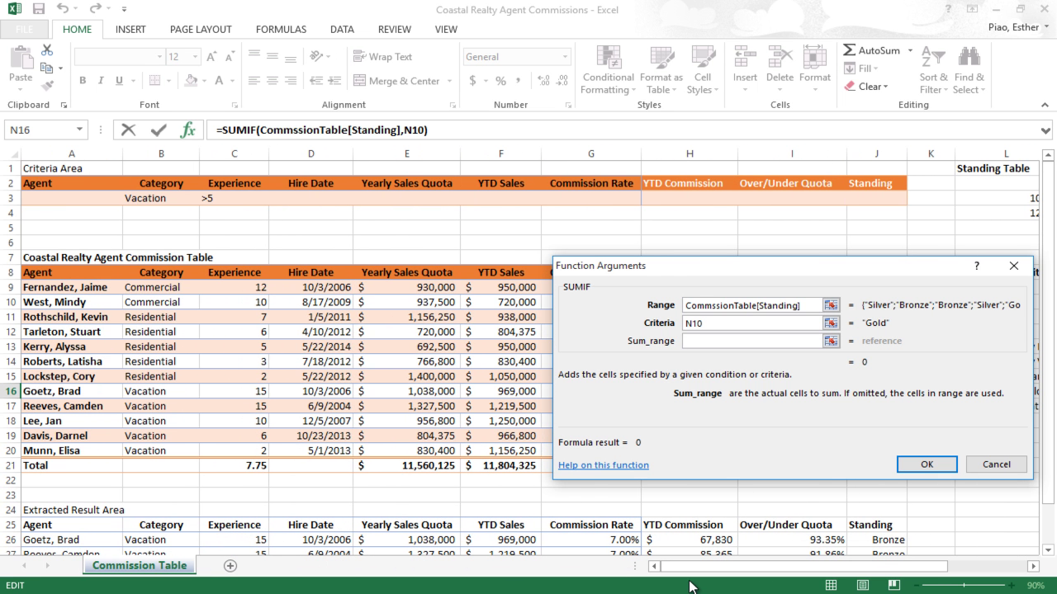
left_click_drag(477, 288, 501, 450)
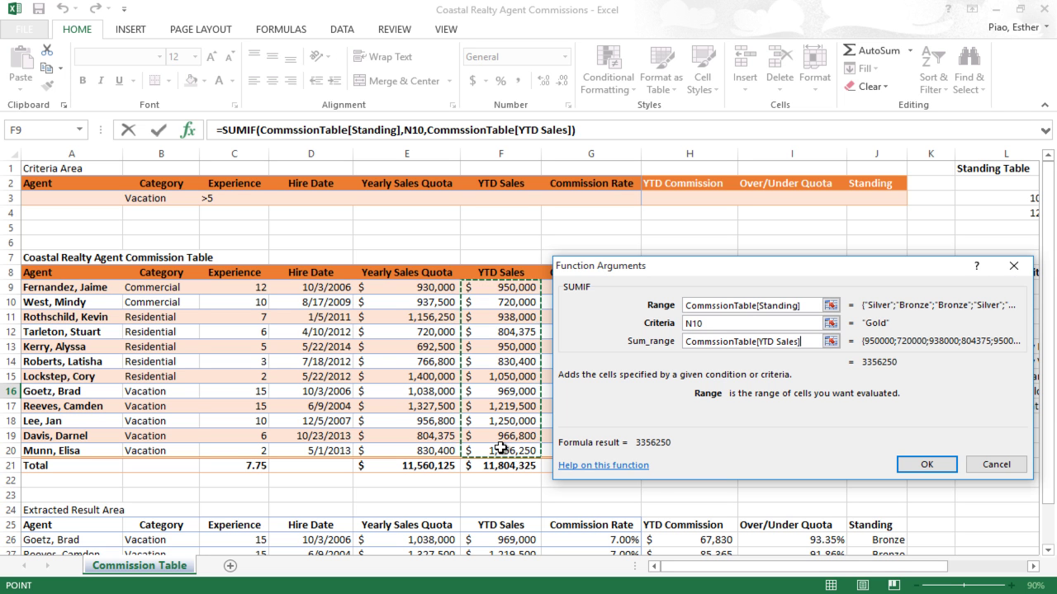
left_click(803, 304)
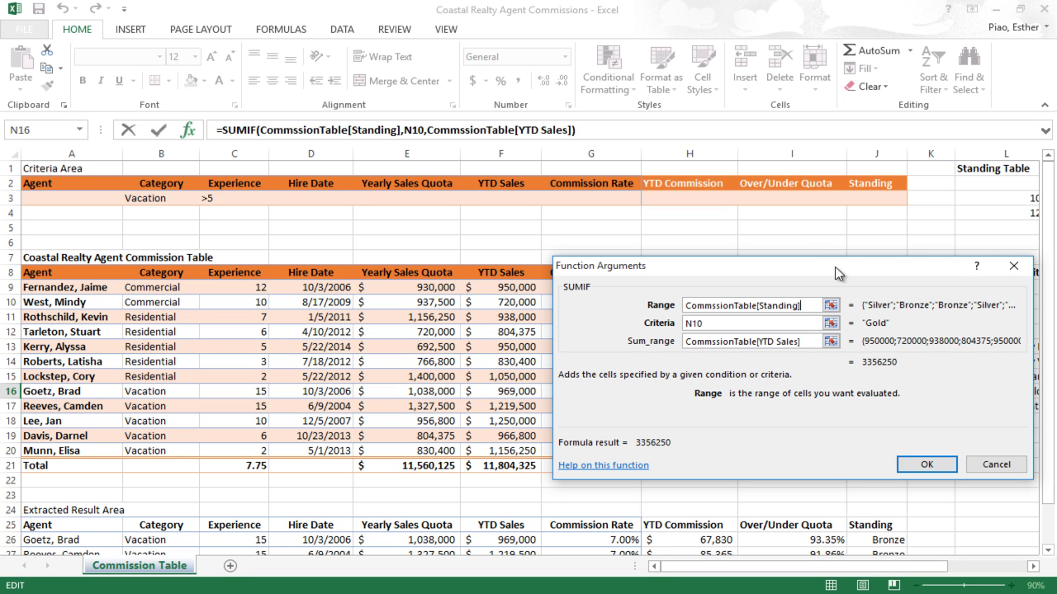
left_click(811, 341)
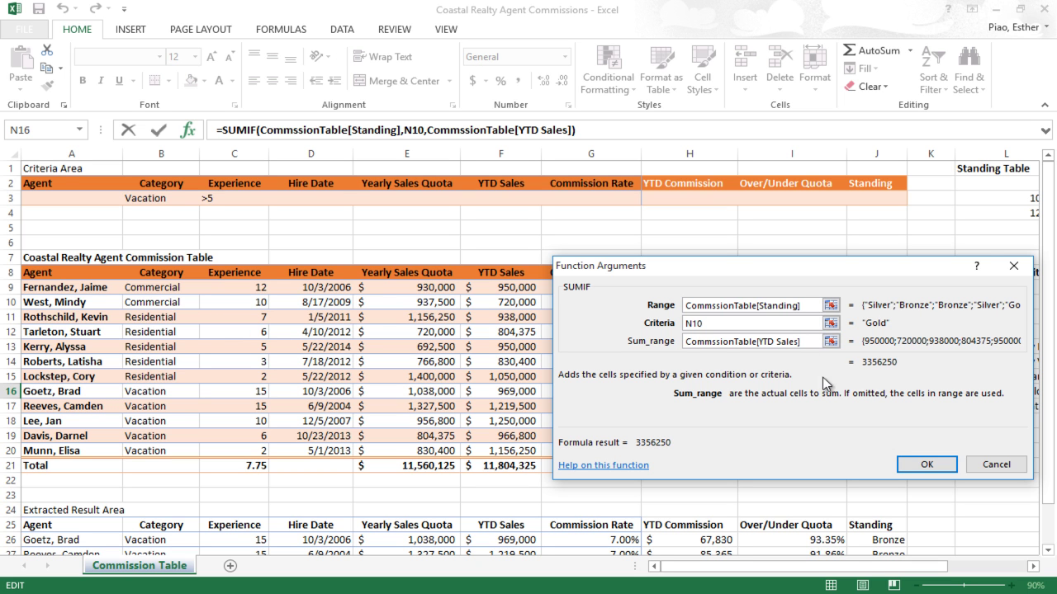
left_click(906, 465)
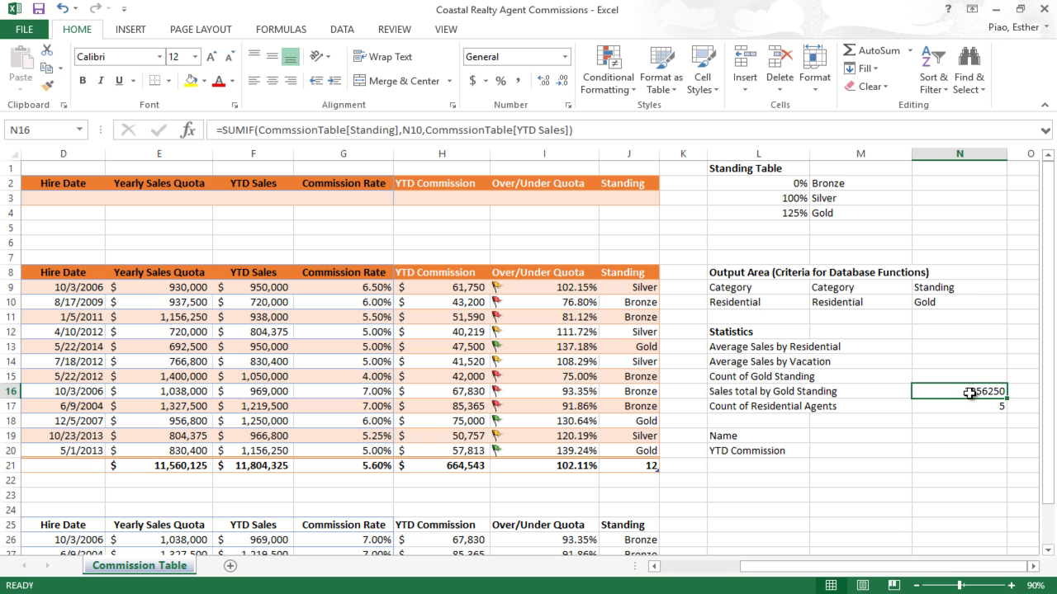
left_click(970, 403)
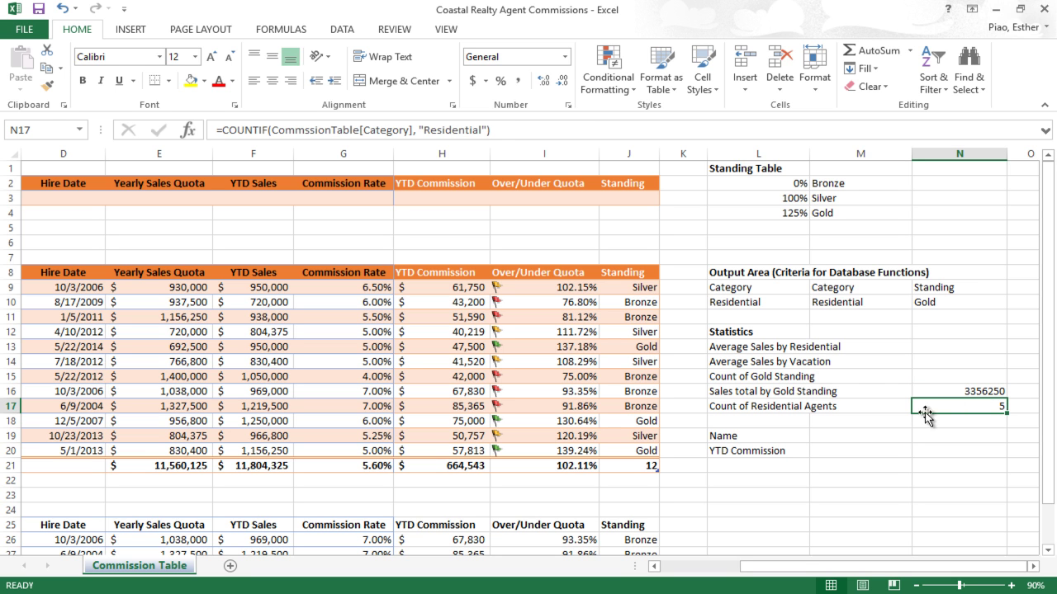
left_click(982, 376)
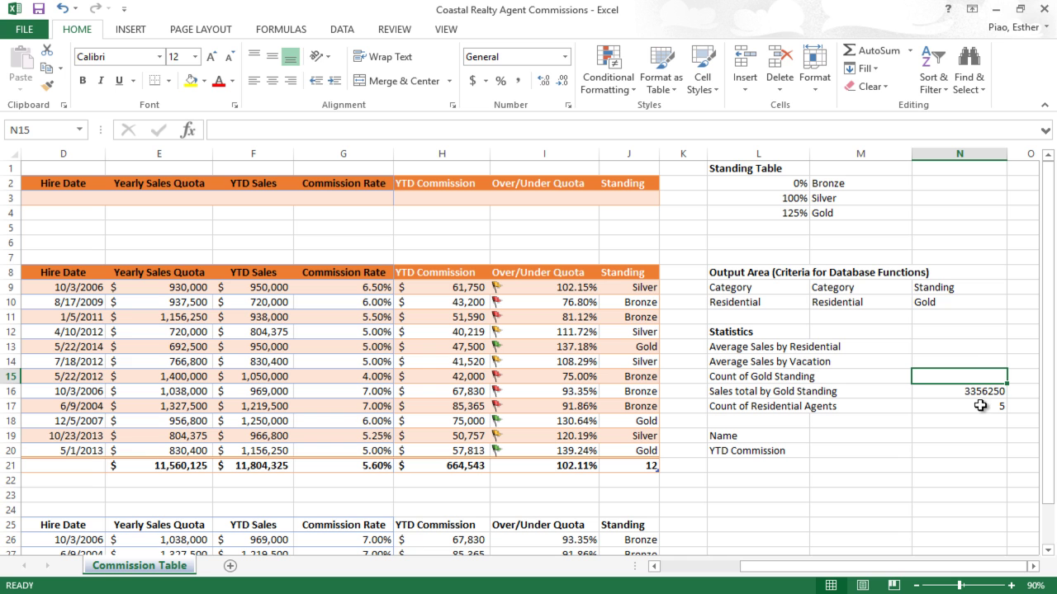
left_click(772, 388)
left_click(776, 379)
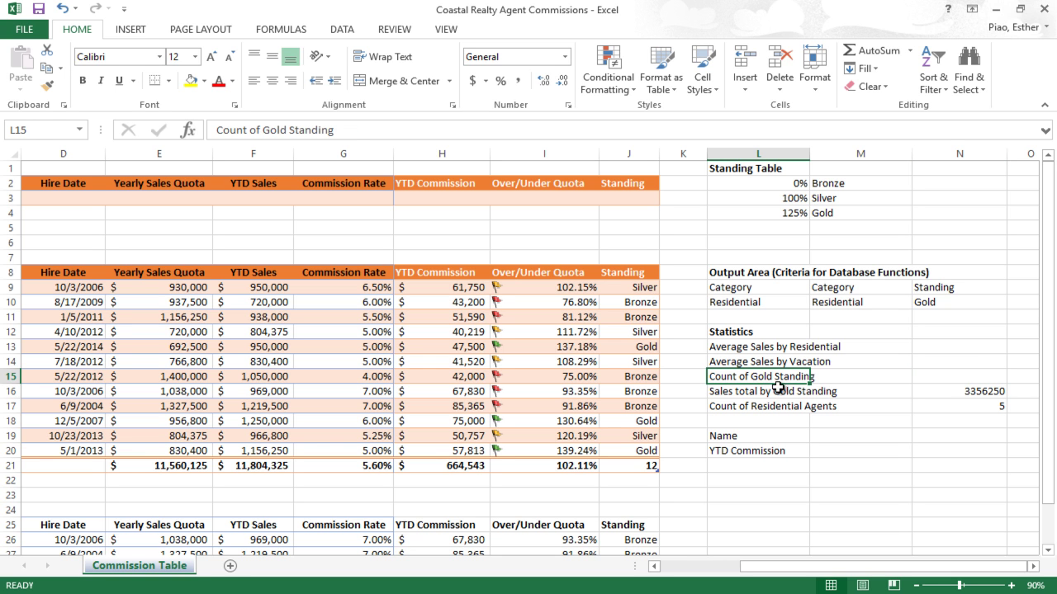
left_click(787, 406)
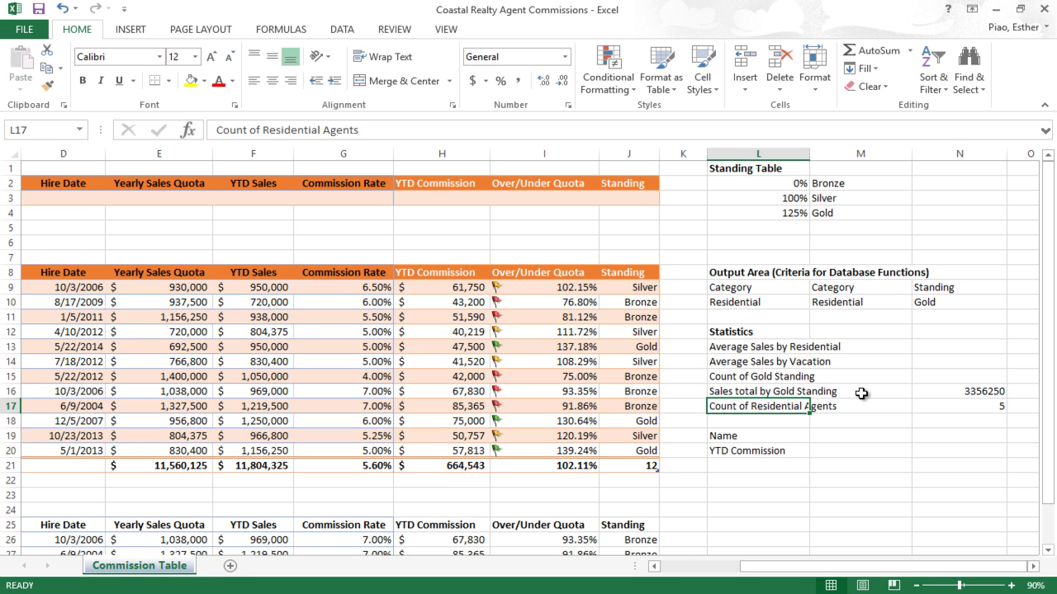
Step: Begin a formula in N15 for Count of Gold Standing and browse the available functions starting with D
left_click(983, 378)
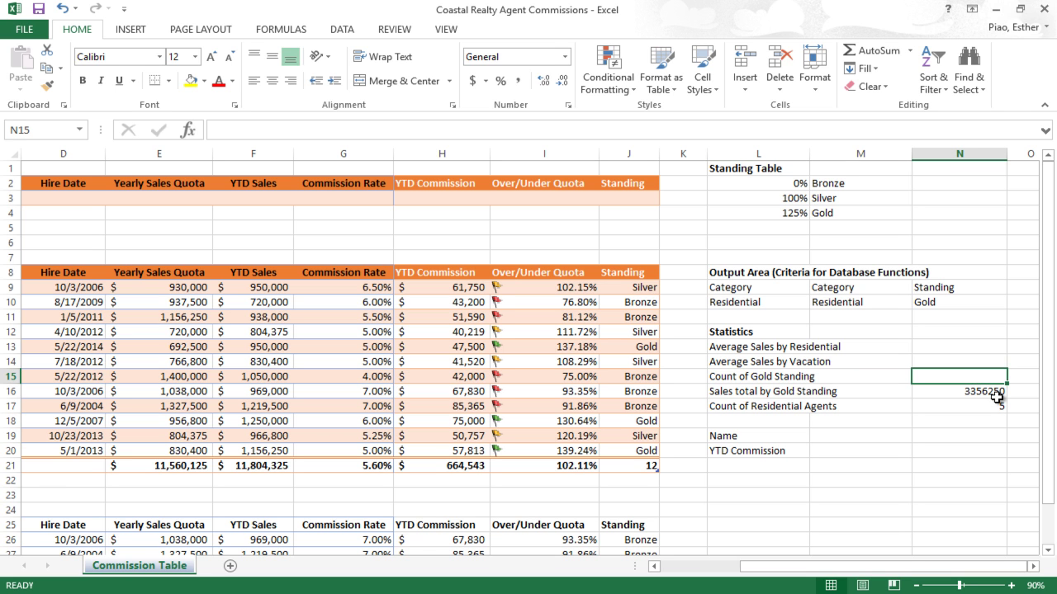
type("=")
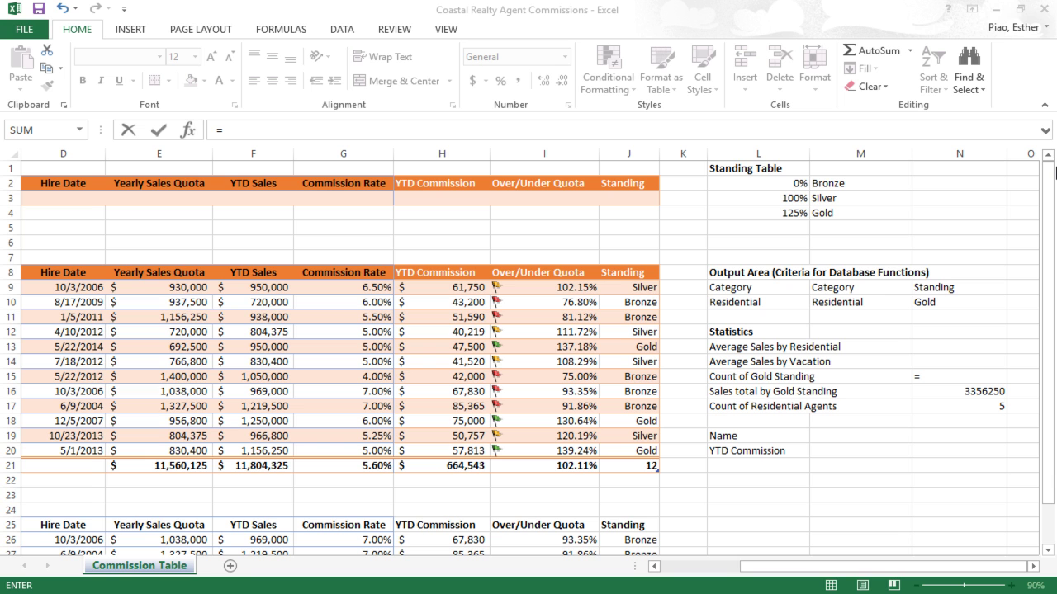
left_click(951, 377)
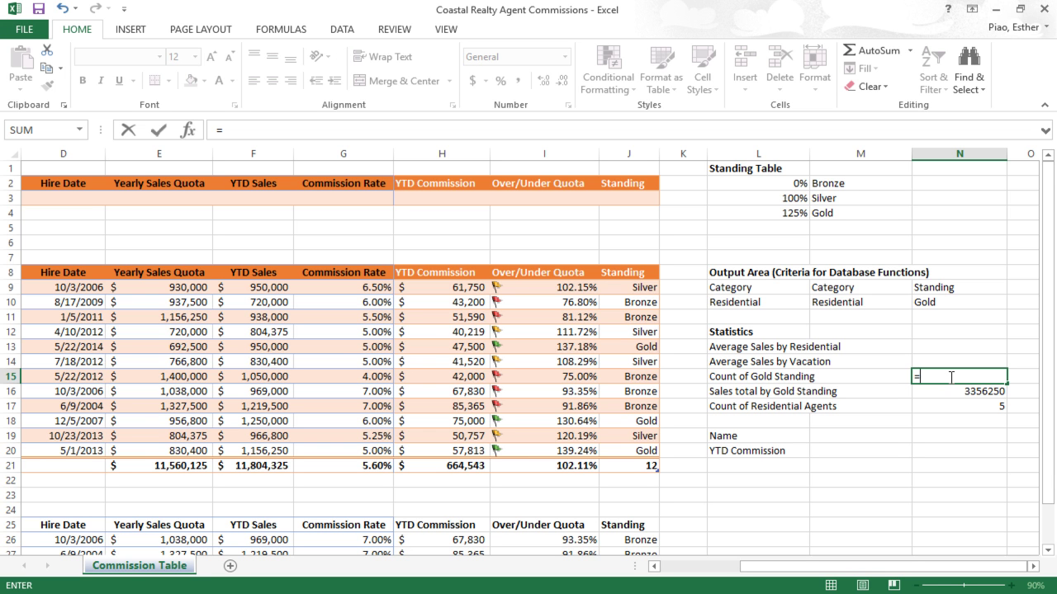
type("d")
key("BackSpace")
type("cou")
key("BackSpace")
key("BackSpace")
key("BackSpace")
type("dcount")
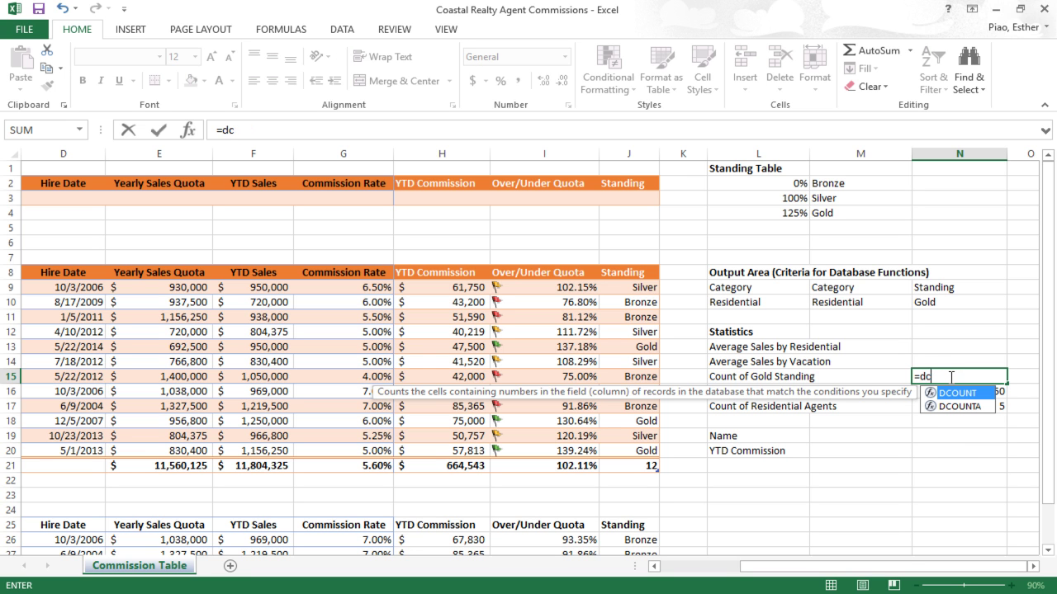
key("BackSpace")
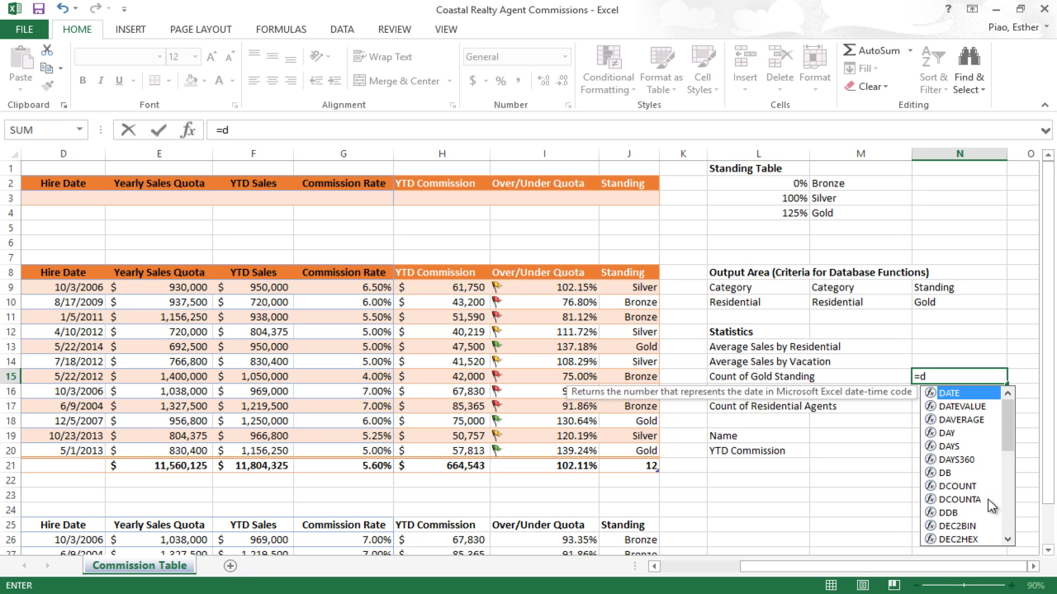
left_click_drag(1013, 444, 1007, 496)
scroll(1009, 498, "down", 3)
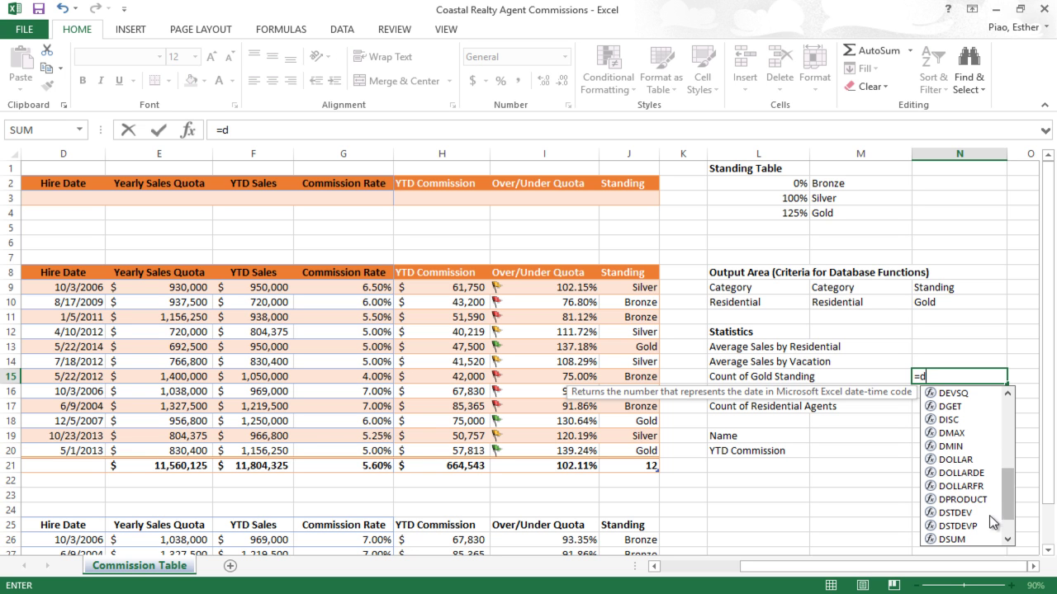
left_click_drag(1003, 496, 1004, 515)
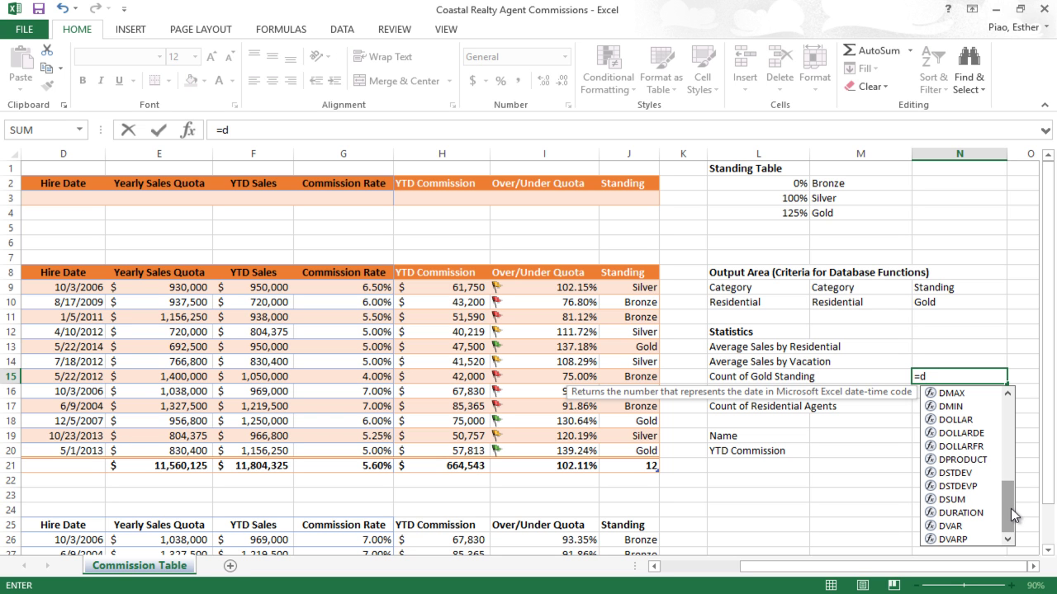
left_click_drag(1013, 515, 1009, 417)
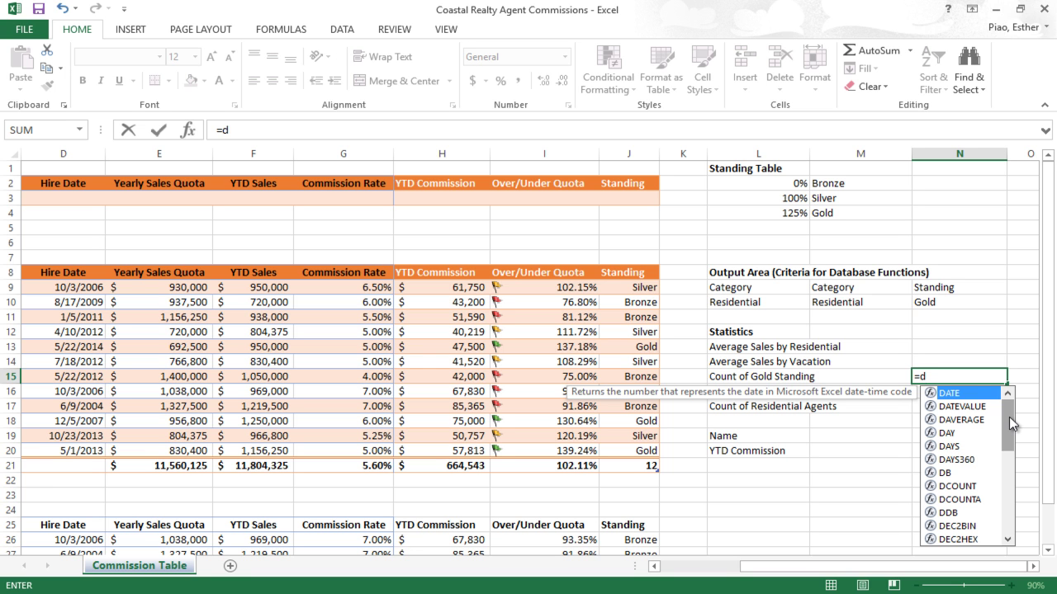
Step: Make the N15 formula a DCOUNTA with the commission table's headers and data rows, without the total row, as the database
left_click(977, 378)
type("count")
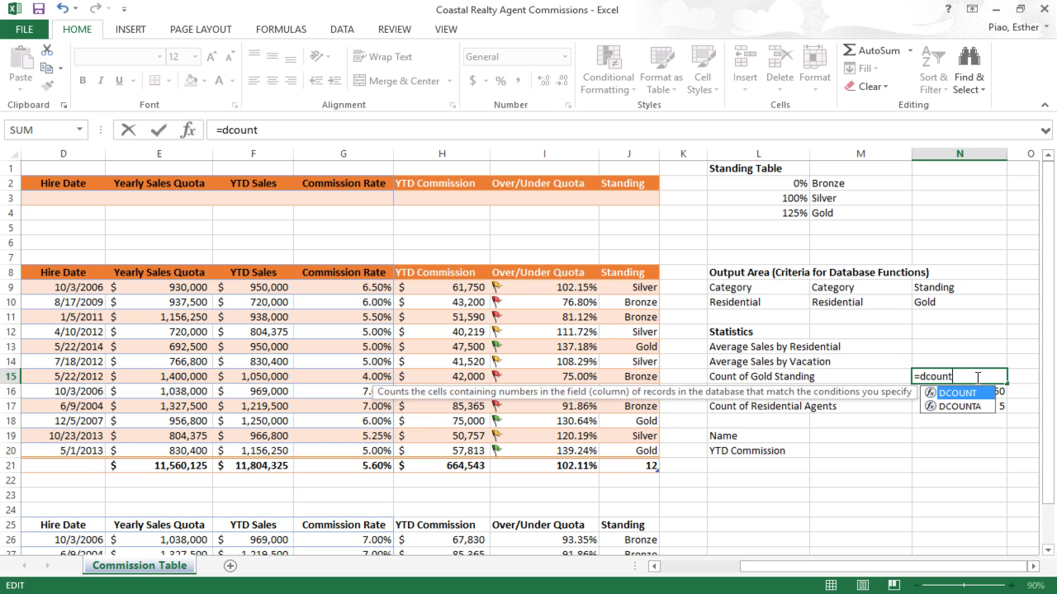
type("a")
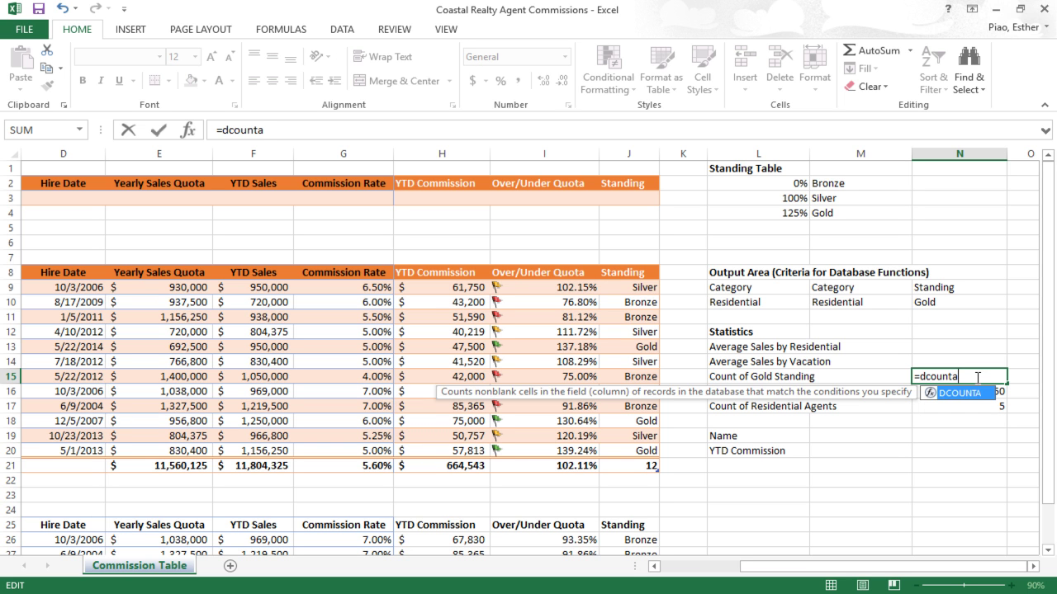
type("(")
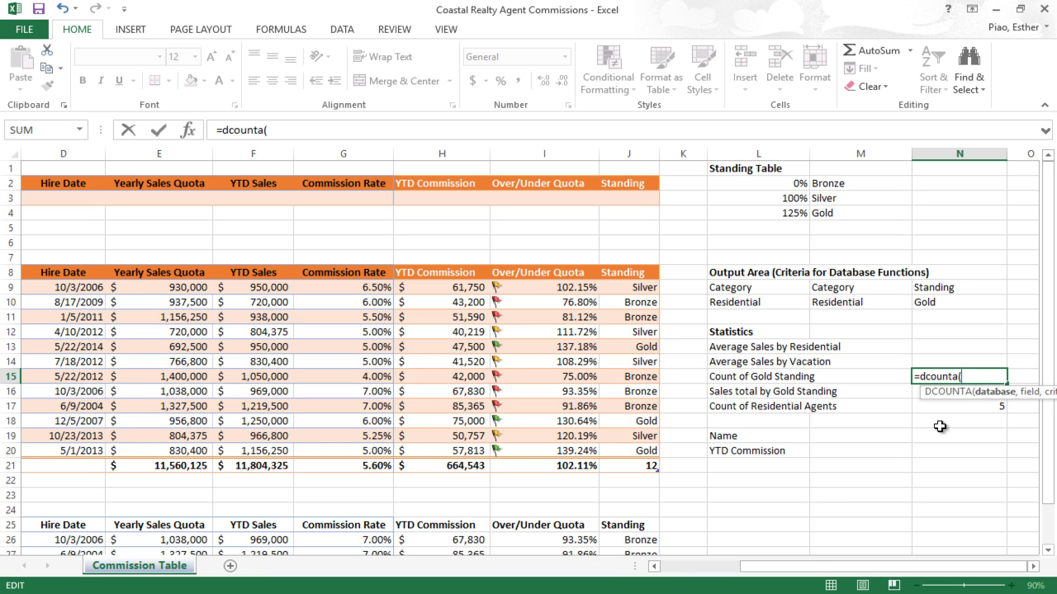
left_click_drag(648, 450, 9, 272)
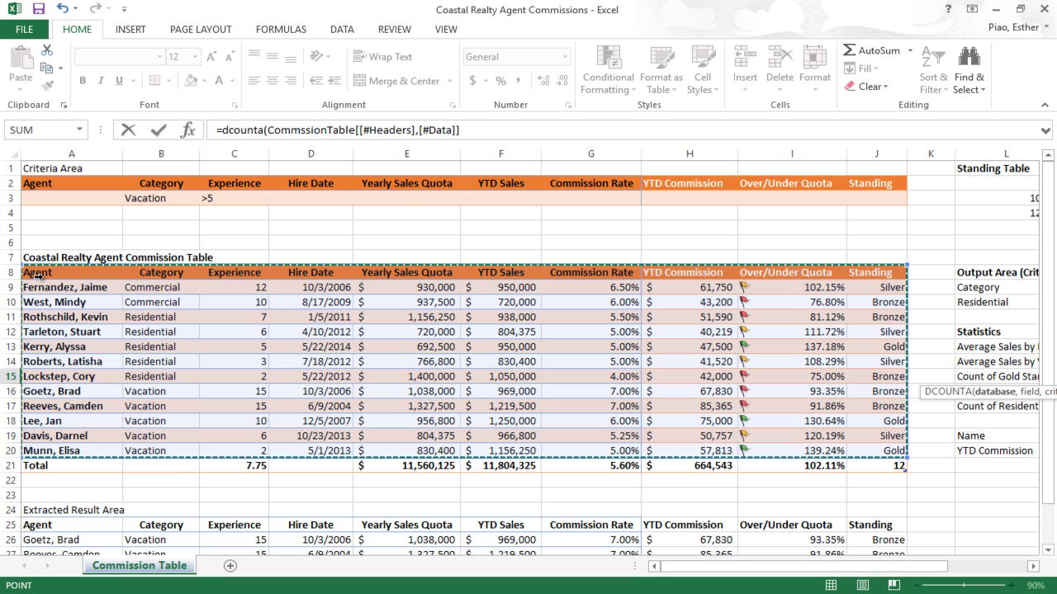
left_click_drag(696, 568, 817, 567)
left_click(563, 132)
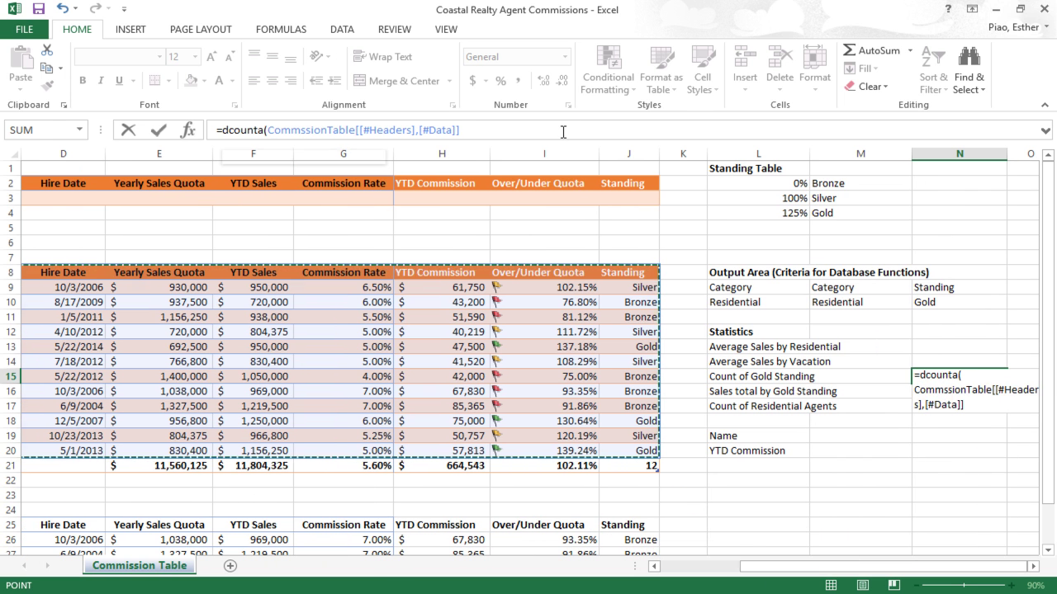
type(",")
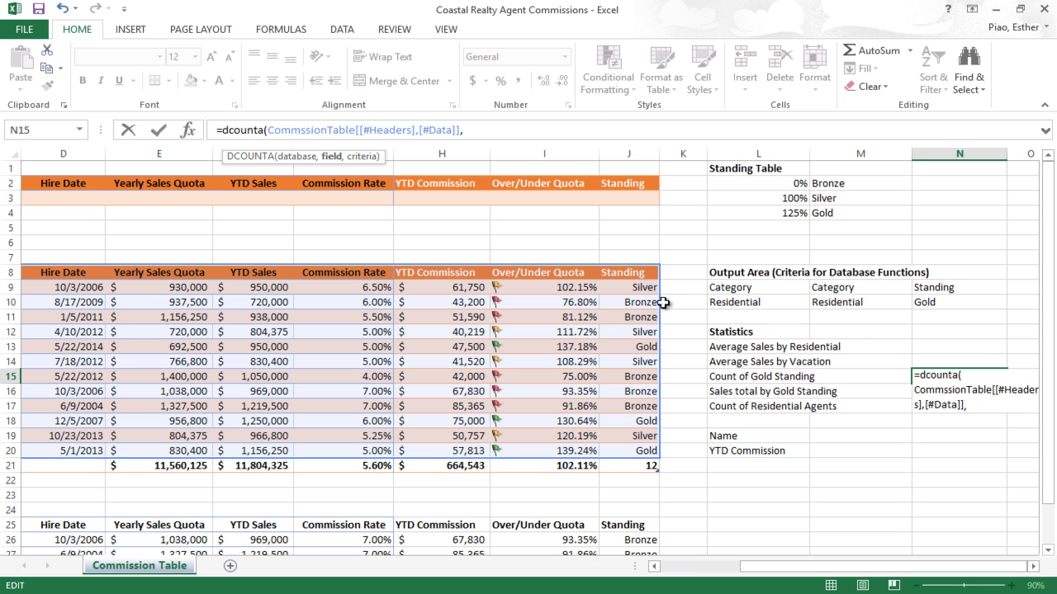
Step: Complete the DCOUNTA formula with the table's Standing header as the field and N9:N10 as the criteria
left_click(643, 275)
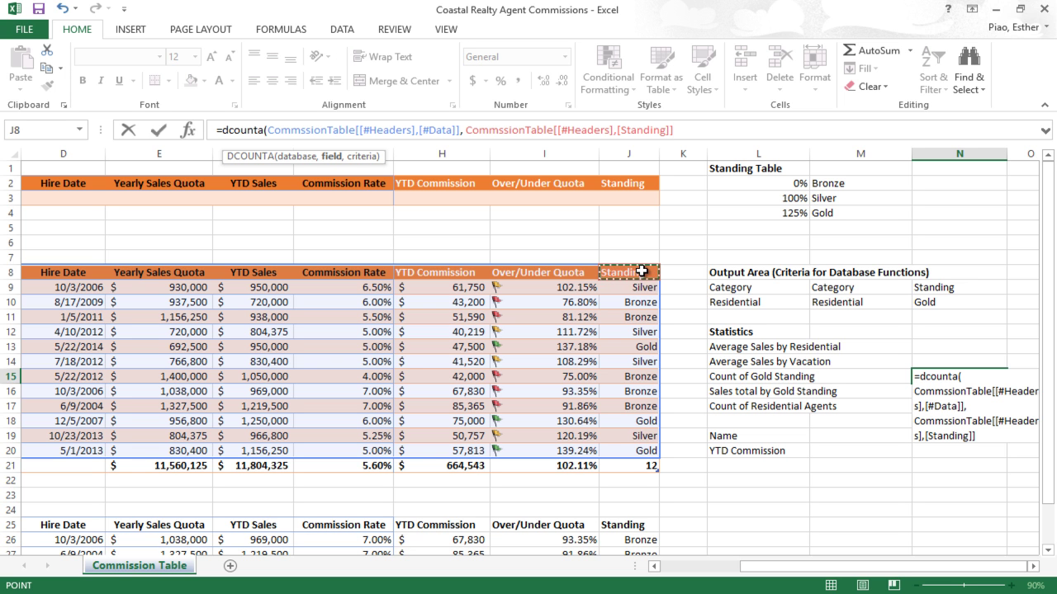
mouse_move(642, 270)
left_mouse_down()
mouse_move(636, 452)
mouse_move(643, 277)
left_mouse_up()
type(",")
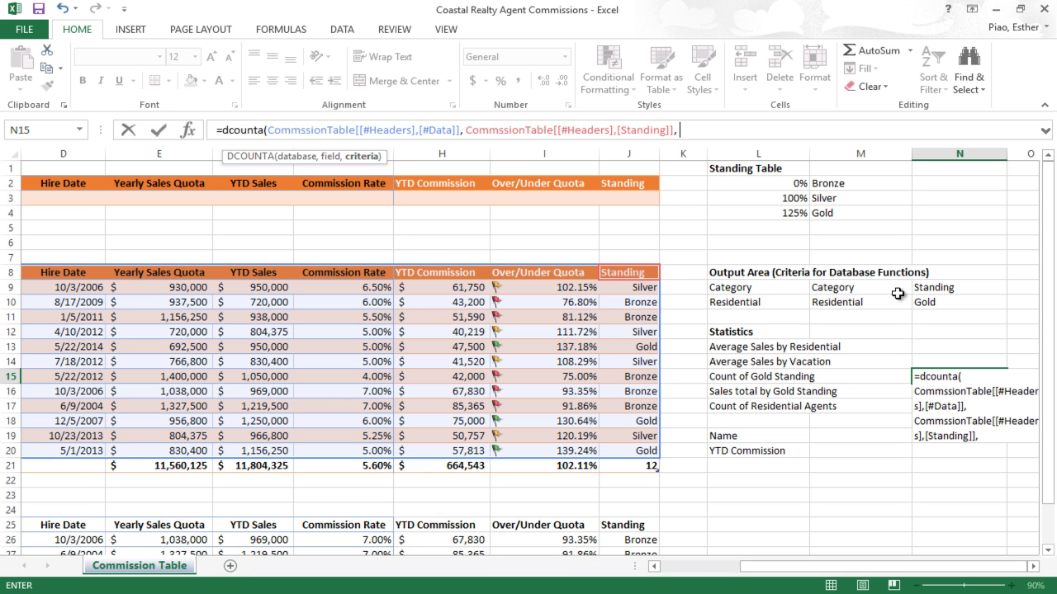
left_click_drag(928, 289, 935, 302)
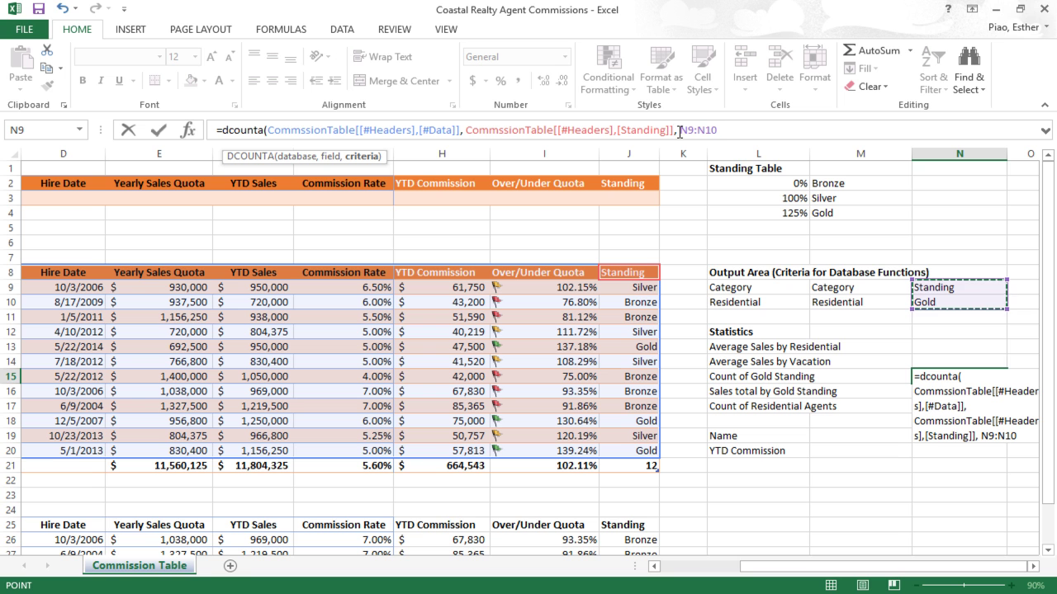
left_click_drag(679, 133, 717, 130)
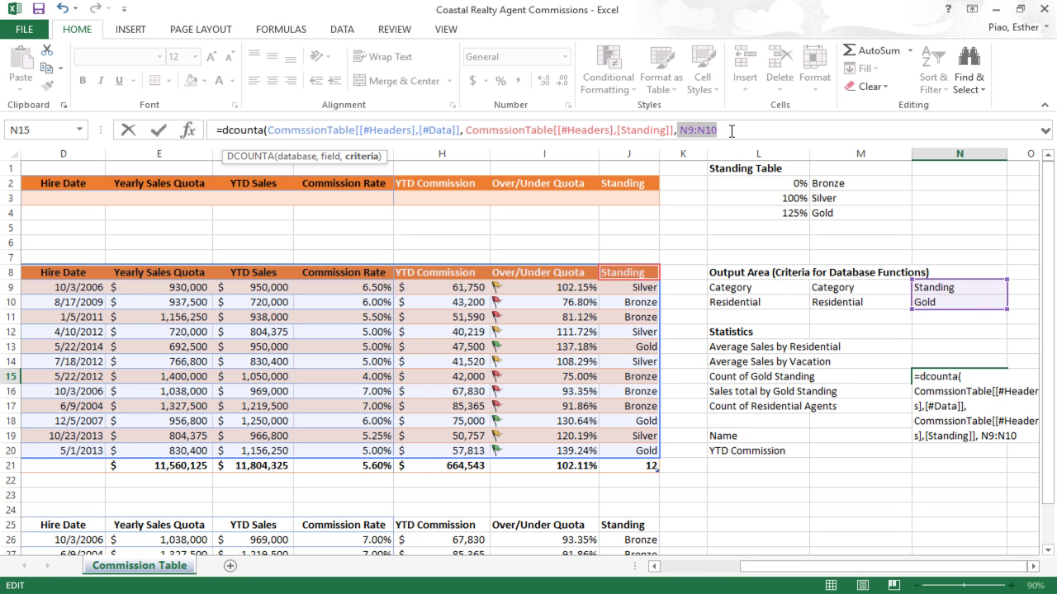
left_click(731, 131)
type(")")
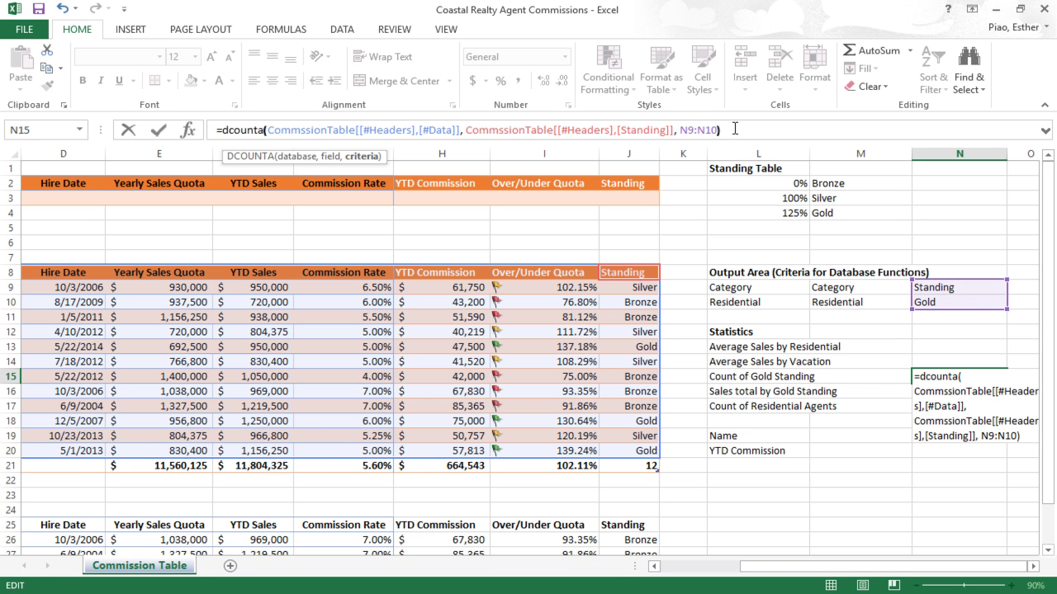
left_click(163, 138)
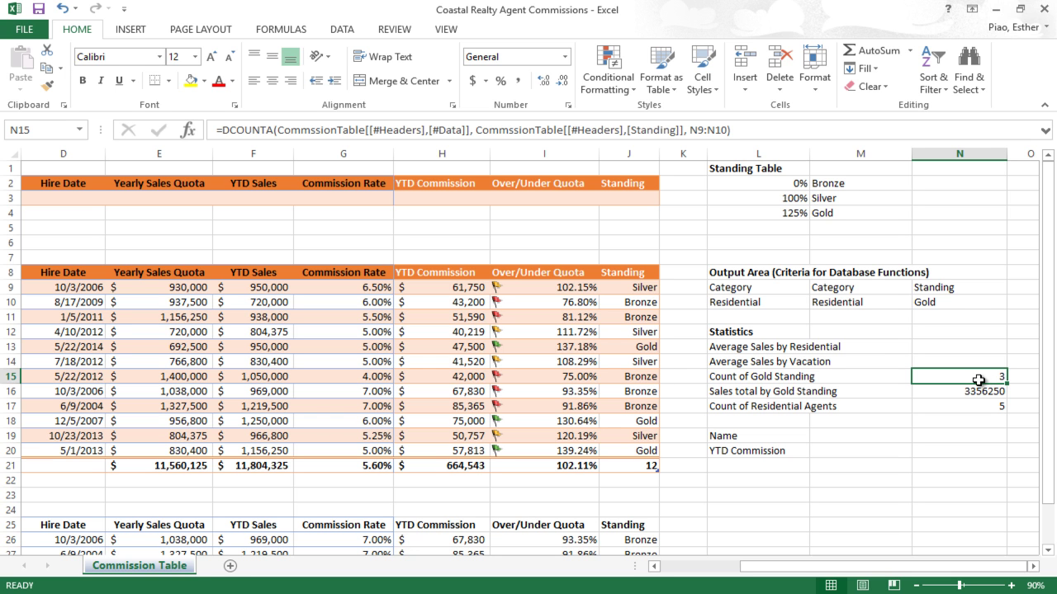
Step: Examine the DCOUNTA function name in the N15 formula
left_click(268, 131)
left_click_drag(269, 131, 231, 131)
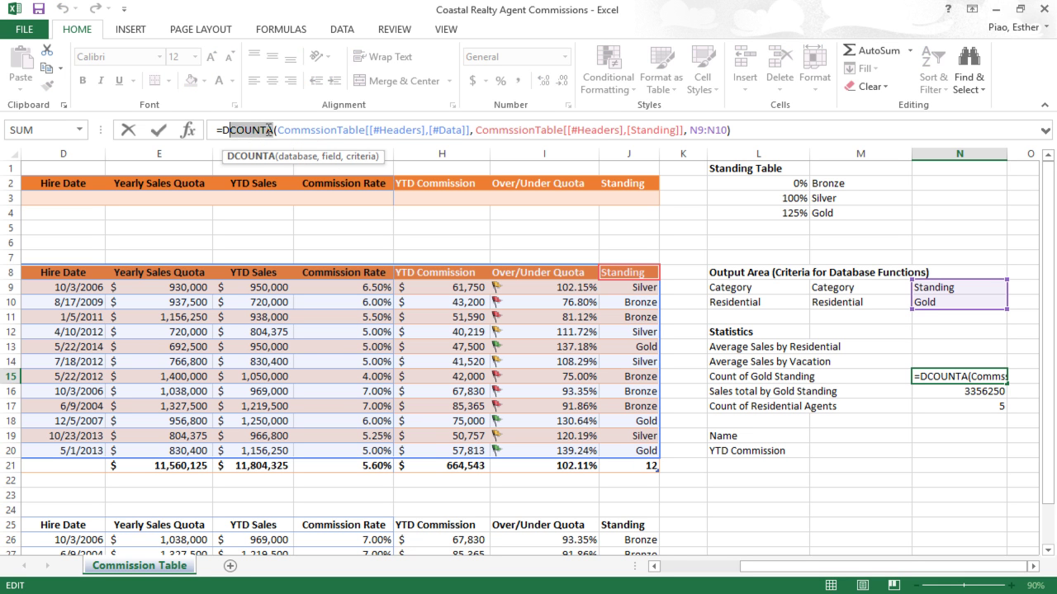
left_click(268, 130)
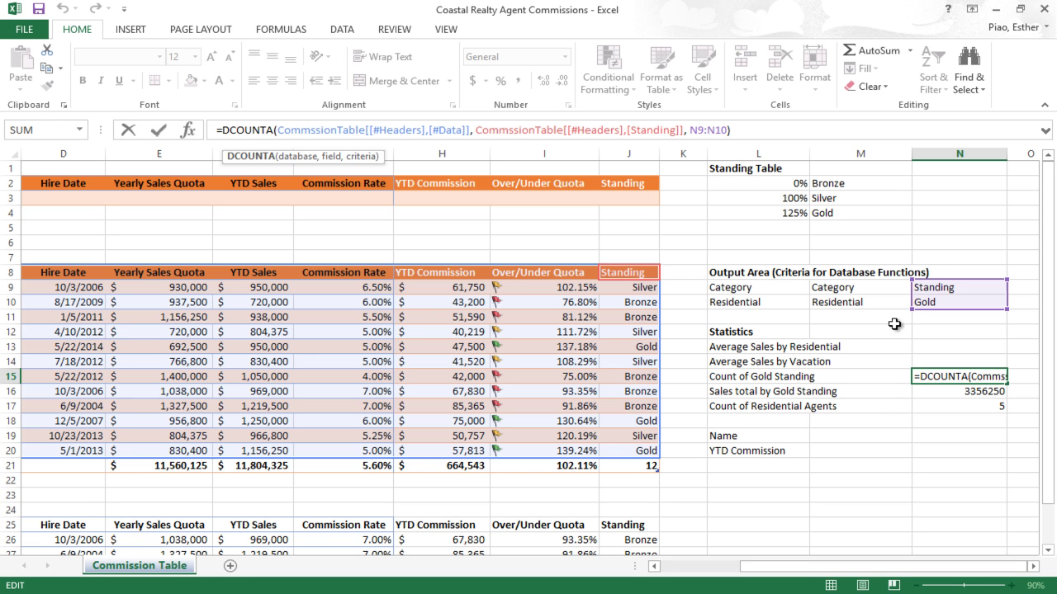
key("Return")
Step: Begin a DCOUNT formula in O15 with the commission table's headers and data rows, without the total row, as the database
key("Up")
key("Right")
type("=")
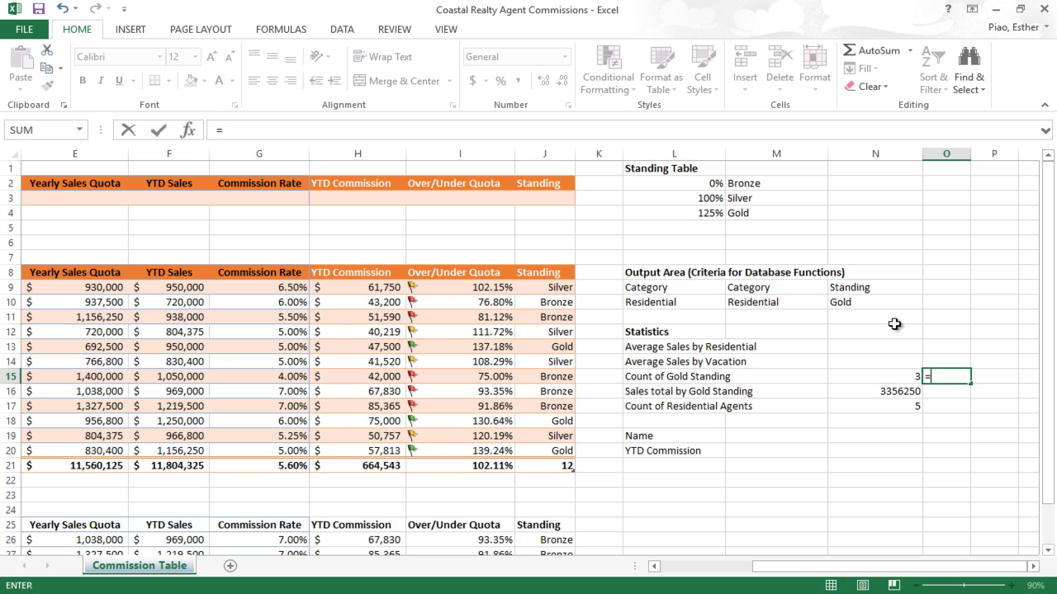
type("dcount")
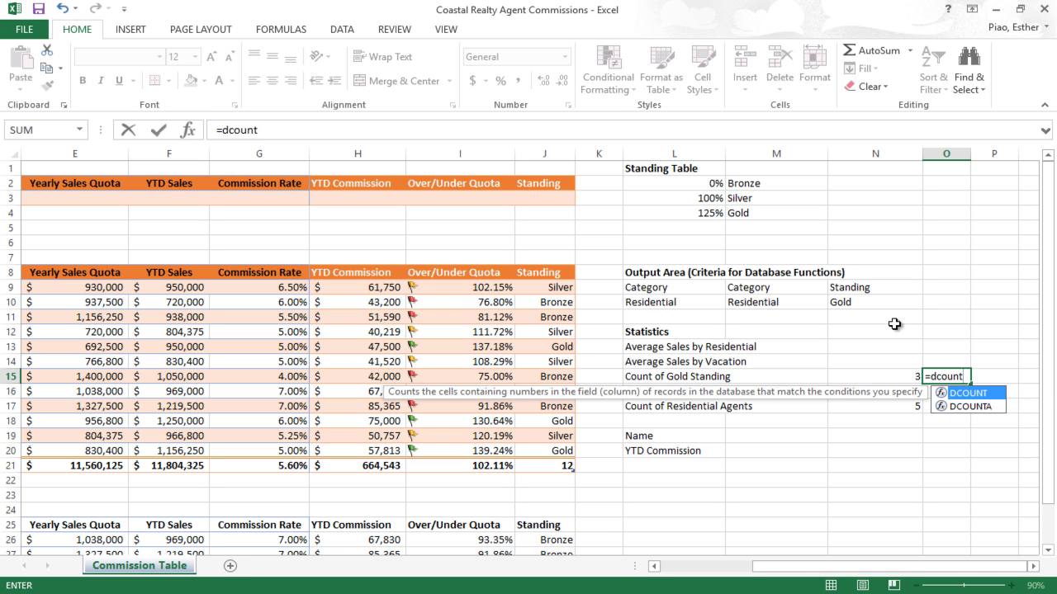
type("(")
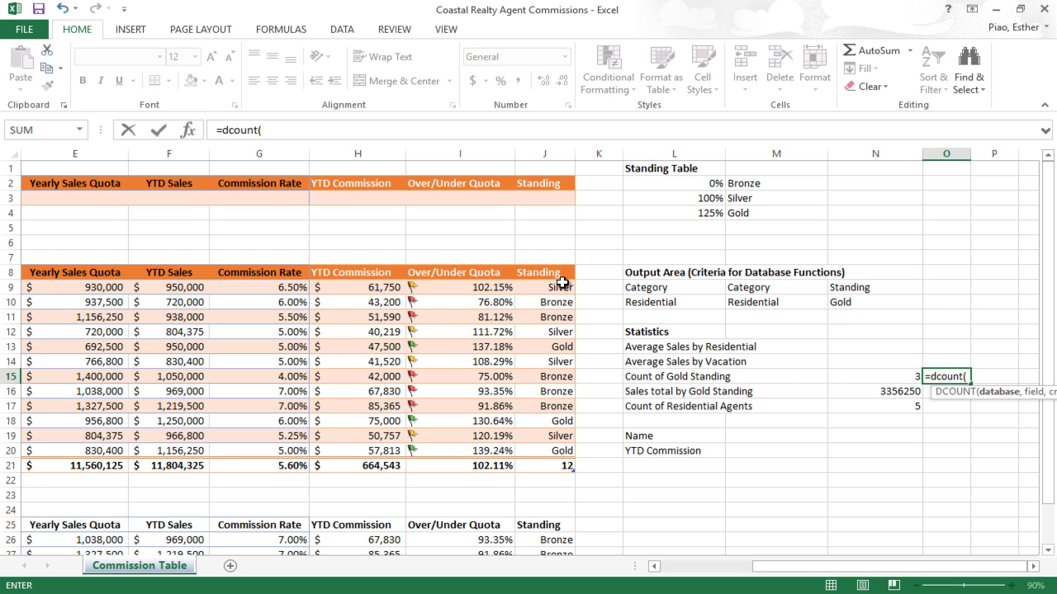
left_click_drag(564, 277, 8, 450)
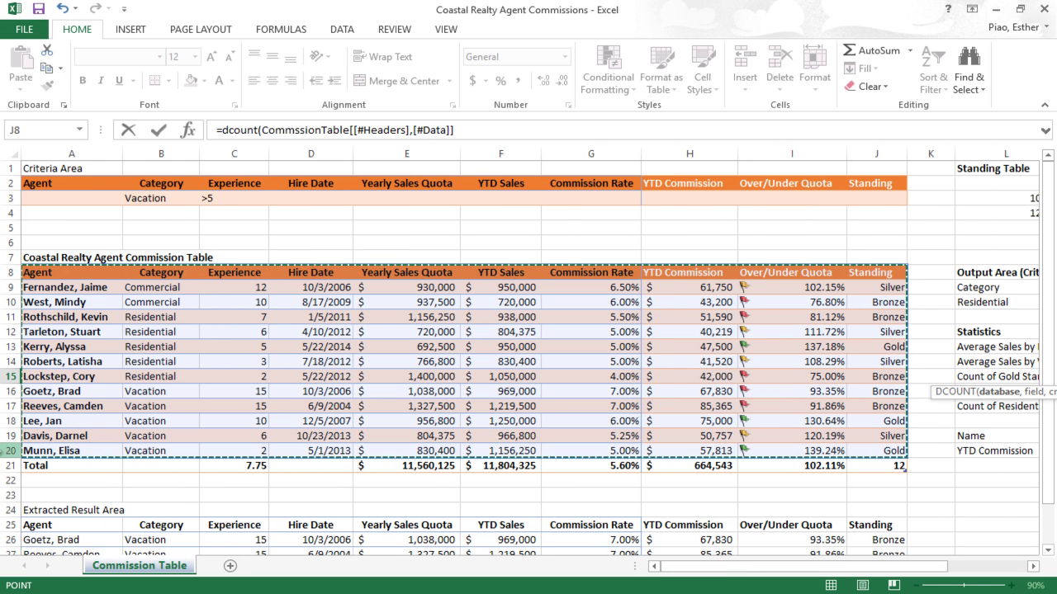
left_click(505, 132)
type(",")
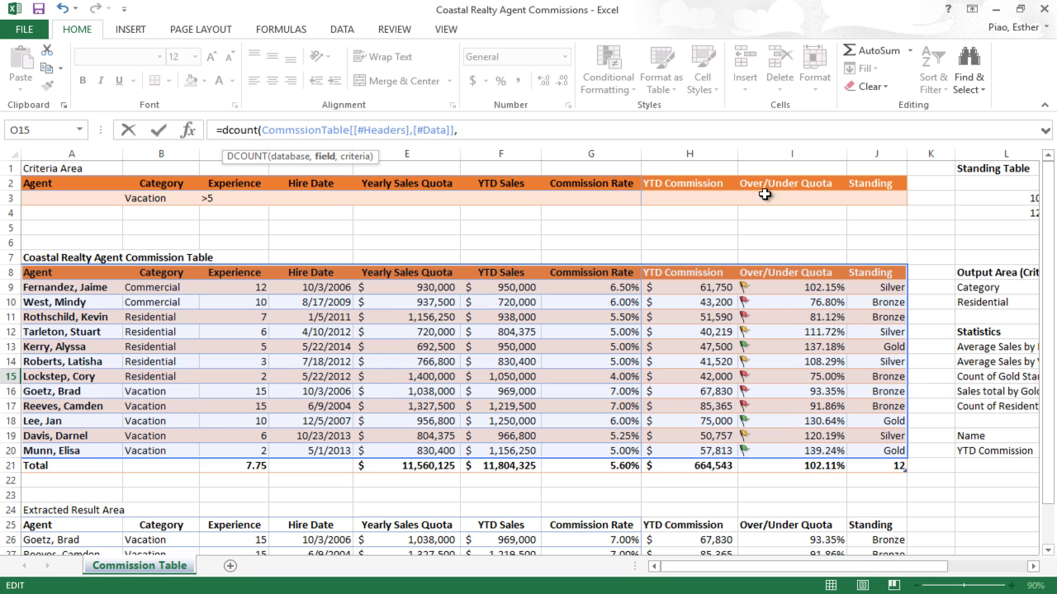
Step: Complete the O15 DCOUNT formula with the table's Commission Rate header as the field and N9:N10 as the criteria
left_click(877, 275)
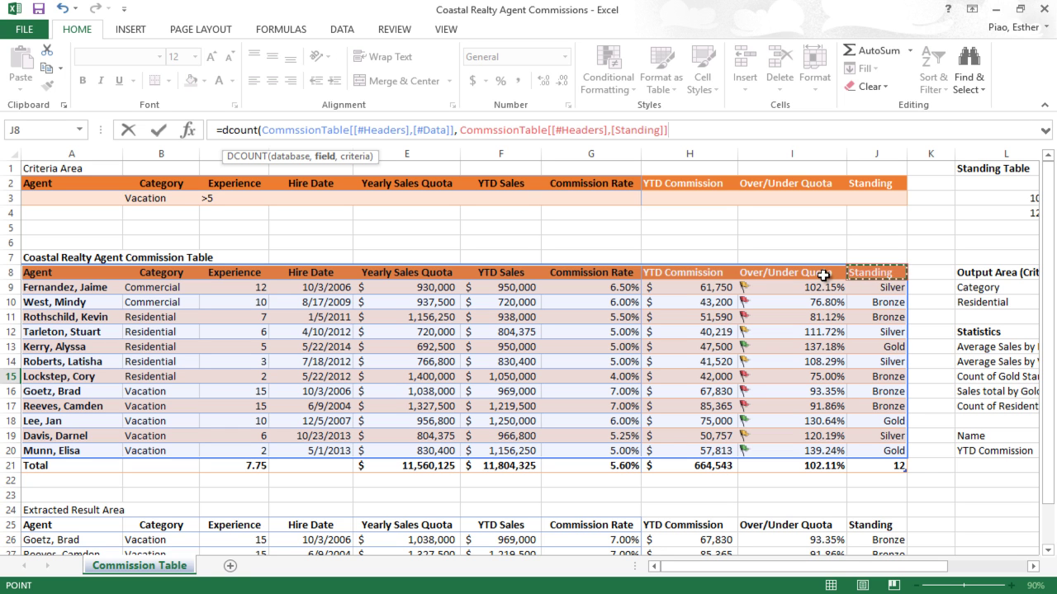
left_click(768, 273)
left_click(724, 274)
left_click(591, 273)
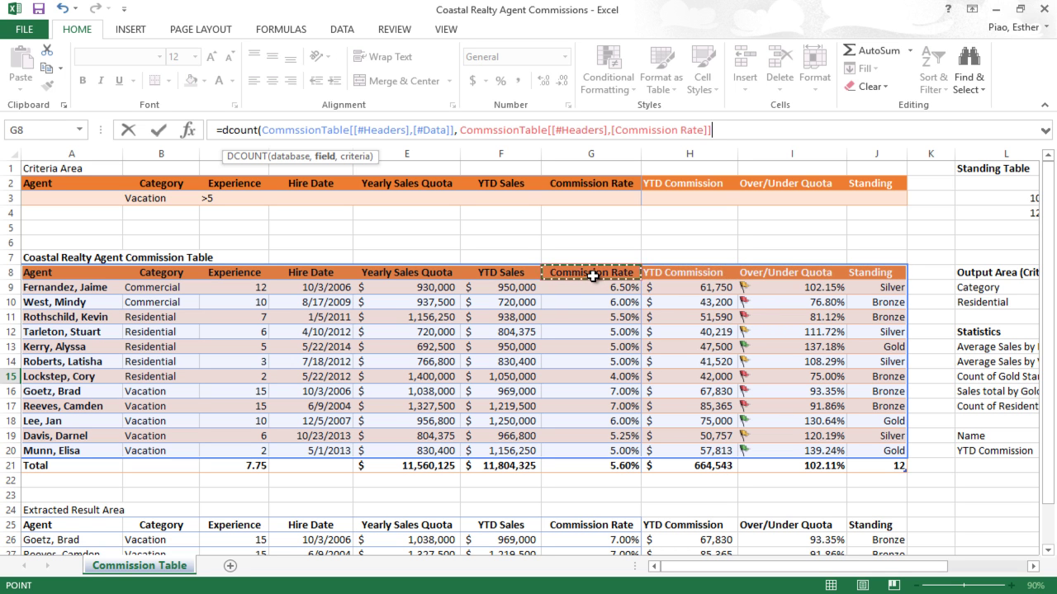
type(",")
left_click_drag(817, 568, 938, 580)
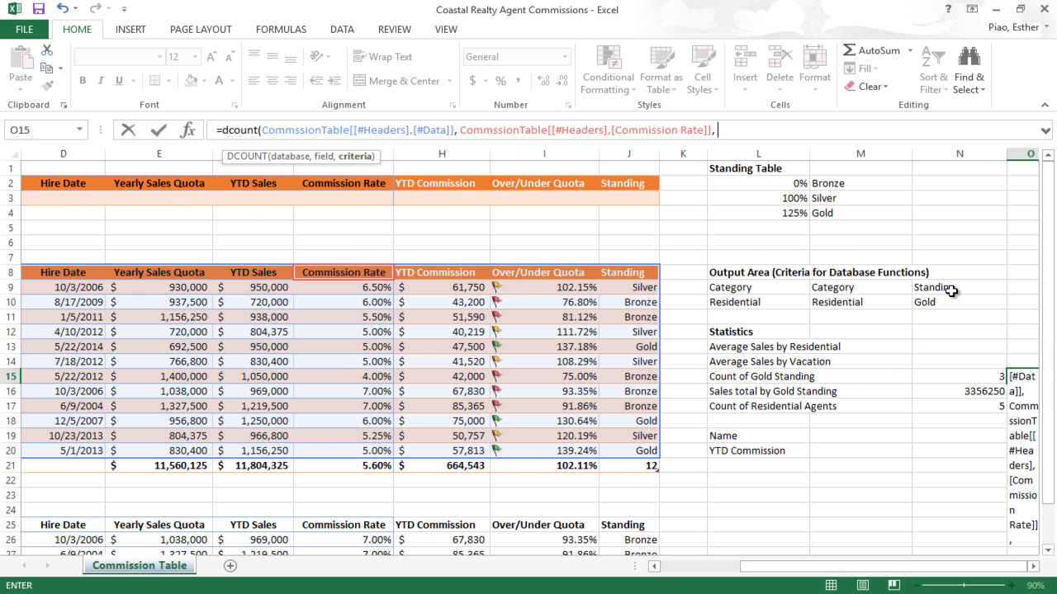
left_click_drag(954, 289, 967, 303)
type(")")
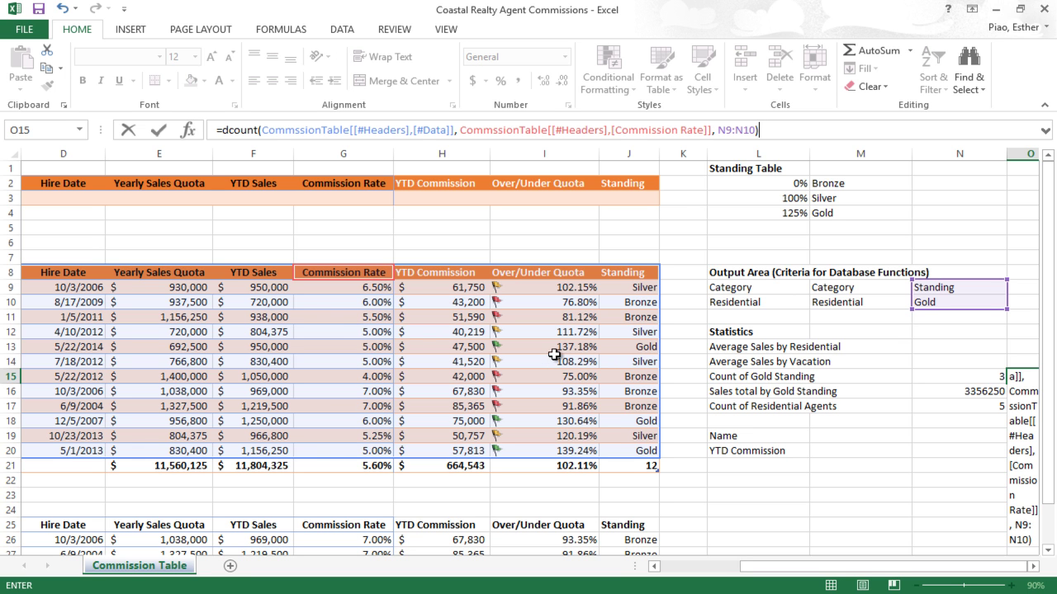
key("ctrl+Return")
key("Right")
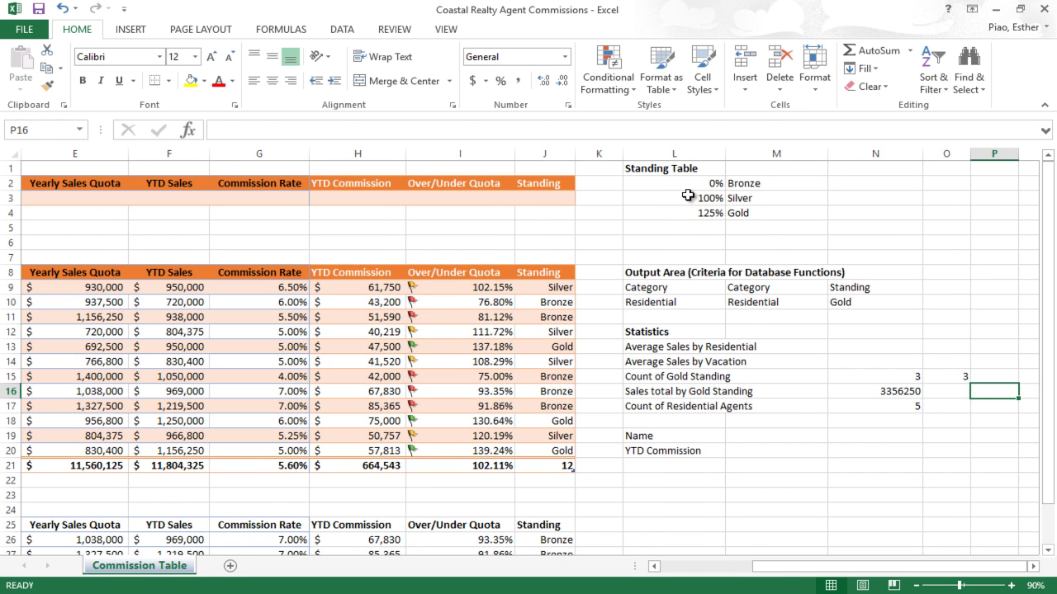
Step: Compare the DCOUNTA formula in N15 with the DCOUNT formula in O15, and delete the one in O15
key("Up")
key("Left")
key("Left")
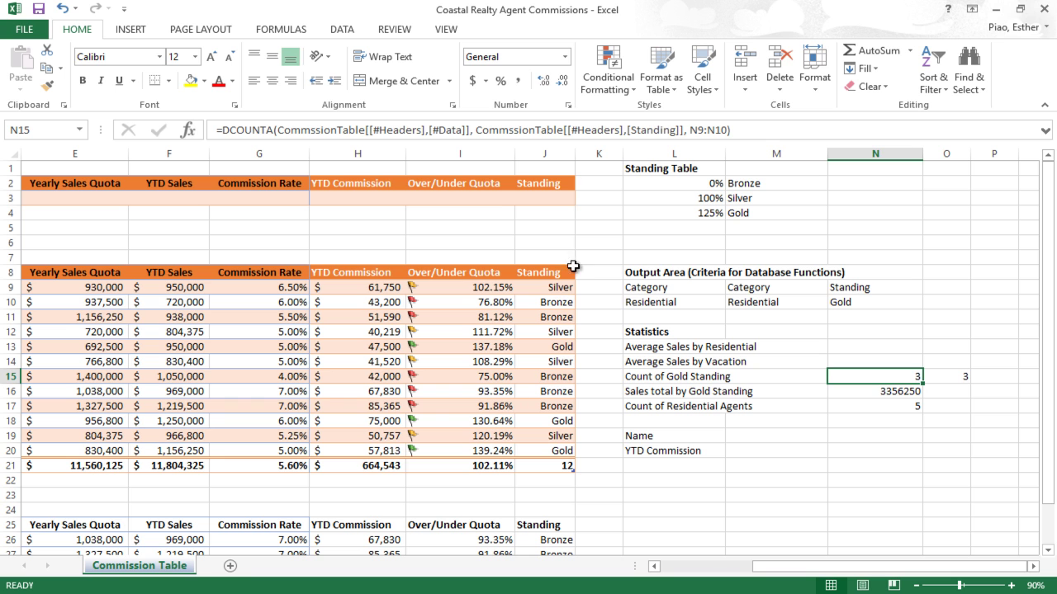
left_click(948, 372)
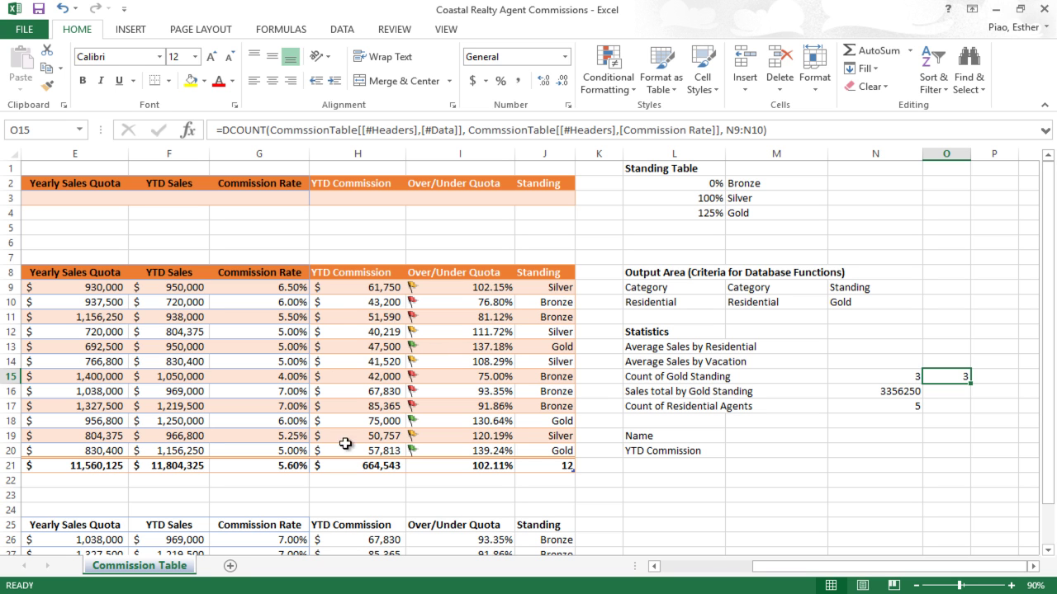
left_click_drag(912, 378, 932, 378)
left_click(932, 378)
left_click(902, 377)
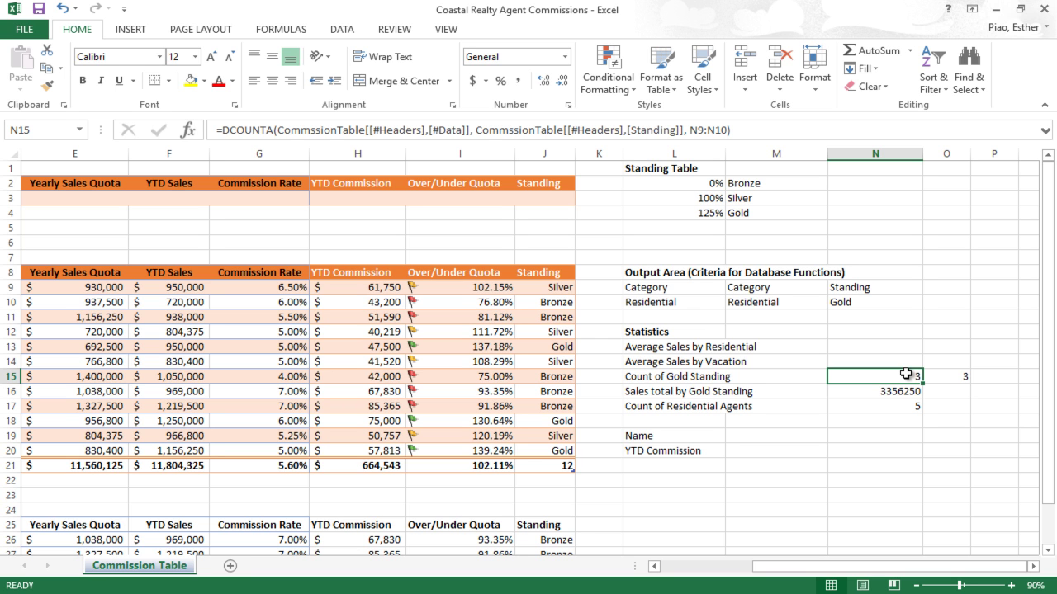
key("Right")
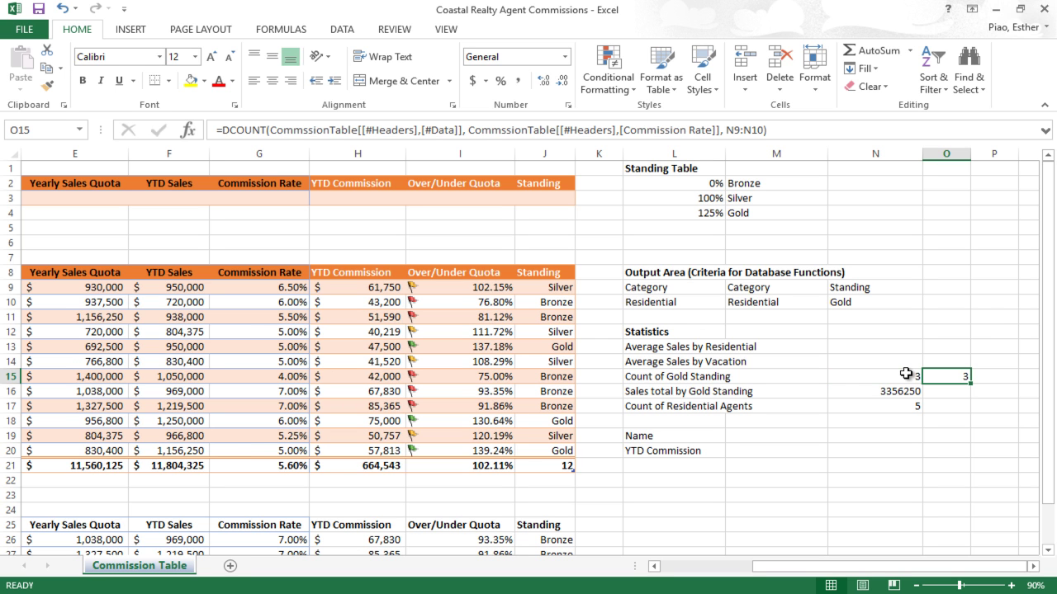
key("Delete")
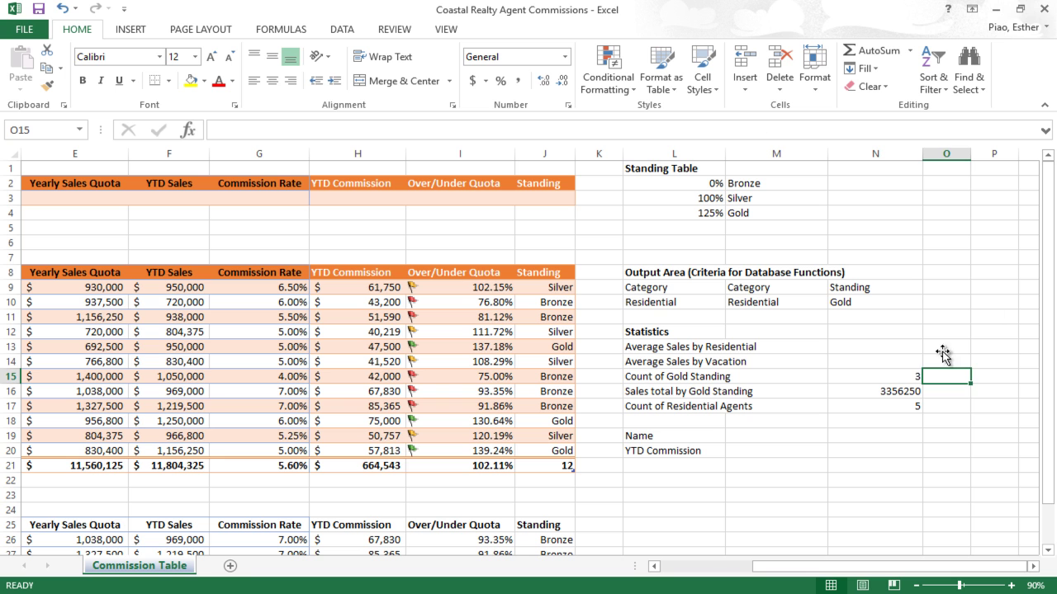
left_click(895, 363)
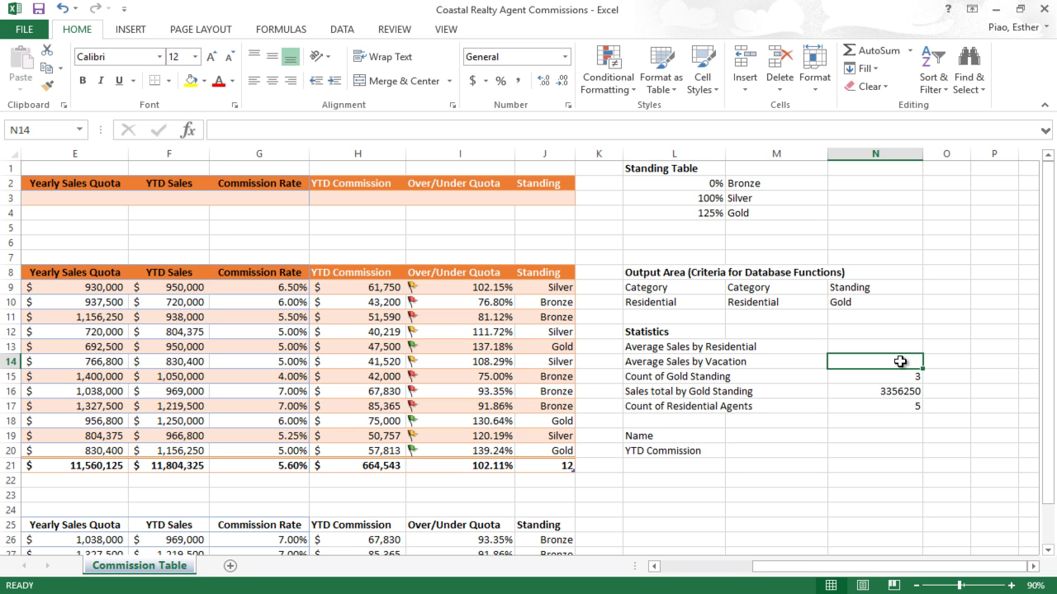
type("=a")
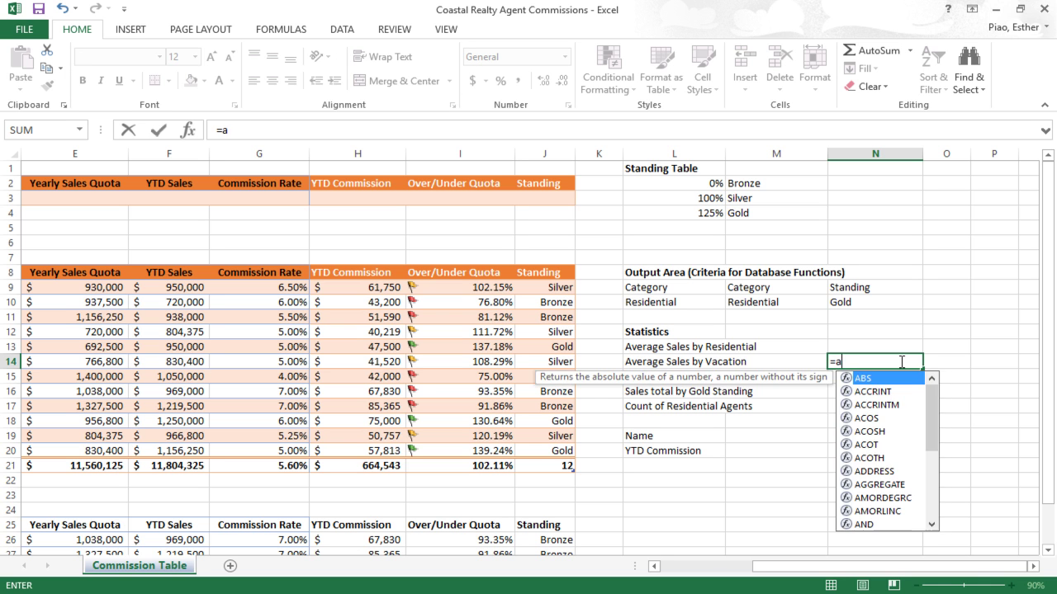
type("verageif(")
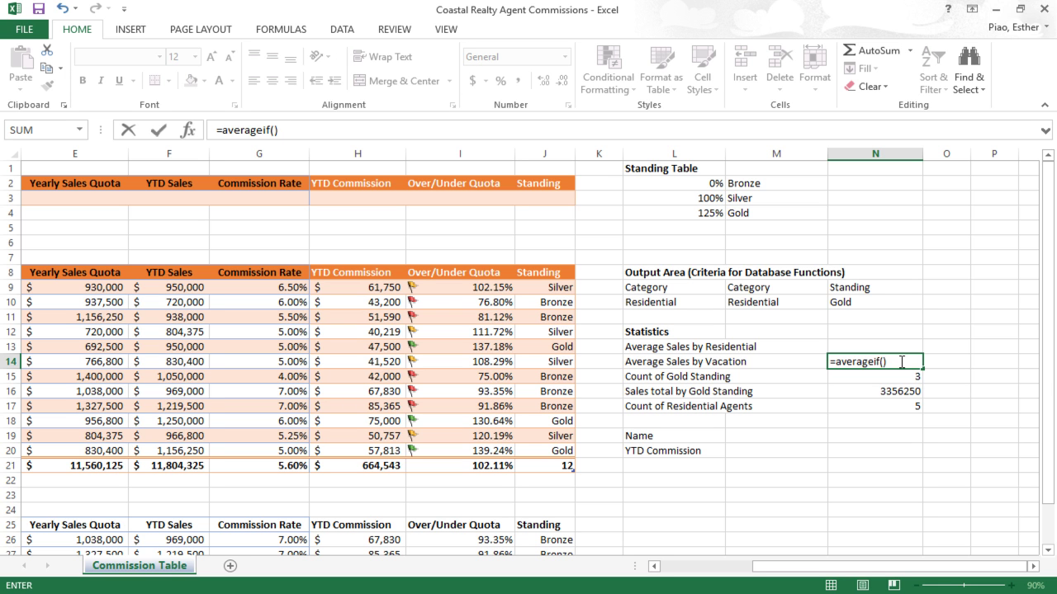
key("BackSpace")
key("BackSpace")
key("BackSpace")
key("BackSpace")
key("BackSpace")
key("BackSpace")
key("BackSpace")
key("BackSpace")
key("BackSpace")
key("BackSpace")
key("BackSpace")
Step: Make the N14 formula a DAVERAGE with the commission table's headers and data rows as the database and the YTD Sales header as the field
type("daverage(")
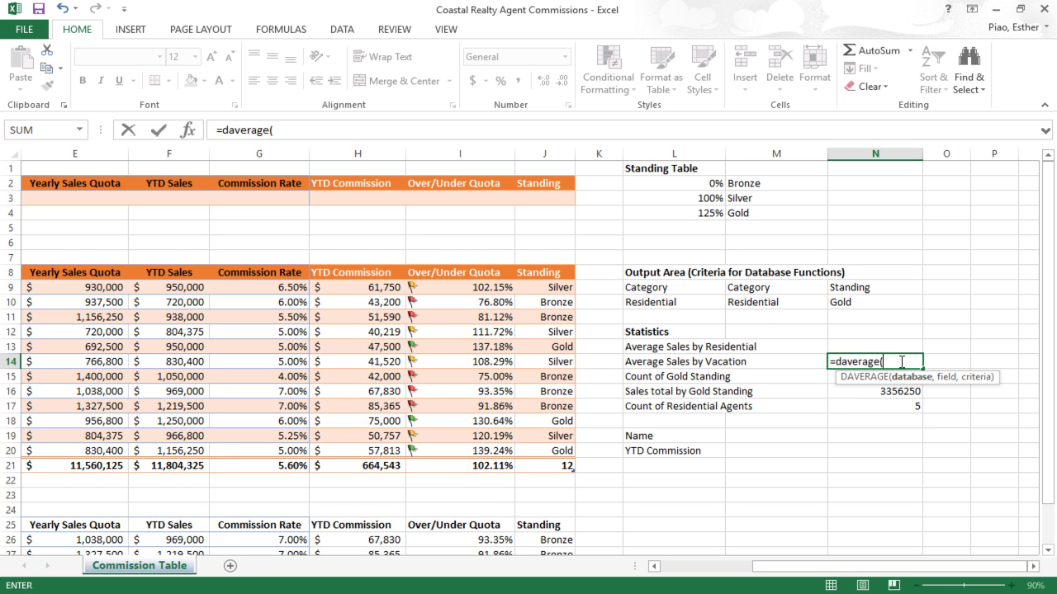
left_click_drag(561, 276, 25, 450)
type(",")
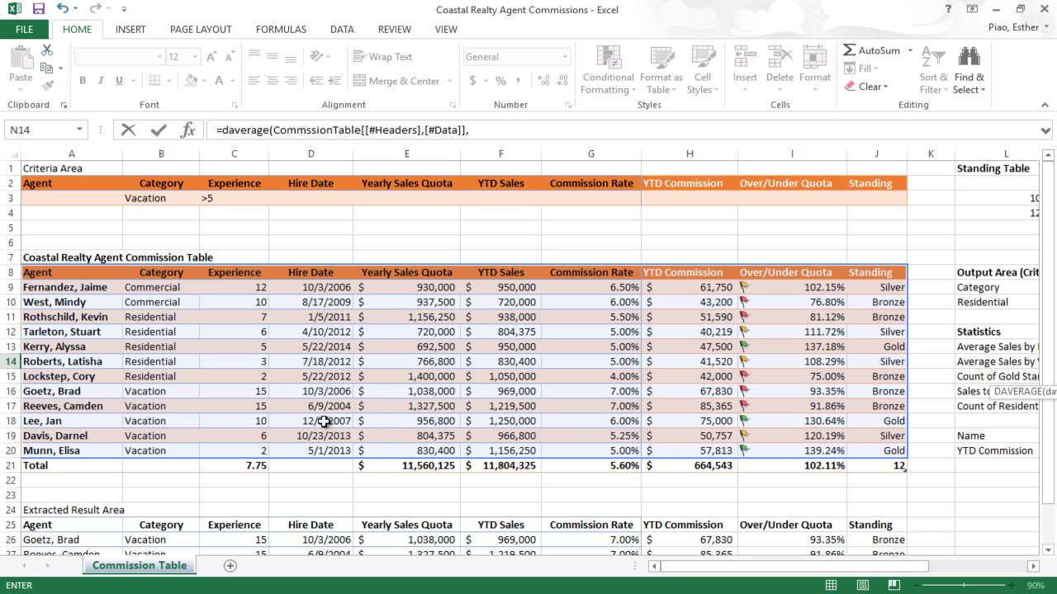
left_click_drag(715, 568, 784, 574)
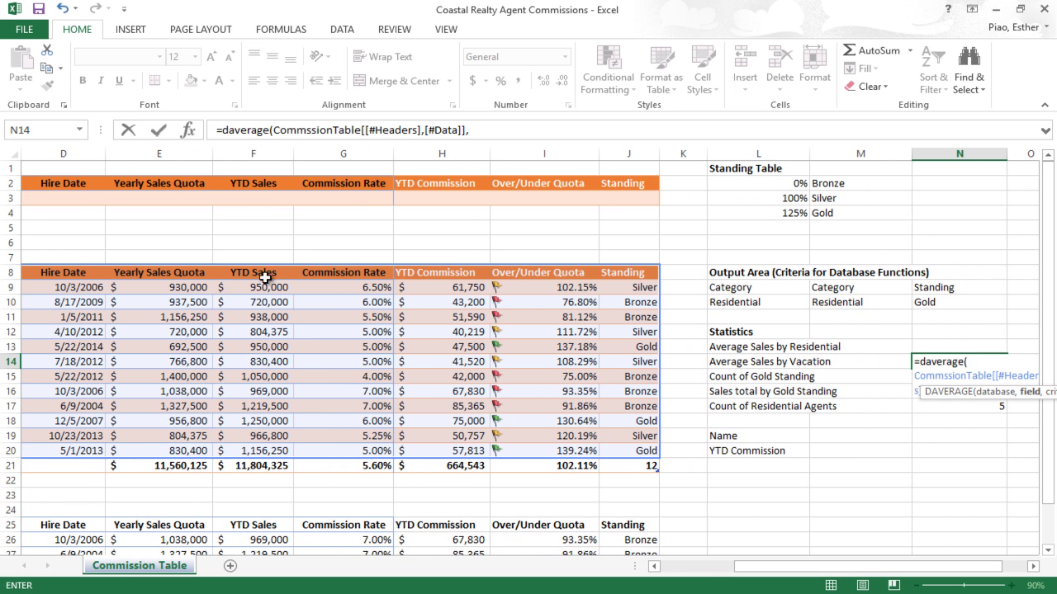
left_click(264, 274)
type(",")
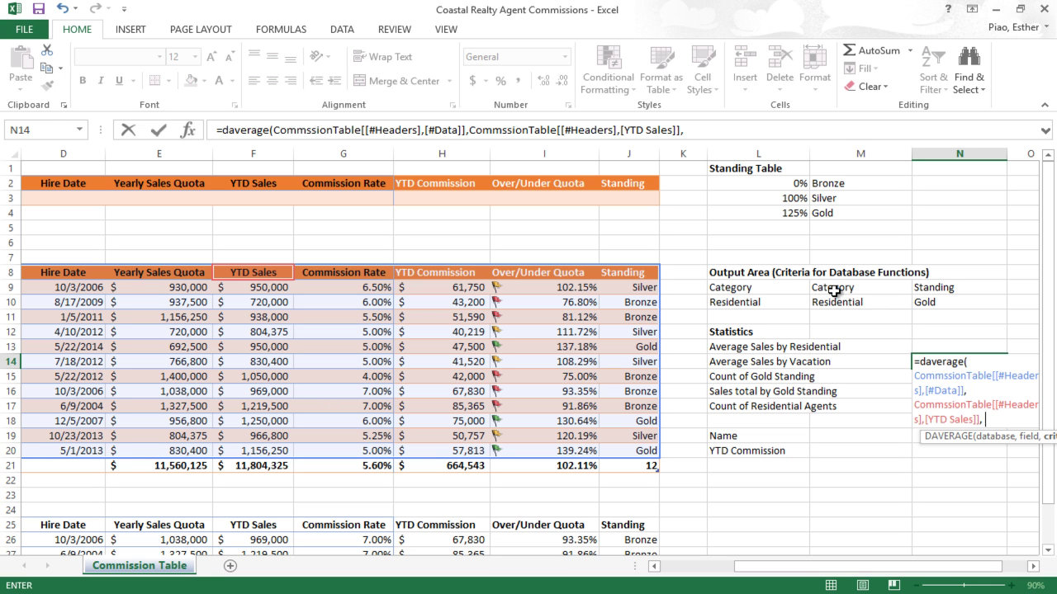
Step: Complete the DAVERAGE formula for Average Sales by Vacation with M9:M10 as the criteria
left_click_drag(836, 290, 876, 303)
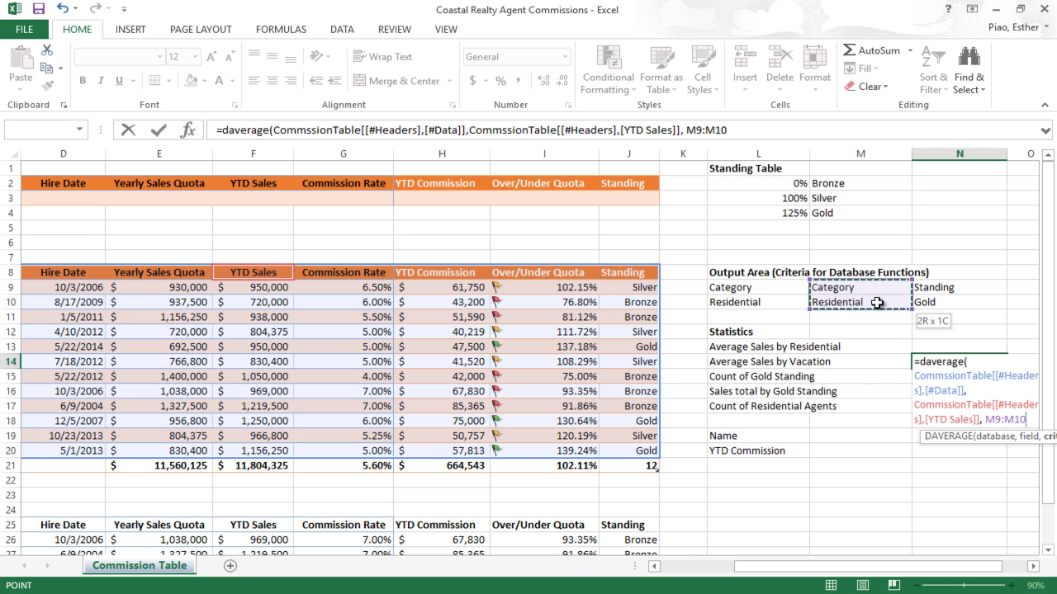
left_click_drag(876, 303, 876, 303)
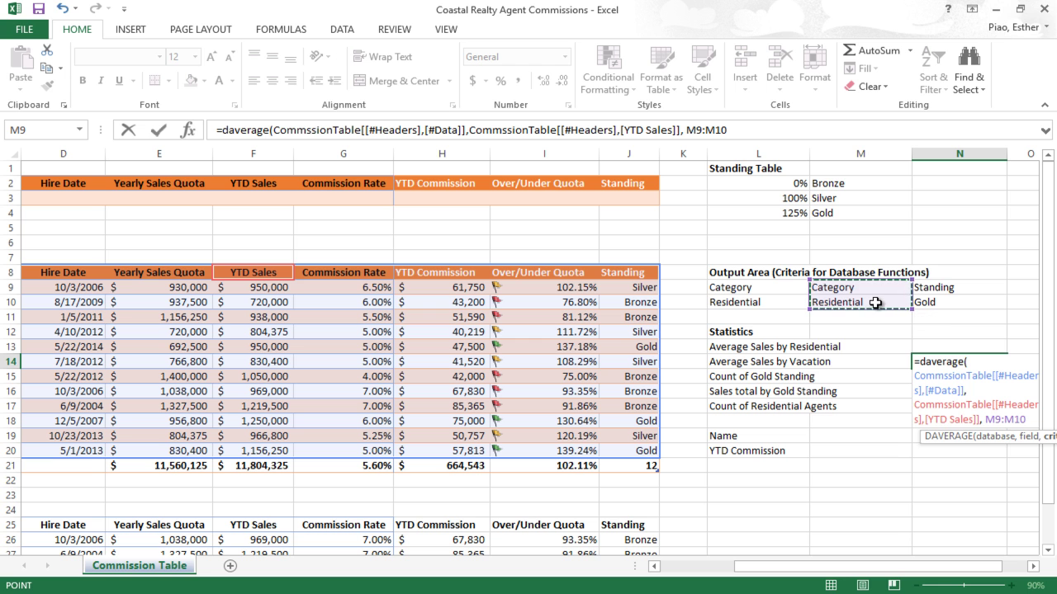
left_click(830, 132)
type(")")
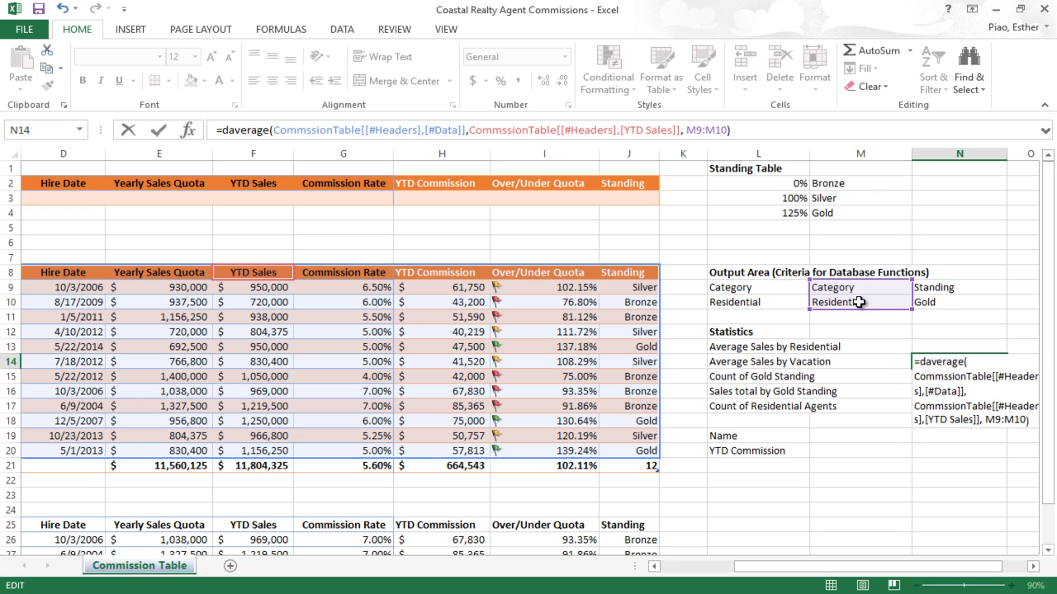
key("Return")
left_click(943, 356)
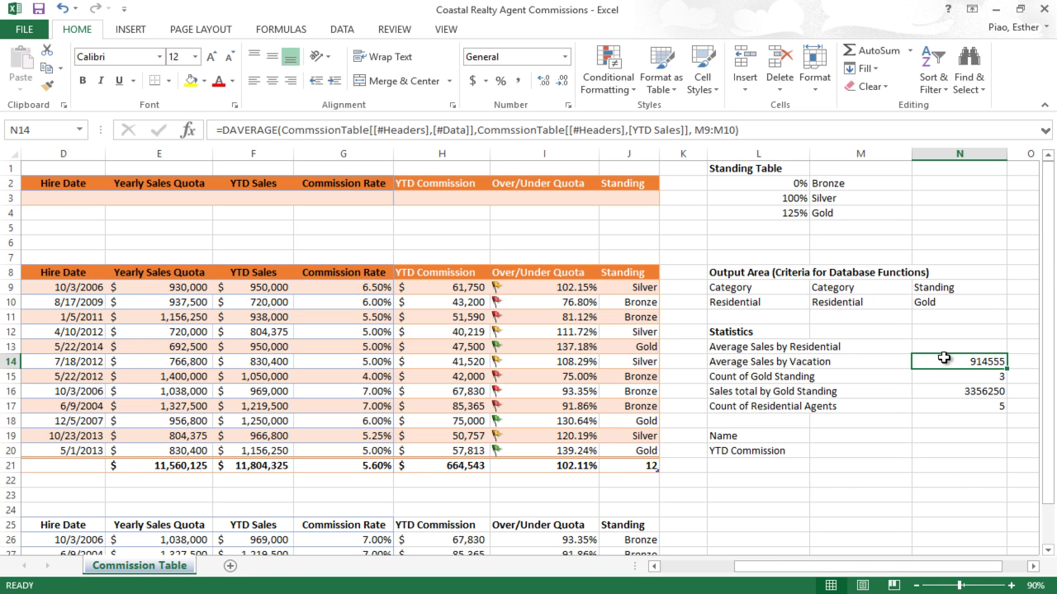
Step: Change the category criterion in M10 to Vacation
left_click(877, 304)
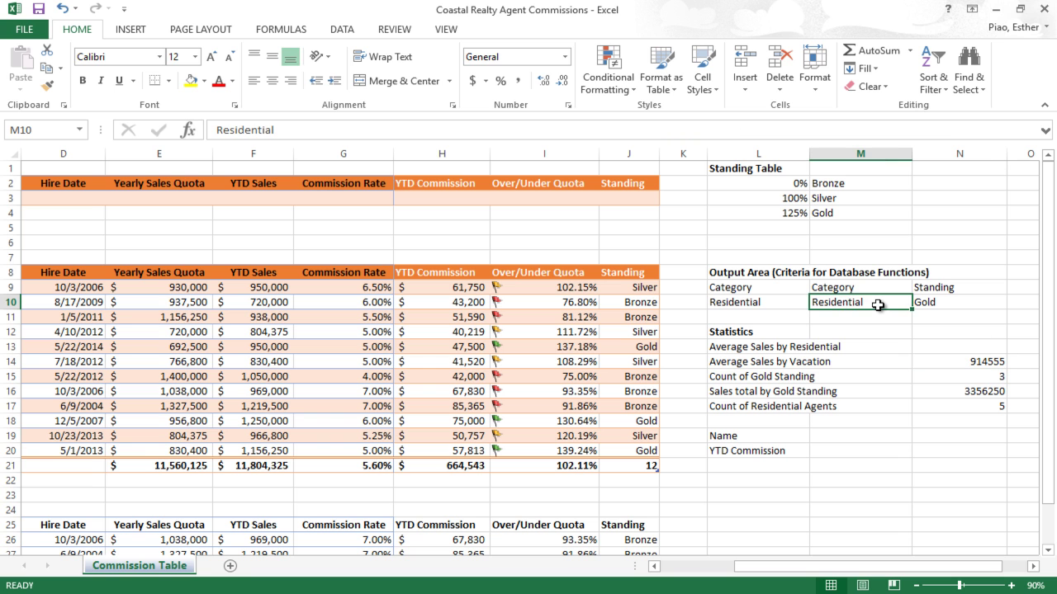
type("Vacation")
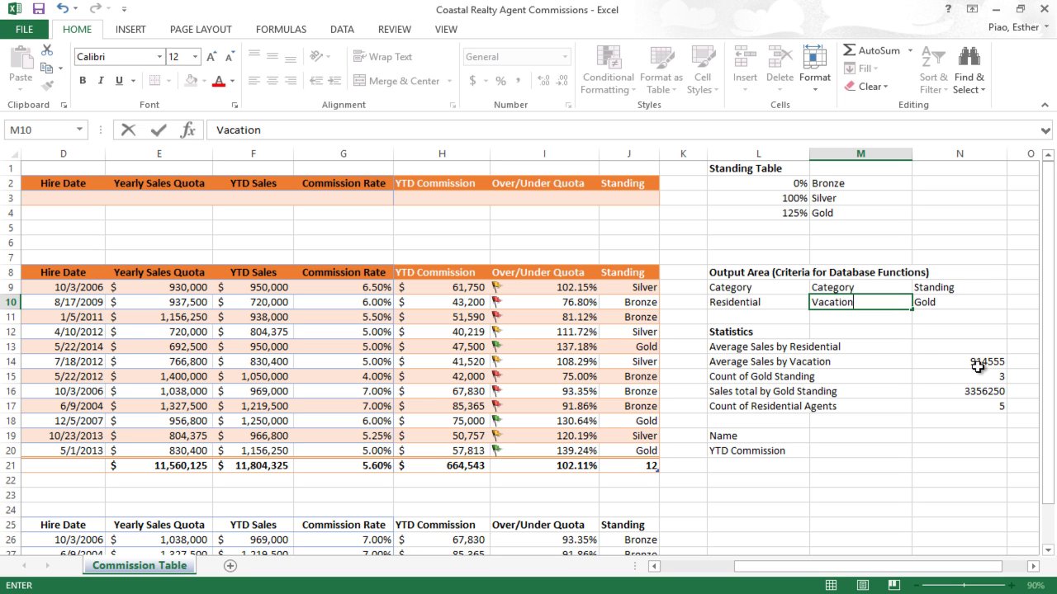
key("Return")
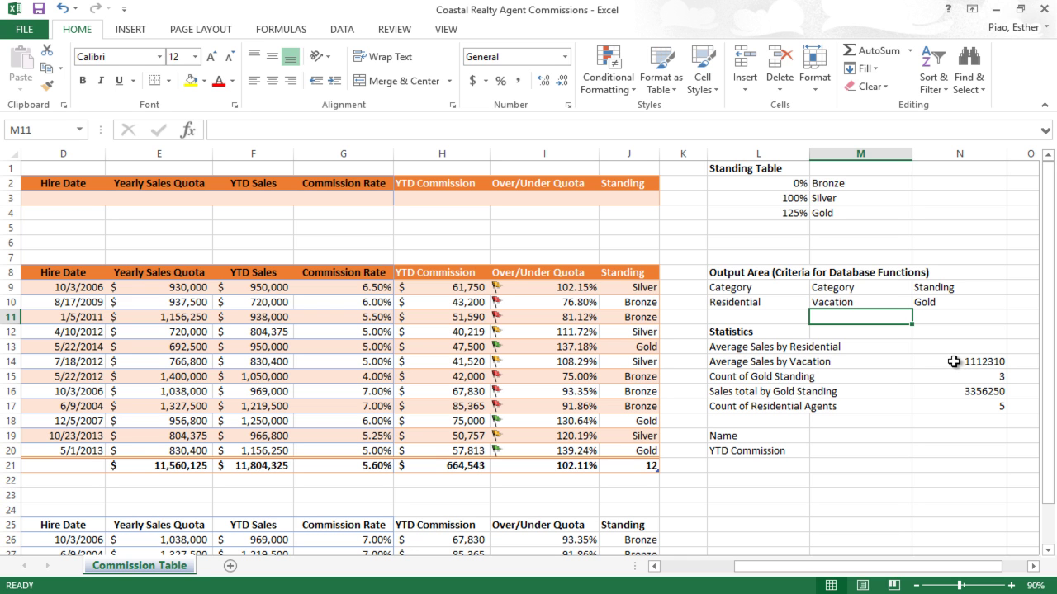
Step: Try to enter a DAVERAGE formula in N13 with the commission table's headers and data rows as database, "YTD Sales" as field and L9:L10 as criteria
left_click(960, 346)
type("=")
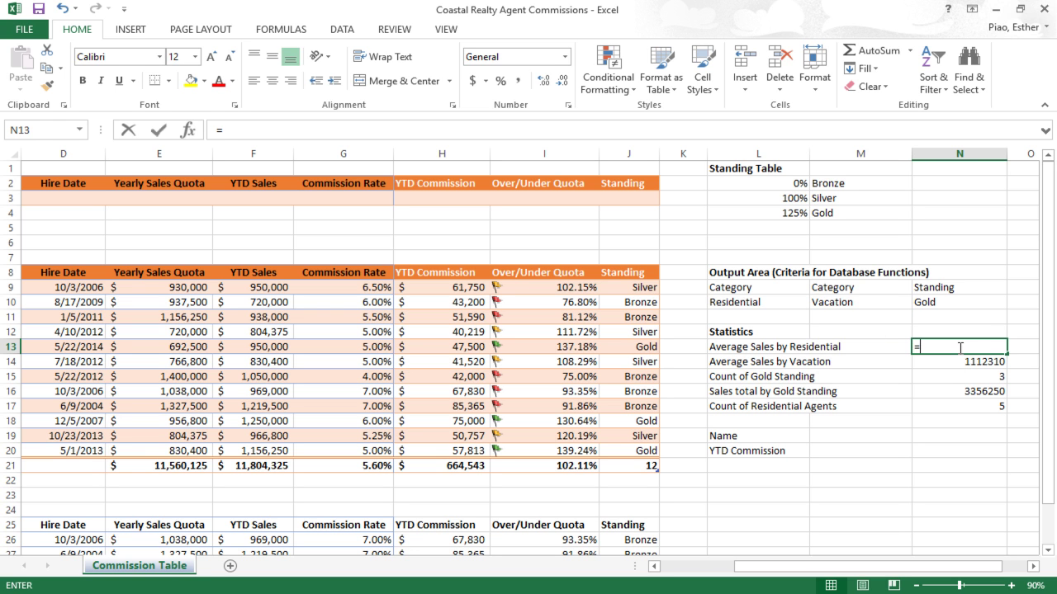
type("daverge")
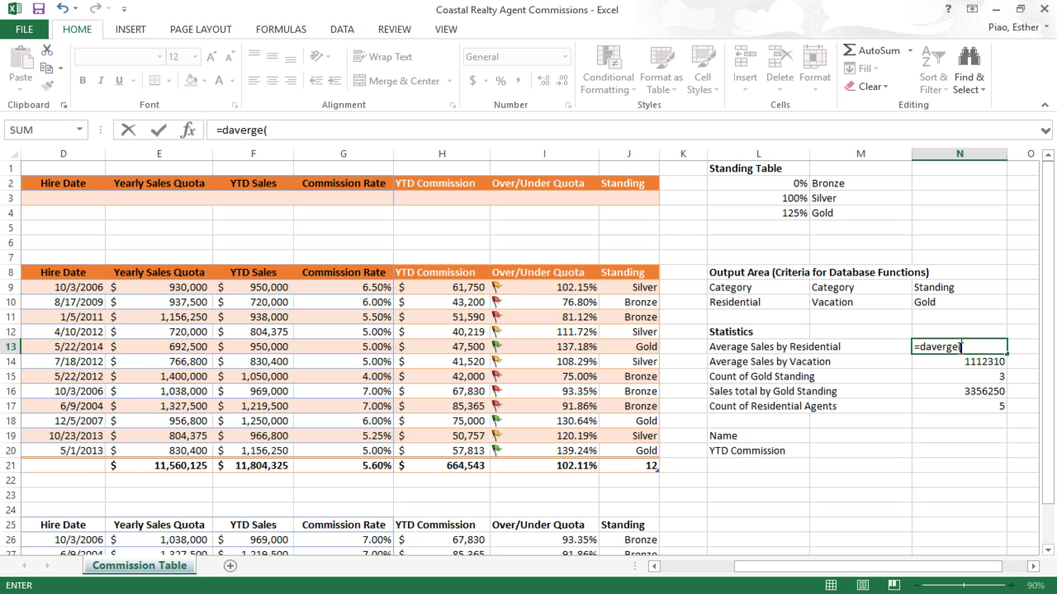
type("(")
left_click_drag(652, 274, 3, 450)
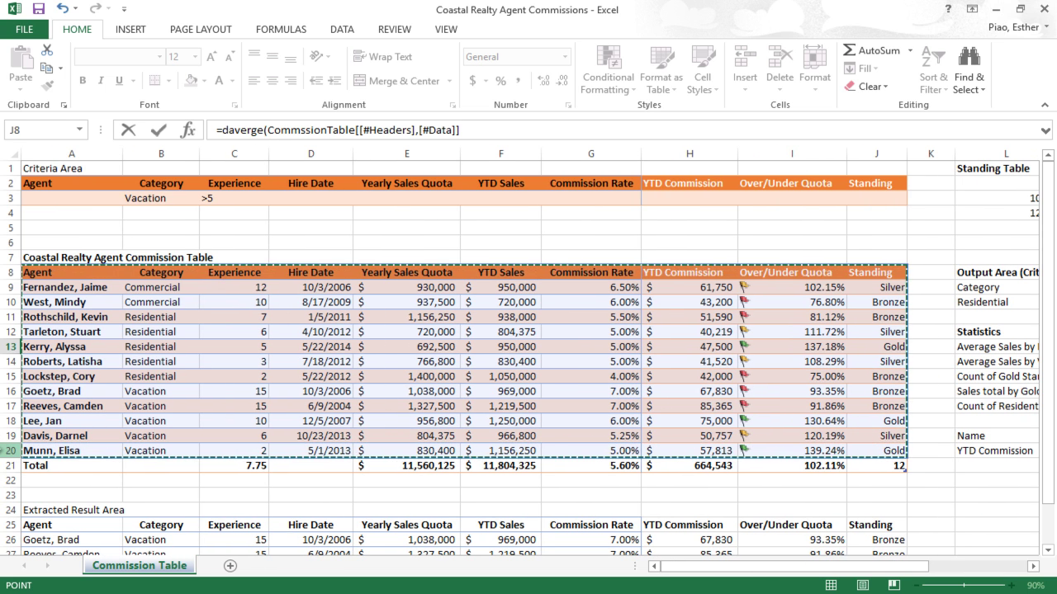
type(",")
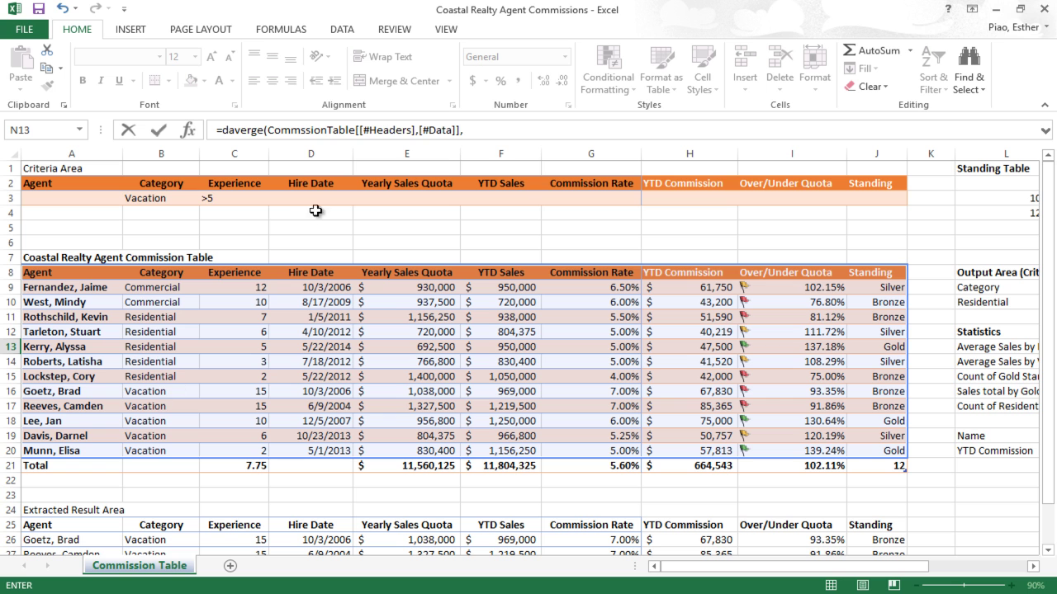
left_click(507, 134)
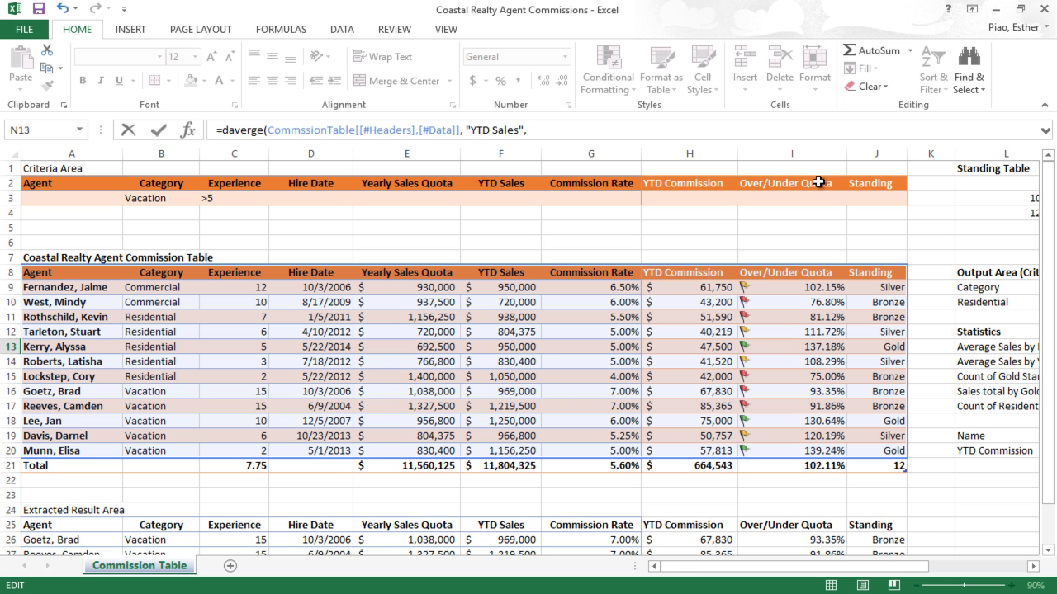
left_click_drag(979, 289, 980, 300)
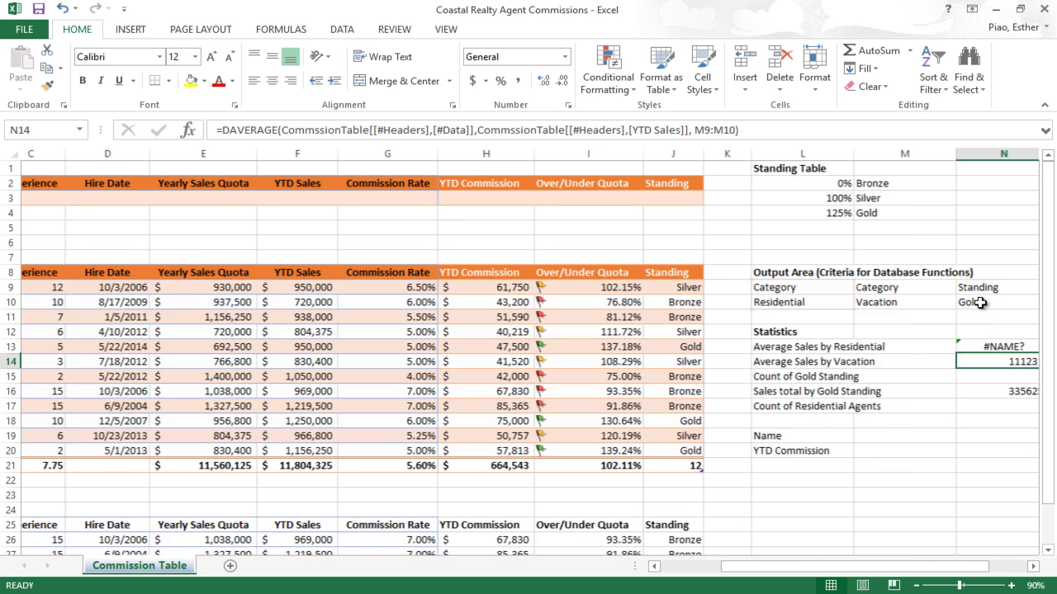
Step: Examine the Average Sales by Residential formula in N13, checking its "YTD Sales" field argument against the commission table's header
scroll(980, 302, "right", 1)
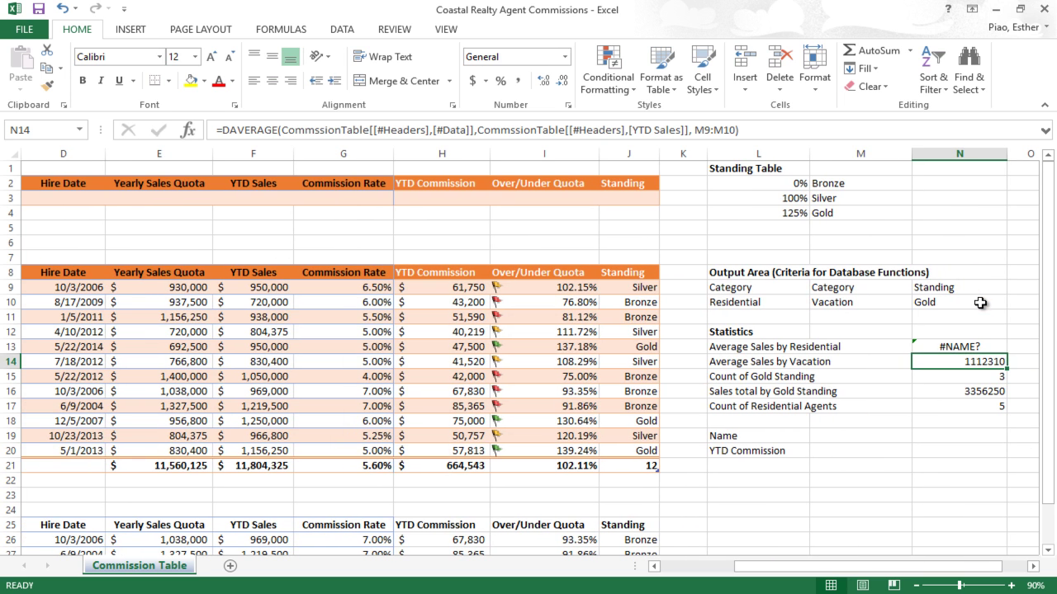
left_click(979, 345)
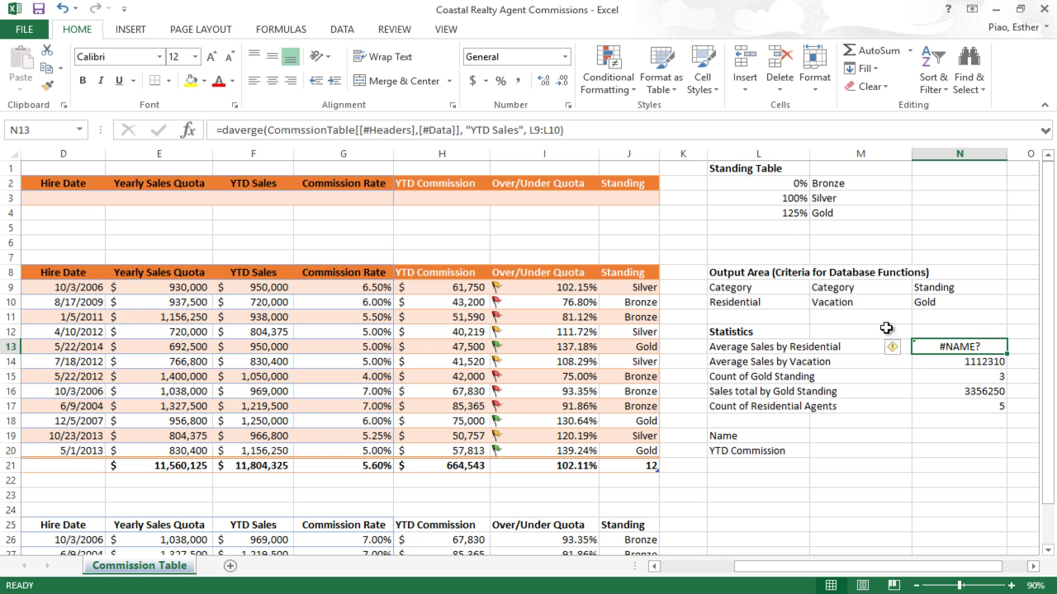
left_click(490, 130)
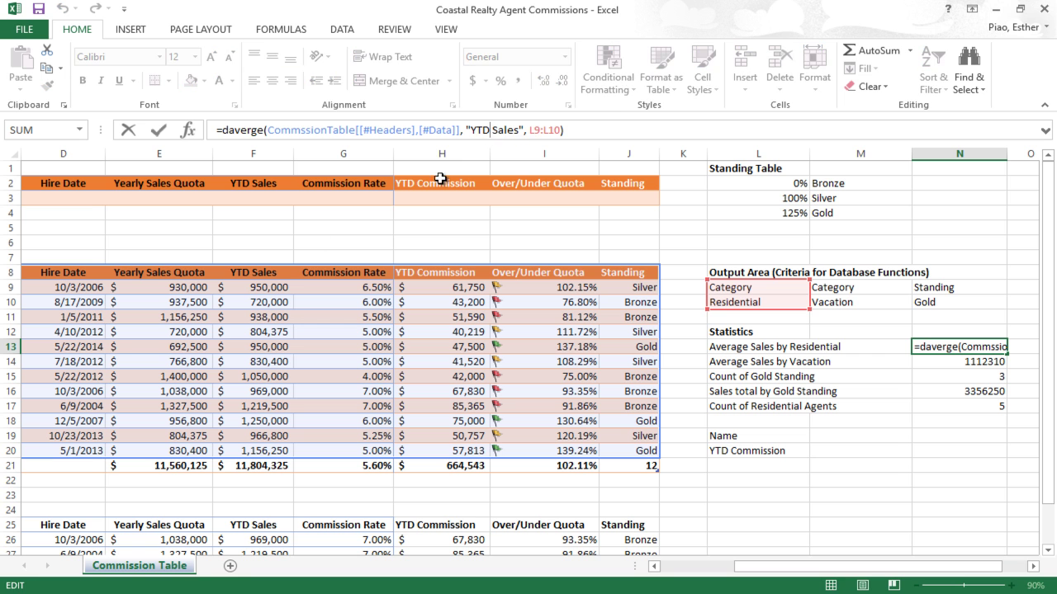
left_click(276, 273)
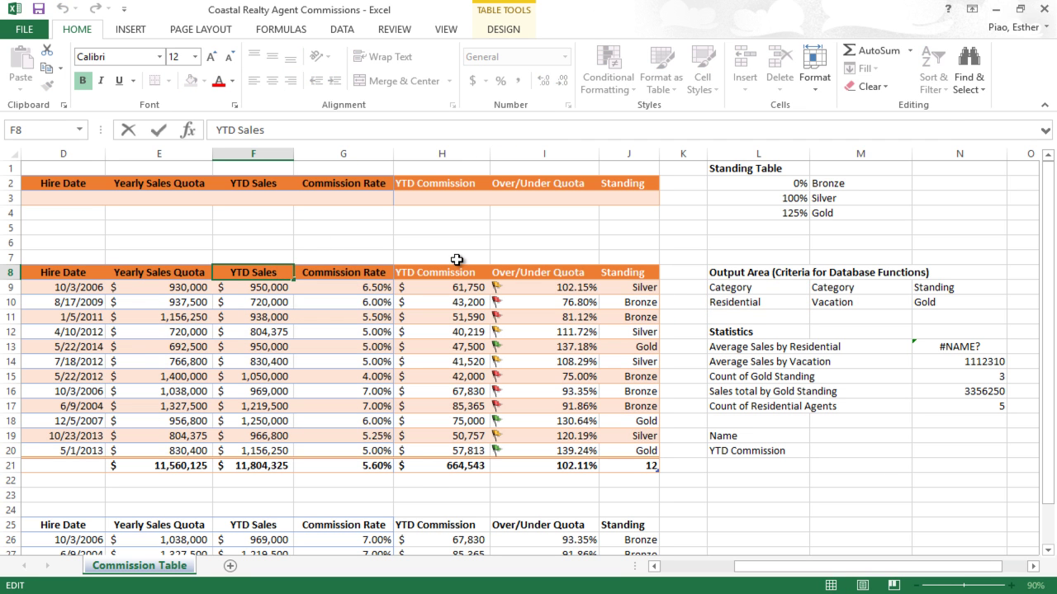
left_click(956, 350)
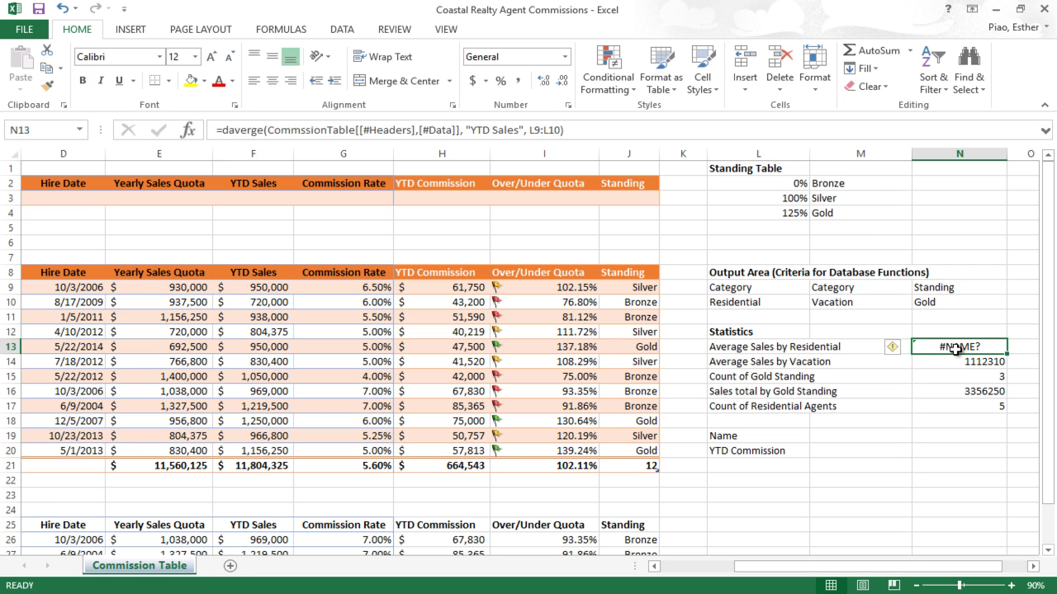
left_click(497, 129)
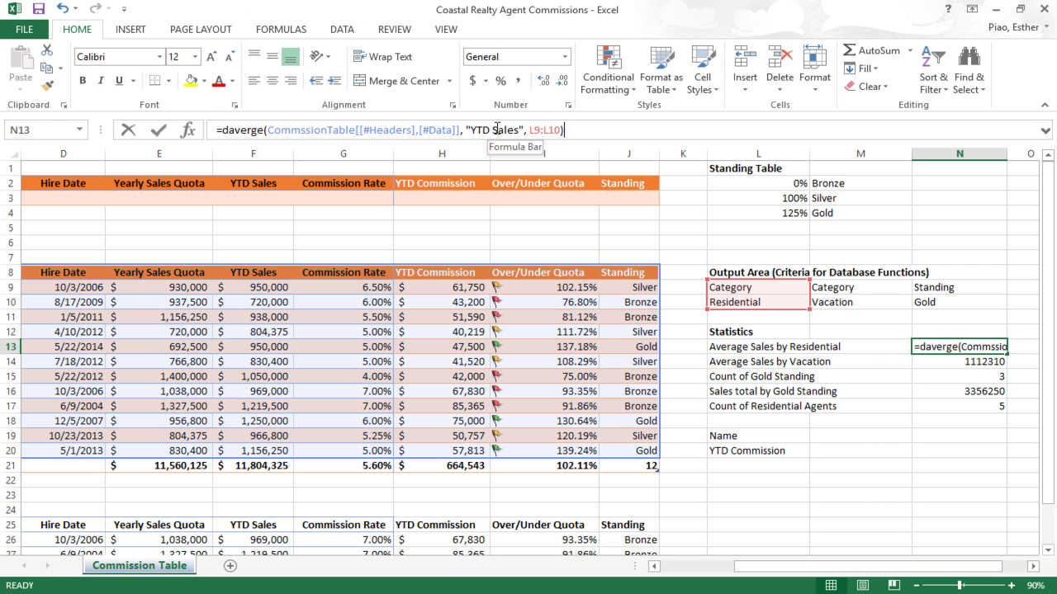
left_click(511, 130)
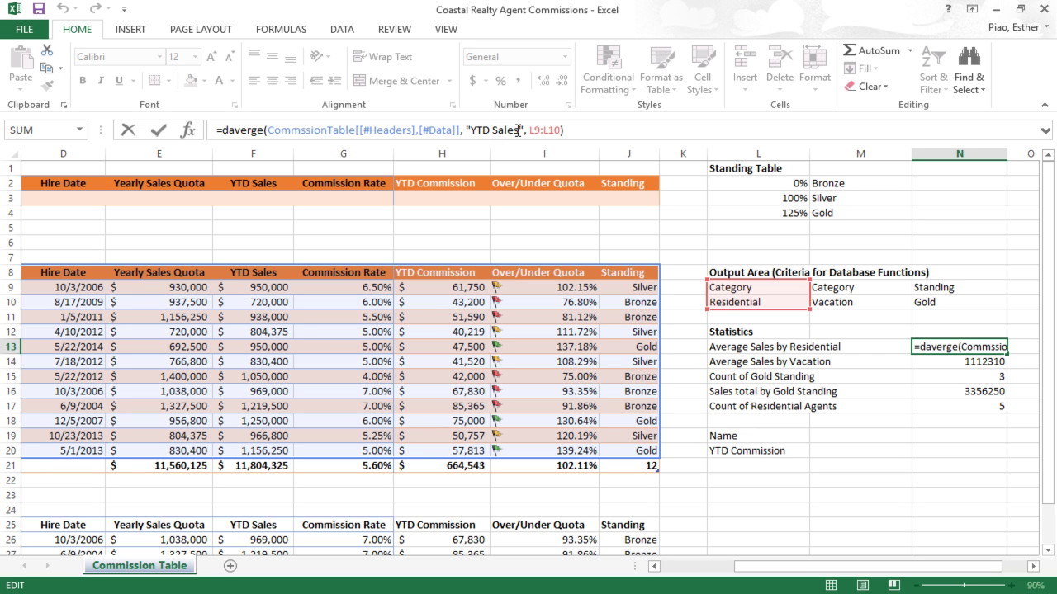
key("ctrl+Return")
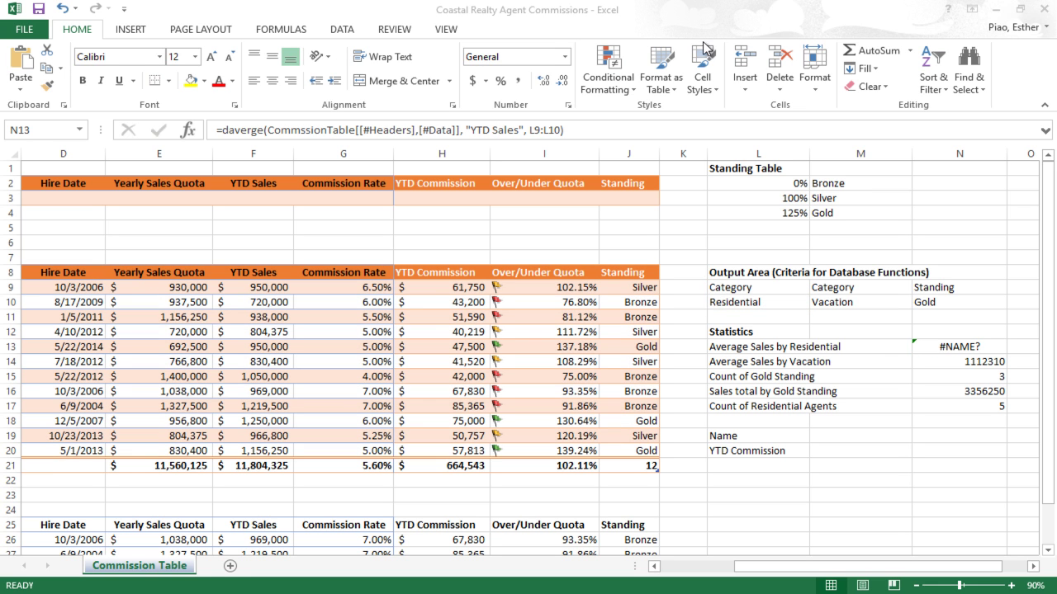
Step: Correct the misspelled function name in the Average Sales by Residential formula in N13 to DAVERAGE
left_click(992, 348)
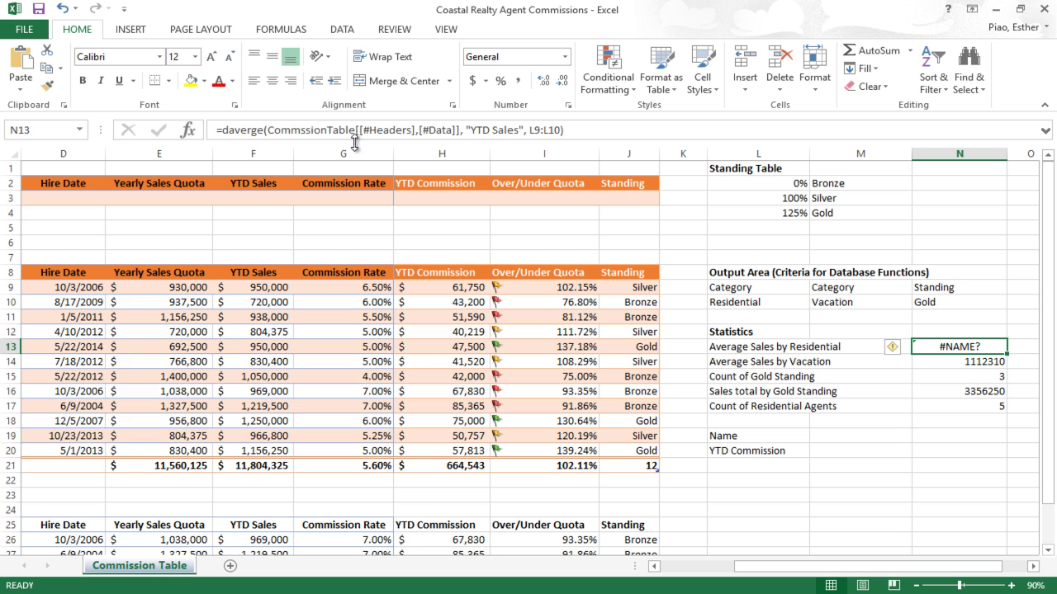
left_click(249, 132)
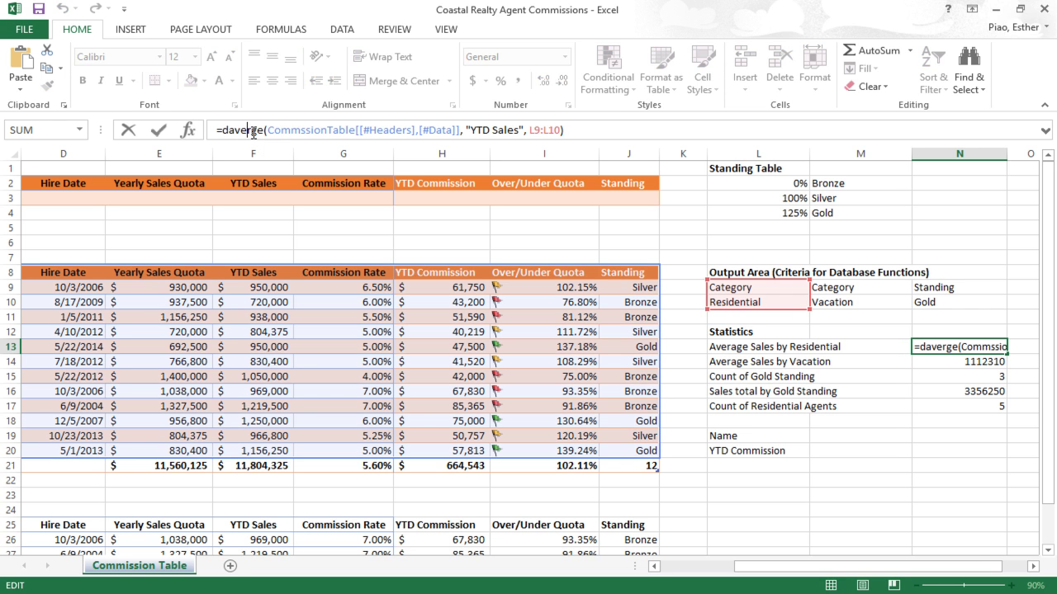
type("a")
left_click_drag(276, 130, 521, 130)
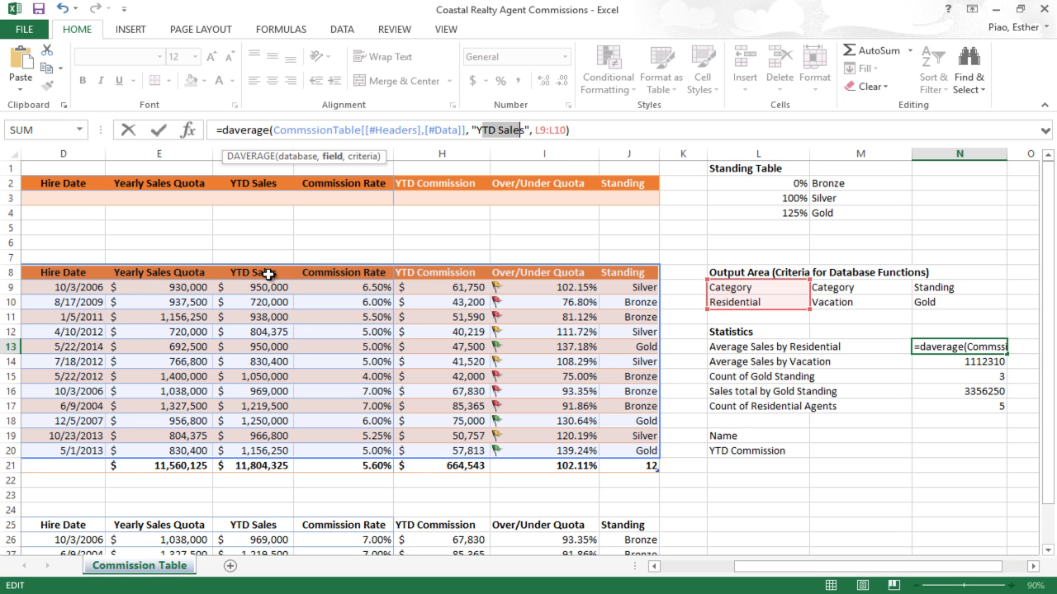
left_click(544, 131)
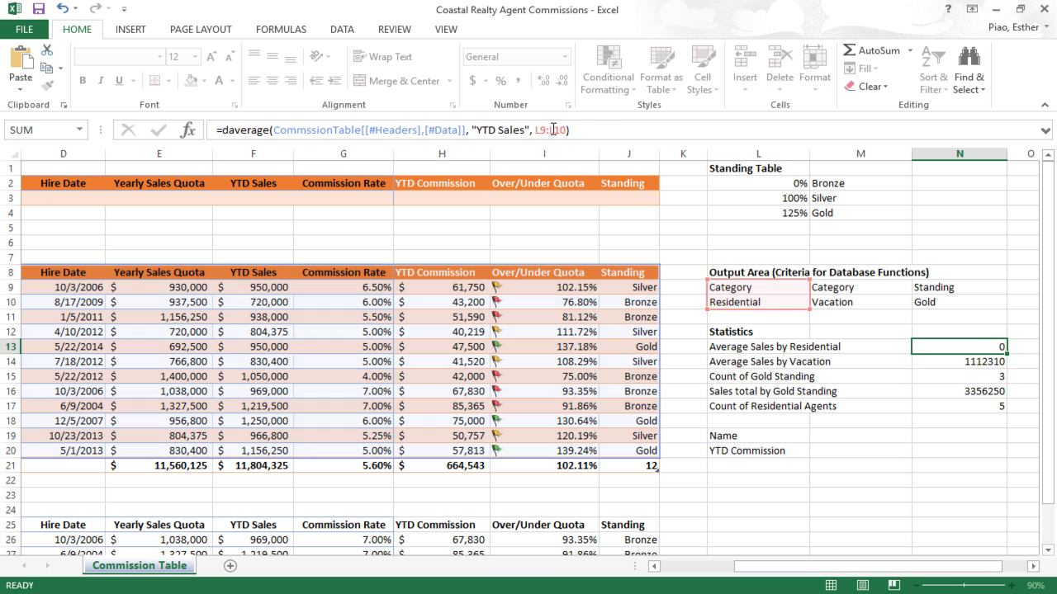
key("Return")
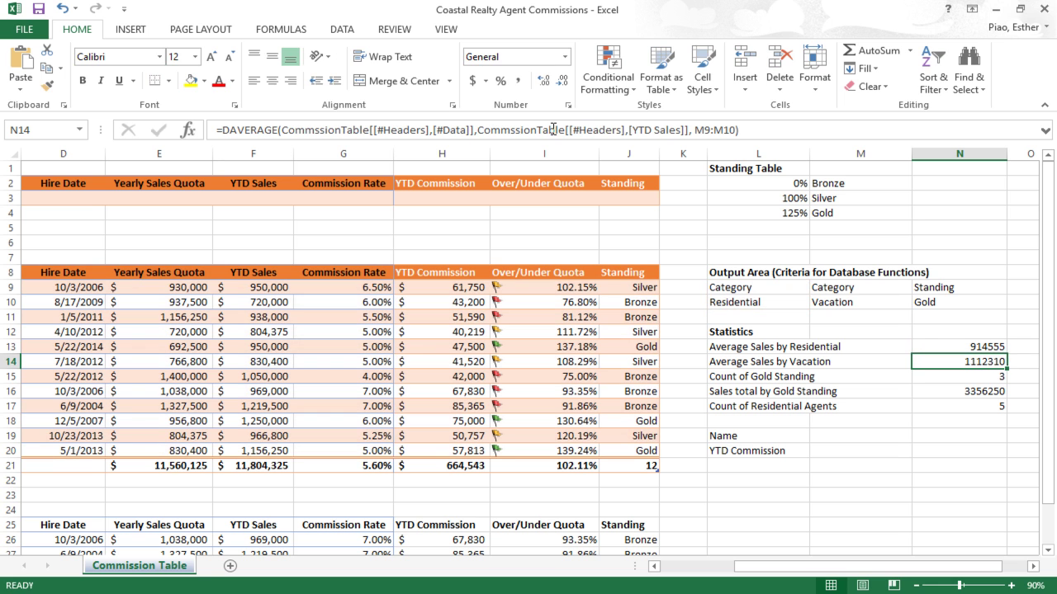
left_click(956, 347)
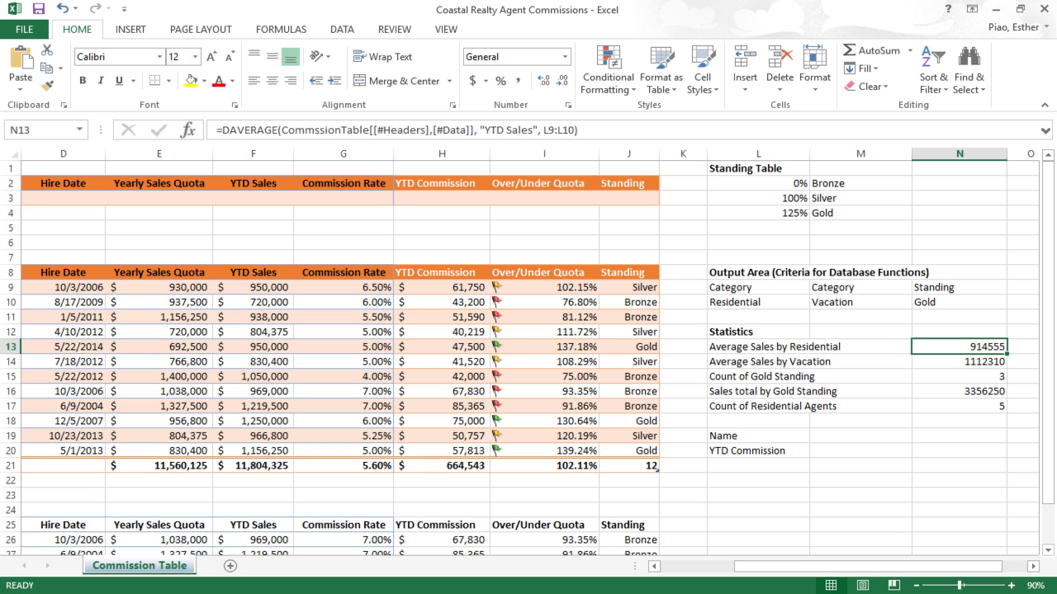
Step: Enter the agent's name in M19 beside the Name label, in last-name-first form
left_click(853, 487)
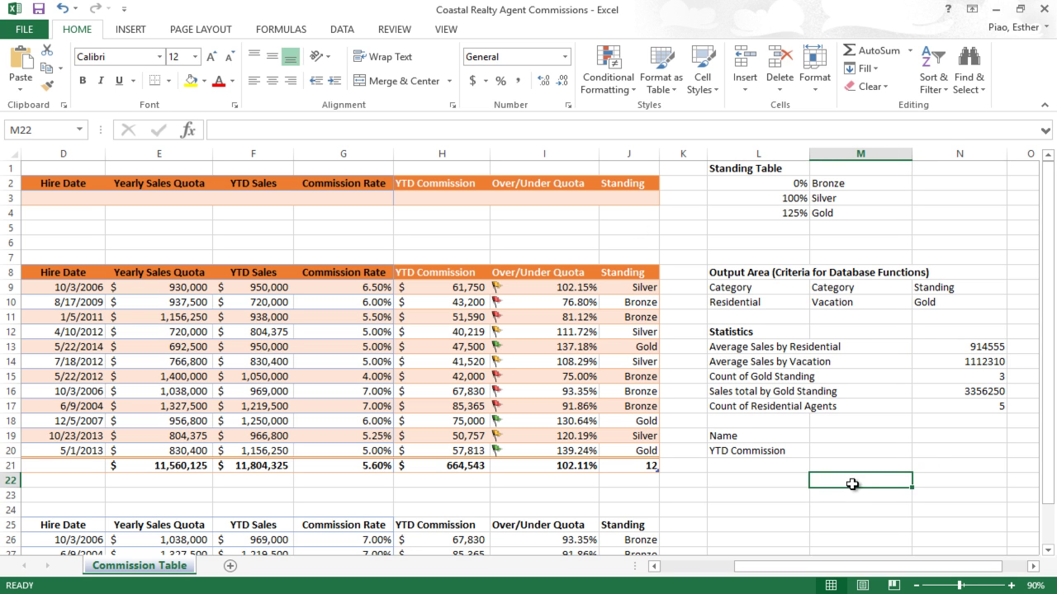
left_click(936, 436)
left_click(931, 449)
left_click(935, 437)
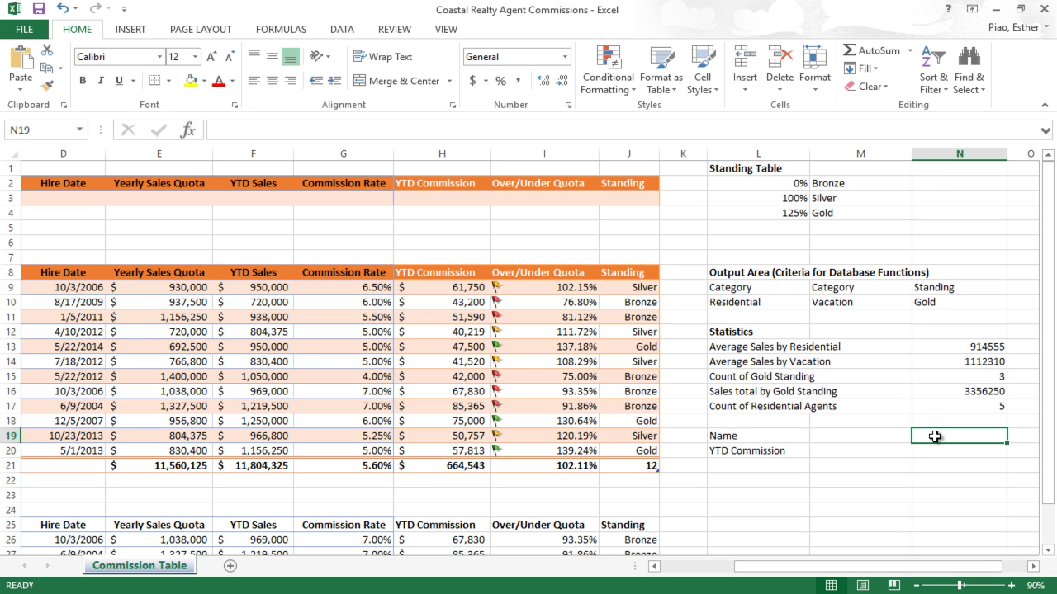
left_click(882, 436)
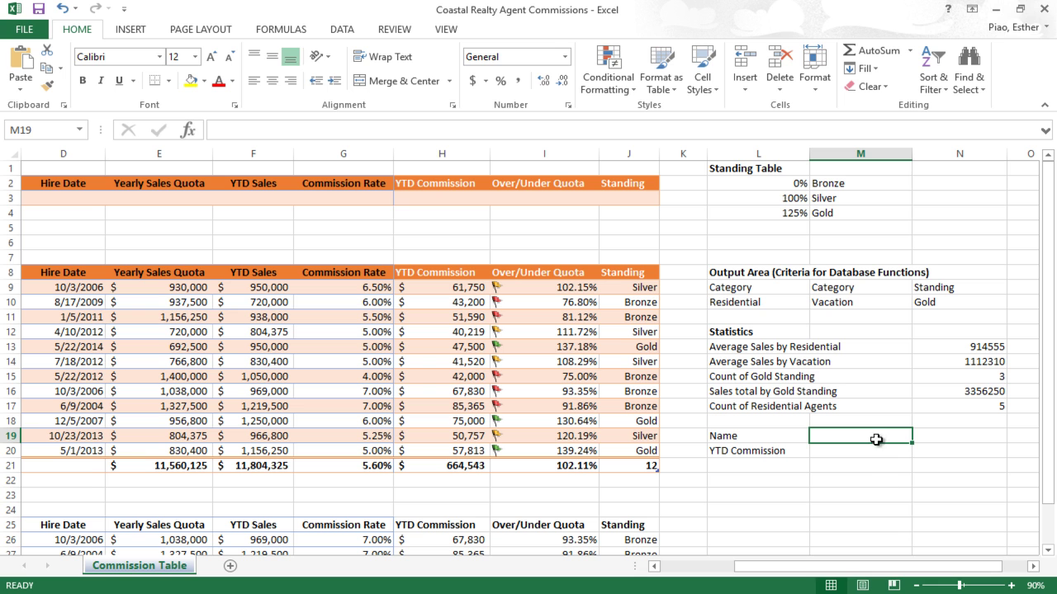
type("Lee, Jan")
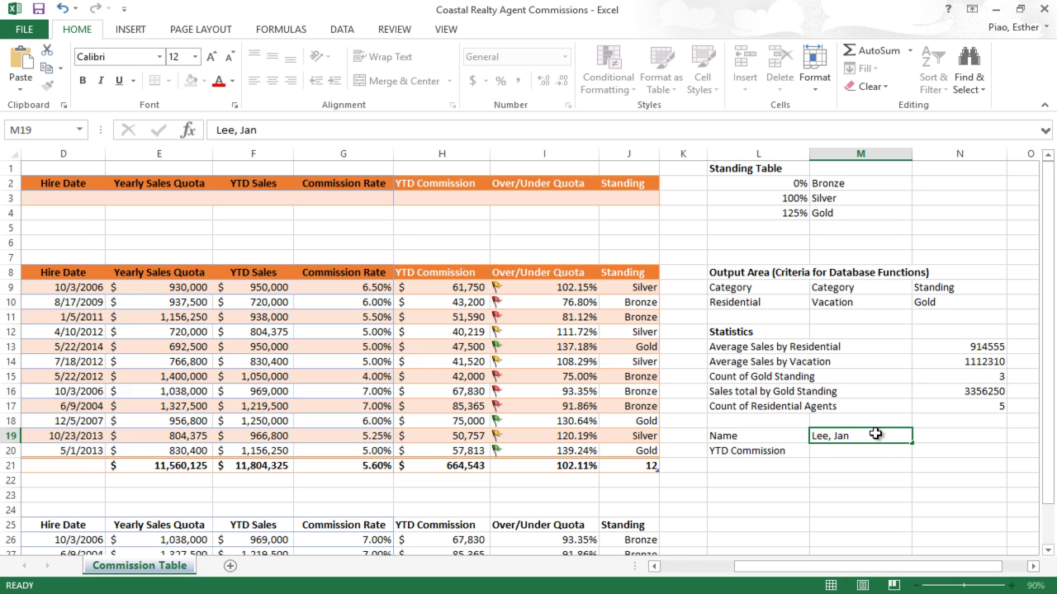
key("Return")
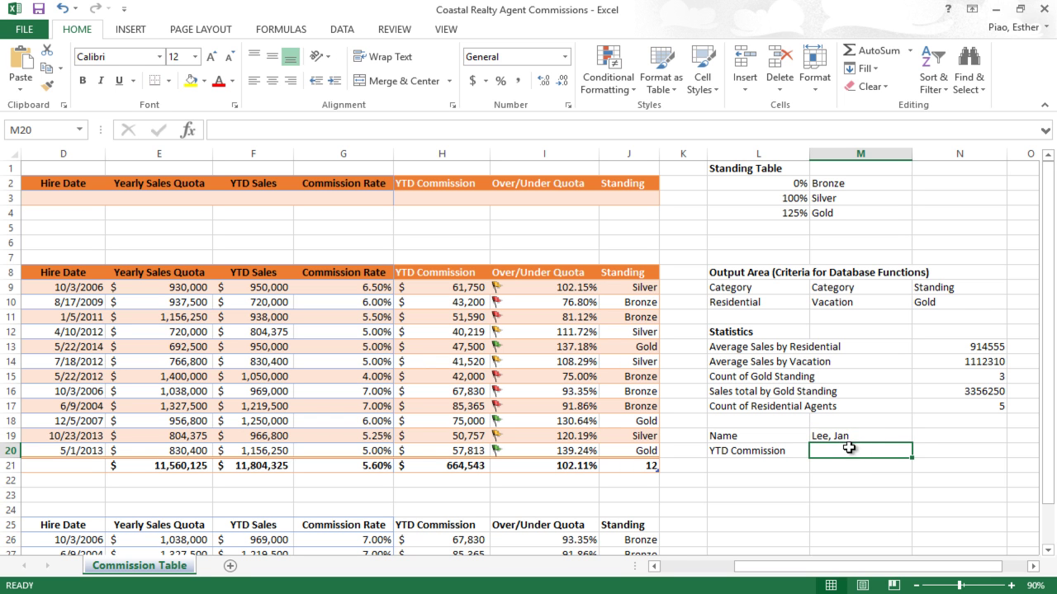
Step: Find the agent named in M19 in the commission table and check that row's YTD Sales
left_click(868, 434)
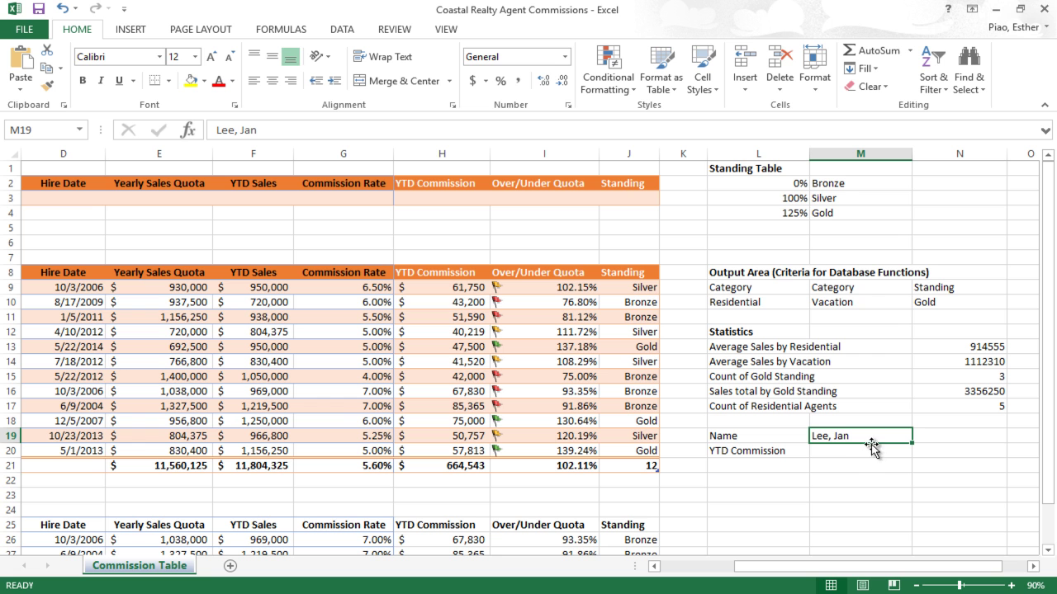
left_click_drag(914, 569, 799, 566)
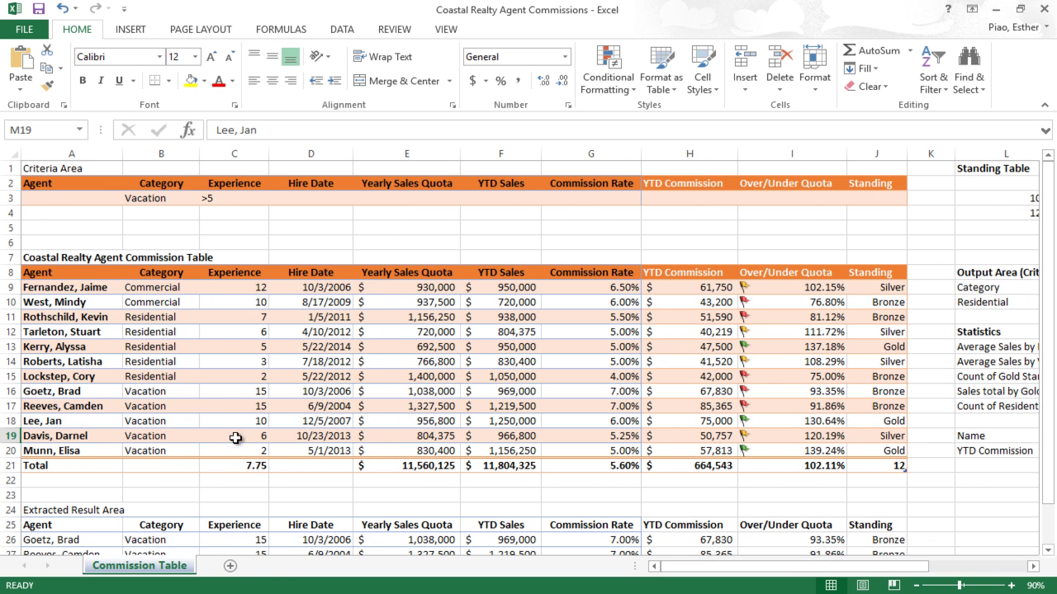
left_click(94, 423)
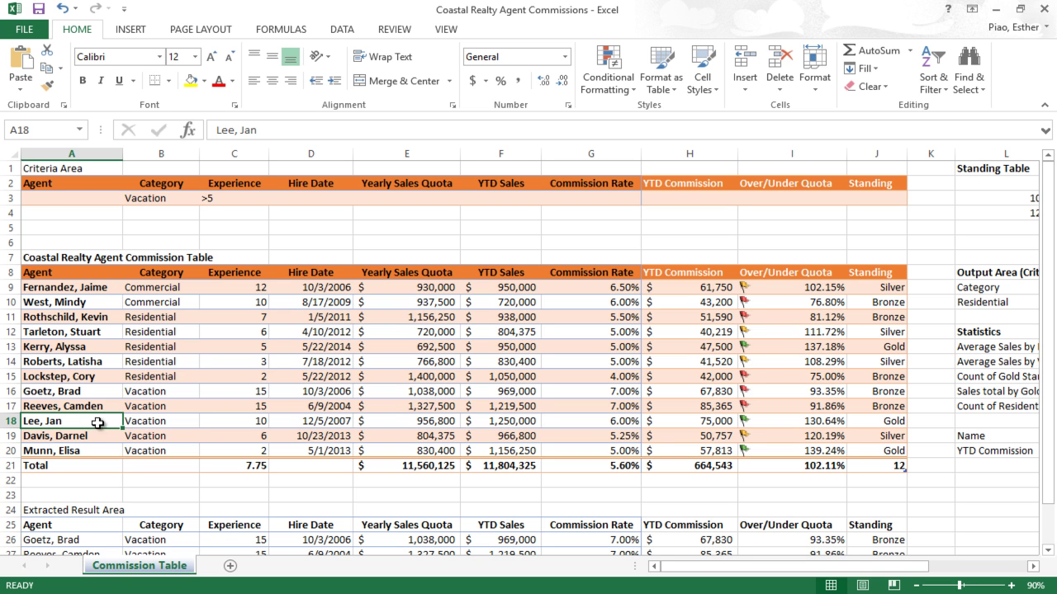
left_click_drag(109, 423, 166, 422)
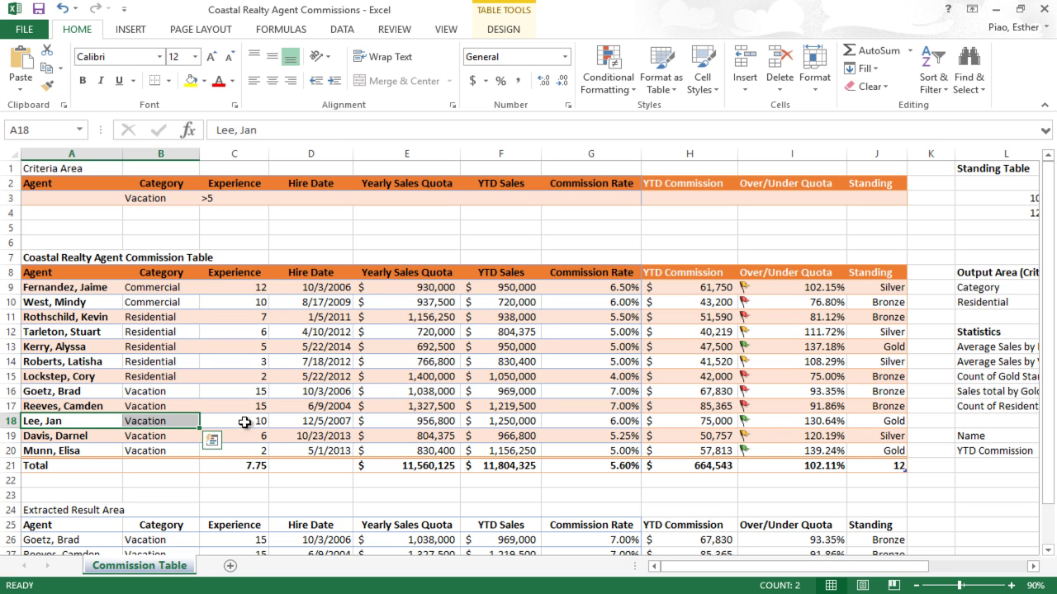
left_click(526, 424)
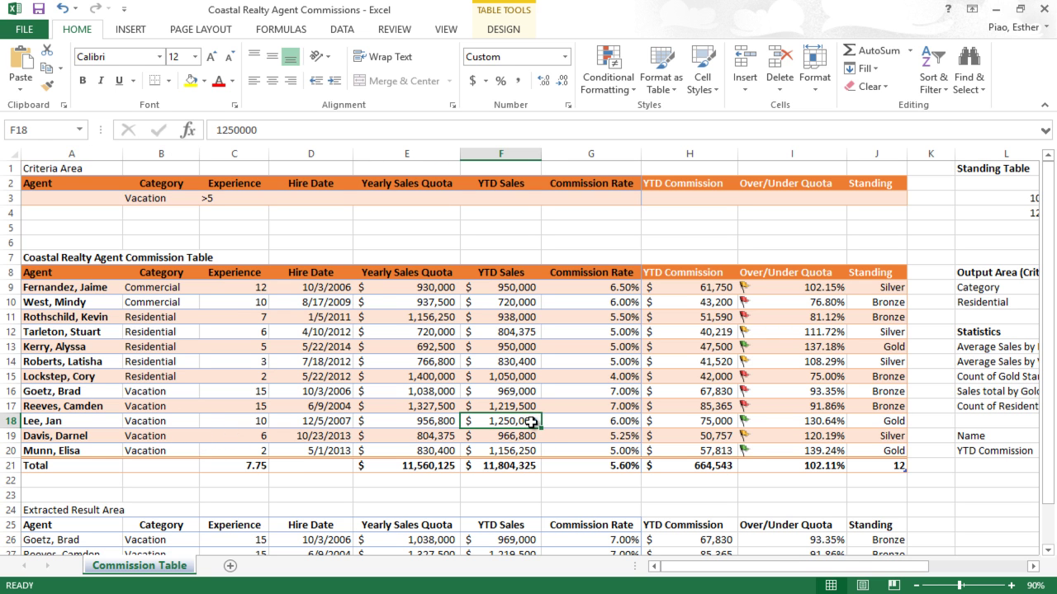
mouse_move(908, 567)
left_mouse_down()
mouse_move(973, 568)
mouse_move(877, 583)
mouse_move(901, 579)
left_mouse_up()
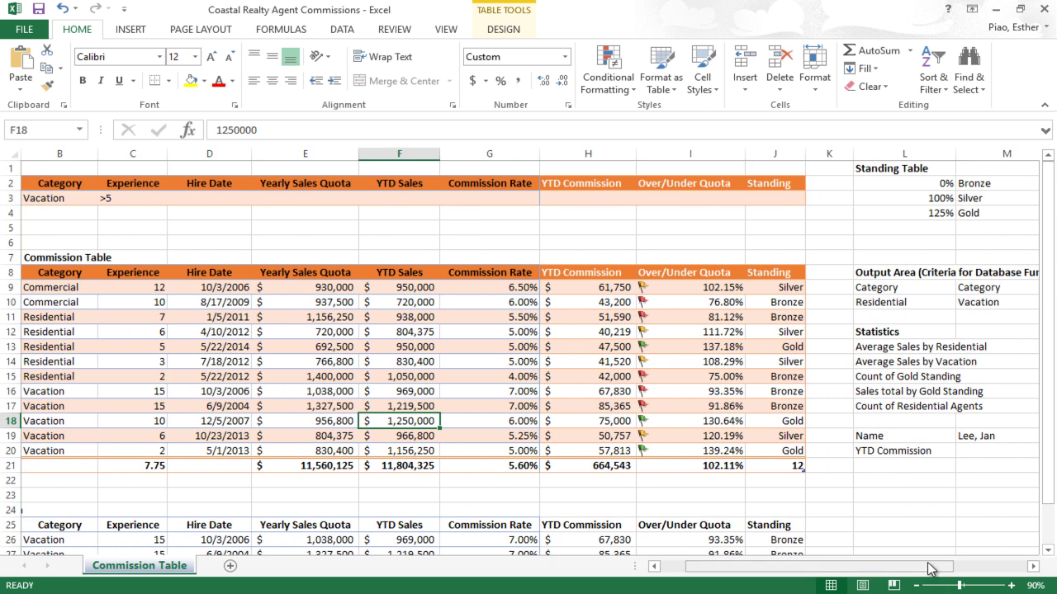
left_click(999, 454)
type("=")
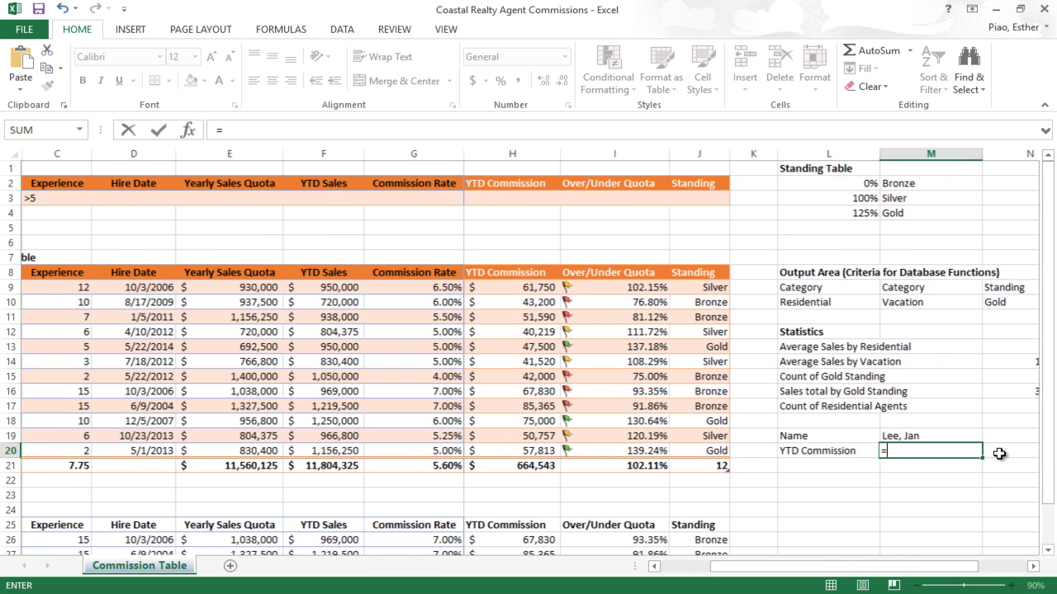
type("vlookup(")
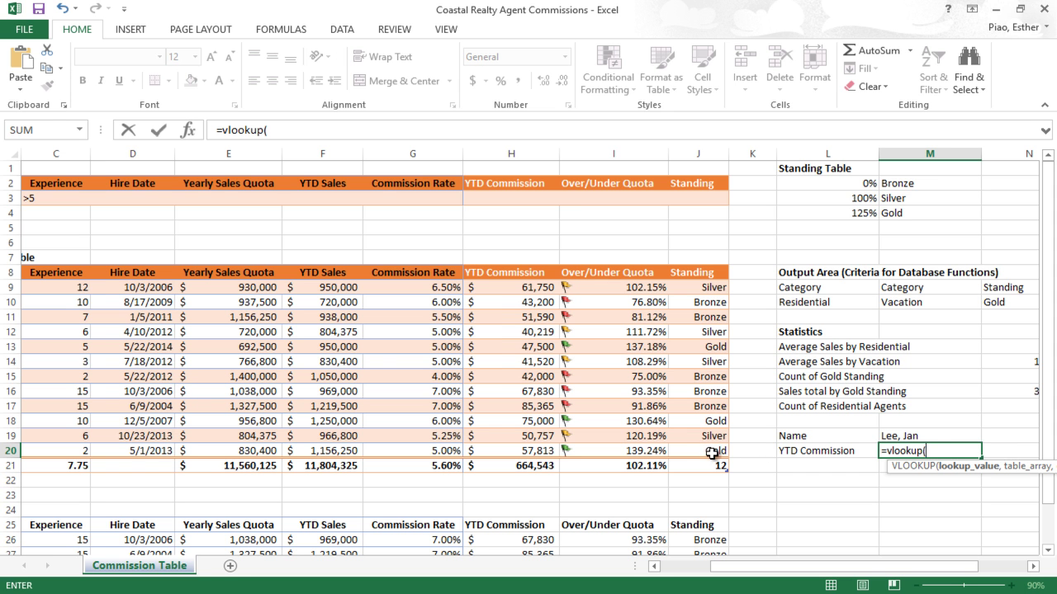
left_click_drag(700, 453, 4, 288)
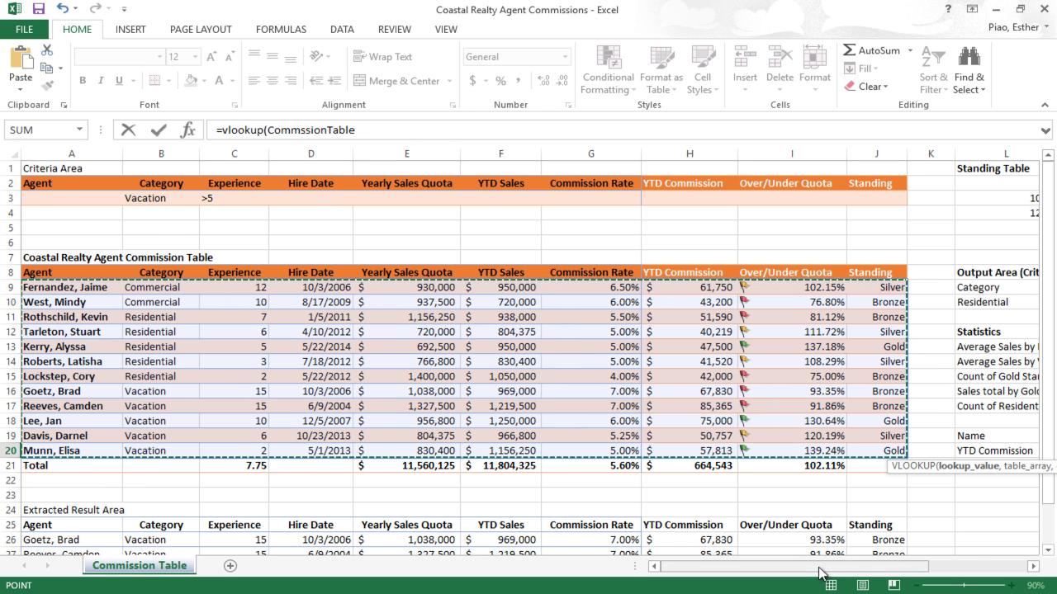
key("Escape")
Step: Enter =VLOOKUP(M19, CommssionTable, 6, FALSE) in M20 beside the YTD Commission label
type("=vl")
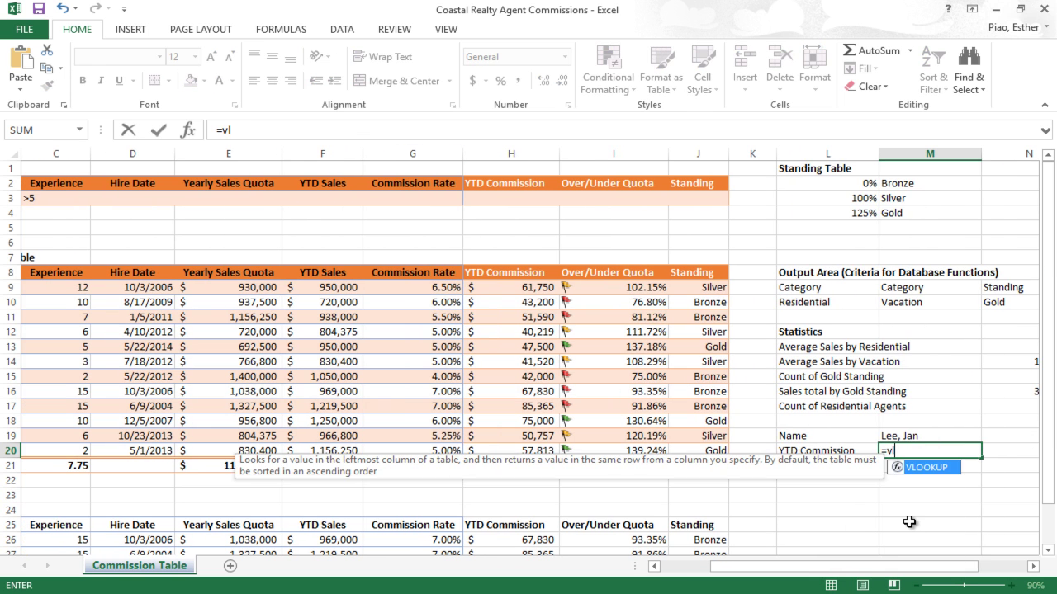
type("ookup(")
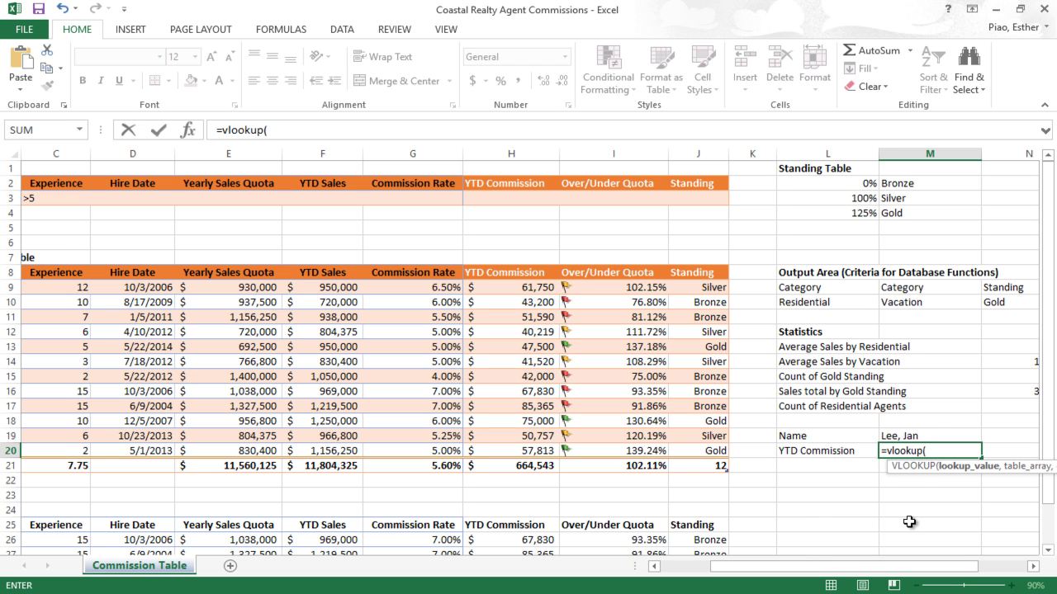
left_click(929, 436)
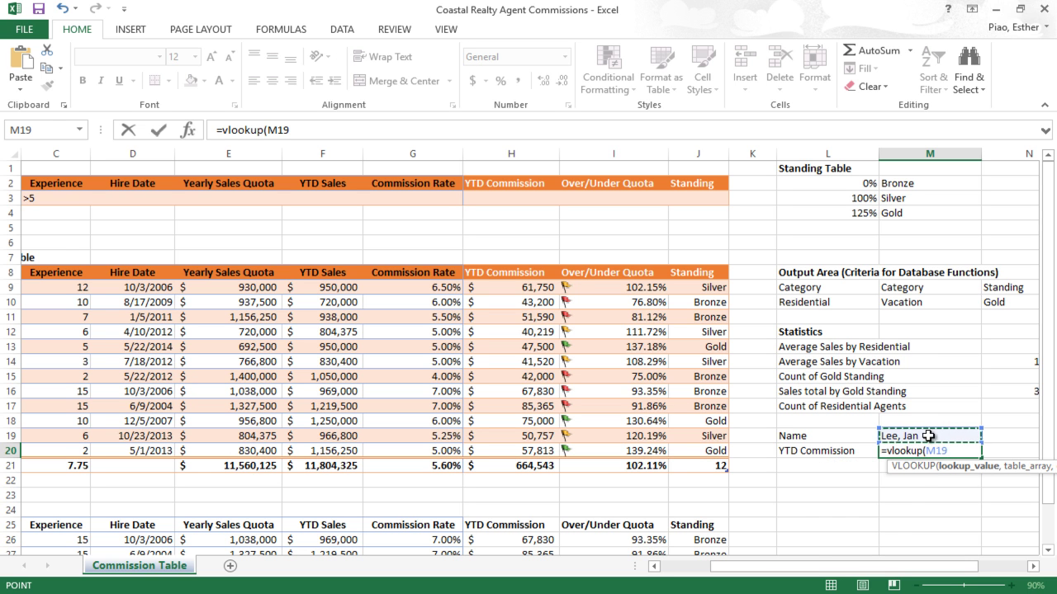
type(",")
left_click_drag(718, 450, 7, 287)
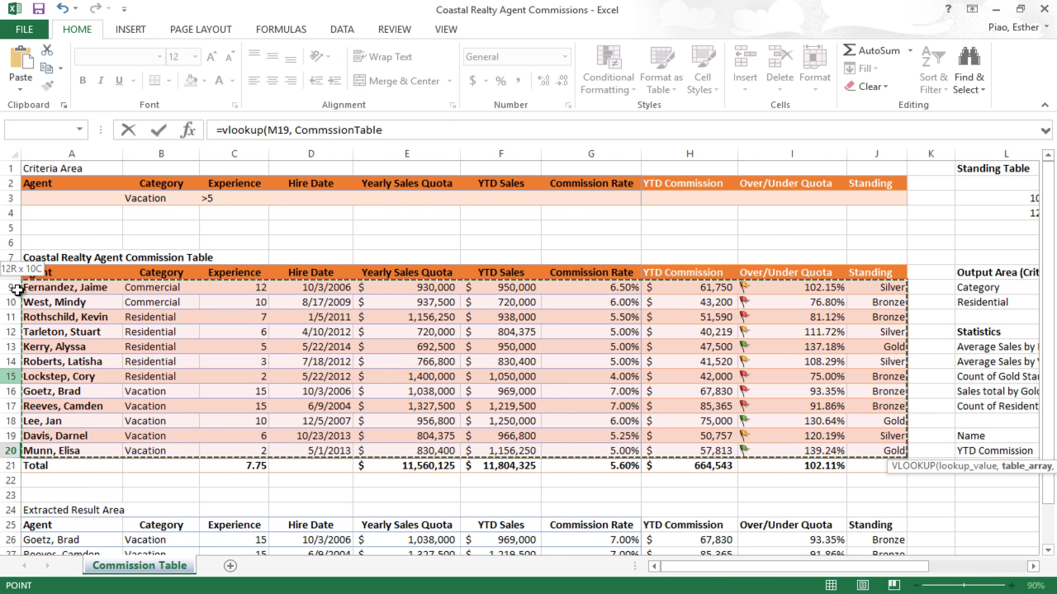
left_click(433, 132)
type(", 6")
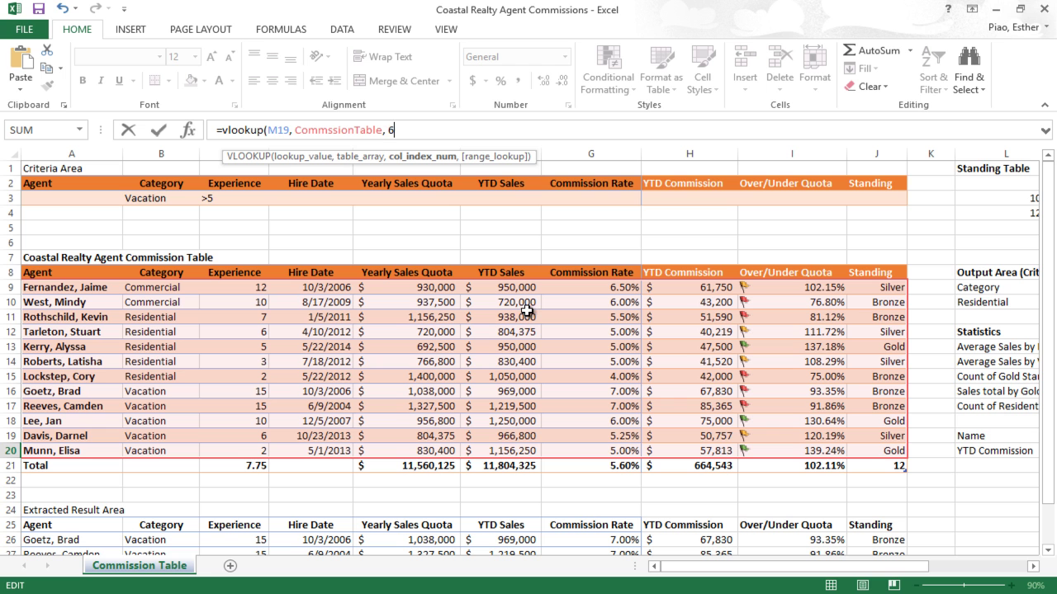
type(",")
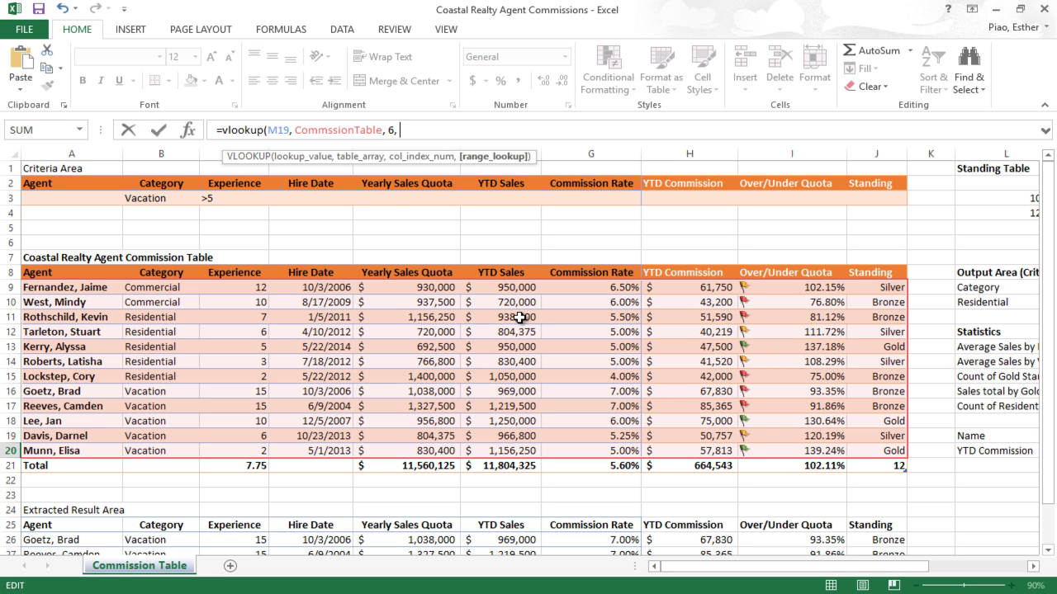
key("BackSpace")
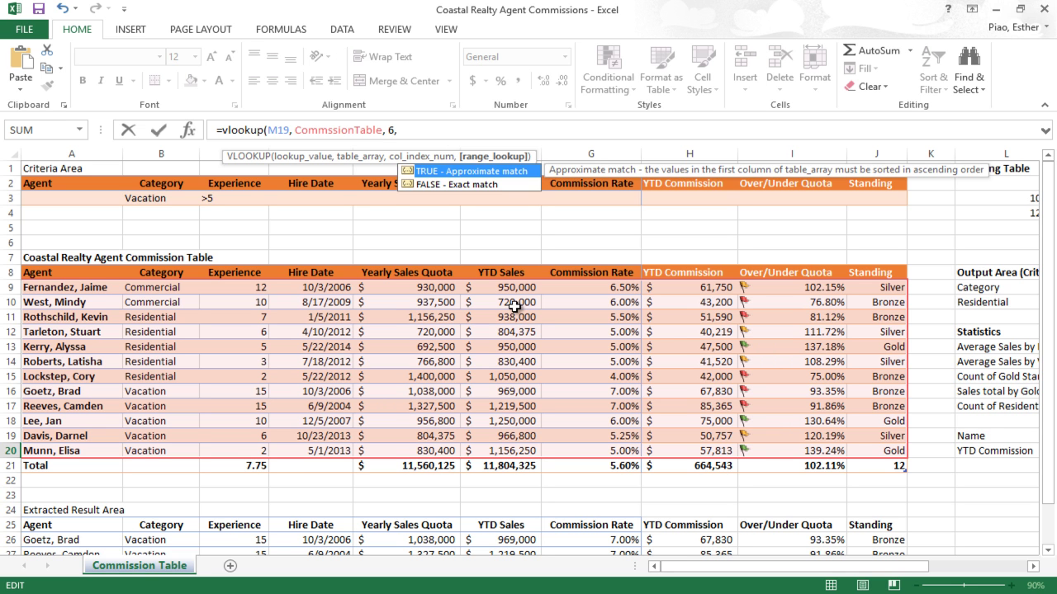
type("FALS")
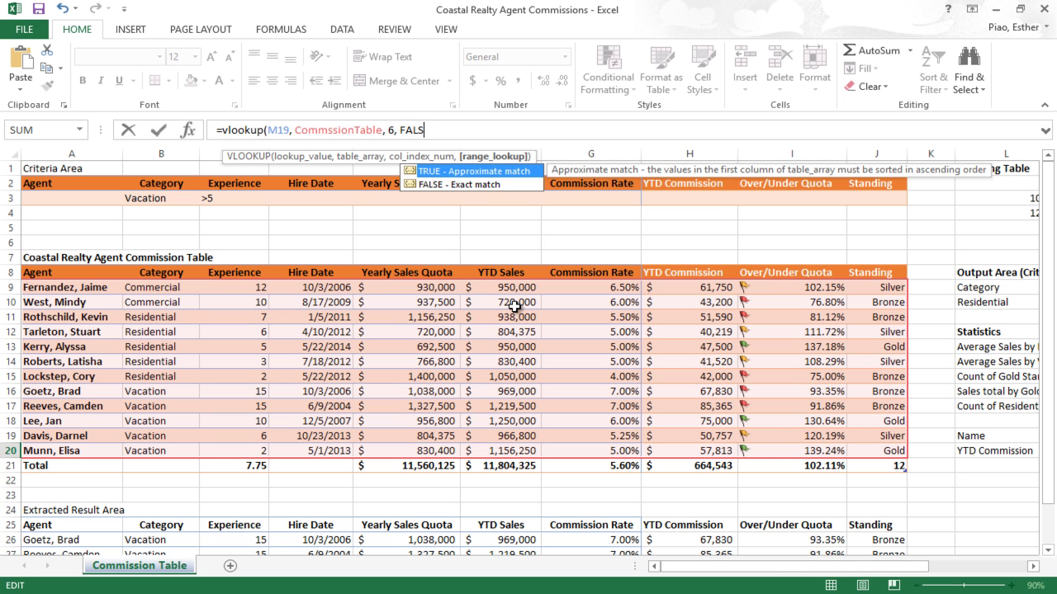
type("E)")
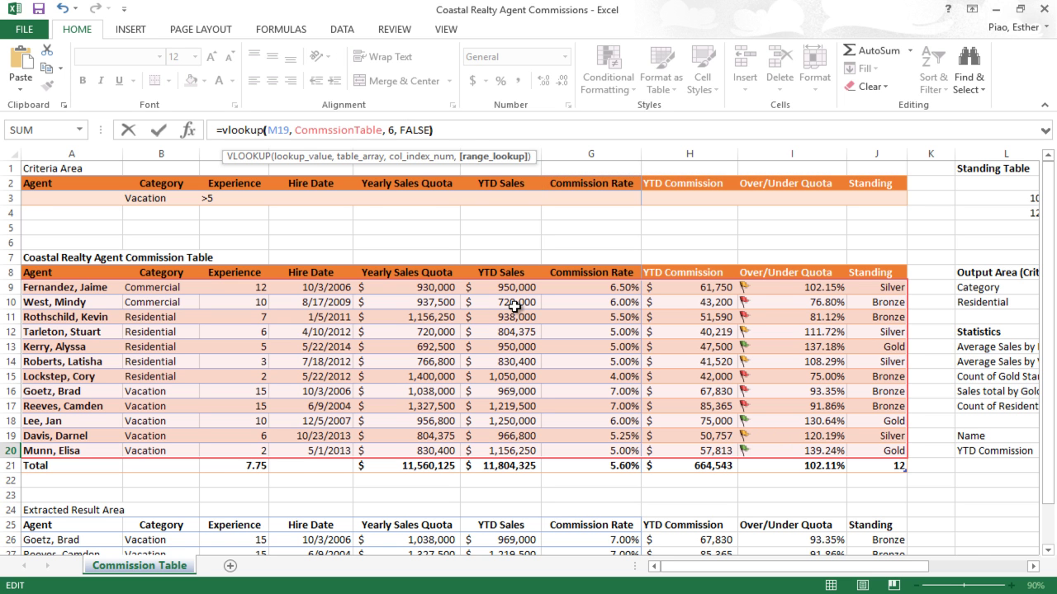
key("Return")
key("Up")
key("Left")
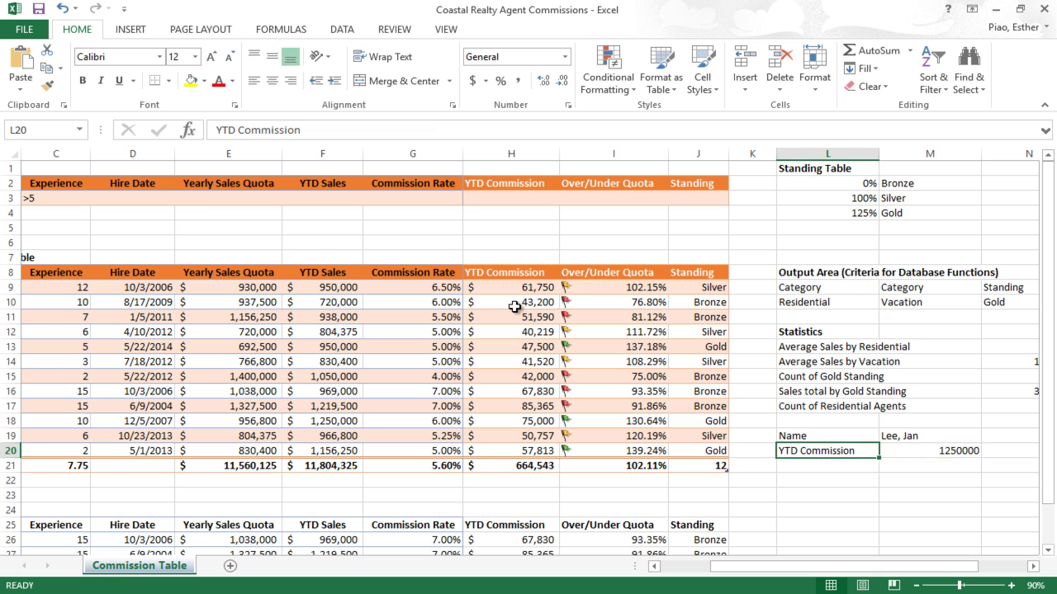
key("Right")
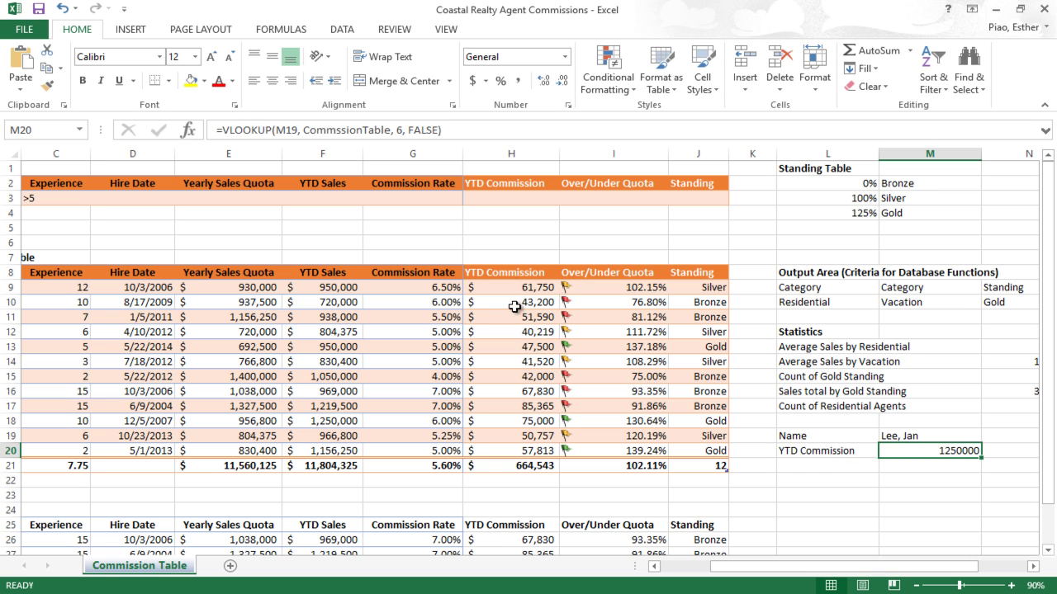
Step: Examine the FALSE exact-match argument of the VLOOKUP formula in M20 against the order of the commission table's Agent column
double_click(432, 130)
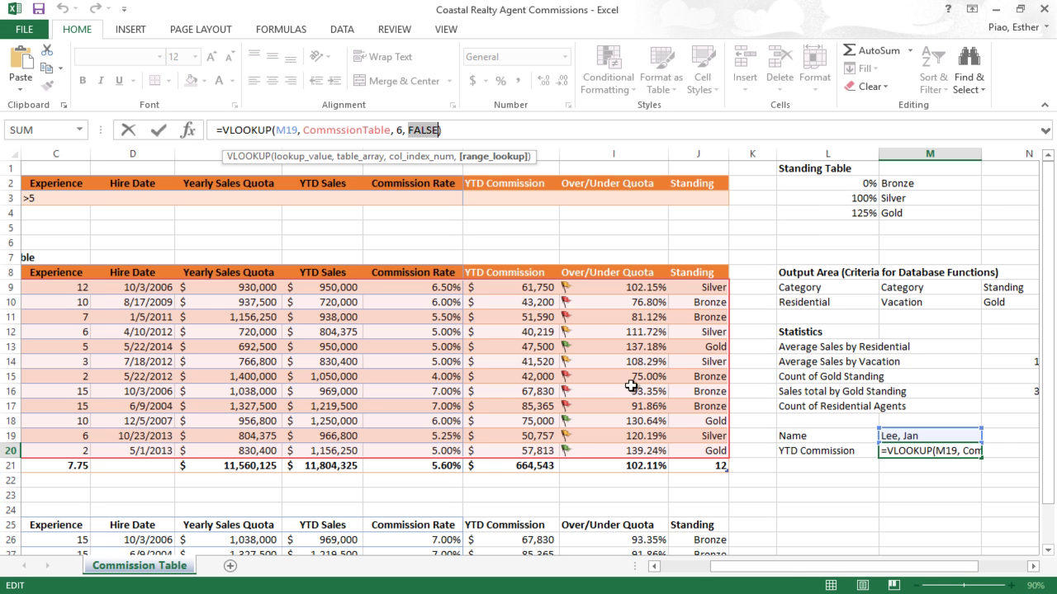
left_click_drag(792, 567, 658, 565)
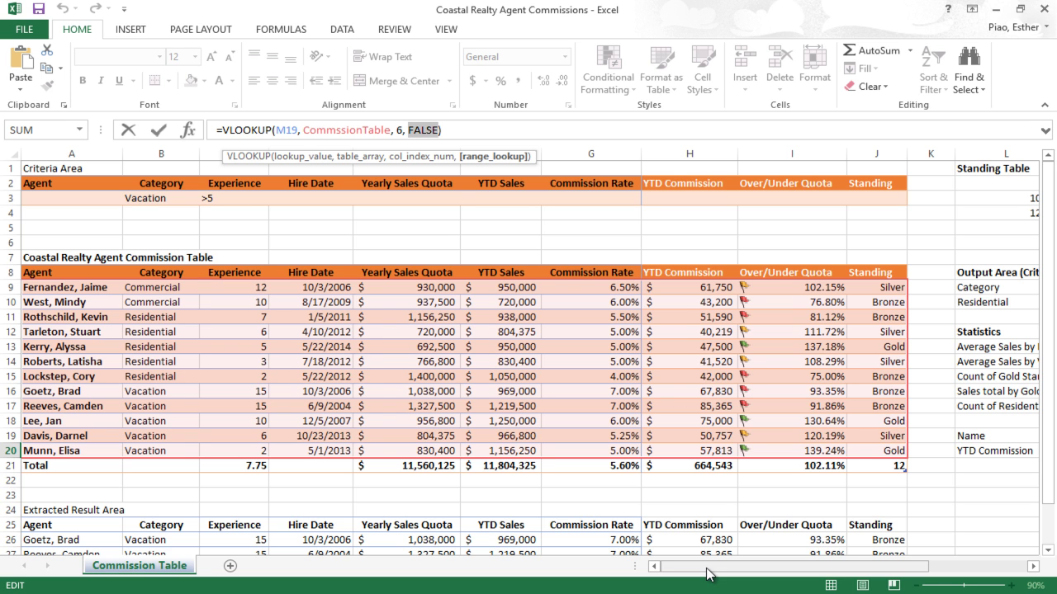
left_click_drag(707, 574, 790, 569)
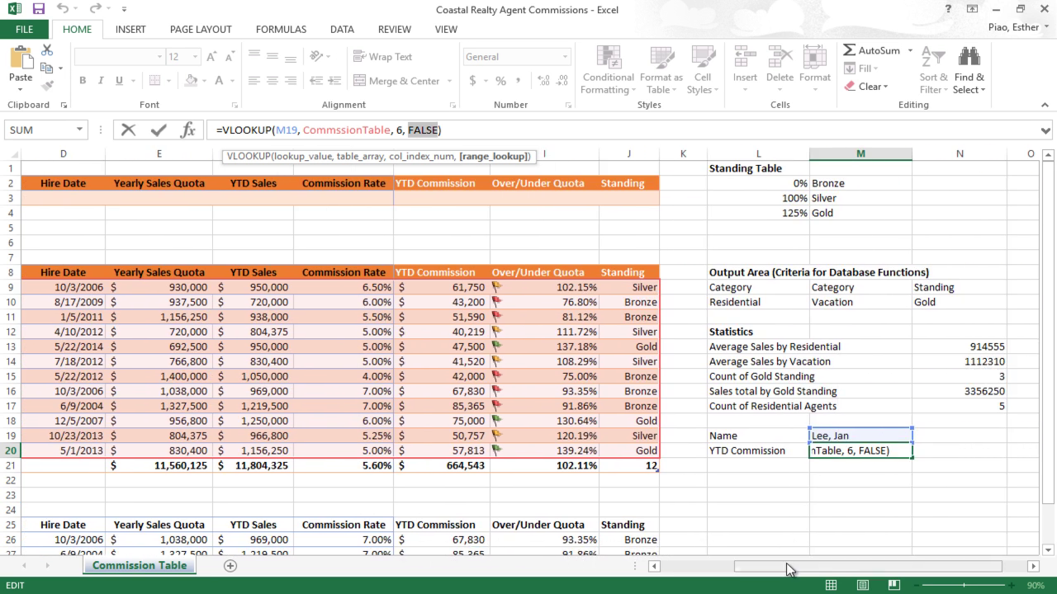
left_click(485, 128)
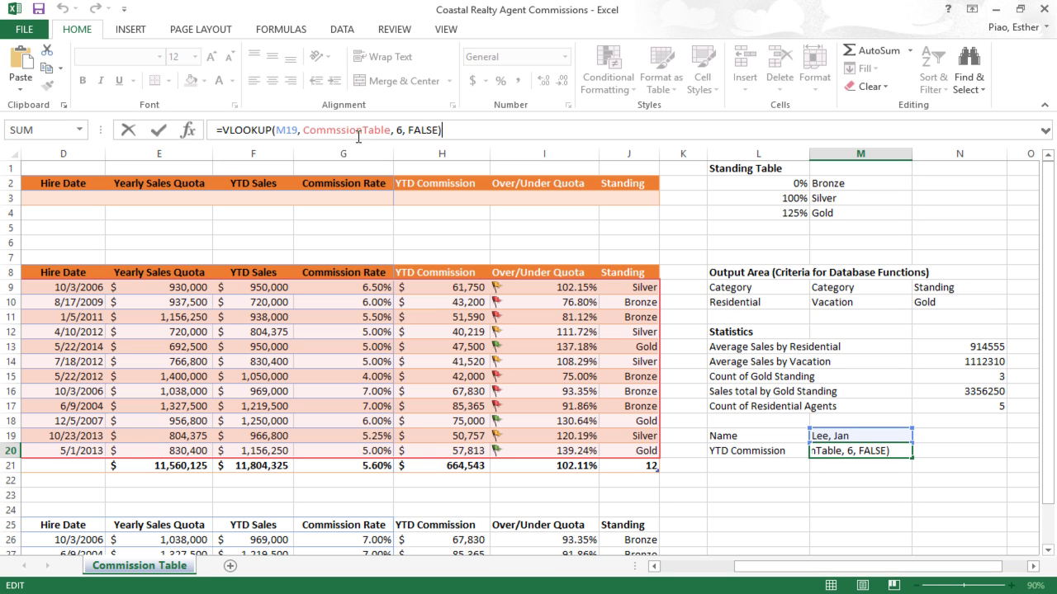
left_click(163, 133)
Step: Find the agent in row 17 of the commission table and check that row's YTD Sales
left_click_drag(529, 489, 94, 476)
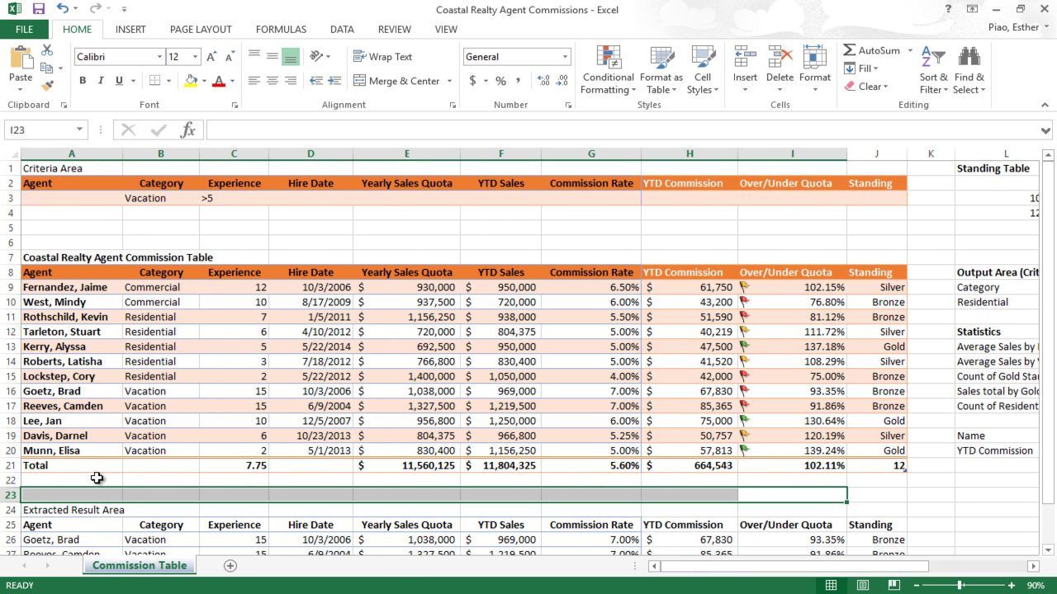
left_click(82, 474)
double_click(97, 406)
left_click_drag(110, 406, 25, 408)
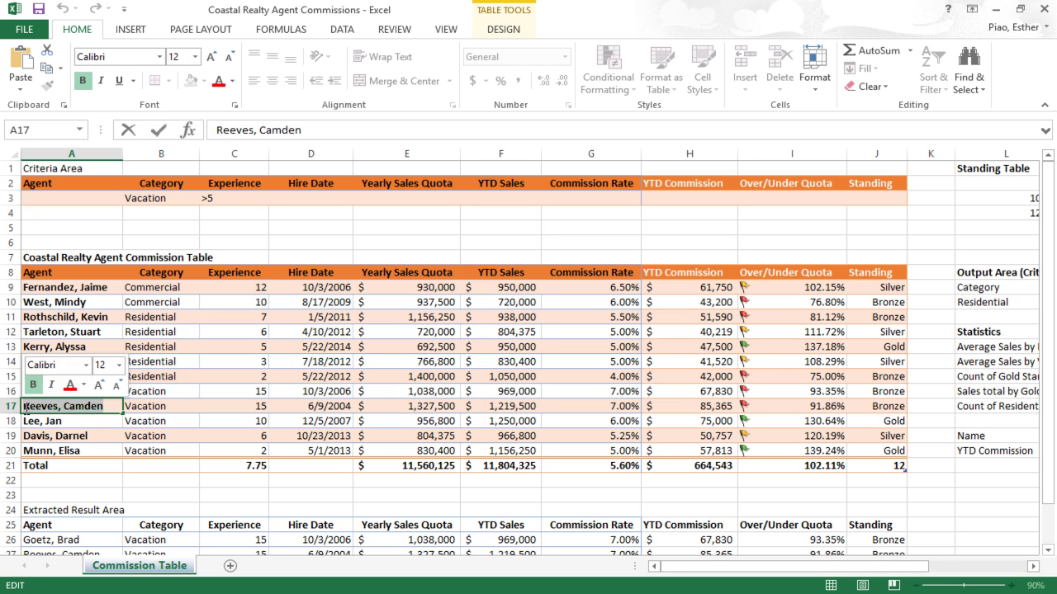
left_click(226, 496)
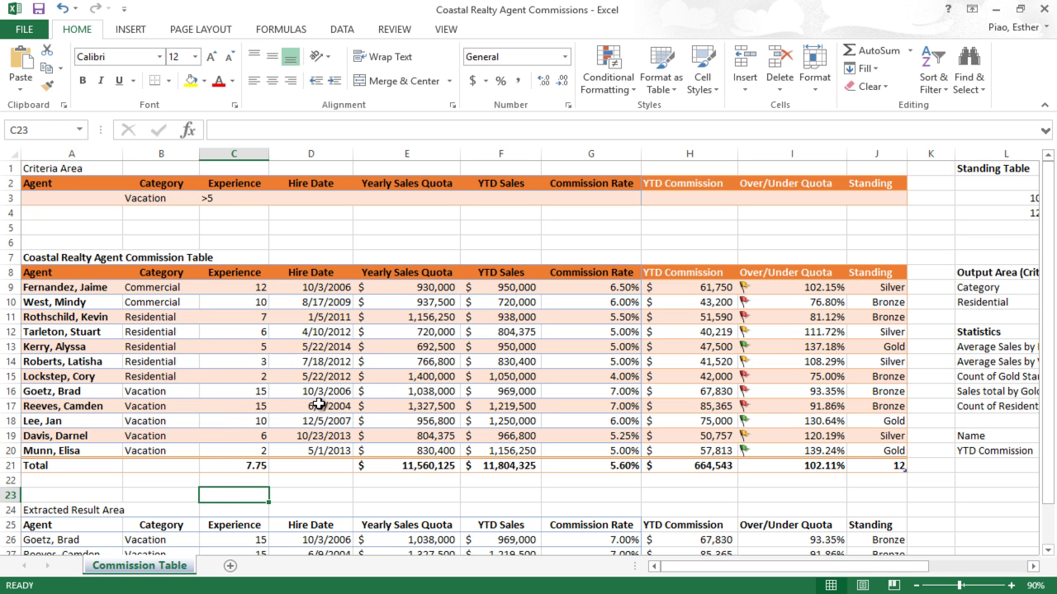
left_click(509, 405)
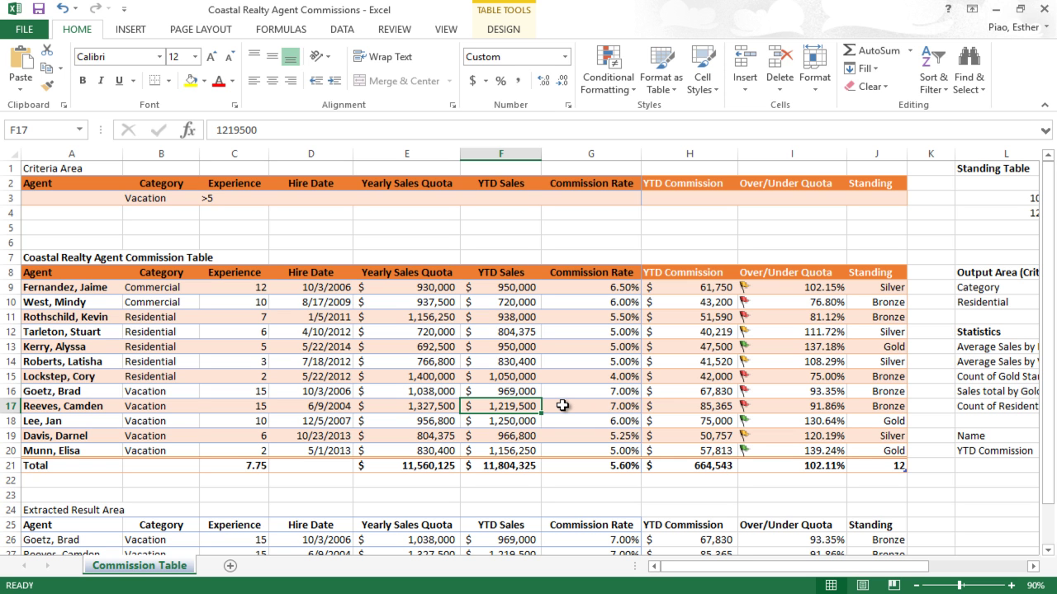
Step: Replace the agent's name in M19 with the name of the agent in row 17
key("Right")
key("Right")
key("Right")
key("Right")
key("Right")
key("Right")
key("Right")
key("Right")
key("Right")
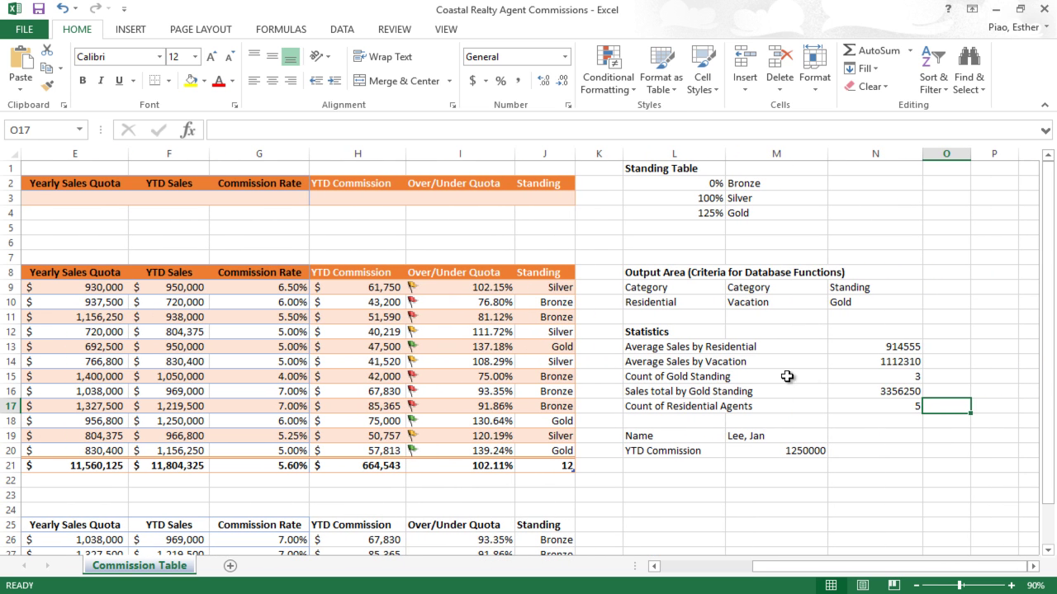
double_click(817, 435)
left_click_drag(772, 436, 687, 434)
type("Reeves, Camden")
key("Return")
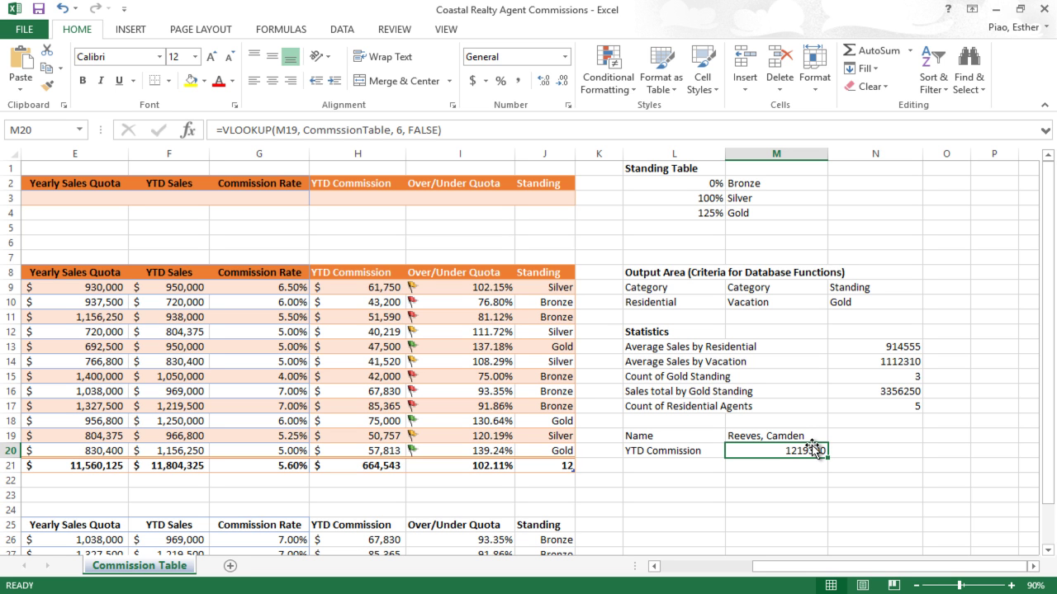
Step: Clear the VLOOKUP formula from M20 and enter the notes INDEX() in L22 and MATCH() in L23
key("Delete")
left_click(755, 499)
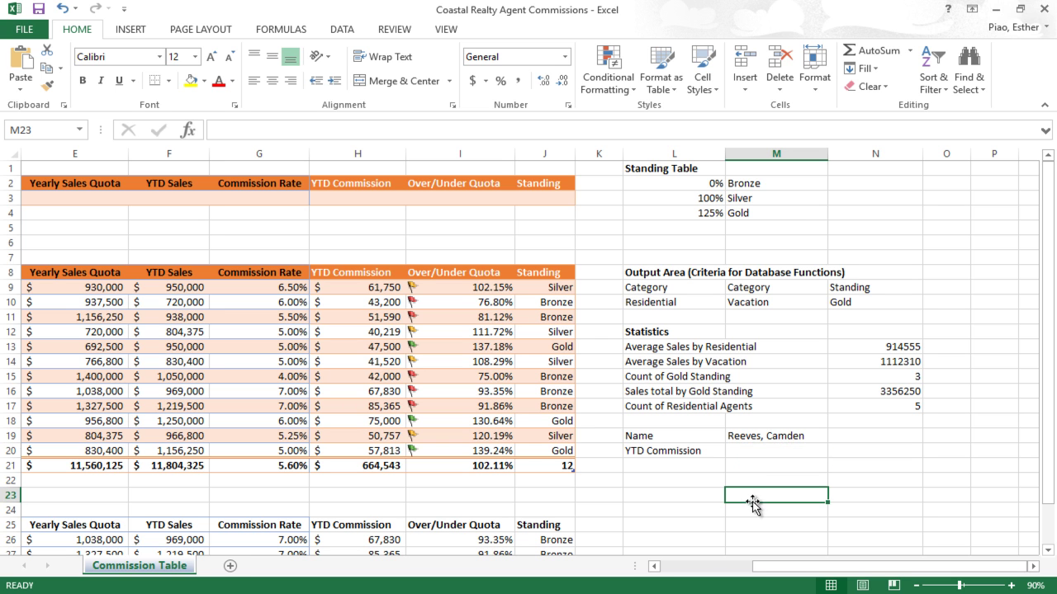
left_click(673, 481)
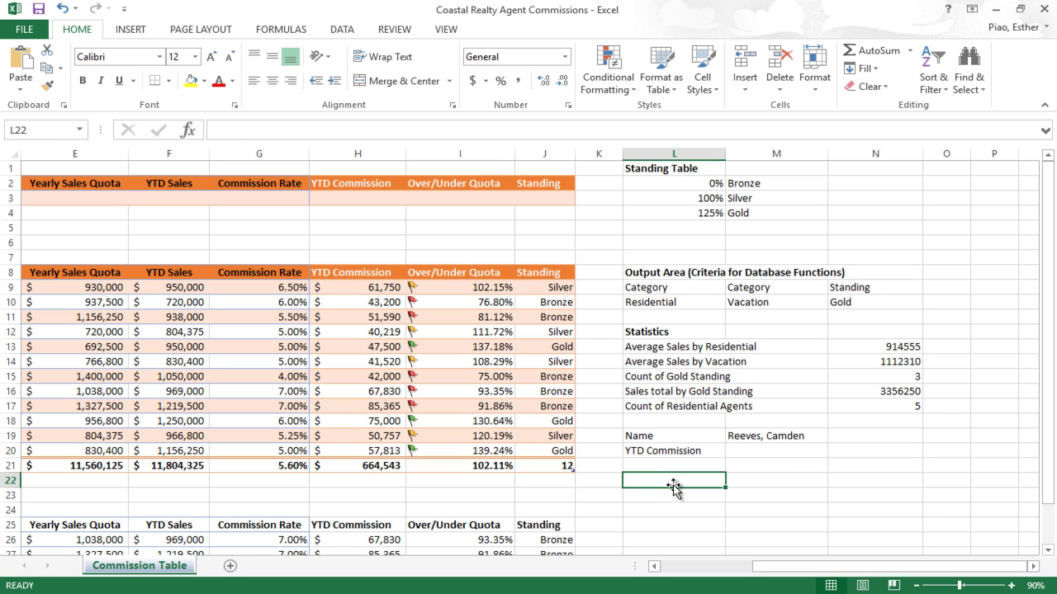
type("INDEX()")
key("Return")
type("MATCH()")
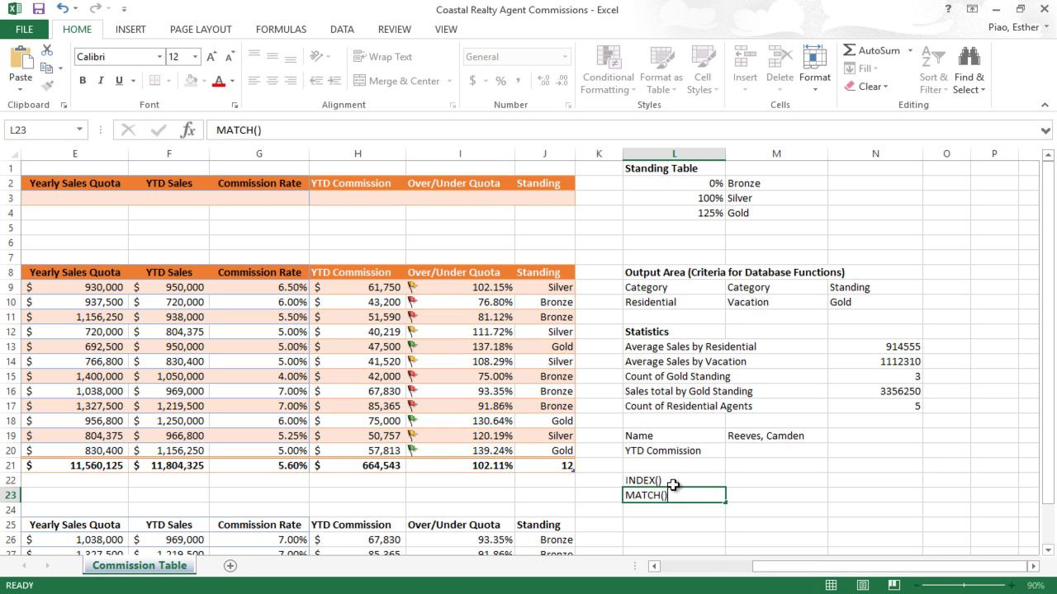
key("Return")
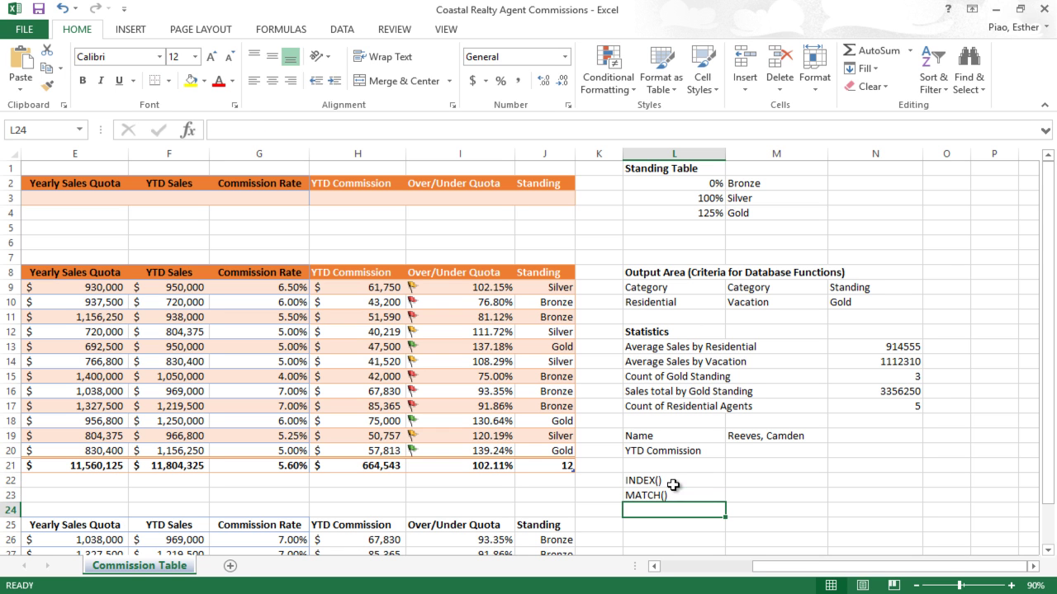
Step: Trace the agent named in M19 to the matching commission table row and its YTD Sales cell
left_click(784, 483)
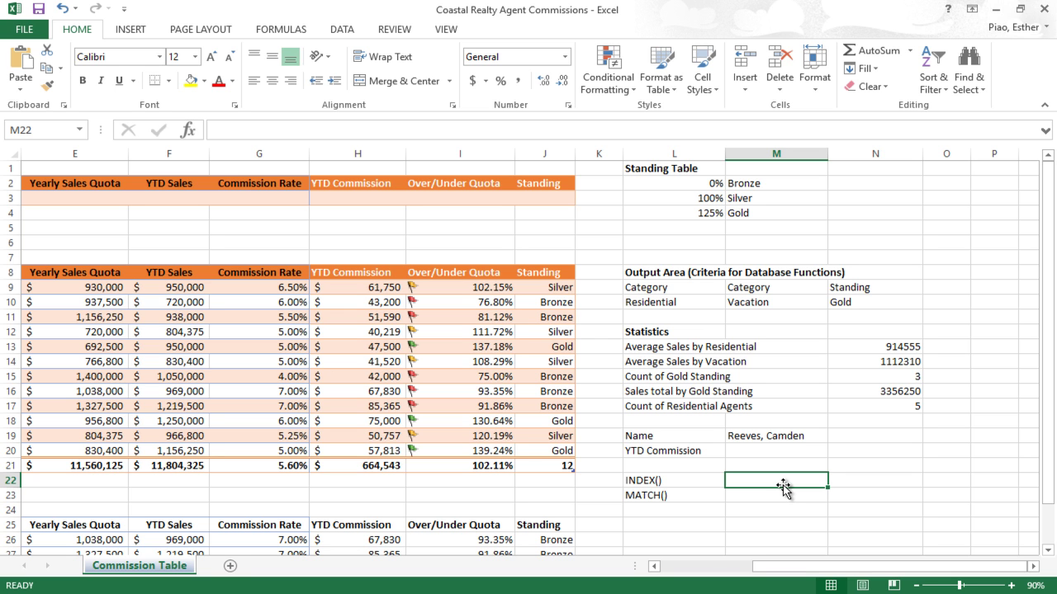
key("Up")
key("Up")
key("Up")
key("Down")
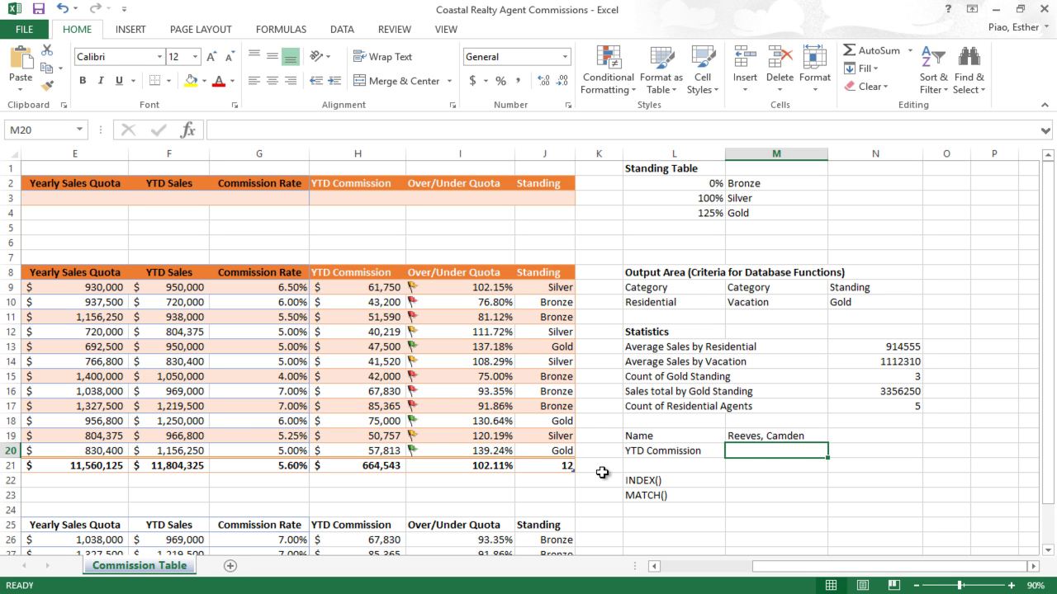
left_click(181, 408)
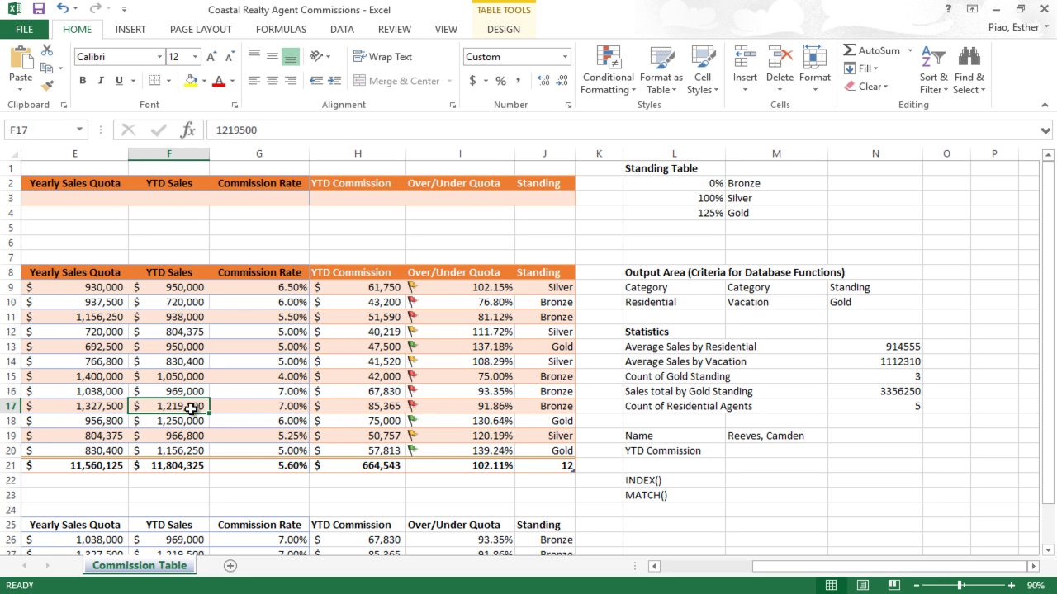
key("Home")
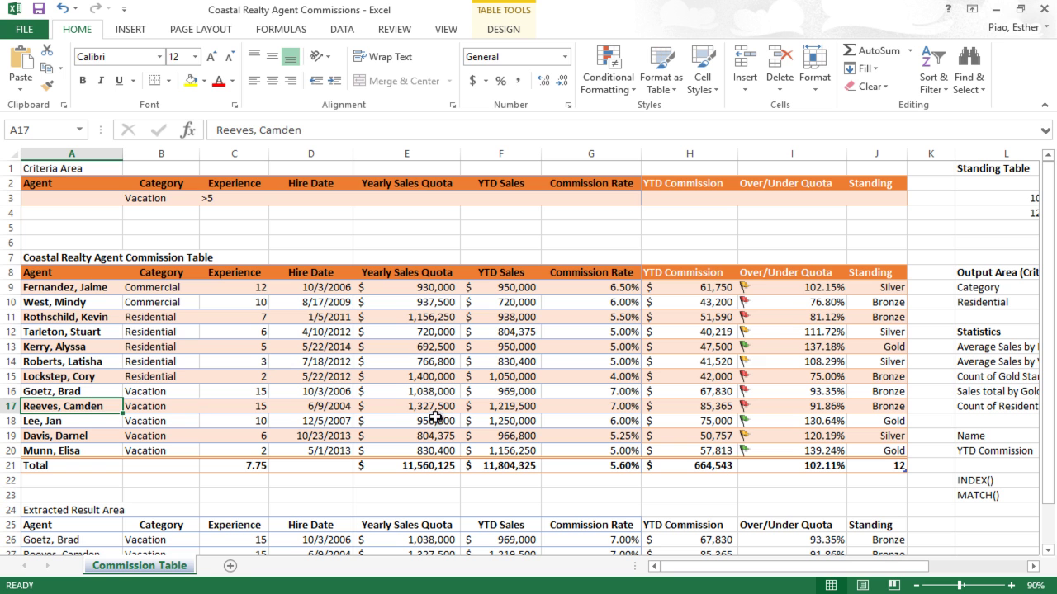
left_click(485, 407)
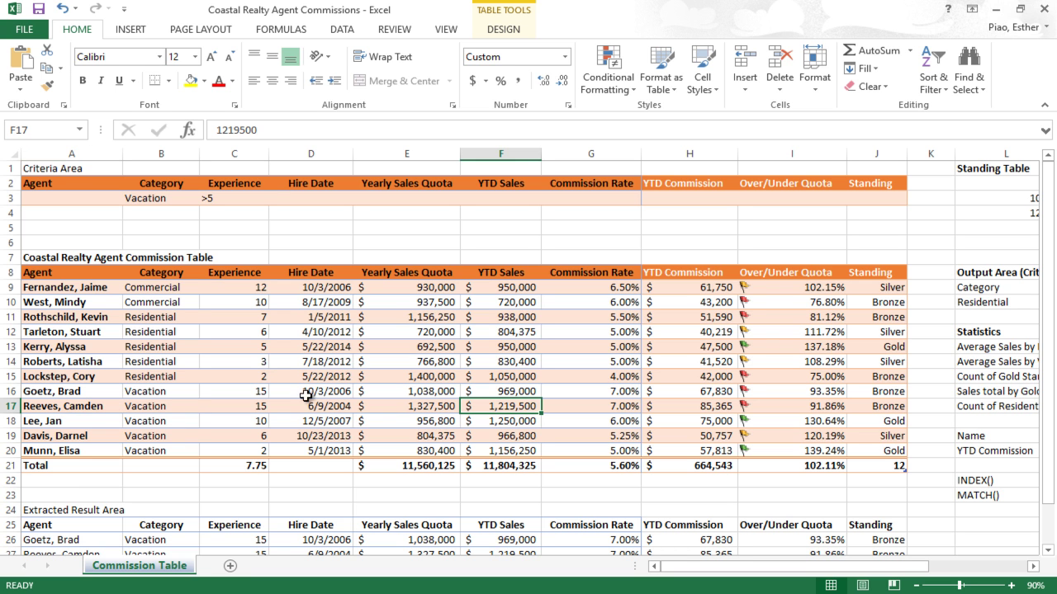
Step: Count the commission table's rows from the first agent in row 9 down to the agent in row 17
left_click(251, 285)
left_click(254, 302)
left_click(252, 317)
left_click(249, 332)
left_click(248, 347)
left_click(246, 362)
left_click(245, 376)
left_click(243, 390)
left_click(245, 403)
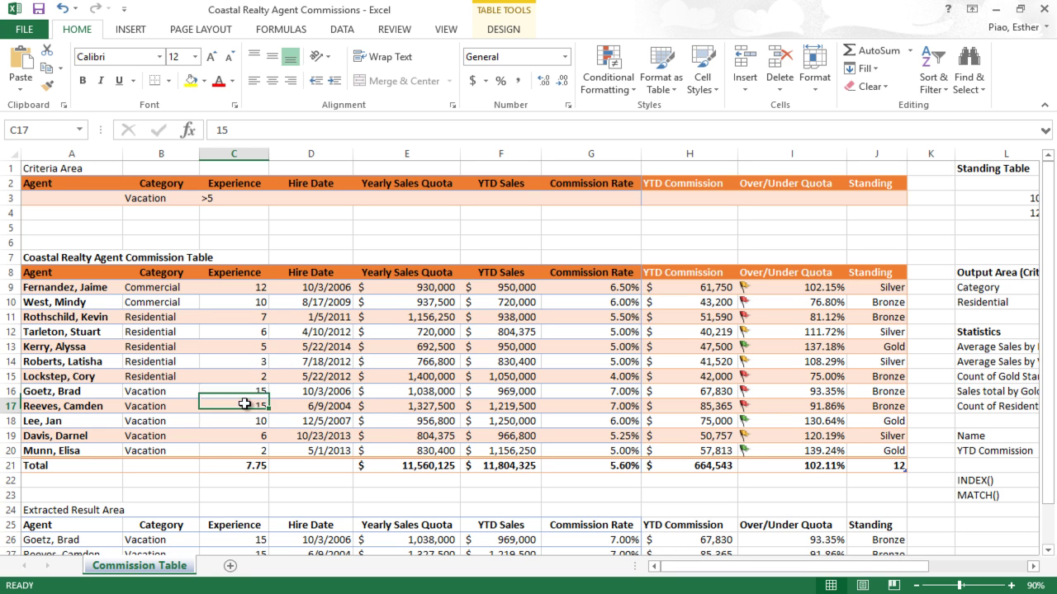
left_click_drag(246, 405, 204, 391)
Step: Count the columns across row 17 from Agent to YTD Sales
left_click(505, 409)
left_click(95, 406)
left_click(170, 405)
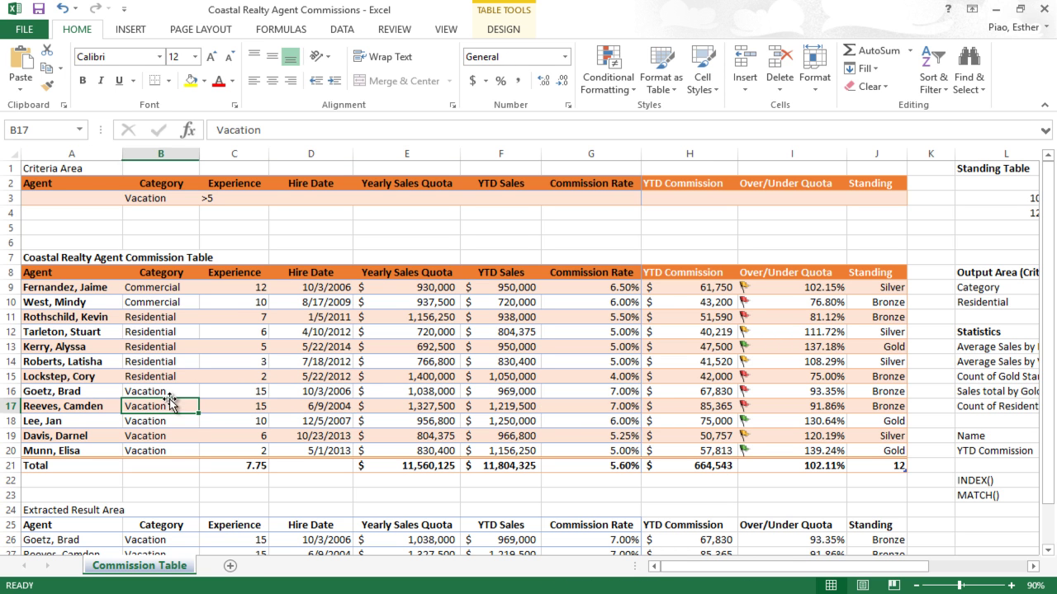
left_click(228, 405)
left_click(291, 403)
left_click(404, 405)
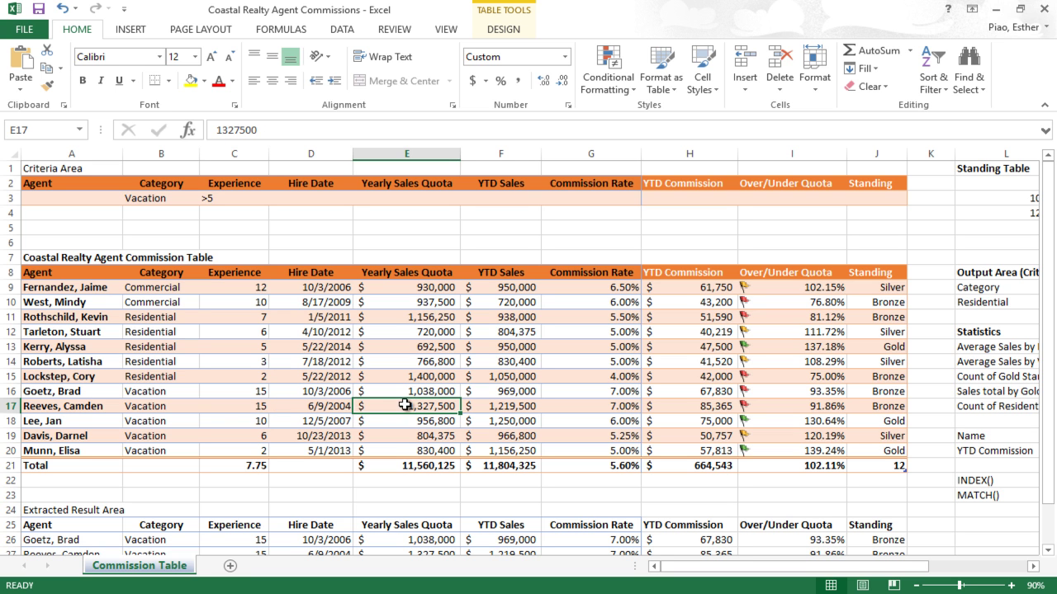
left_click(503, 405)
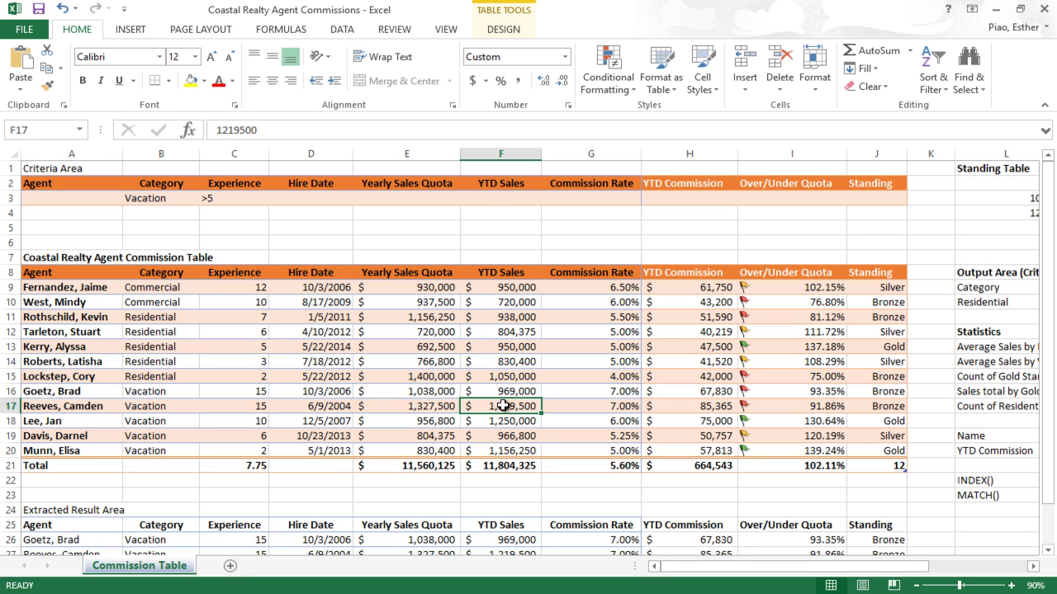
key("Right")
key("Right")
key("Right")
key("Right")
key("Right")
key("Right")
key("Right")
key("Right")
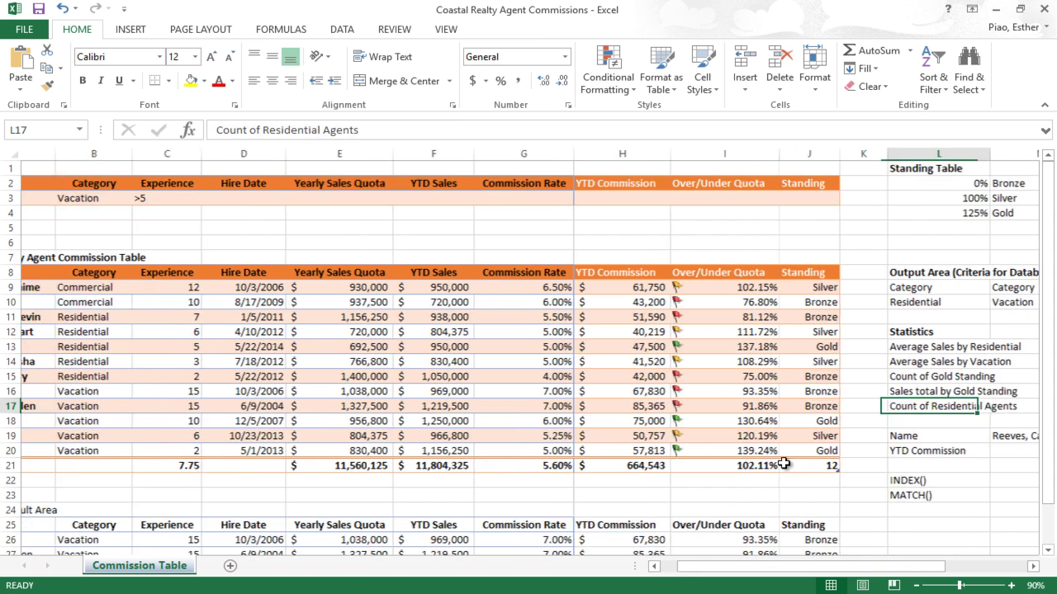
Step: Enter =INDEX(CommssionTable, 9, 6) in M20 and review its row number argument
left_click(878, 455)
type("=")
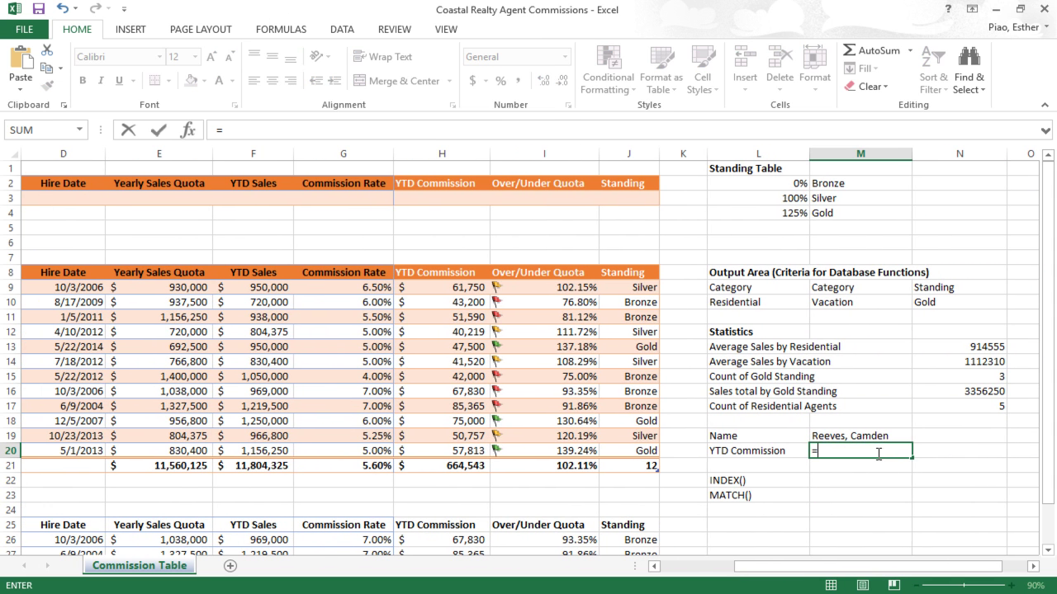
type("index(")
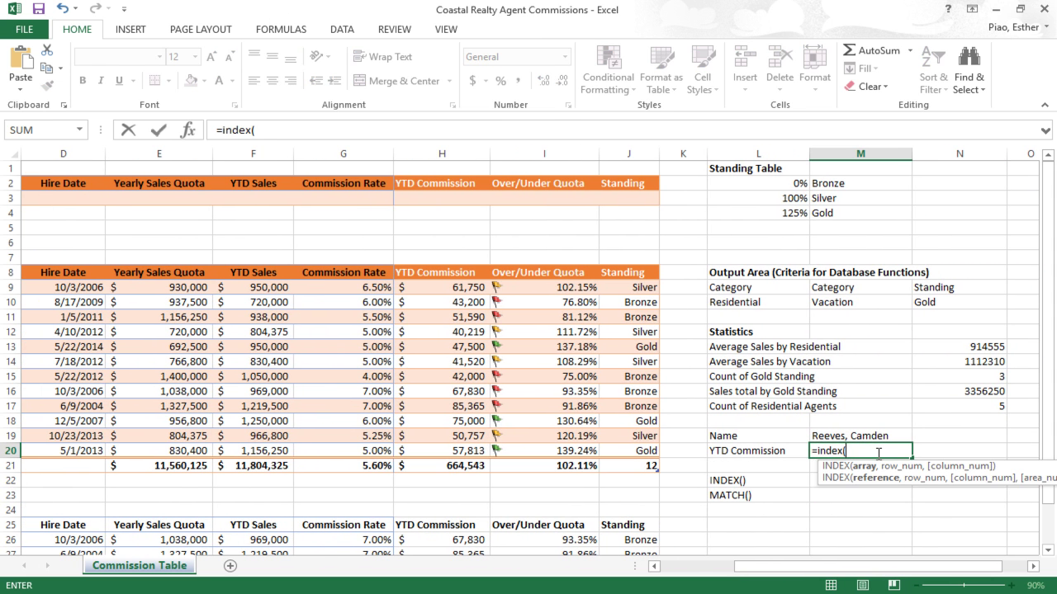
left_click_drag(647, 453, 9, 289)
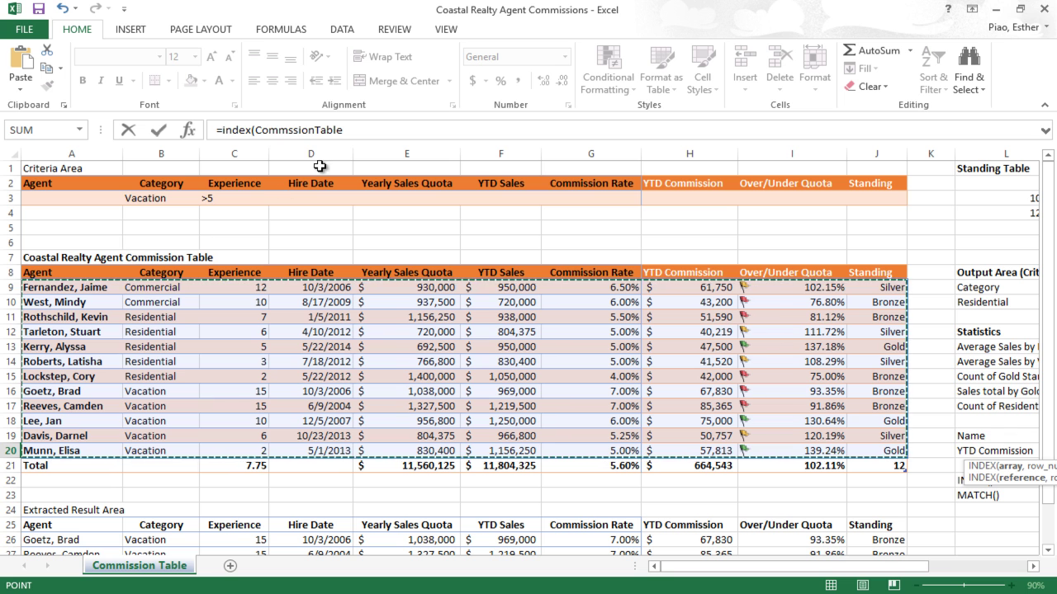
left_click(374, 127)
type(",")
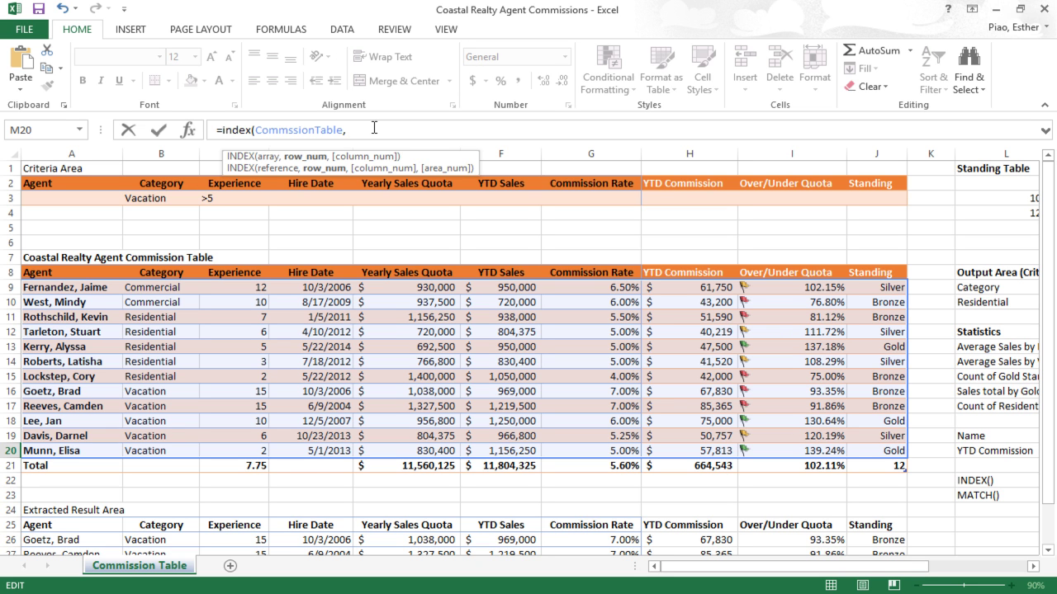
type("9,")
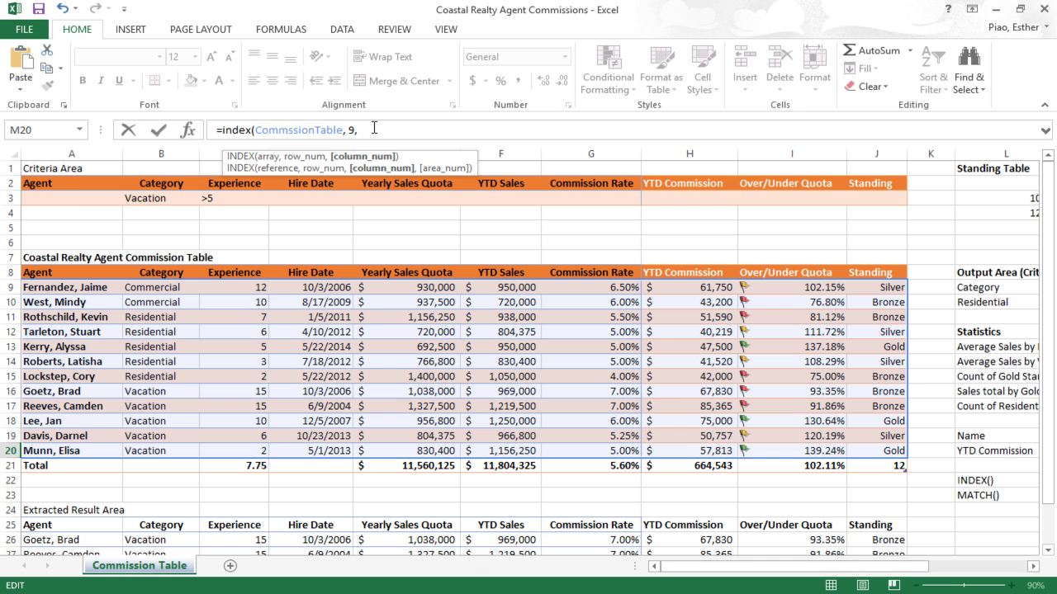
type(" 6")
key("Return")
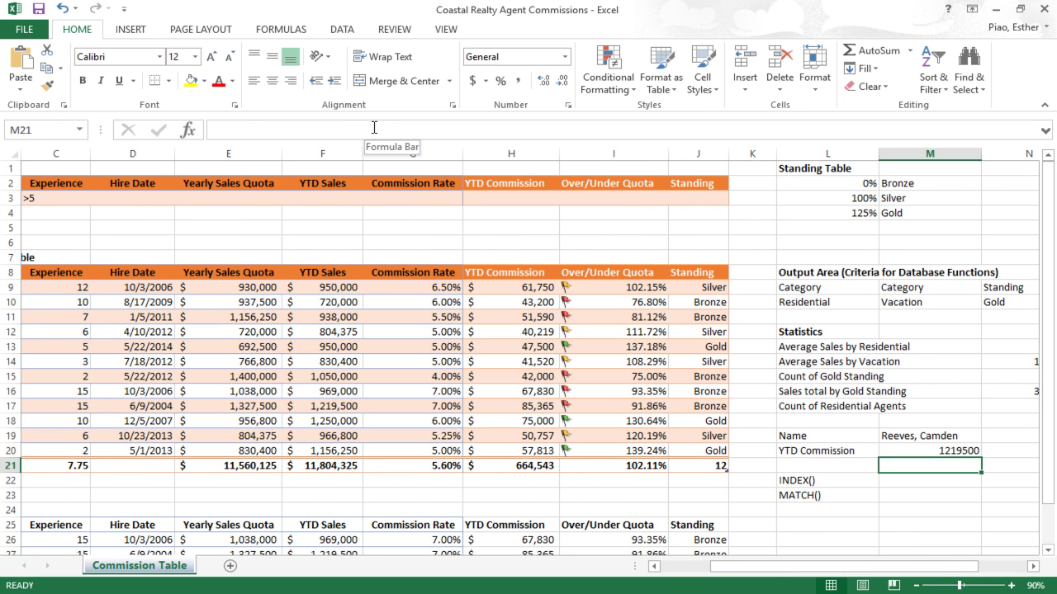
key("Up")
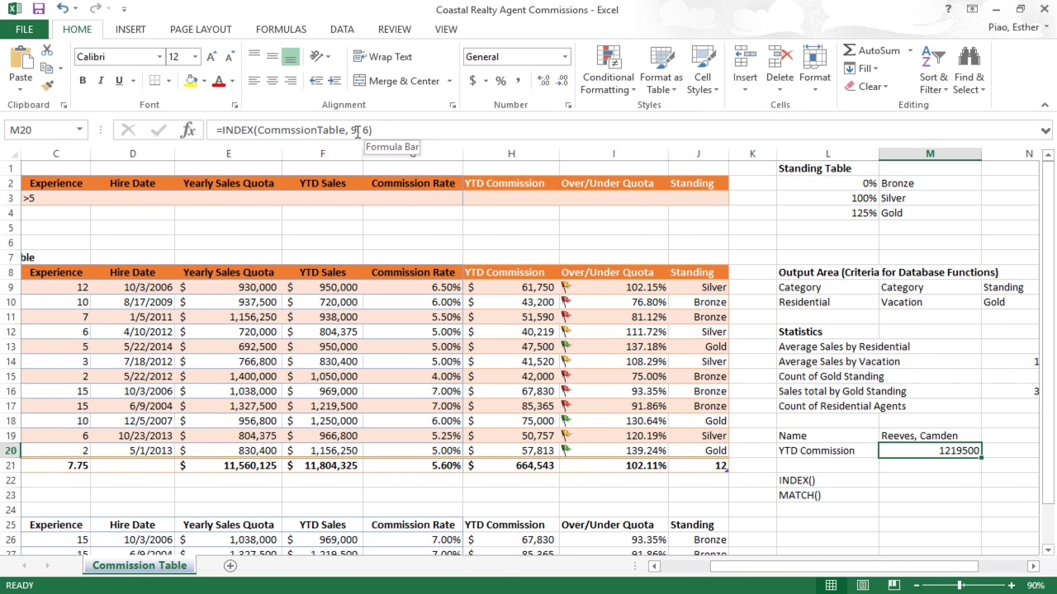
left_click(357, 133)
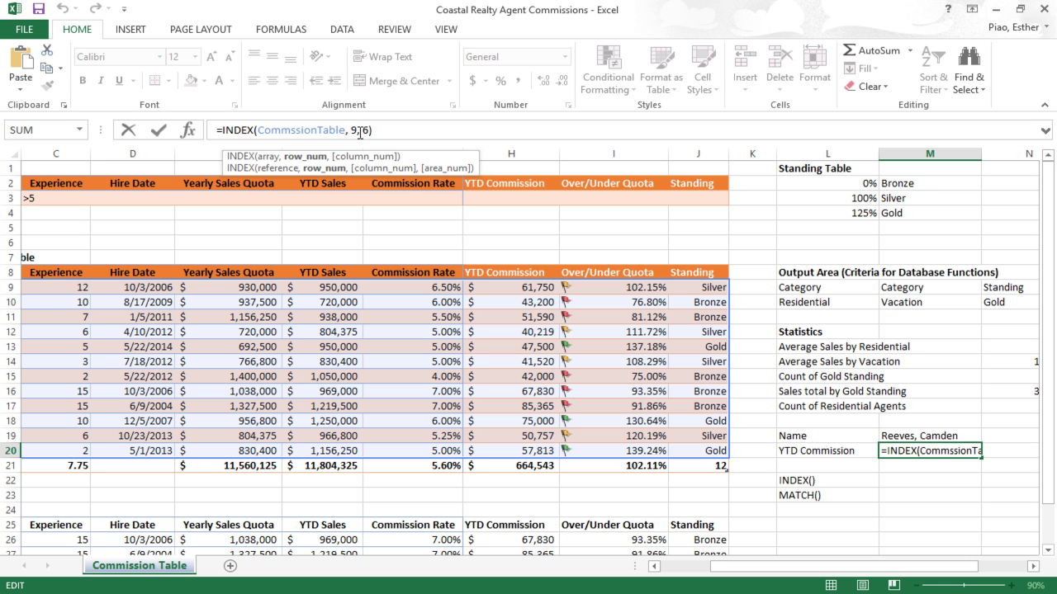
key("Escape")
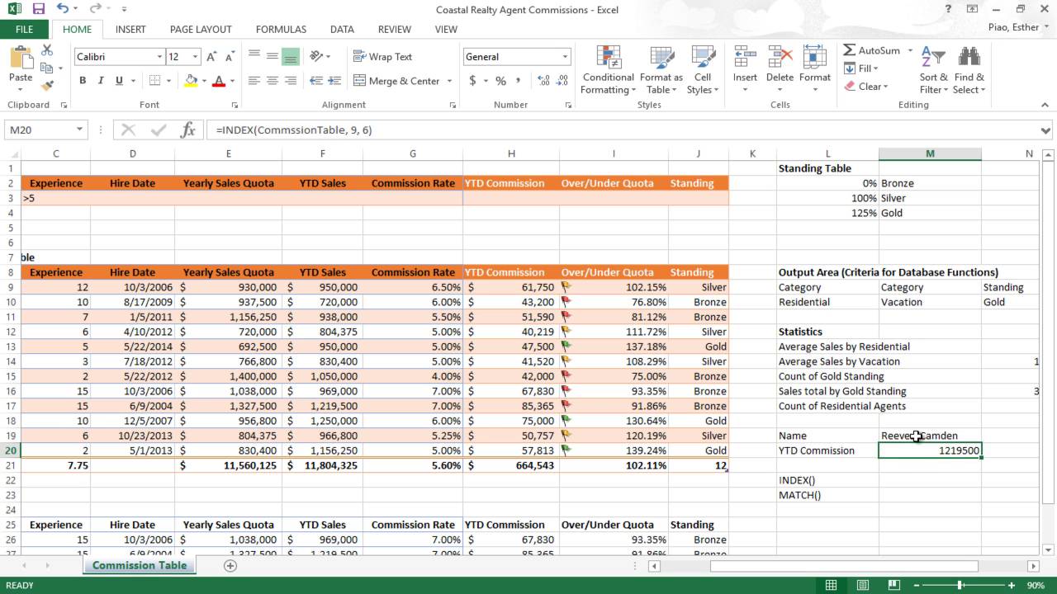
Step: Replace the agent name in M19 with the agent listed in row 18 and check the YTD Commission formula in M20
left_click(912, 437)
type("Le")
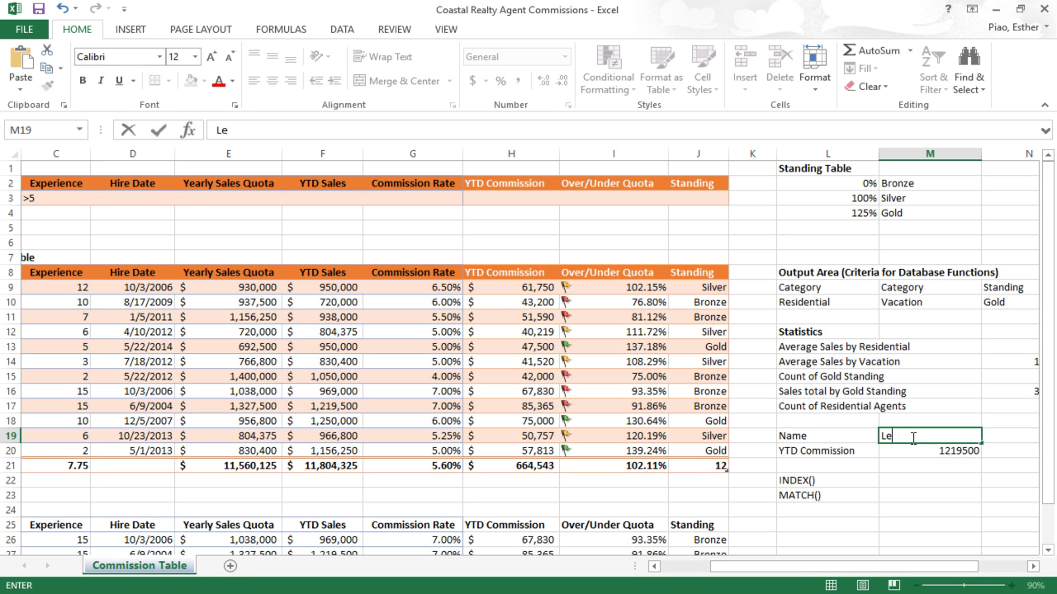
type("e, Jan")
left_click(908, 450)
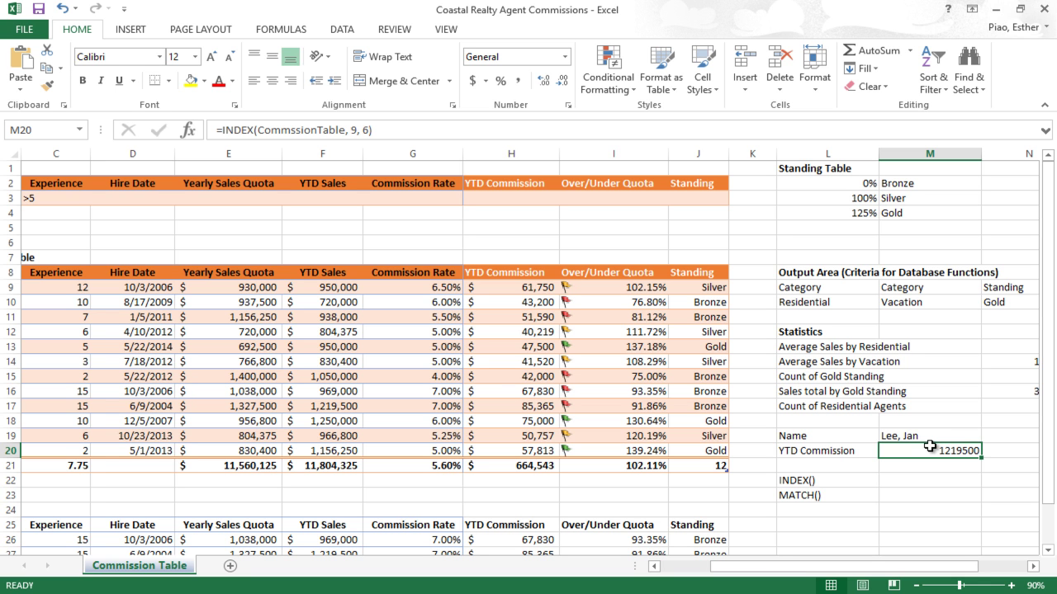
left_click(932, 436)
left_click(940, 452)
double_click(938, 449)
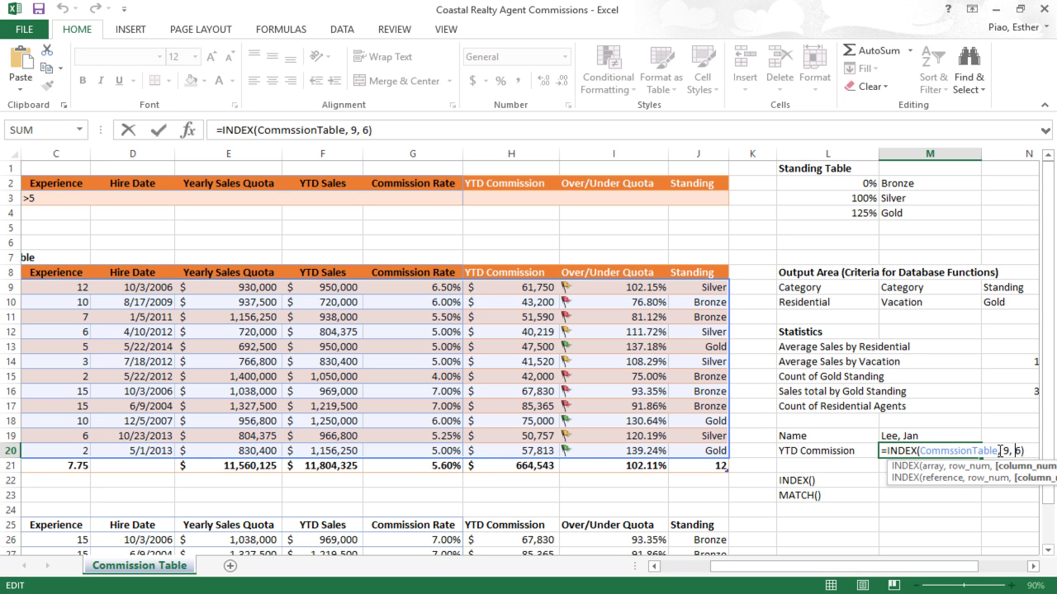
left_click_drag(995, 451, 941, 452)
left_click(974, 451)
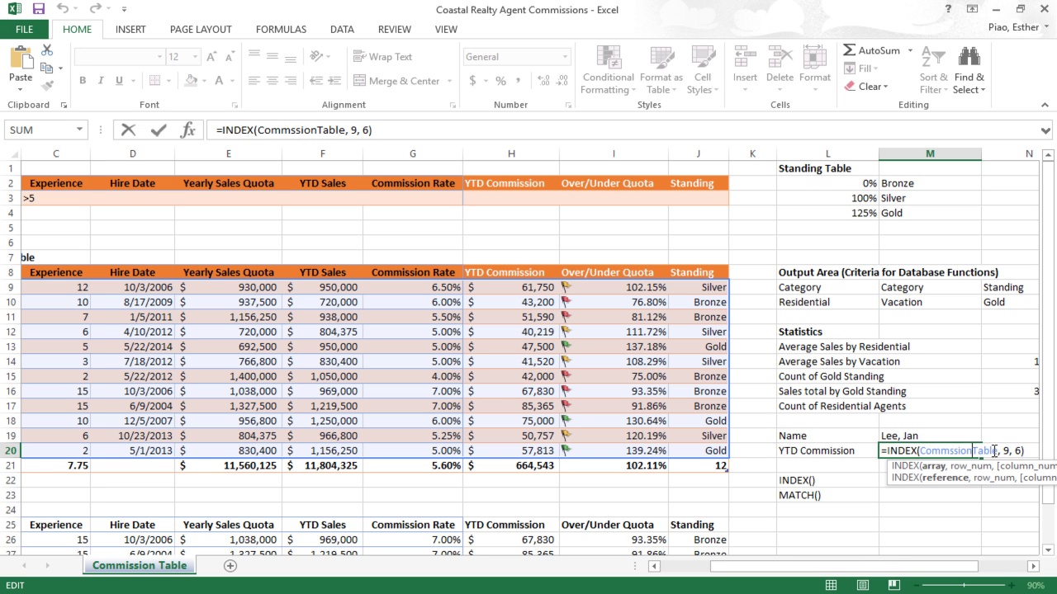
left_click(1010, 451)
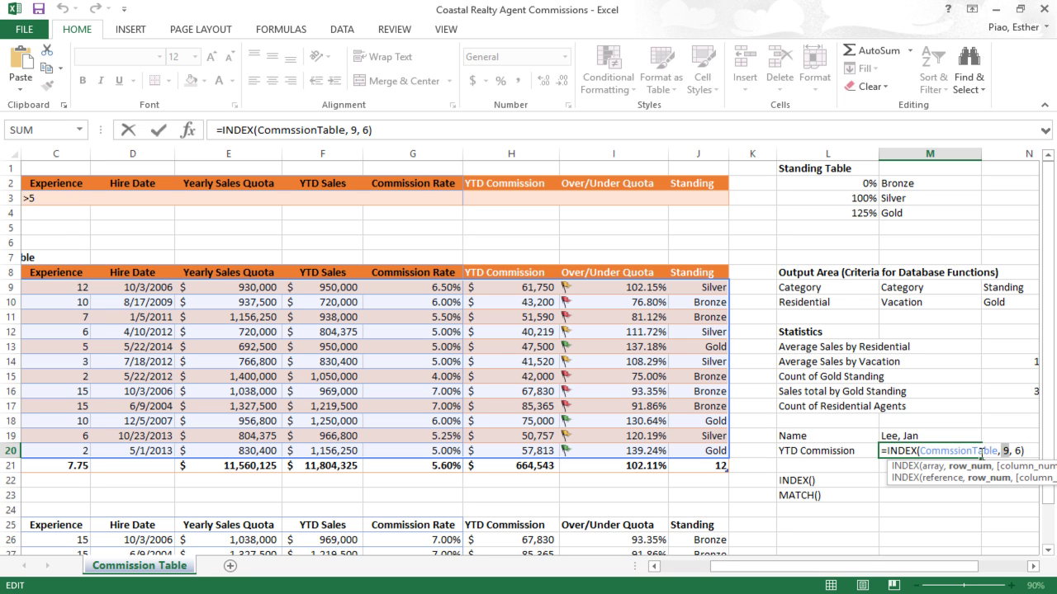
key("BackSpace")
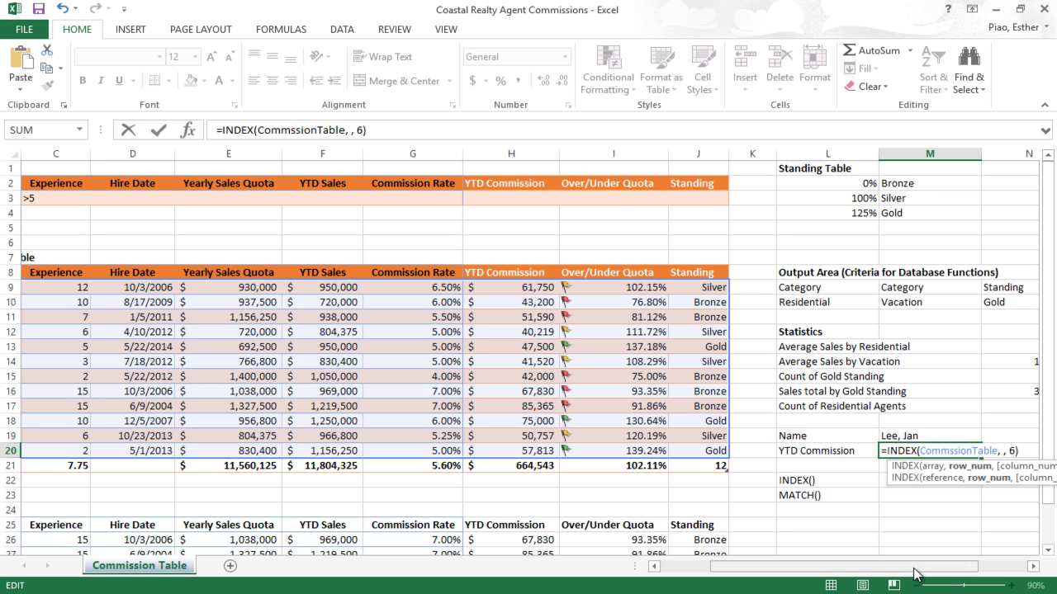
type("match")
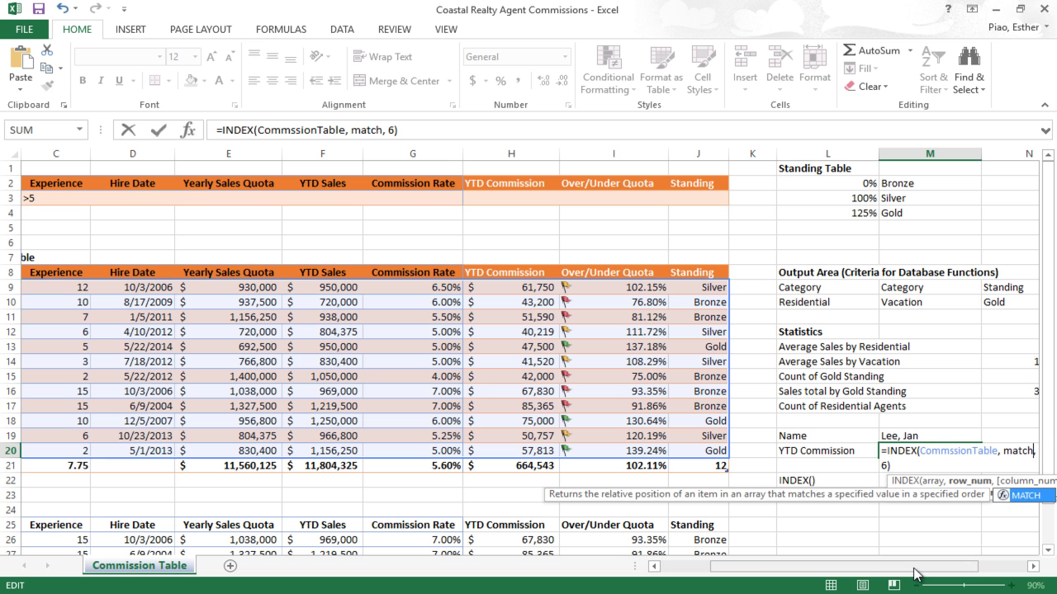
type("()")
left_click_drag(881, 572, 923, 571)
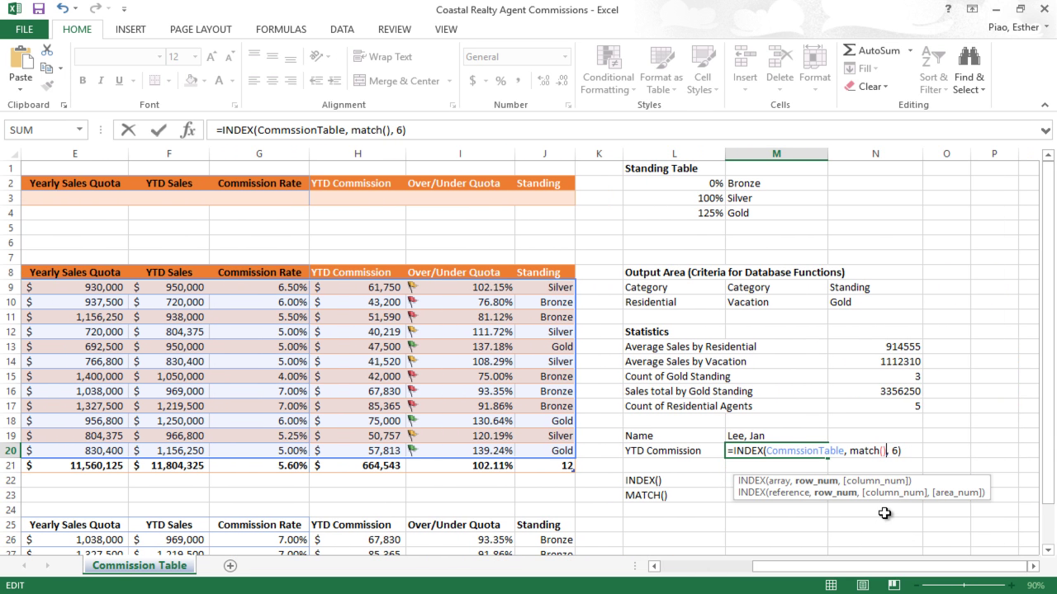
key("Delete")
key("BackSpace")
key("BackSpace")
key("BackSpace")
key("BackSpace")
key("BackSpace")
key("BackSpace")
type("9")
key("Return")
left_click(789, 499)
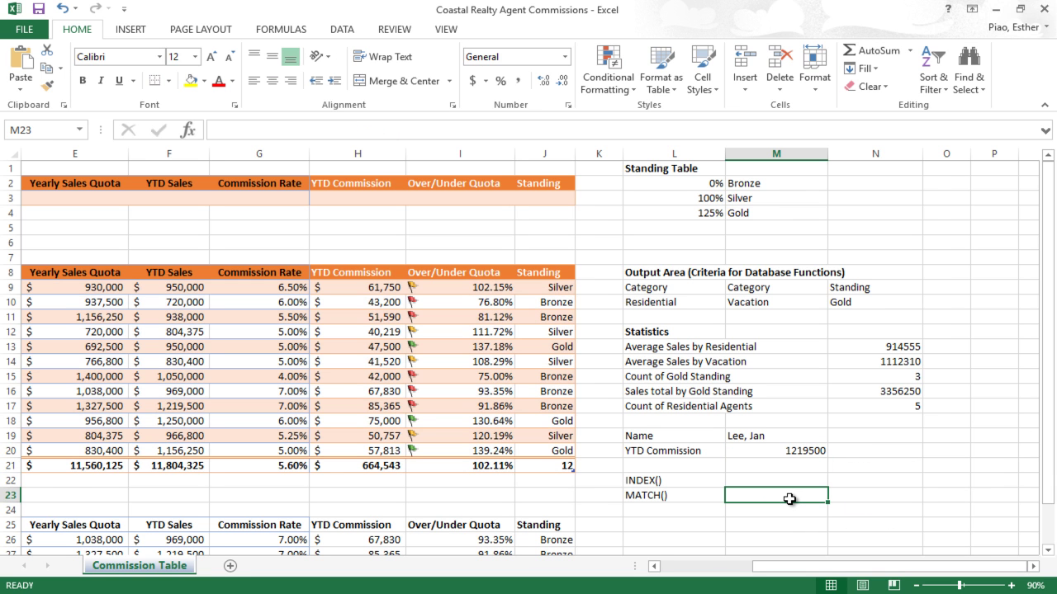
type("=")
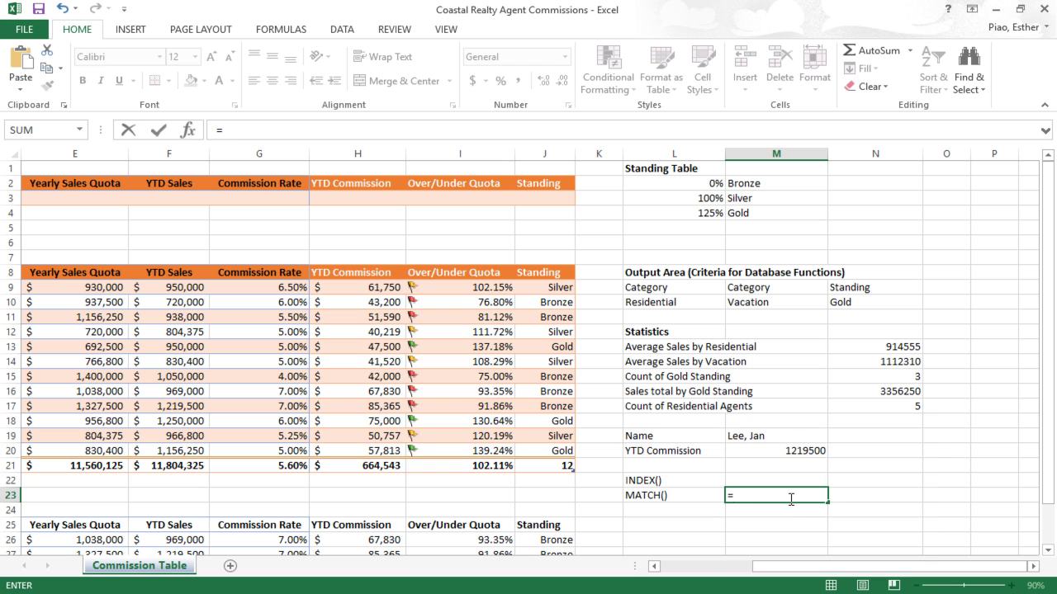
type("match(")
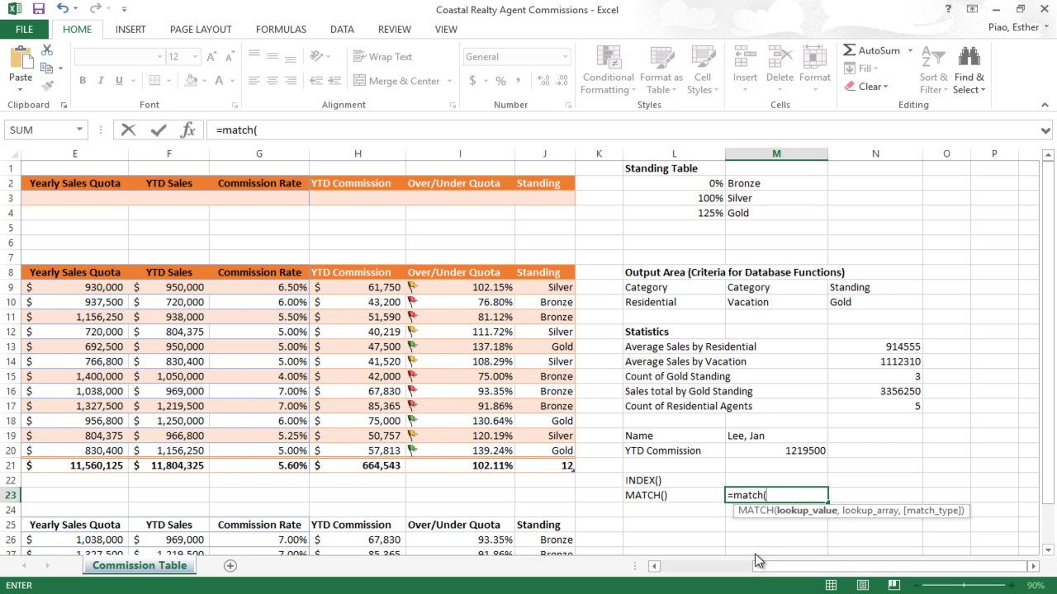
left_click_drag(756, 568, 646, 570)
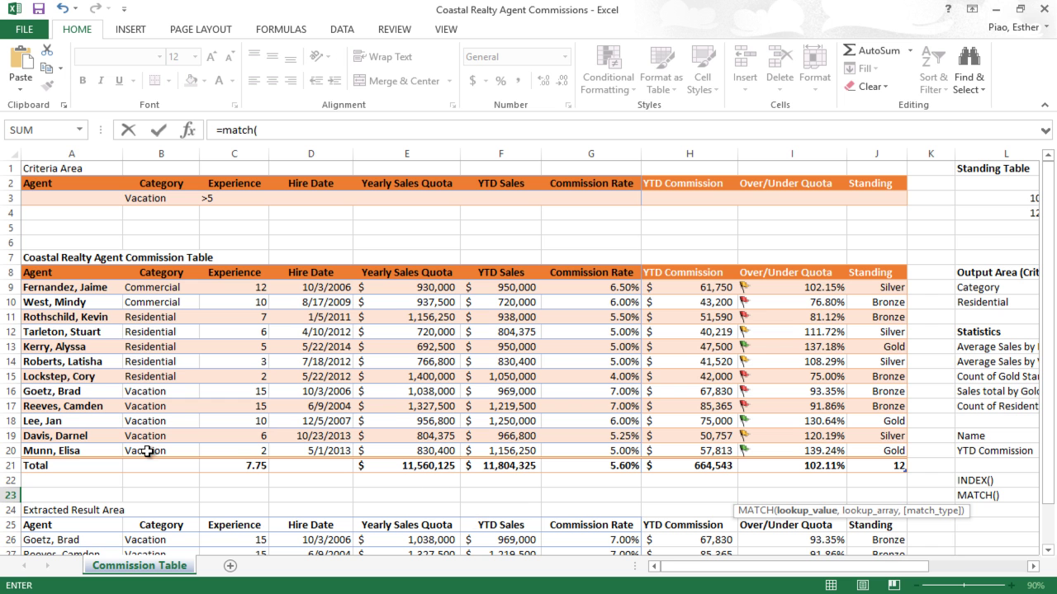
left_click_drag(109, 287, 110, 451)
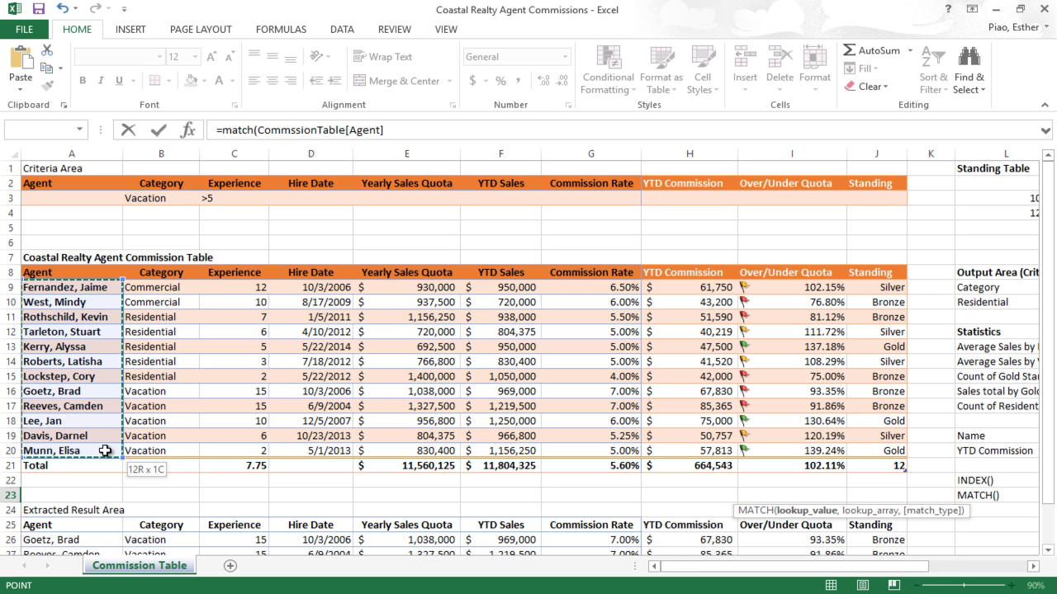
left_click_drag(761, 573, 882, 566)
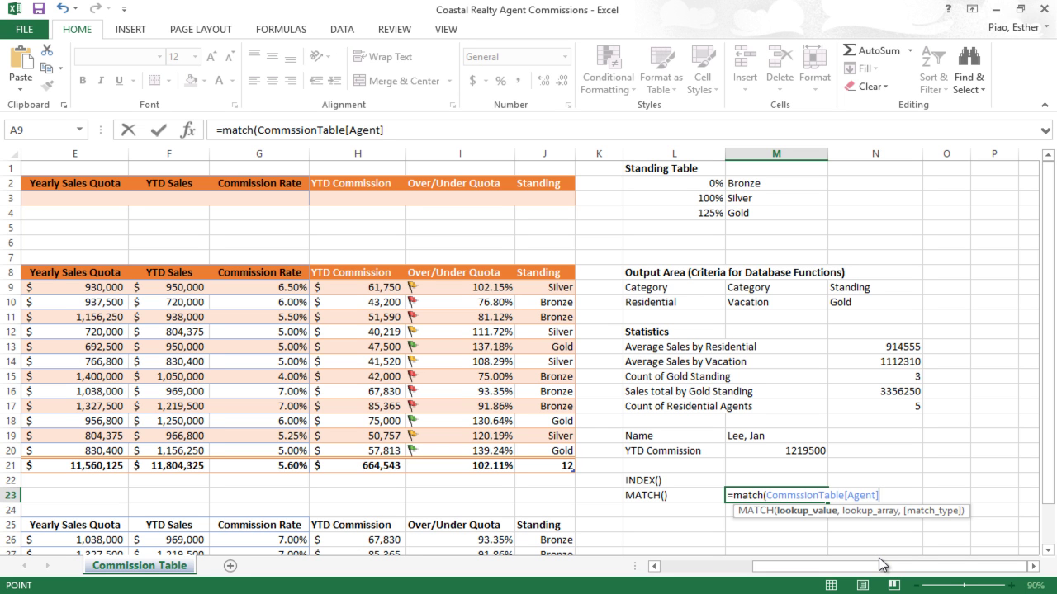
type(",")
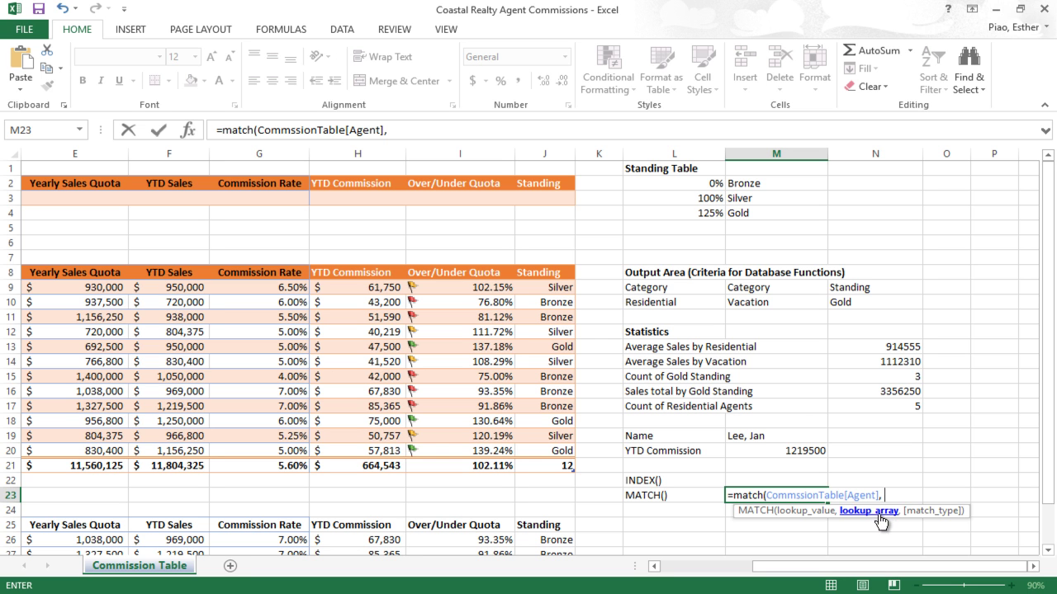
left_click_drag(878, 570, 711, 565)
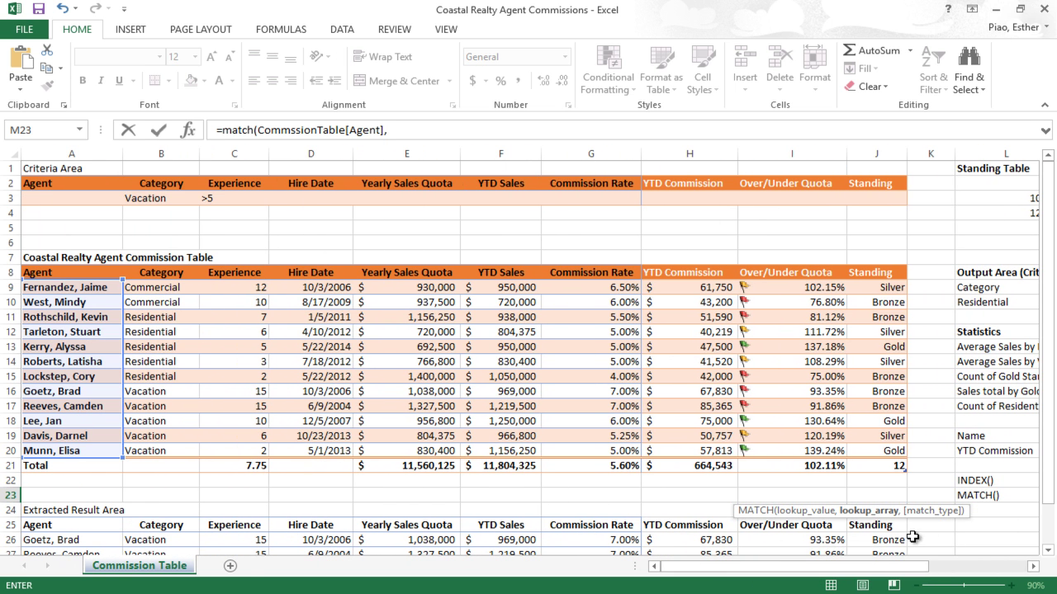
key("Escape")
Step: Start a MATCH formula in M23 with M19 as the lookup value and CommssionTable[Agent] as the lookup array
type("=match(")
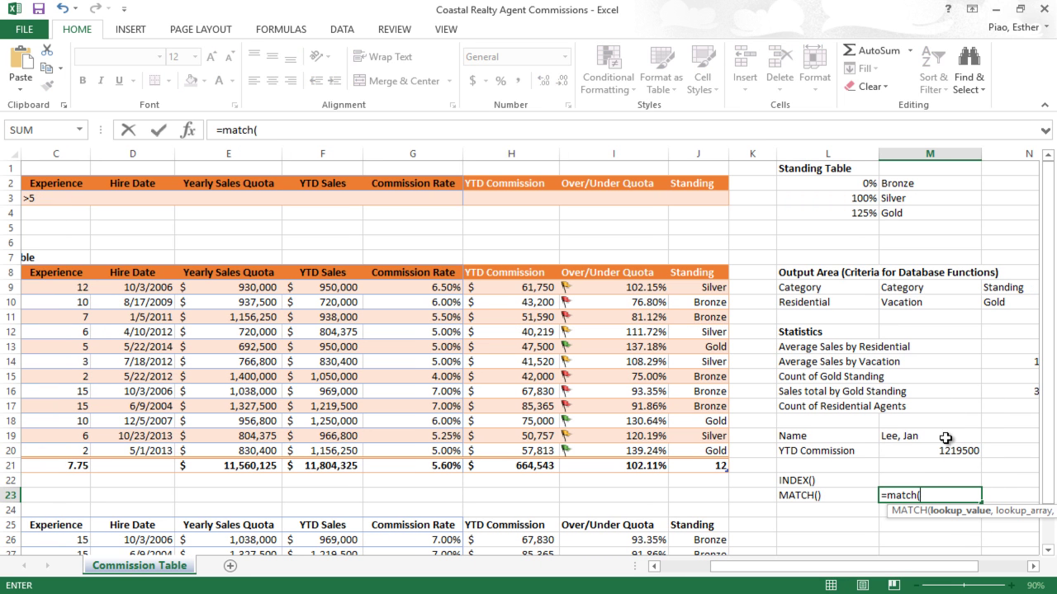
left_click(944, 439)
type(",")
left_click_drag(797, 567, 731, 575)
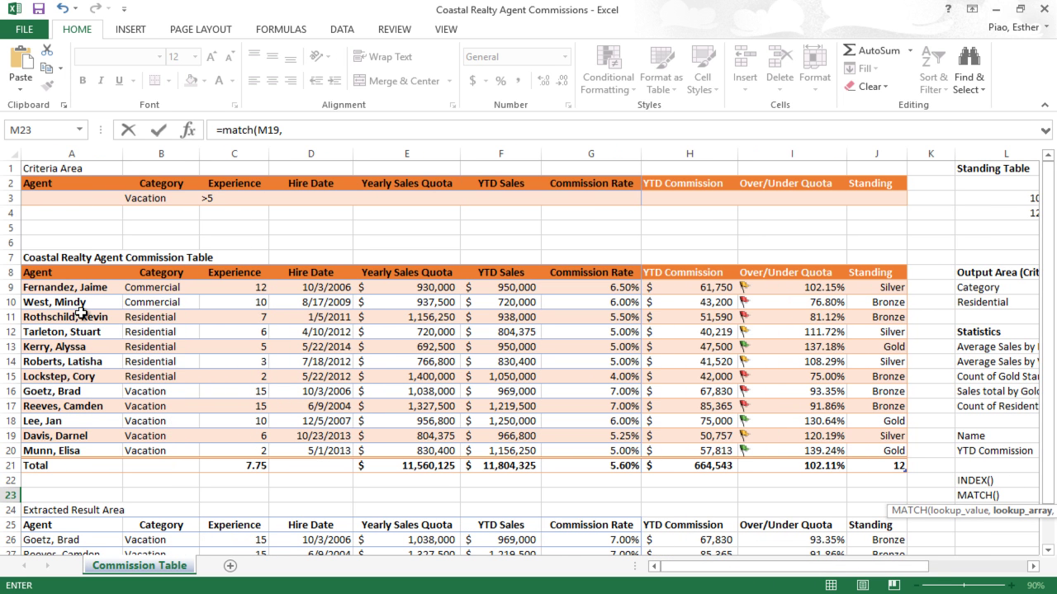
left_click_drag(87, 287, 89, 450)
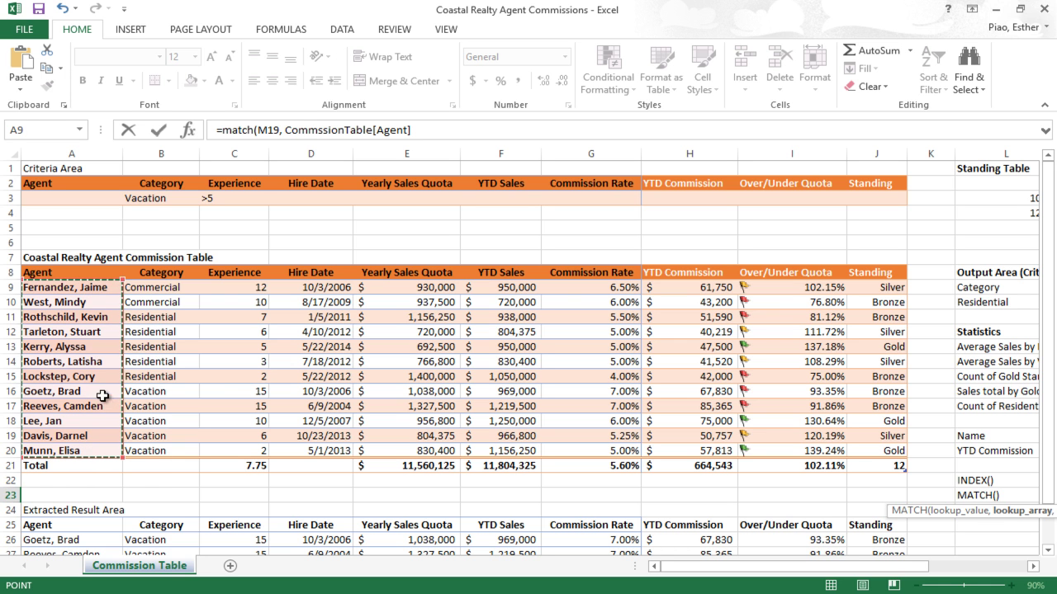
left_click_drag(116, 289, 108, 446)
Step: Complete the MATCH formula in M23 with 0 (exact match) as the match type and close its parenthesis
type(",")
left_click(434, 128)
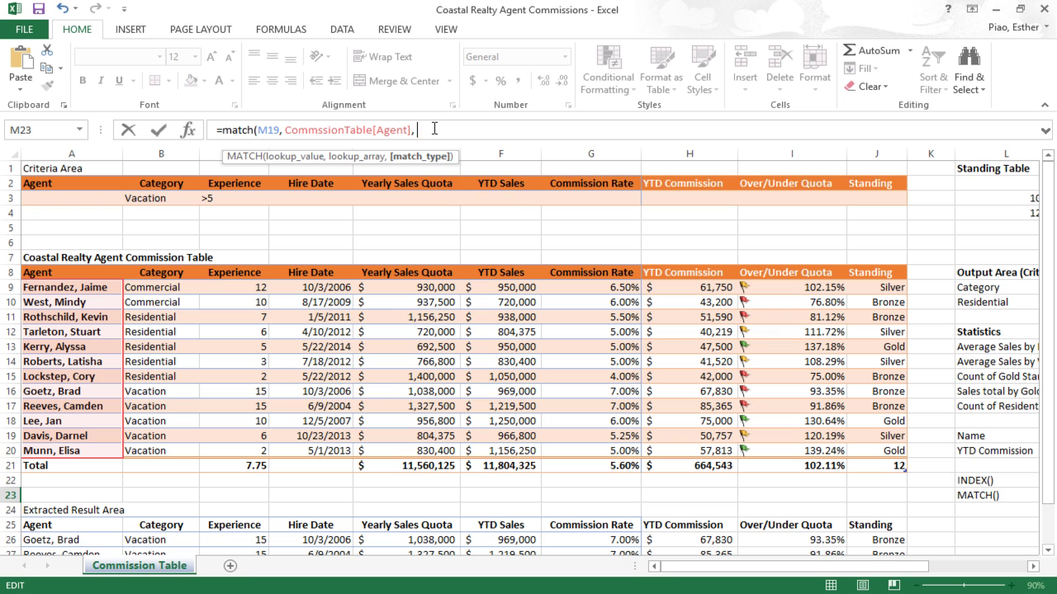
key("BackSpace")
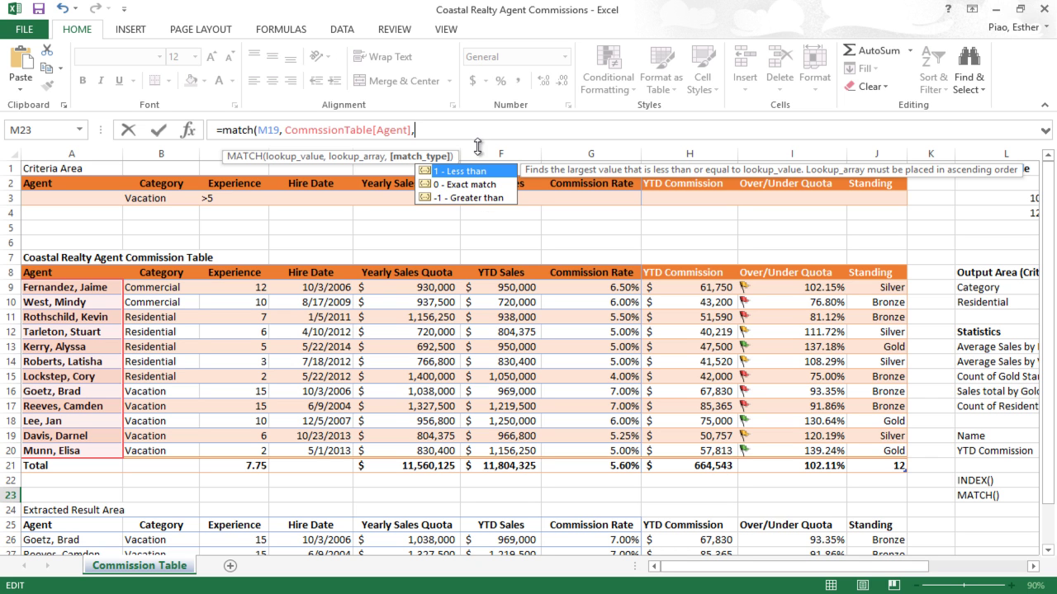
type("0")
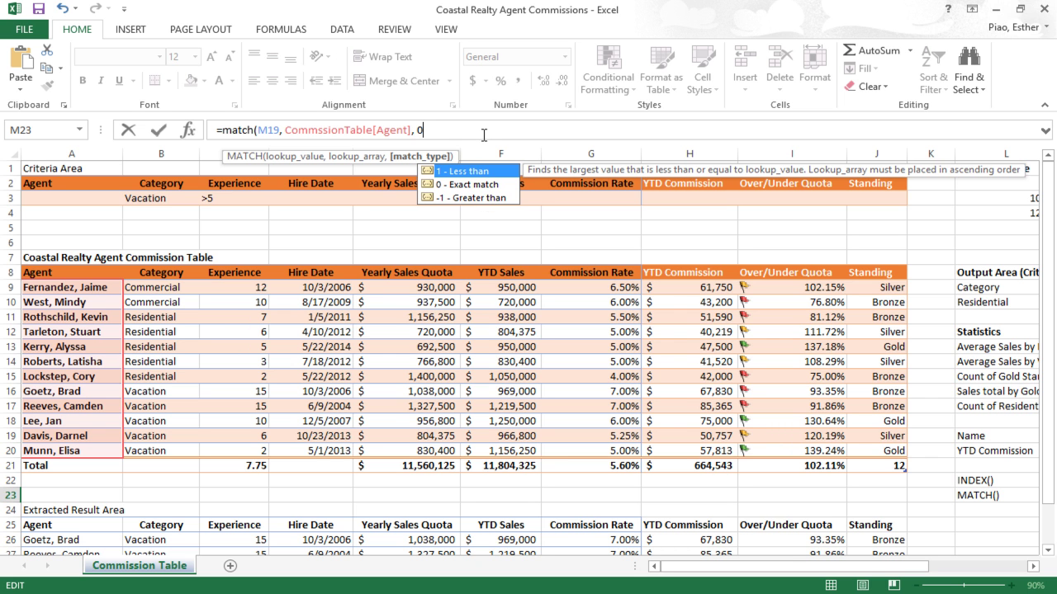
type(")")
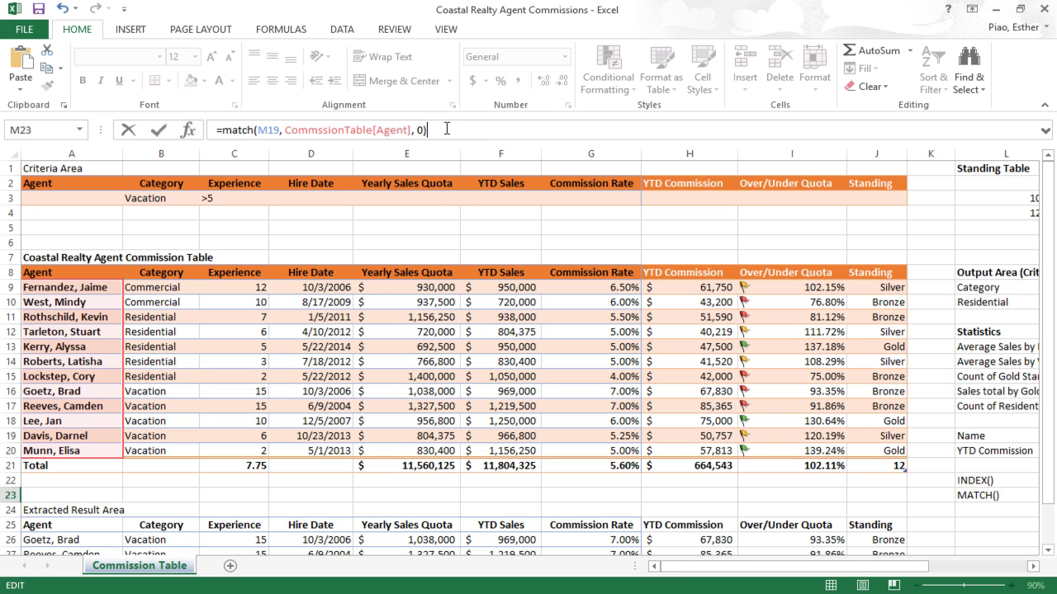
Step: Review the lookup value, lookup array and match type arguments, and commit the MATCH formula in M23
left_click_drag(416, 133, 334, 136)
left_click_drag(287, 135, 260, 133)
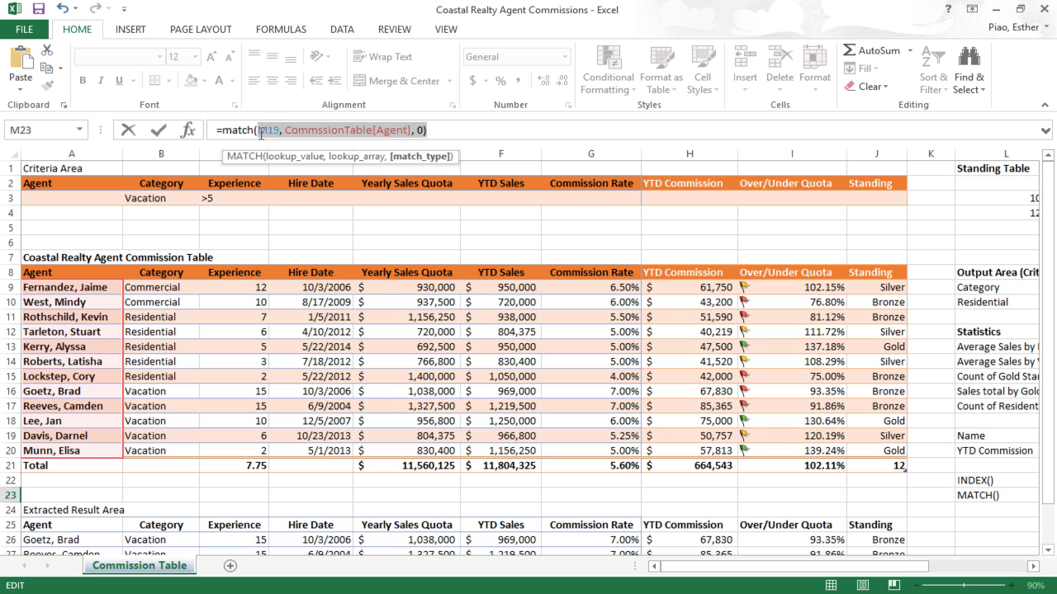
left_click(258, 134)
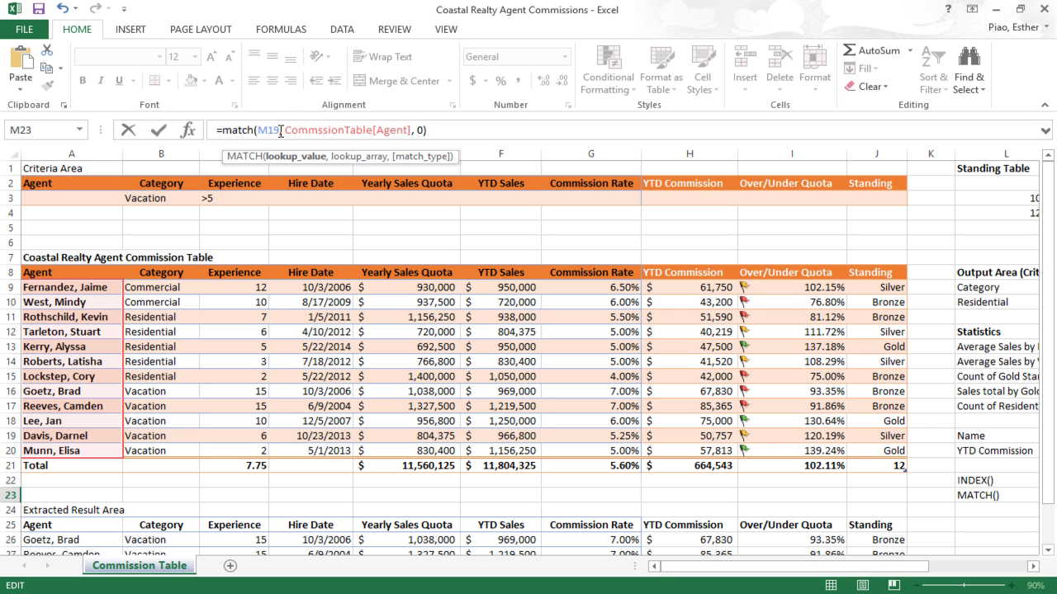
left_click(291, 130)
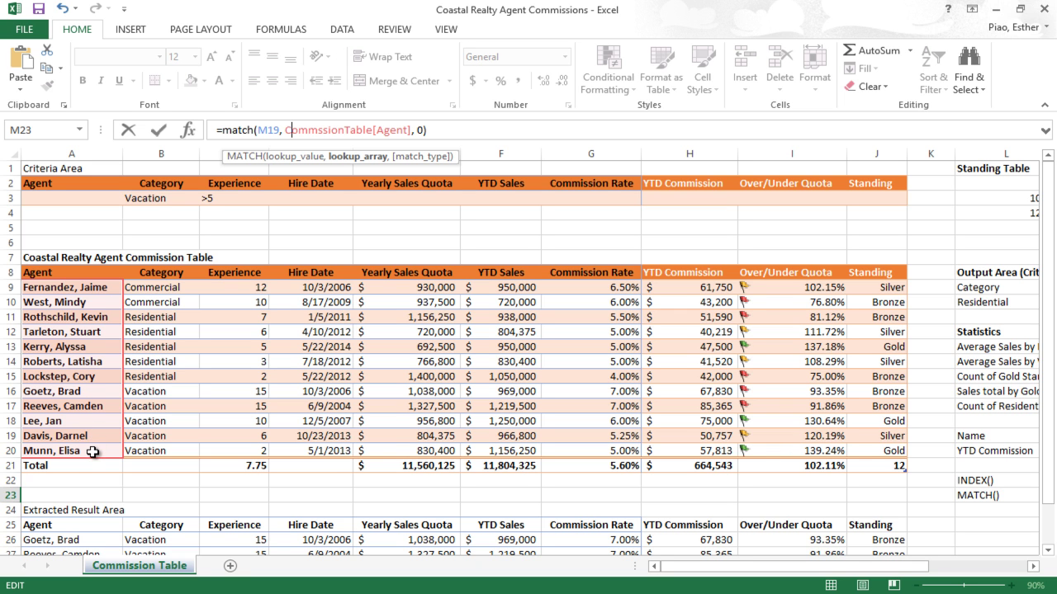
left_click(256, 123)
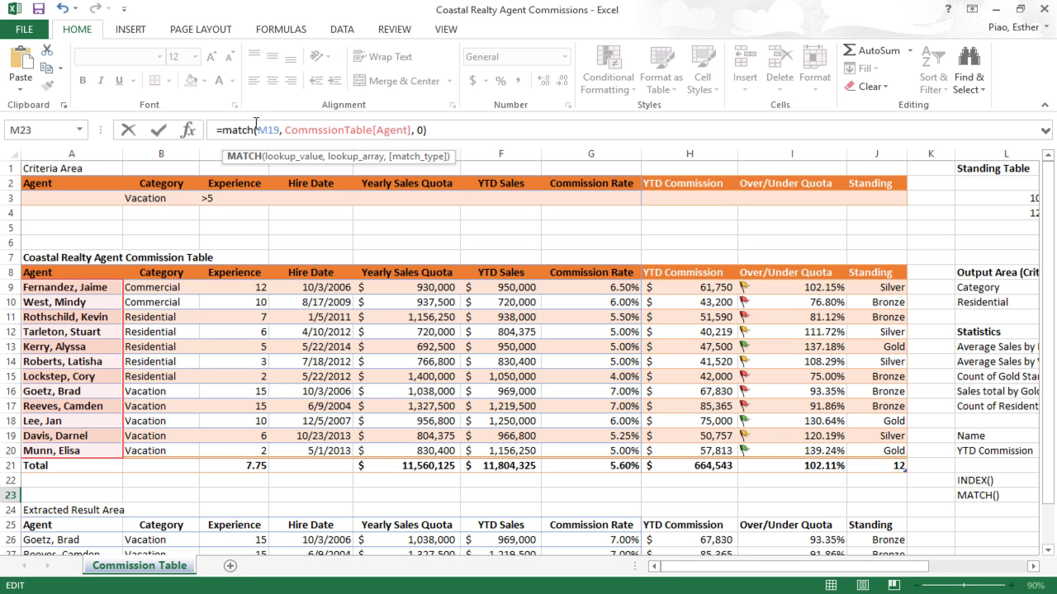
double_click(263, 130)
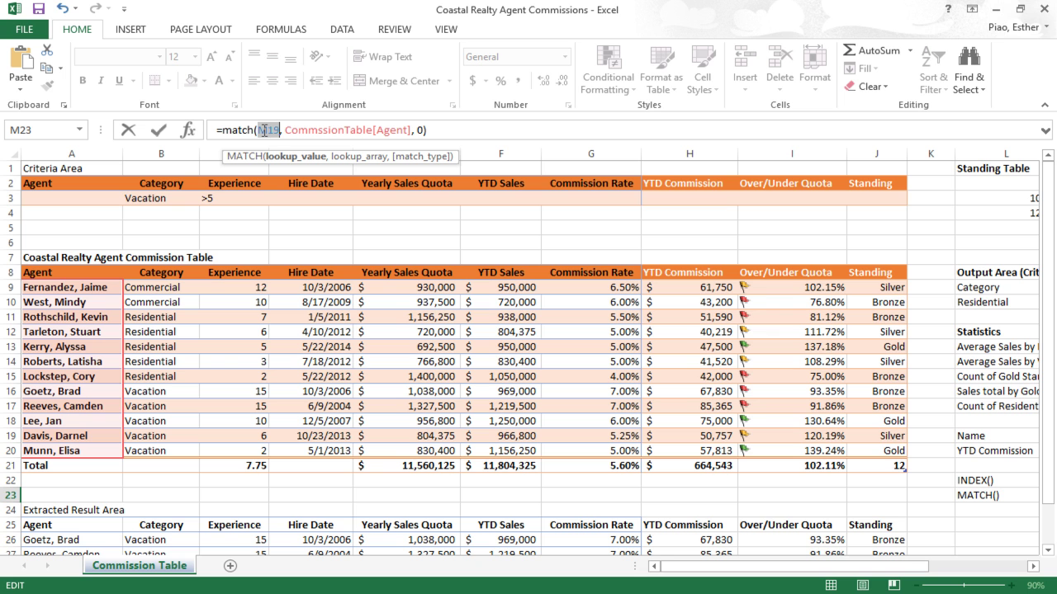
left_click(422, 131)
left_click(415, 130)
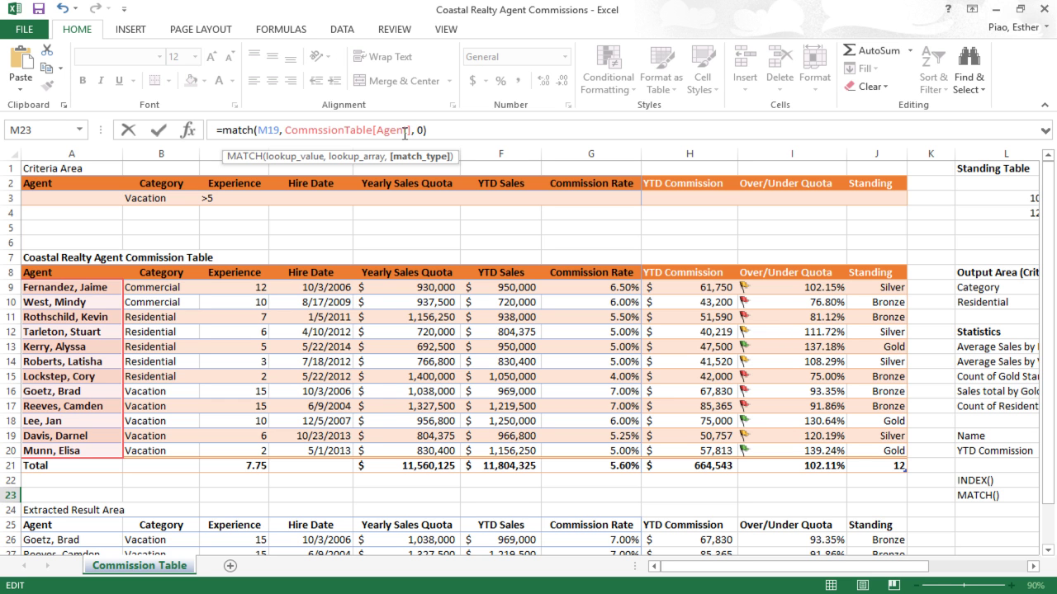
left_click(159, 131)
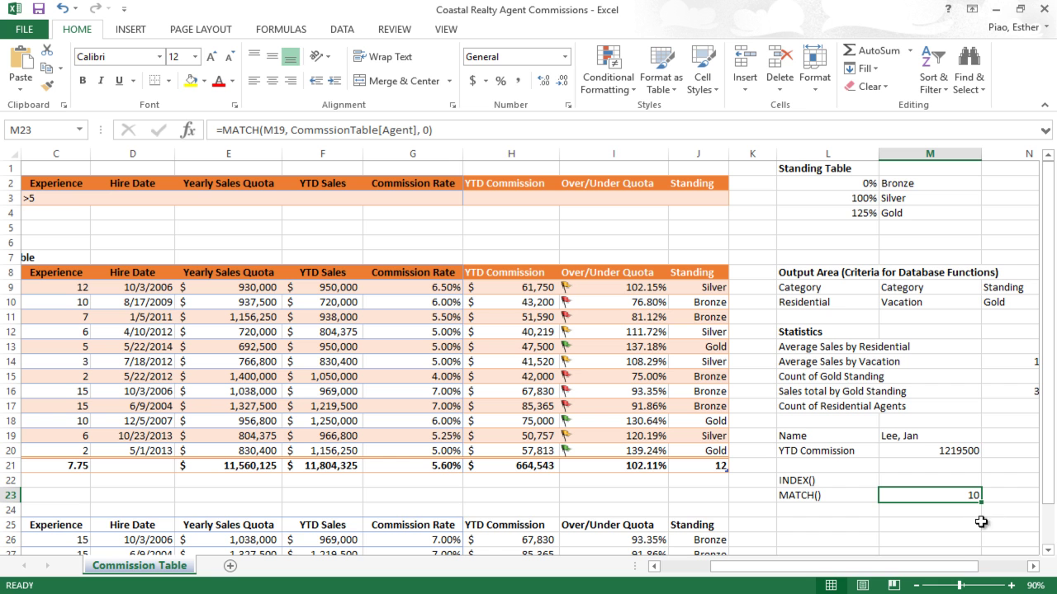
Step: Compare the MATCH formula in M23 with the agent list and the INDEX formula in M20
left_click_drag(930, 566, 879, 566)
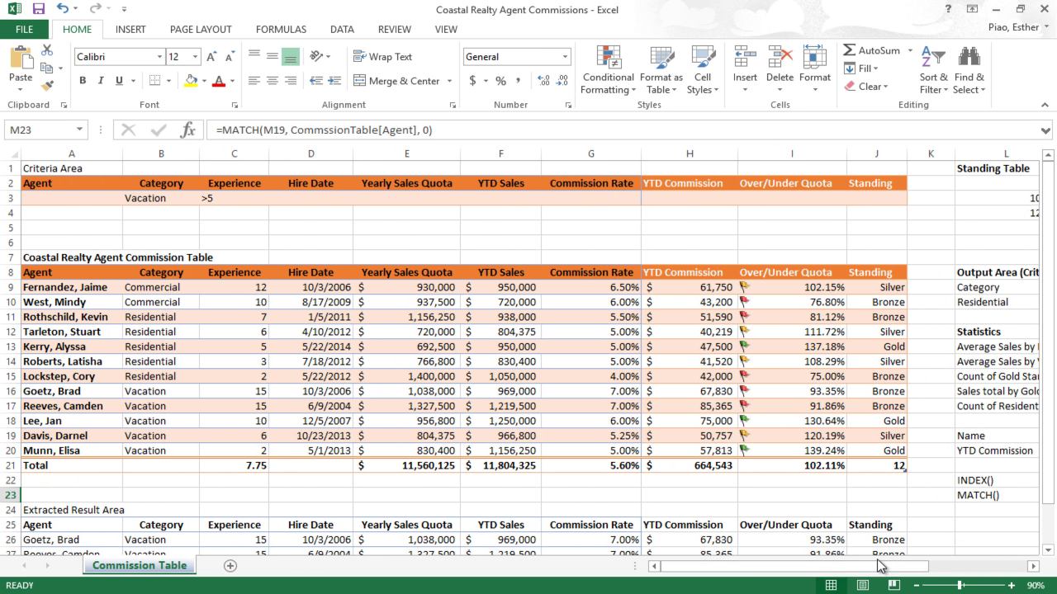
left_click(361, 138)
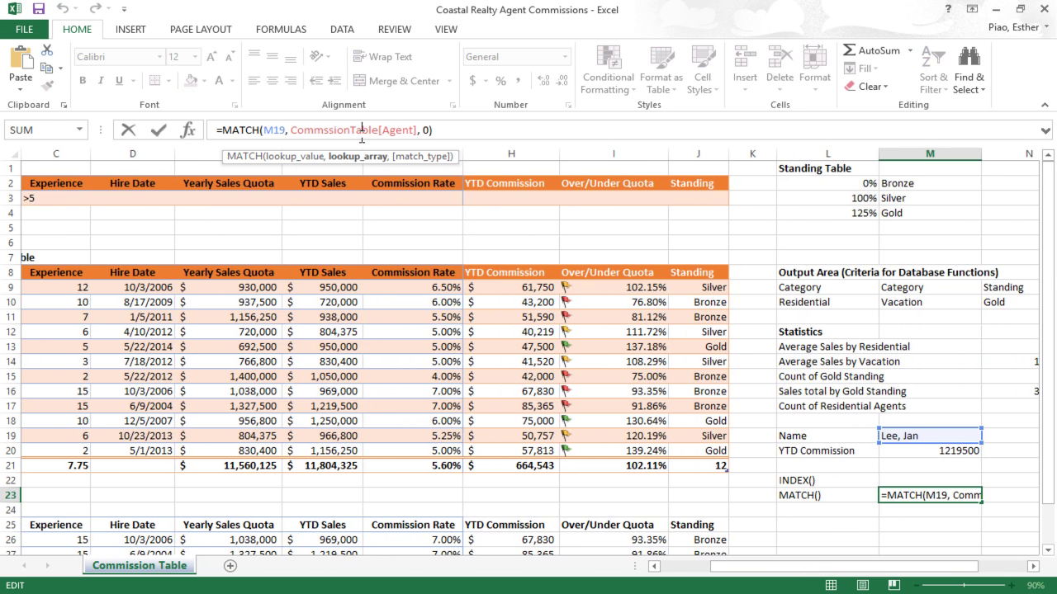
left_click(948, 451)
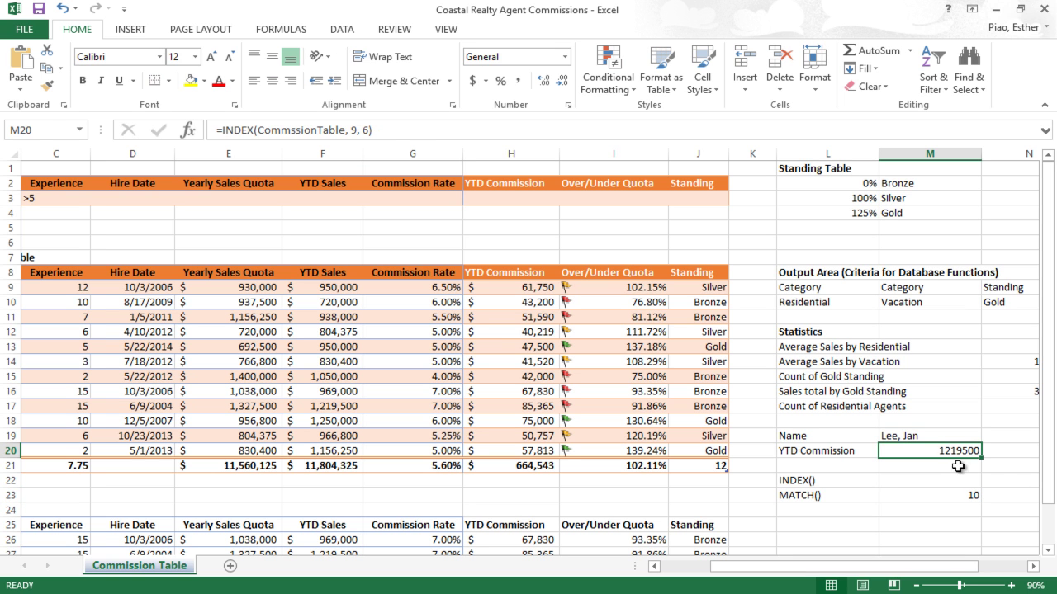
left_click(955, 497)
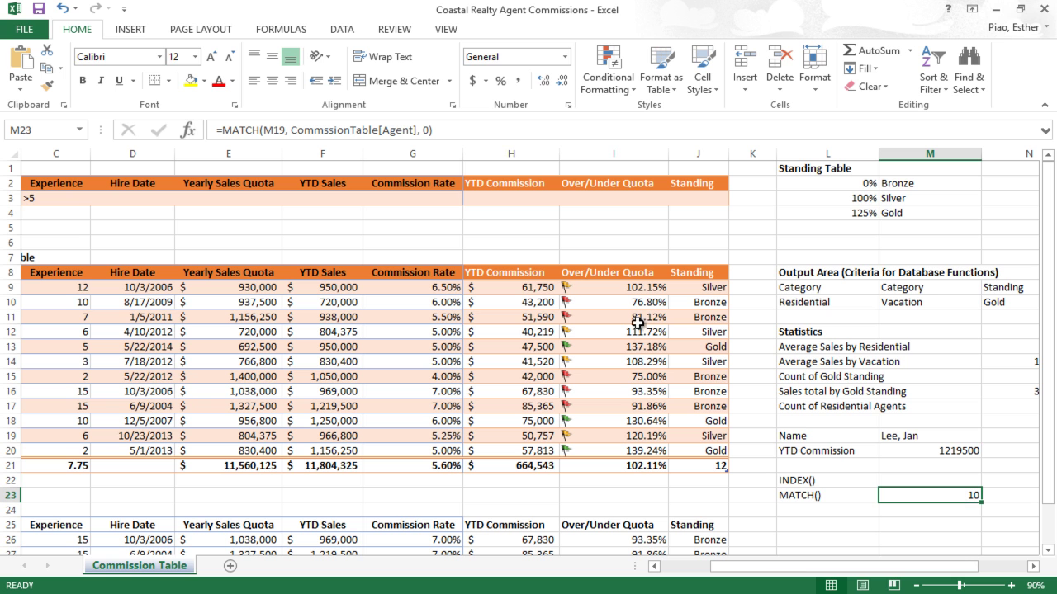
Step: Copy MATCH(M19, CommssionTable[Agent], 0) from M23 and use it in place of the row number 9 in M20's INDEX formula
left_click(449, 130)
left_click_drag(433, 130, 229, 124)
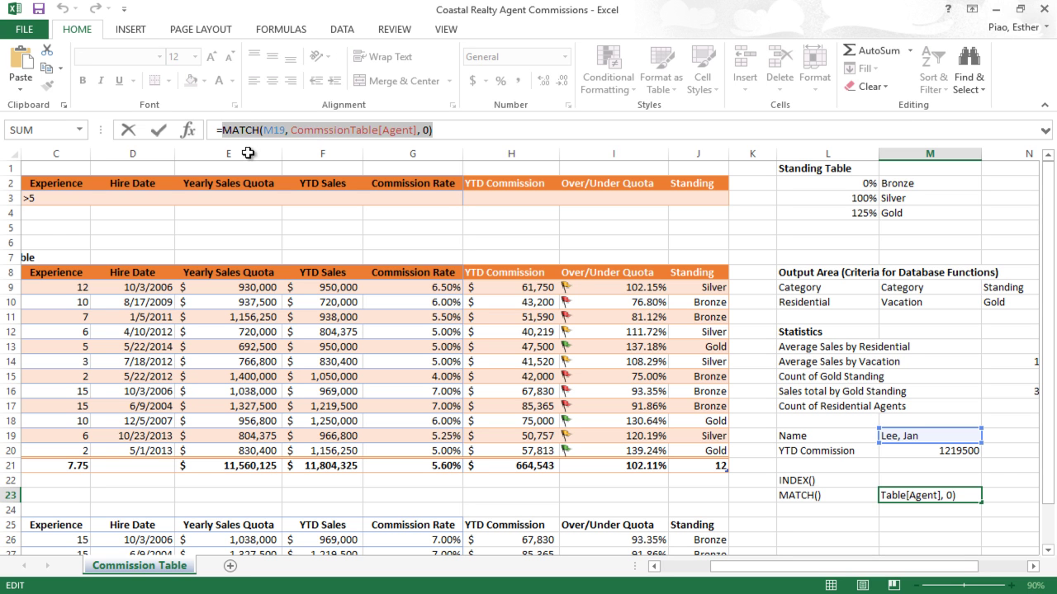
key("Escape")
left_click(960, 452)
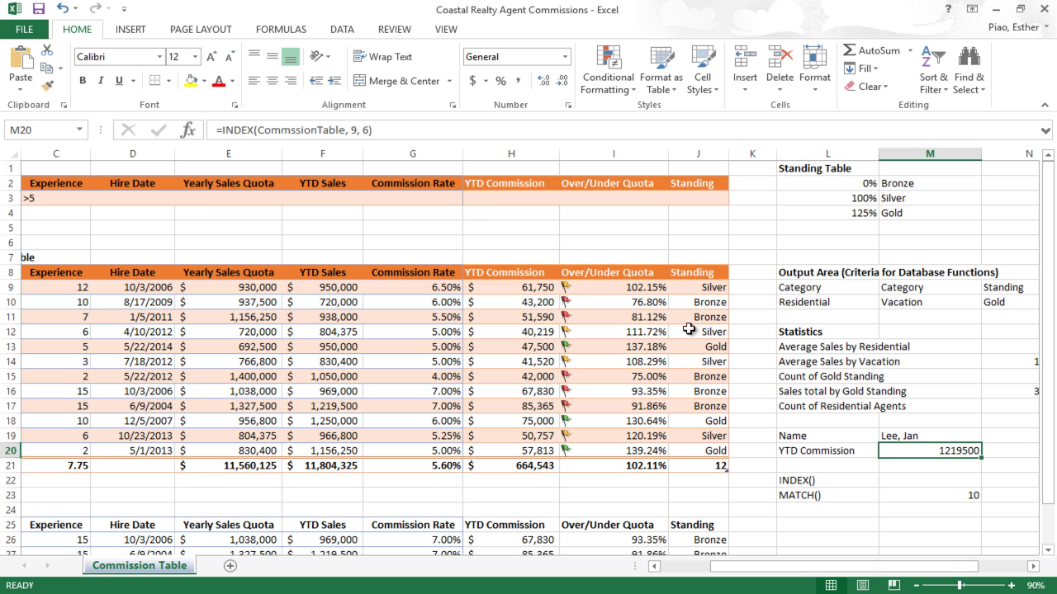
left_click(356, 130)
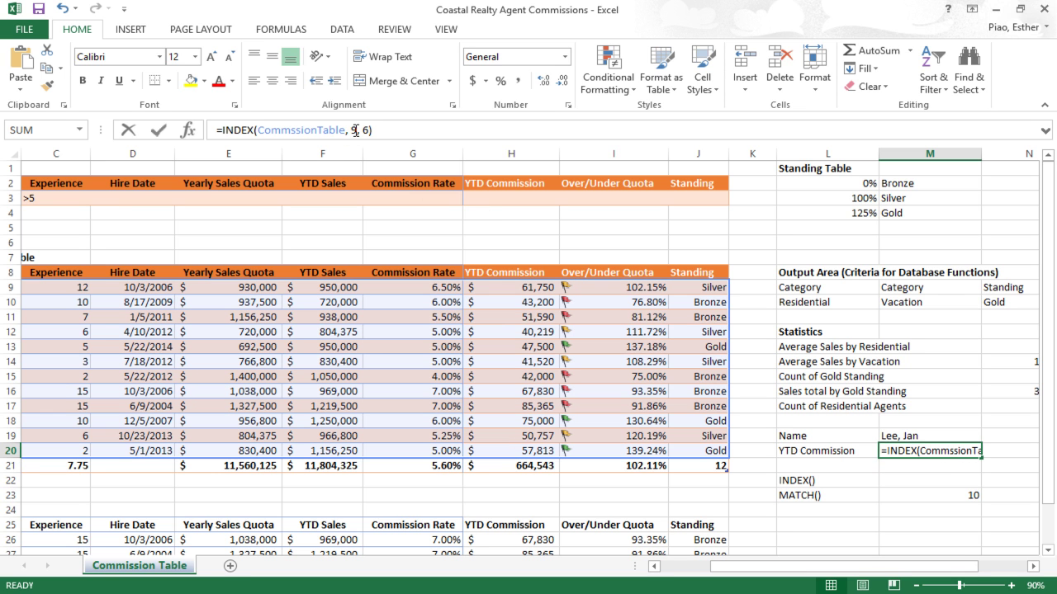
type("MATCH(M19, CommssionTable[Agent], 0)")
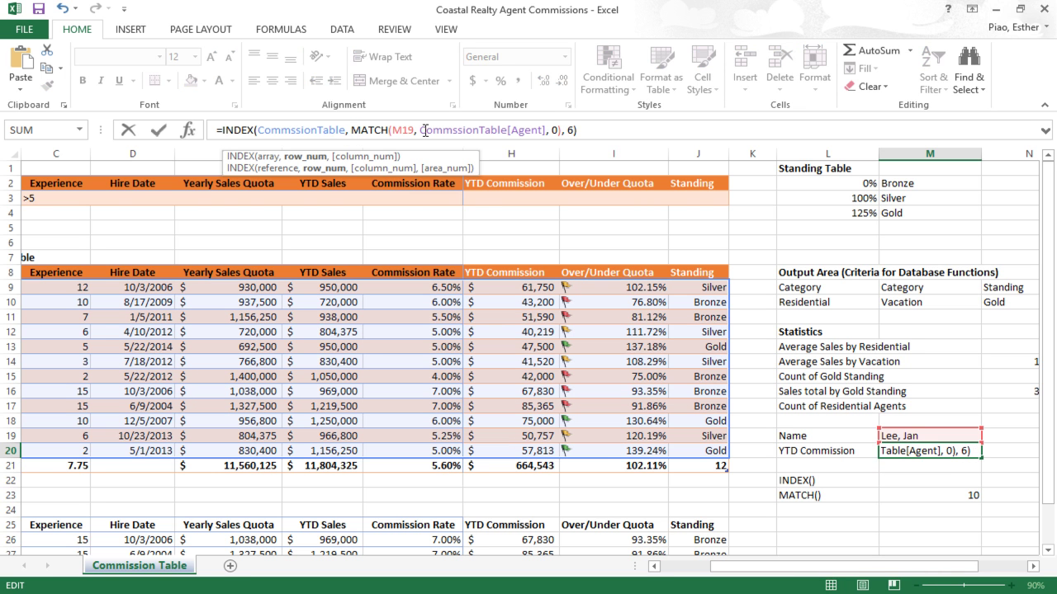
key("Return")
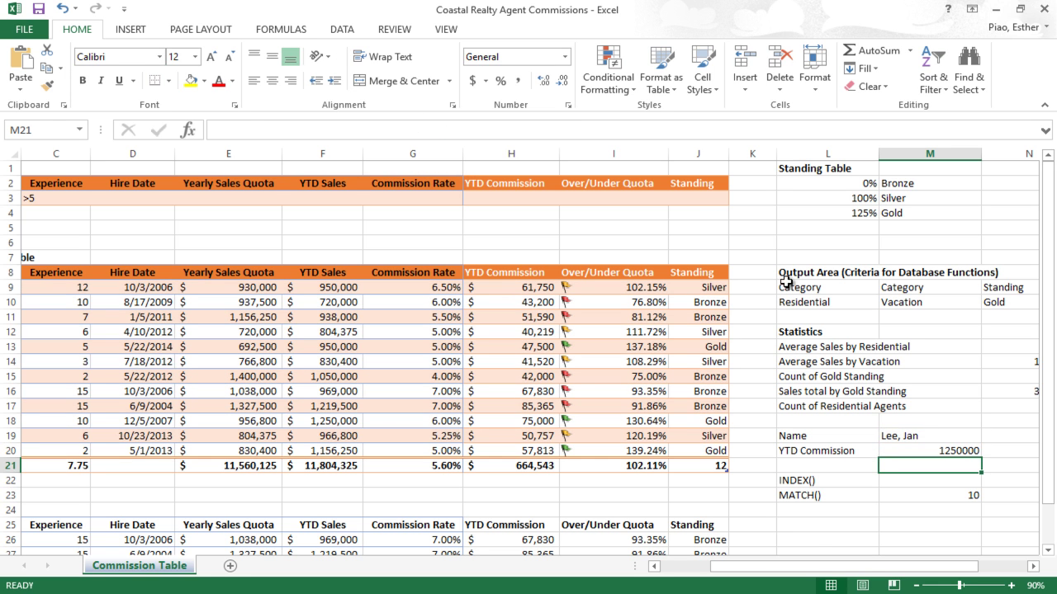
Step: Copy the agent name in A17 and paste it over the name in M19 to test the combined INDEX and MATCH formula
left_click(911, 438)
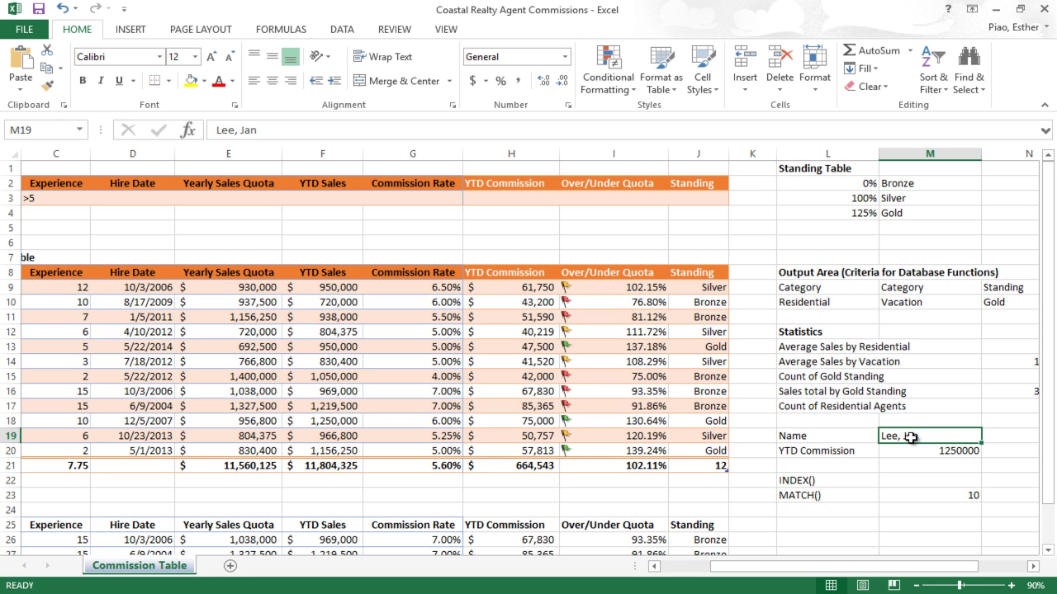
left_click_drag(868, 566, 743, 567)
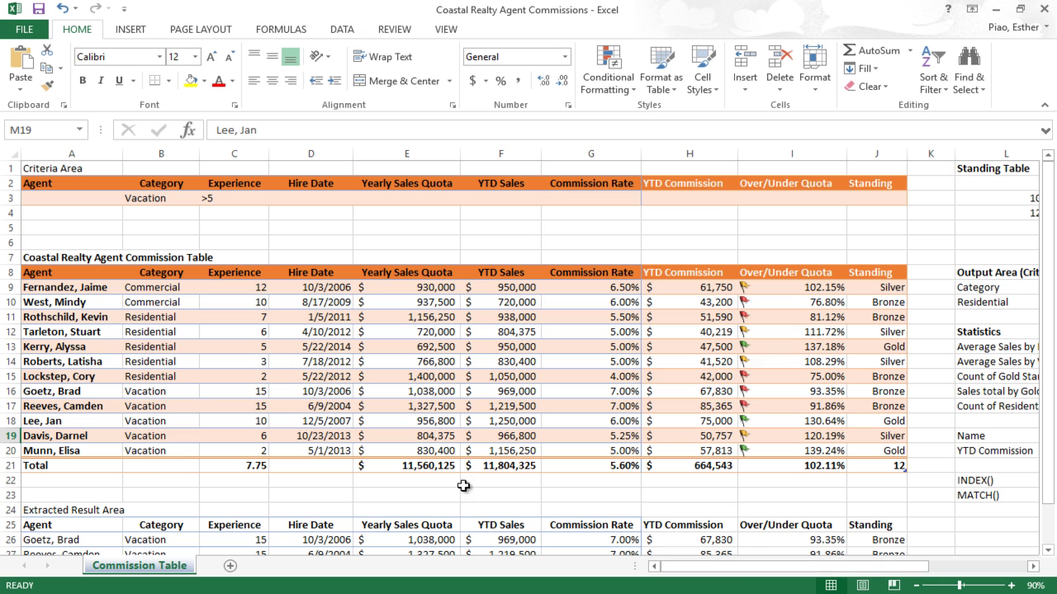
double_click(100, 407)
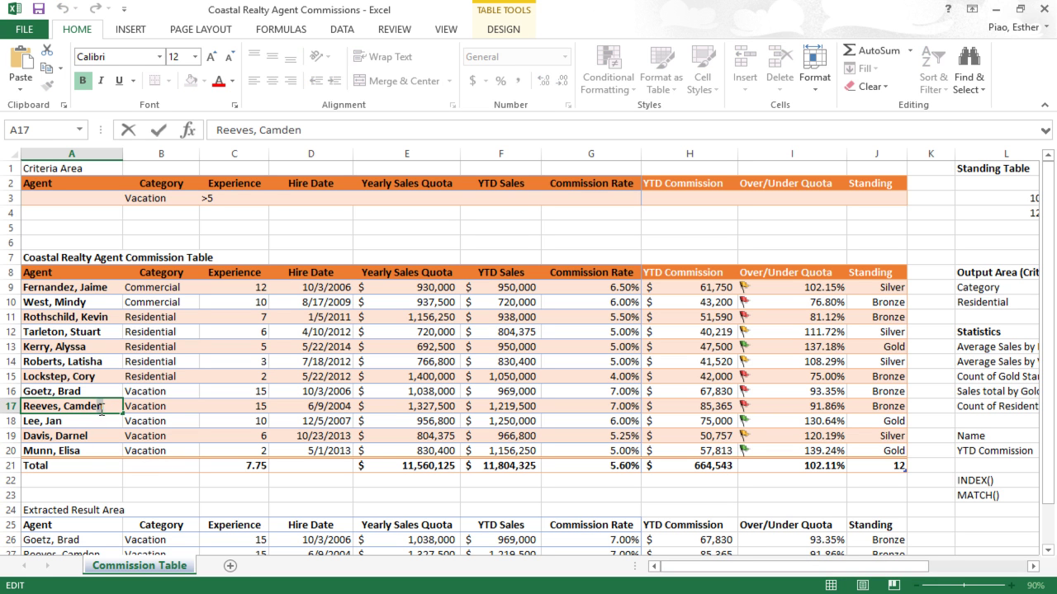
left_click_drag(102, 410, 14, 405)
key("ctrl+c")
key("Escape")
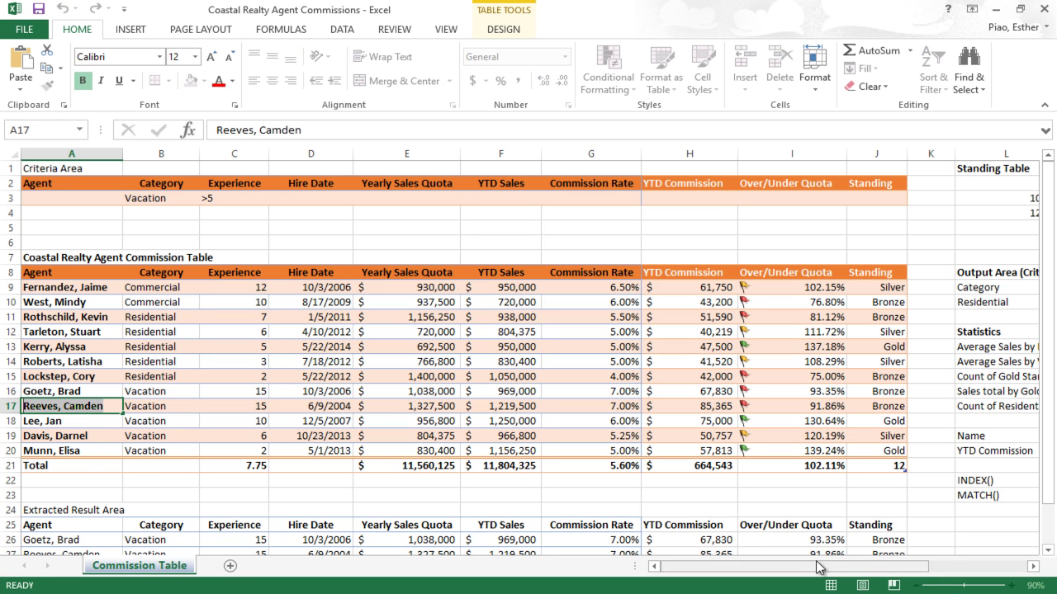
left_click_drag(817, 567, 891, 567)
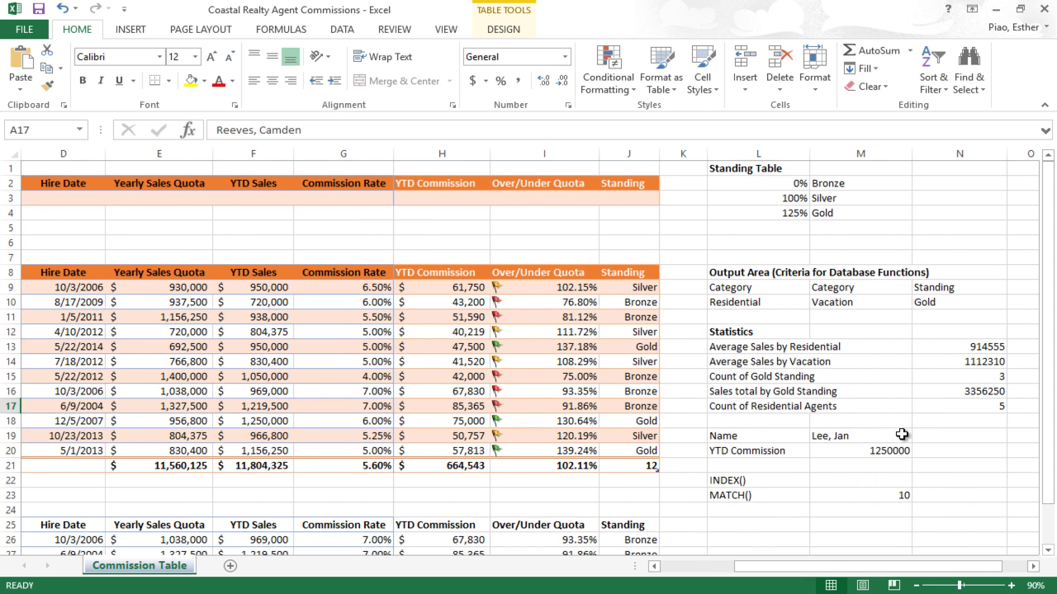
double_click(902, 435)
left_click_drag(840, 439, 773, 431)
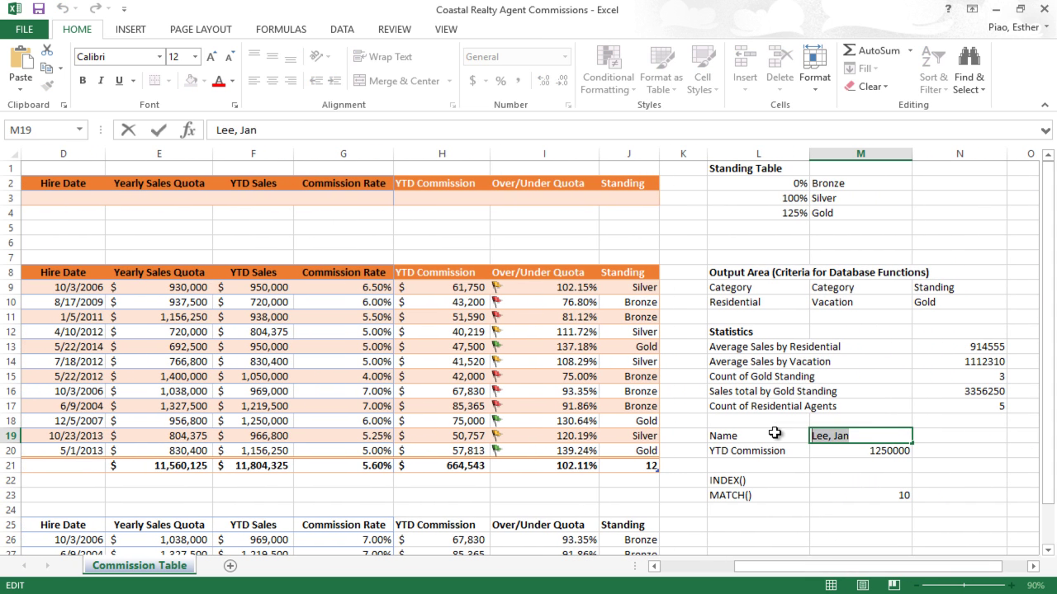
key("ctrl+v")
key("Return")
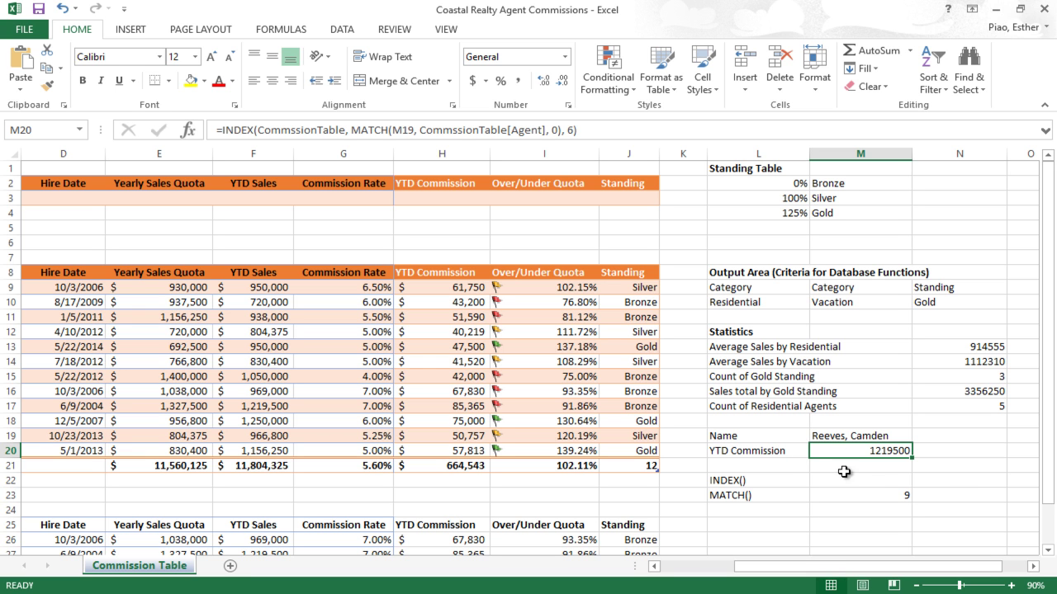
Step: Clear the INDEX() and MATCH() labels and the helper formula from L22:M23
left_click_drag(792, 480, 831, 494)
key("Delete")
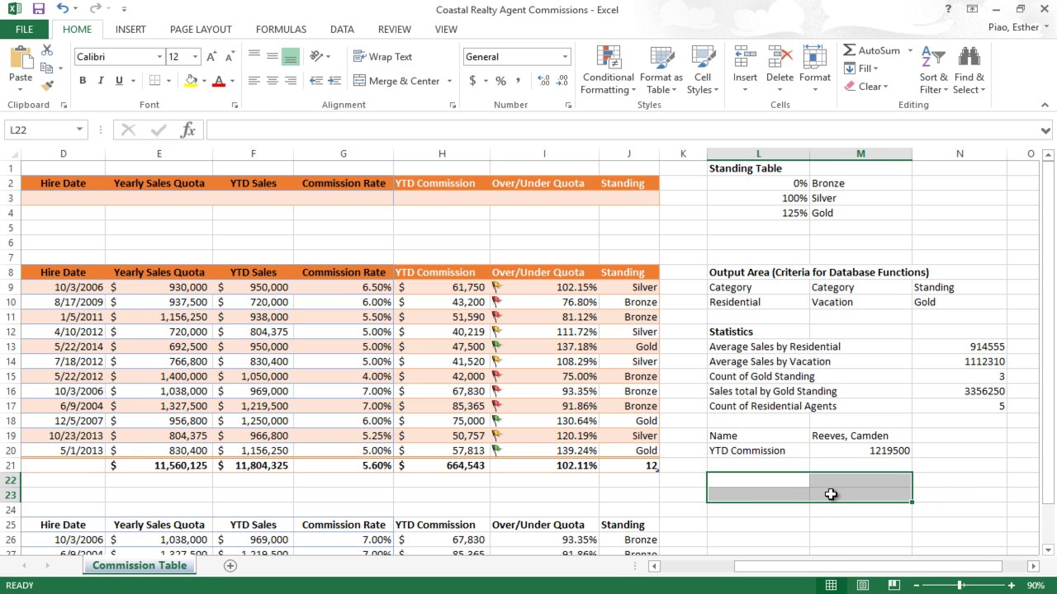
left_click(836, 541)
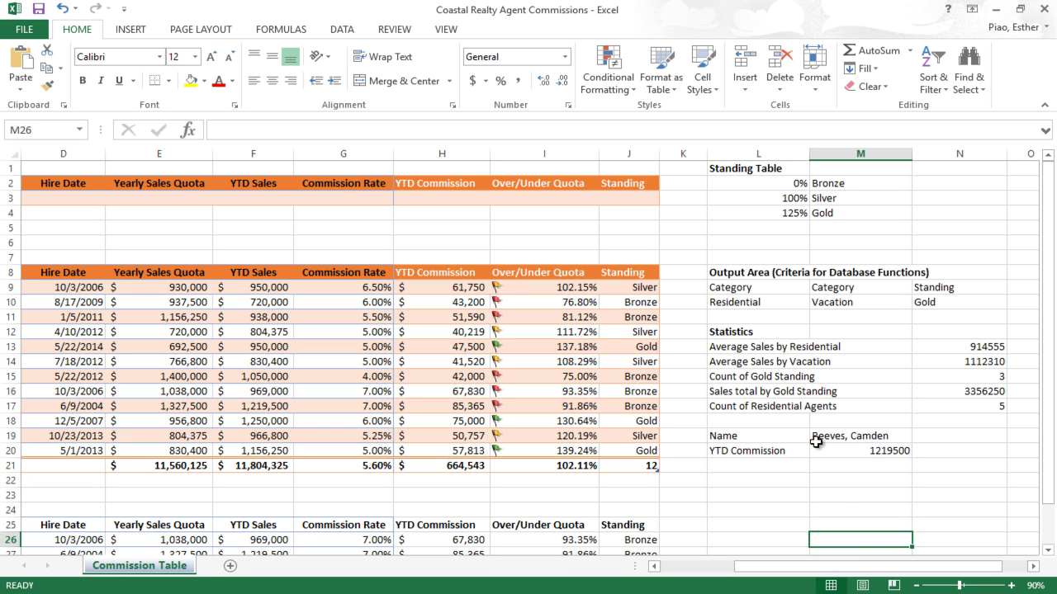
Step: Make the Criteria Area heading in A1 bold
left_click_drag(828, 566, 735, 577)
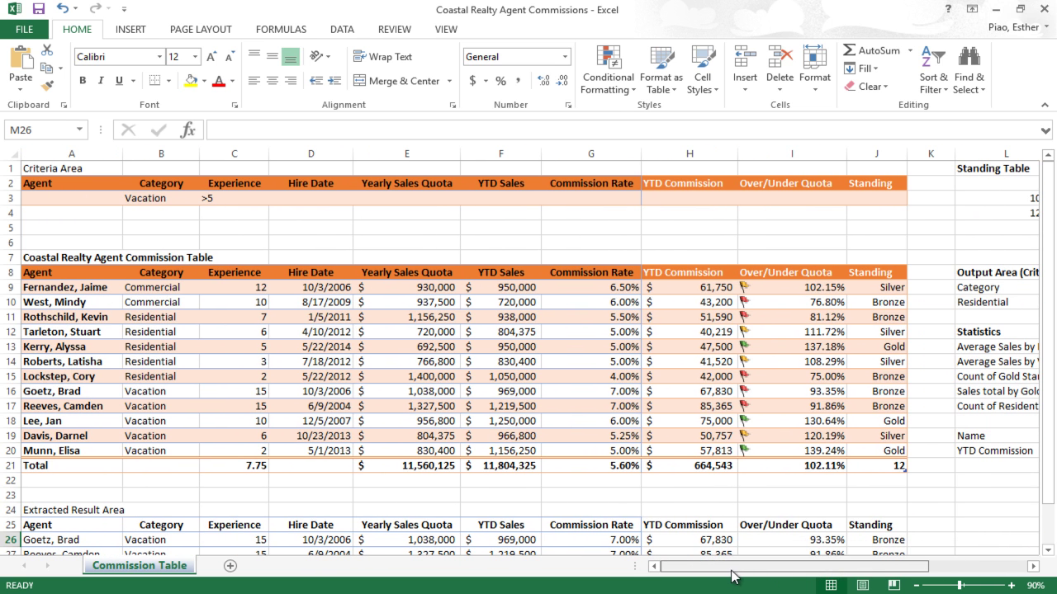
left_click(115, 170)
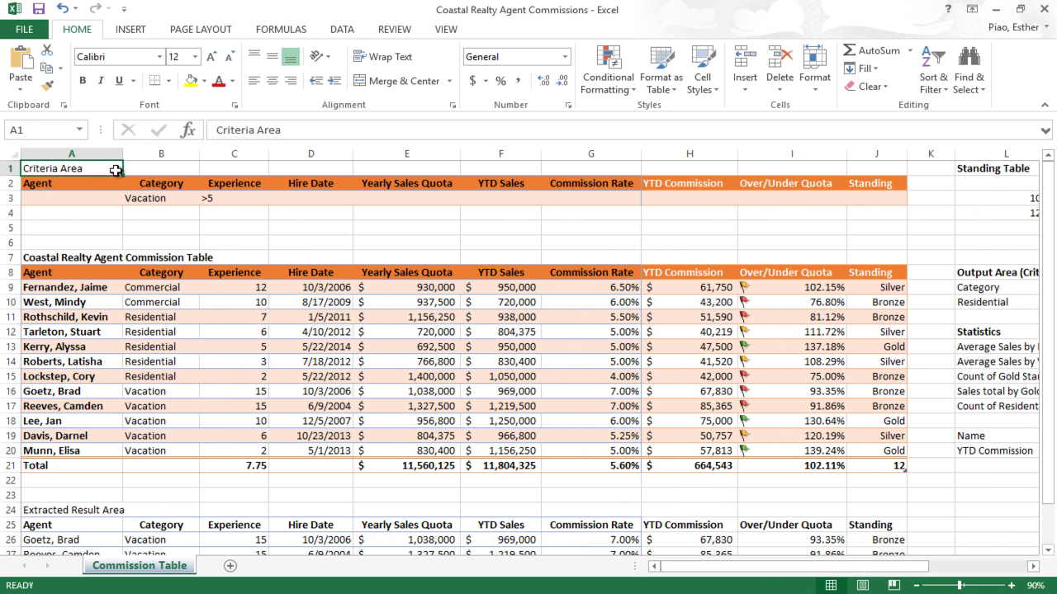
key("ctrl+b")
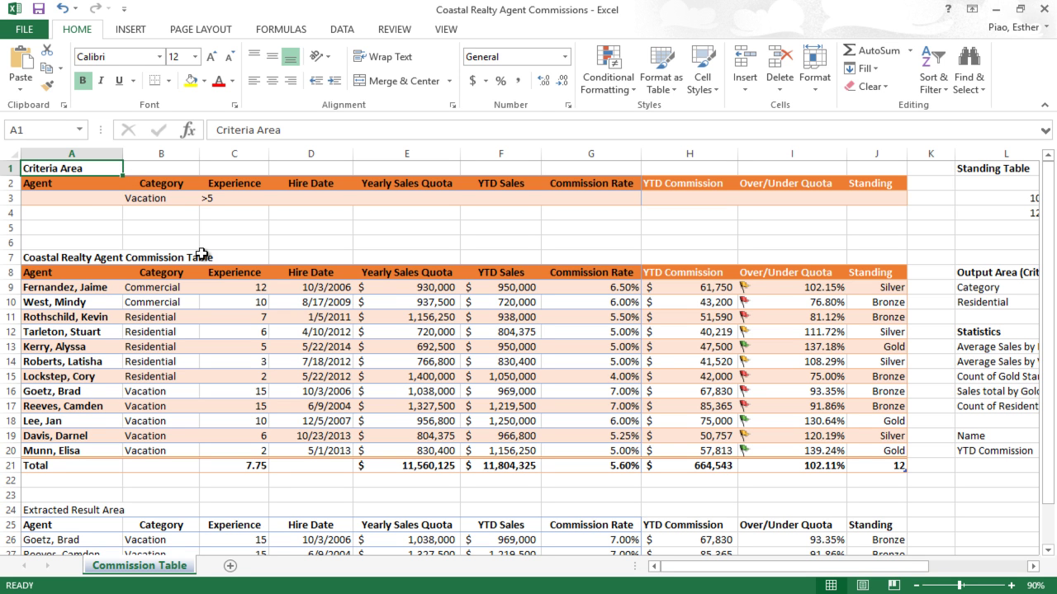